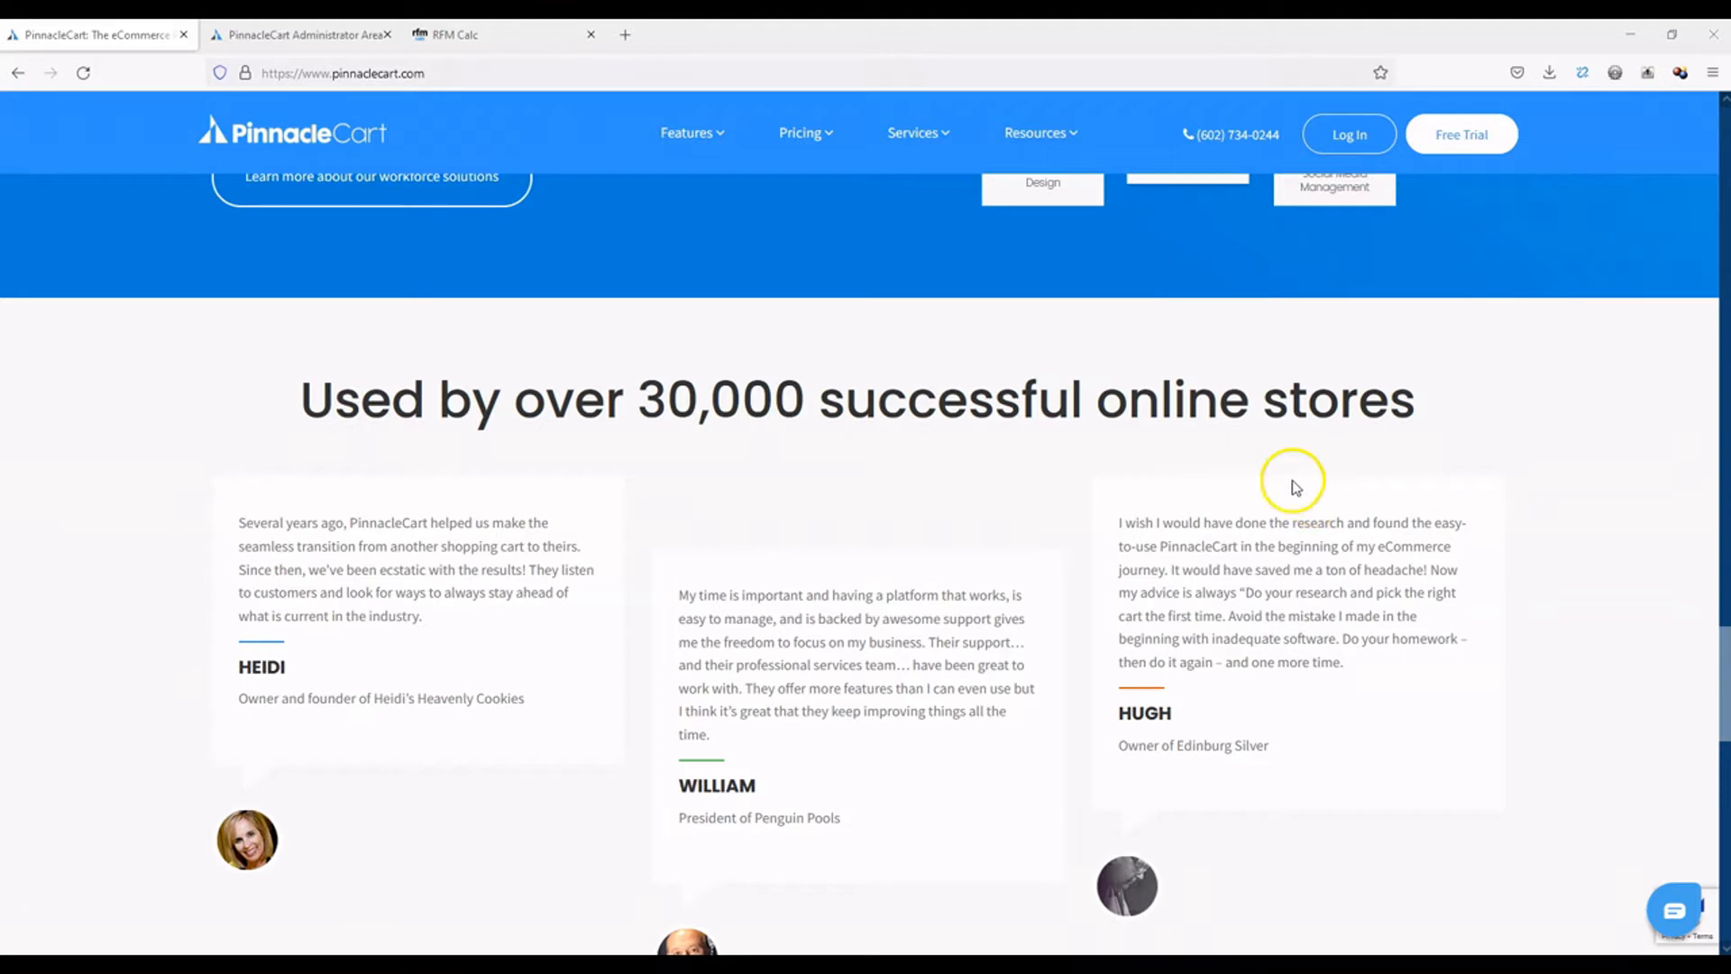
- View the Host With Us pricing plans on the PinnacleCart website and return to its home page
{"action": "scroll", "coordinate": [1114, 521], "scroll_direction": "up", "scroll_amount": 15}
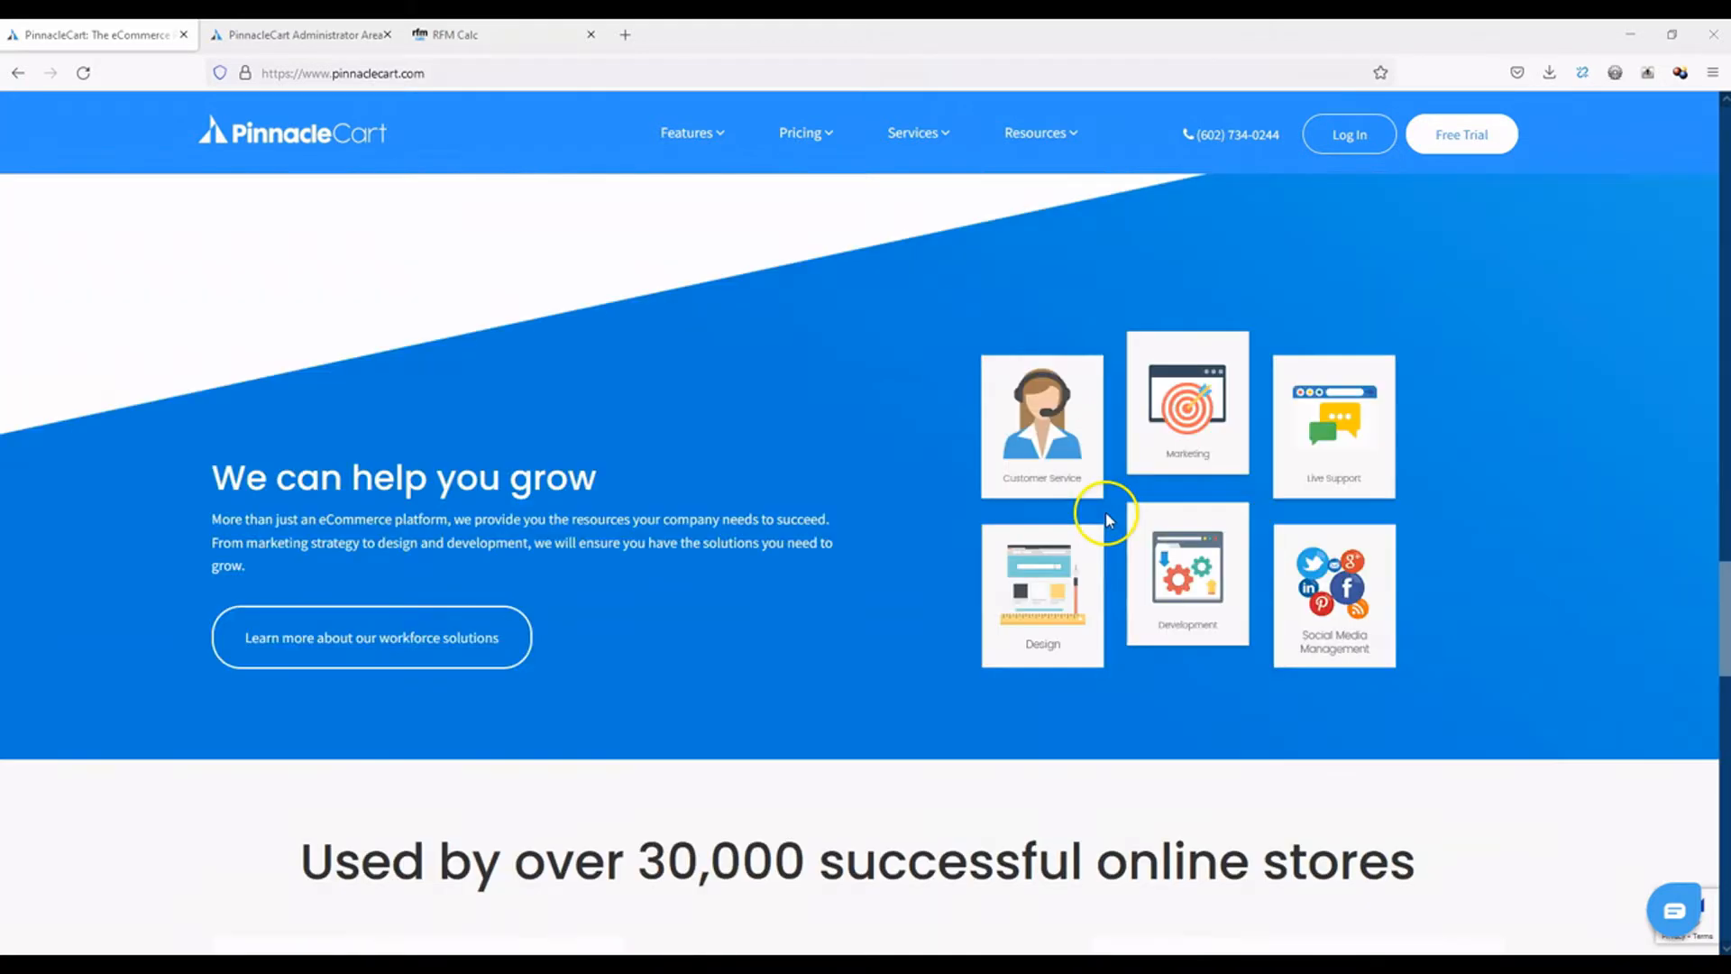
{"action": "scroll", "coordinate": [1106, 513], "scroll_direction": "up", "scroll_amount": 15}
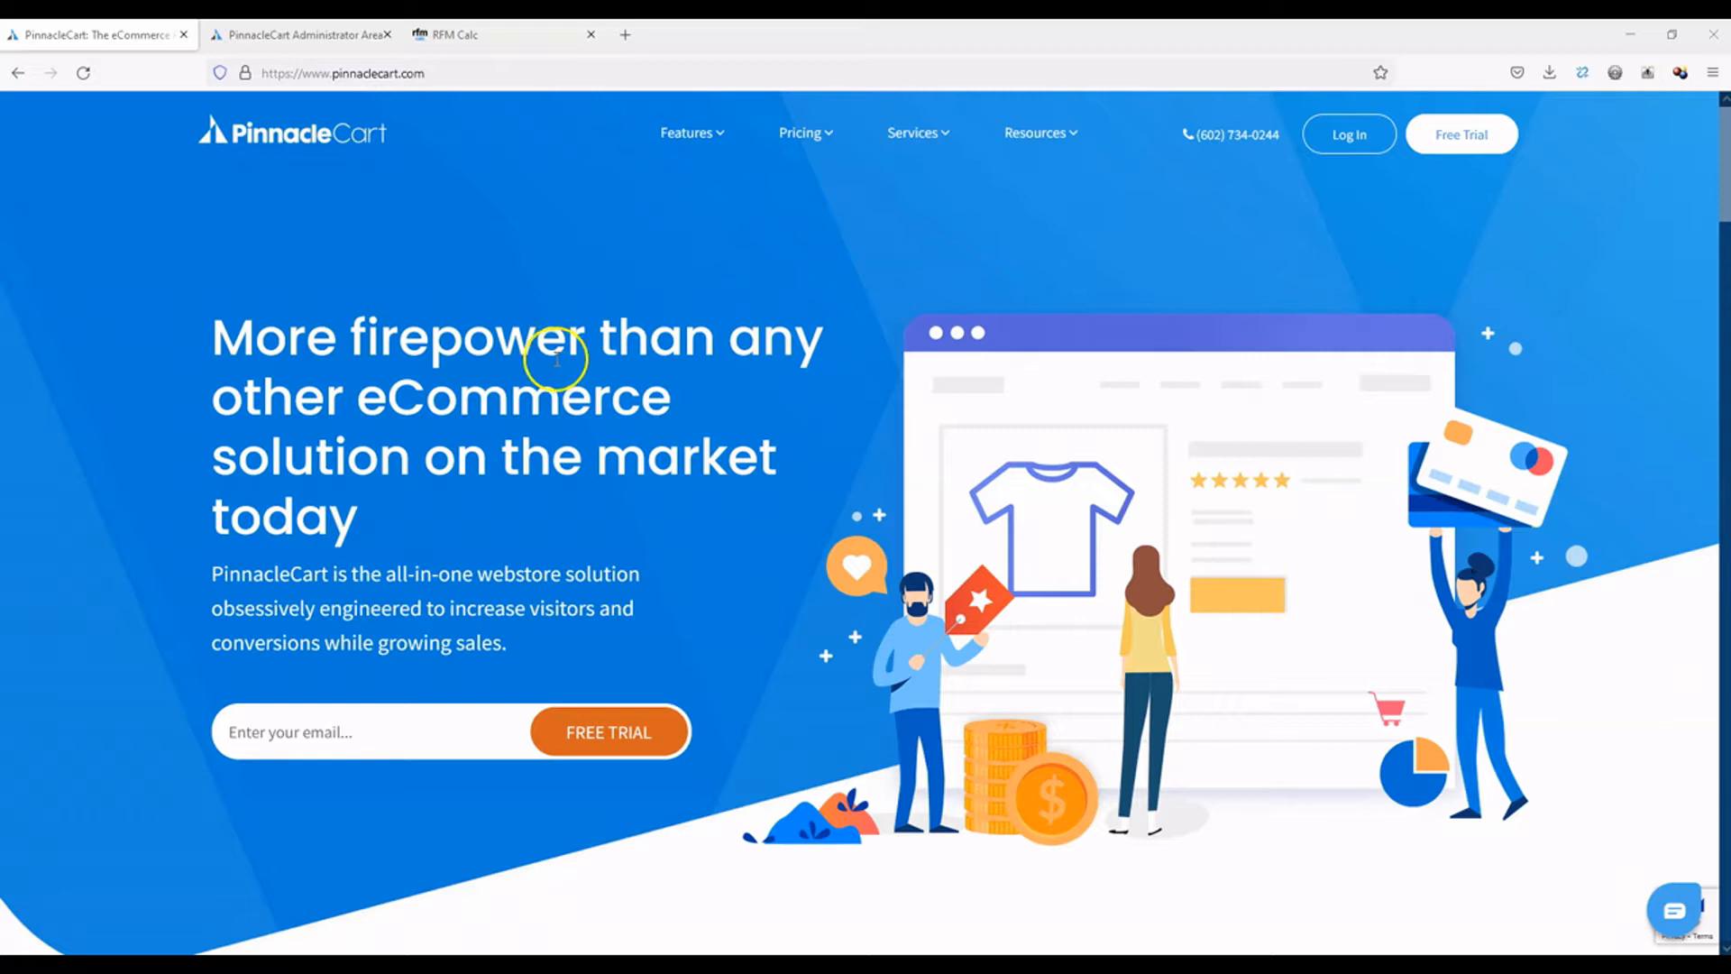
{"action": "mouse_move", "coordinate": [797, 152]}
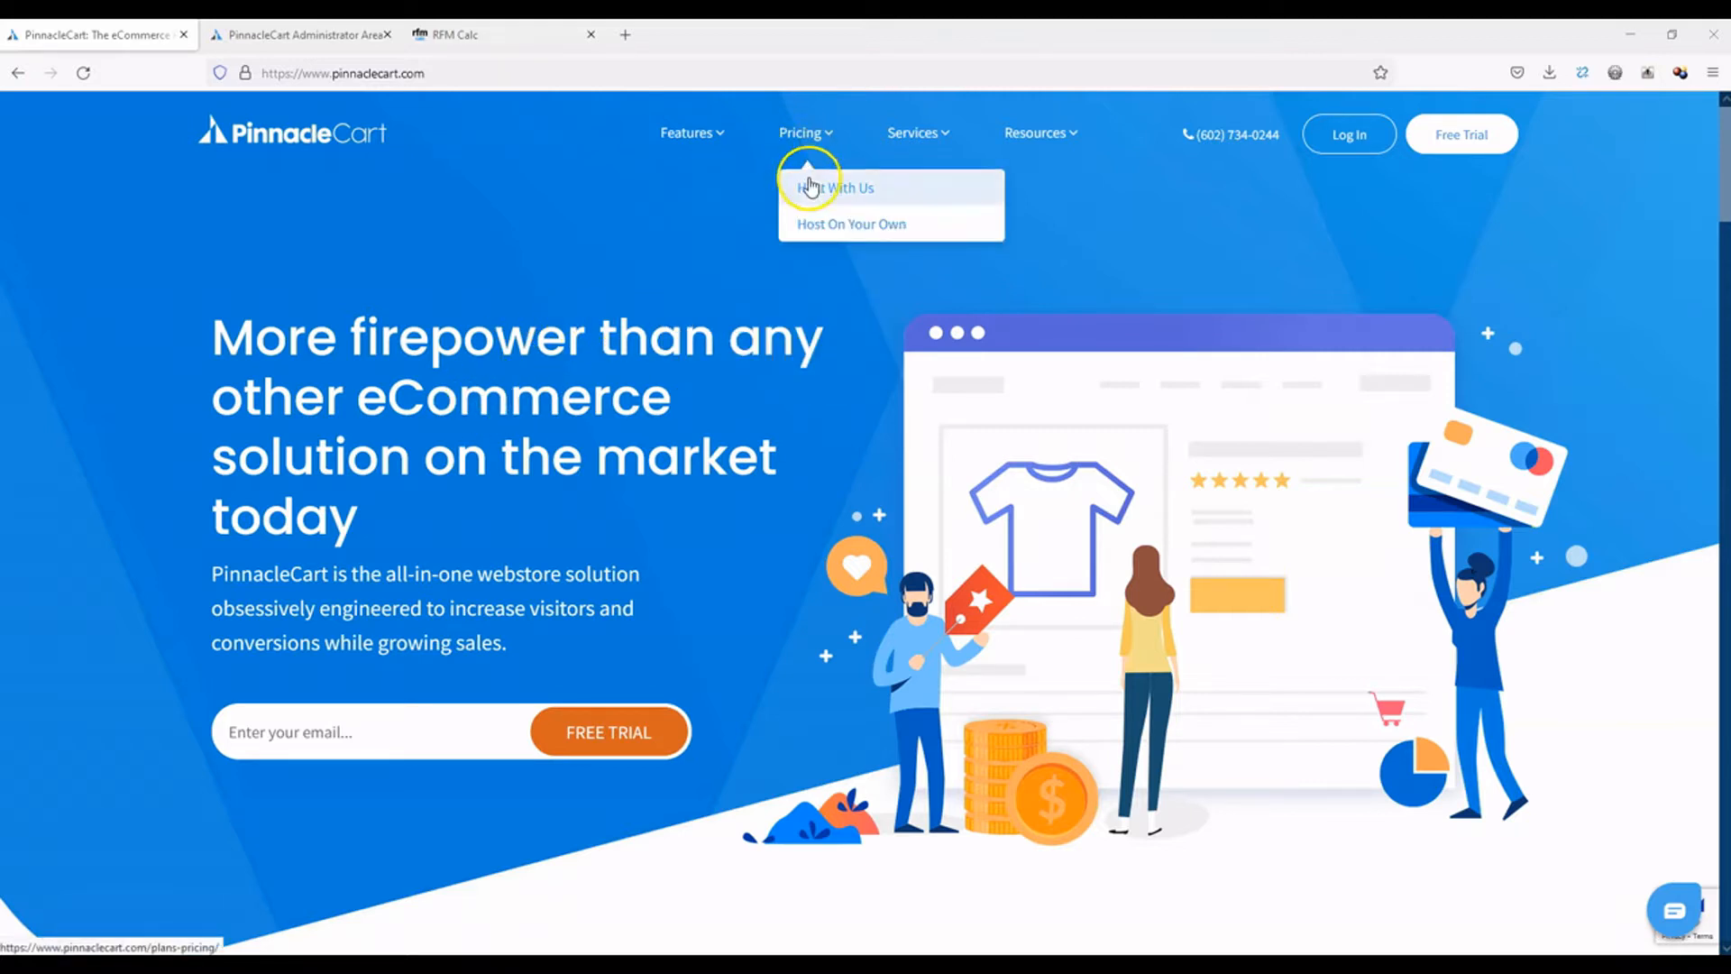
{"action": "left_click", "coordinate": [803, 183]}
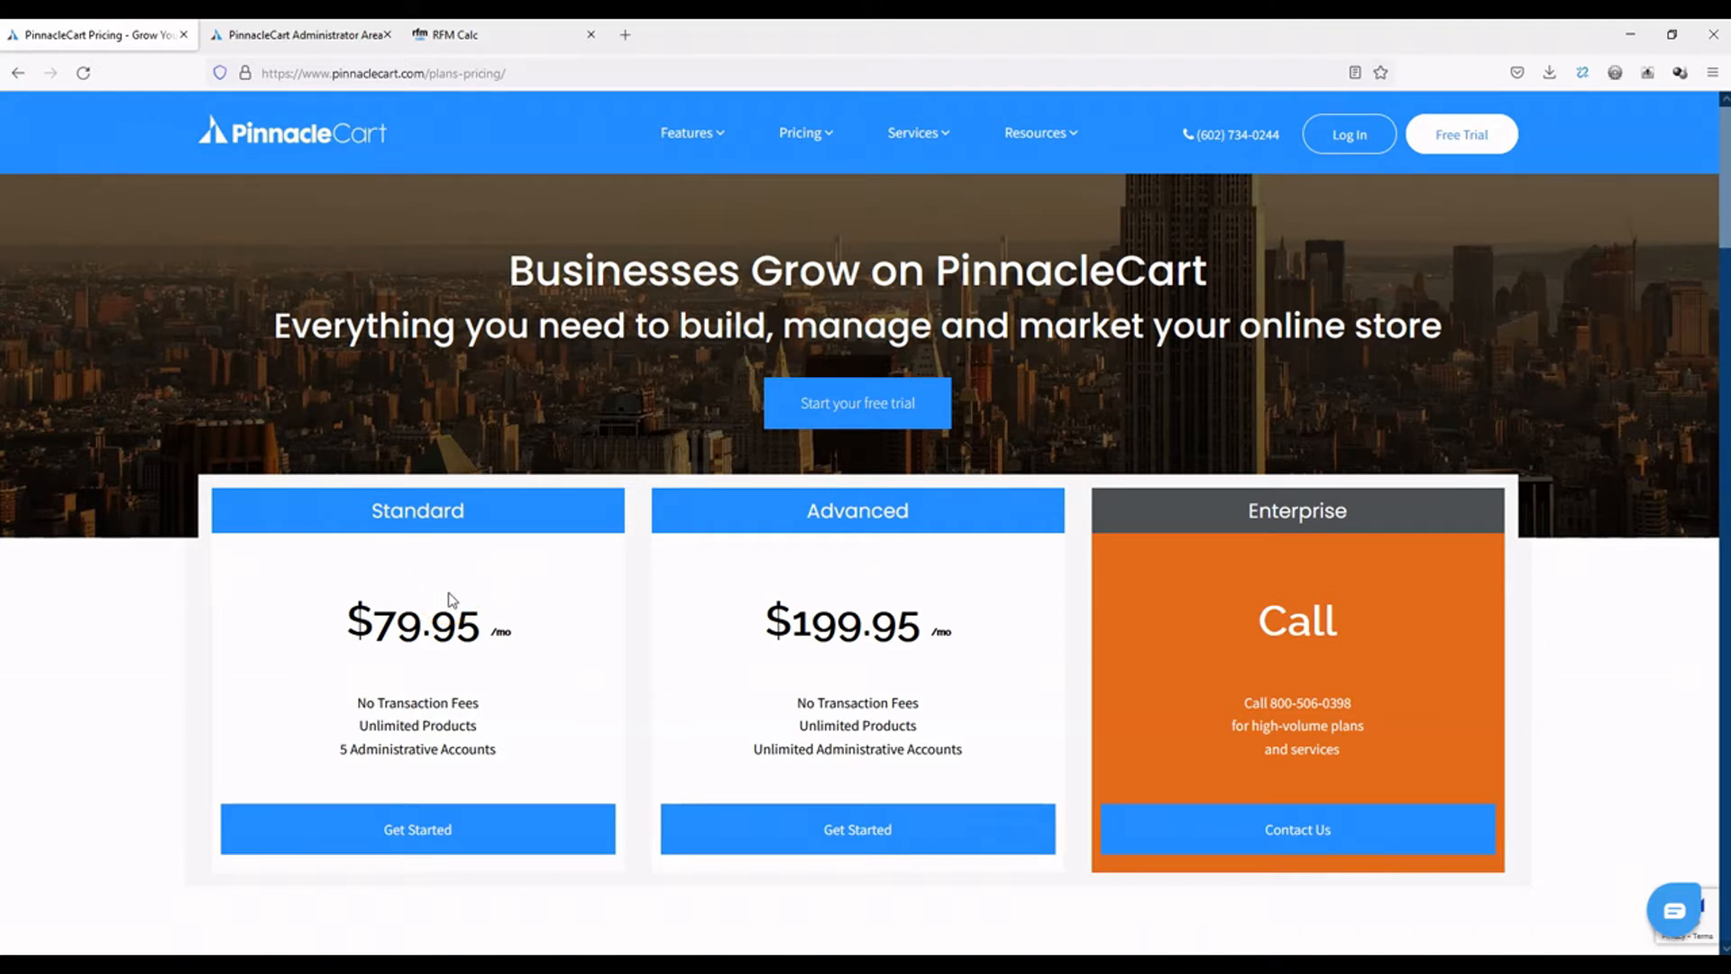
{"action": "left_click", "coordinate": [360, 142]}
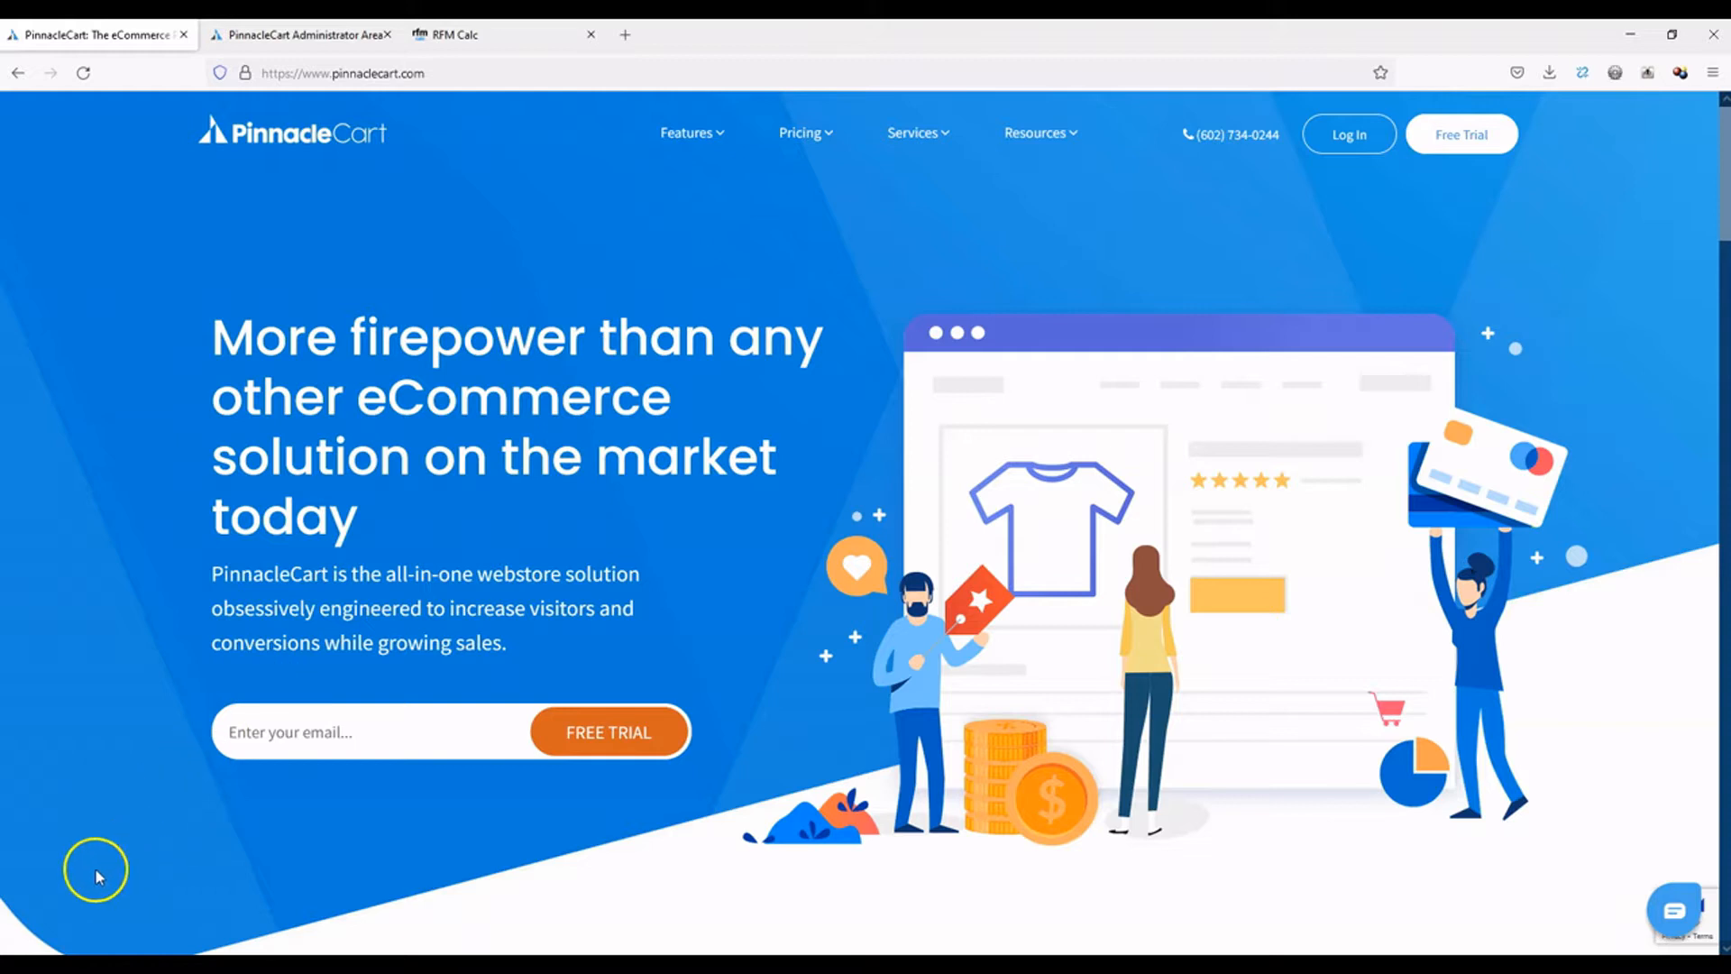
- Switch to the PinnacleCart administrator area and list the customers with express checkout users included
{"action": "left_click", "coordinate": [301, 34]}
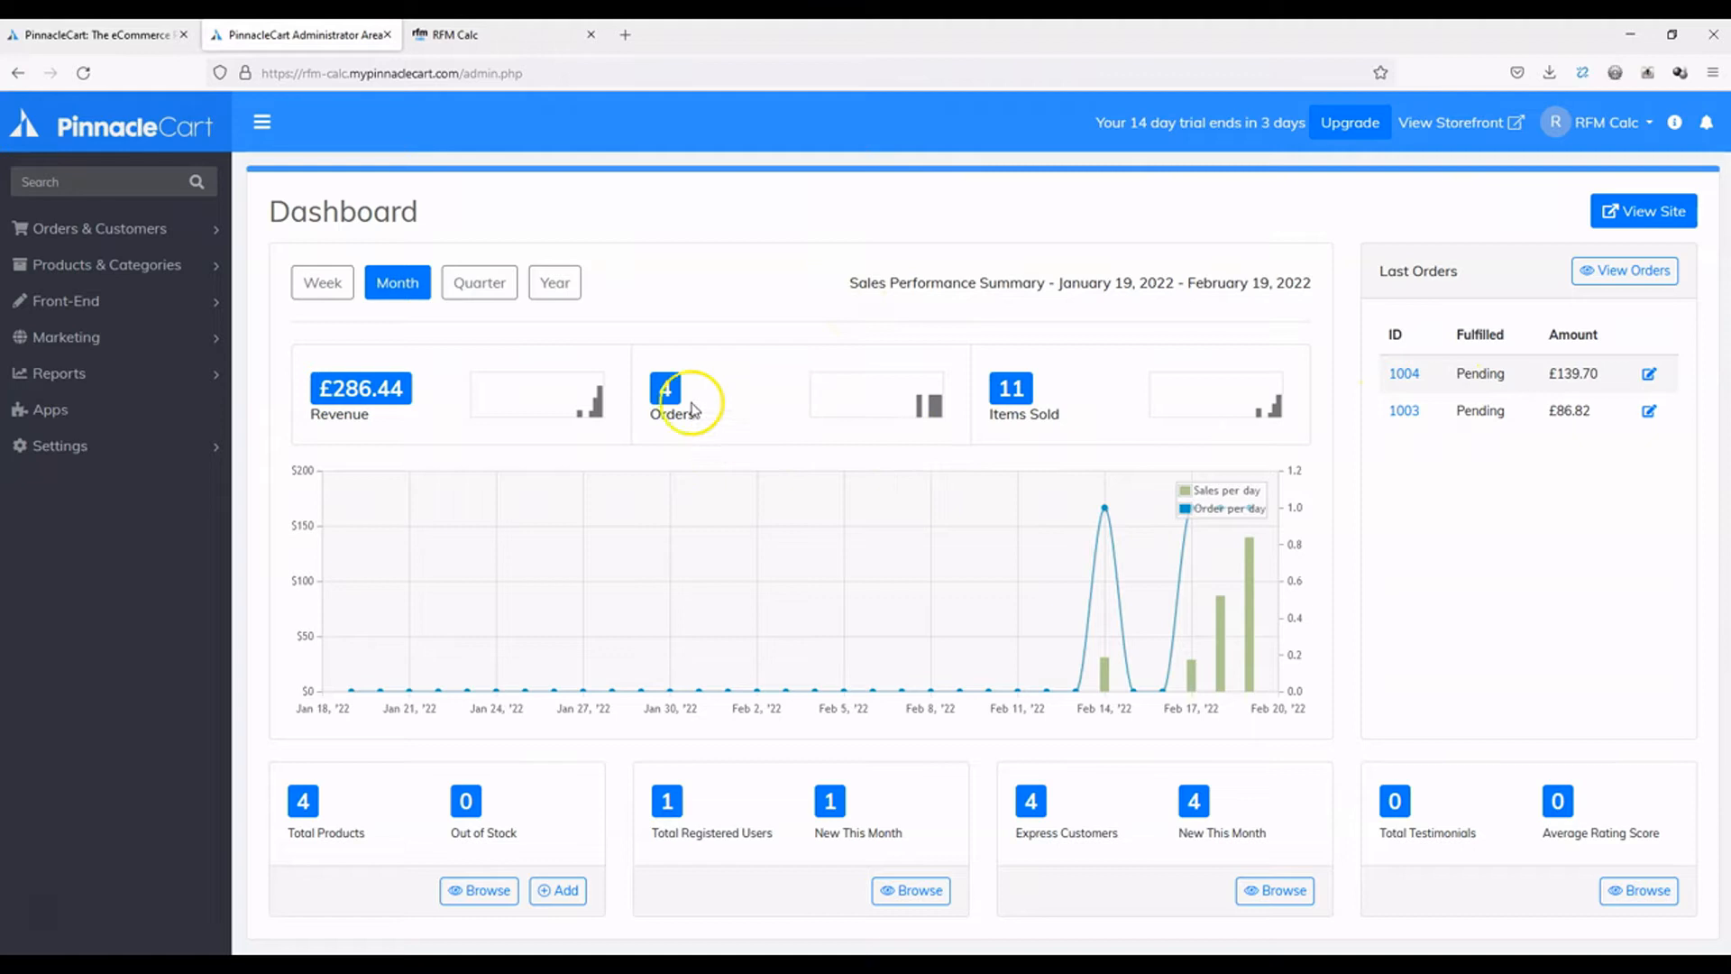
{"action": "left_click", "coordinate": [141, 228]}
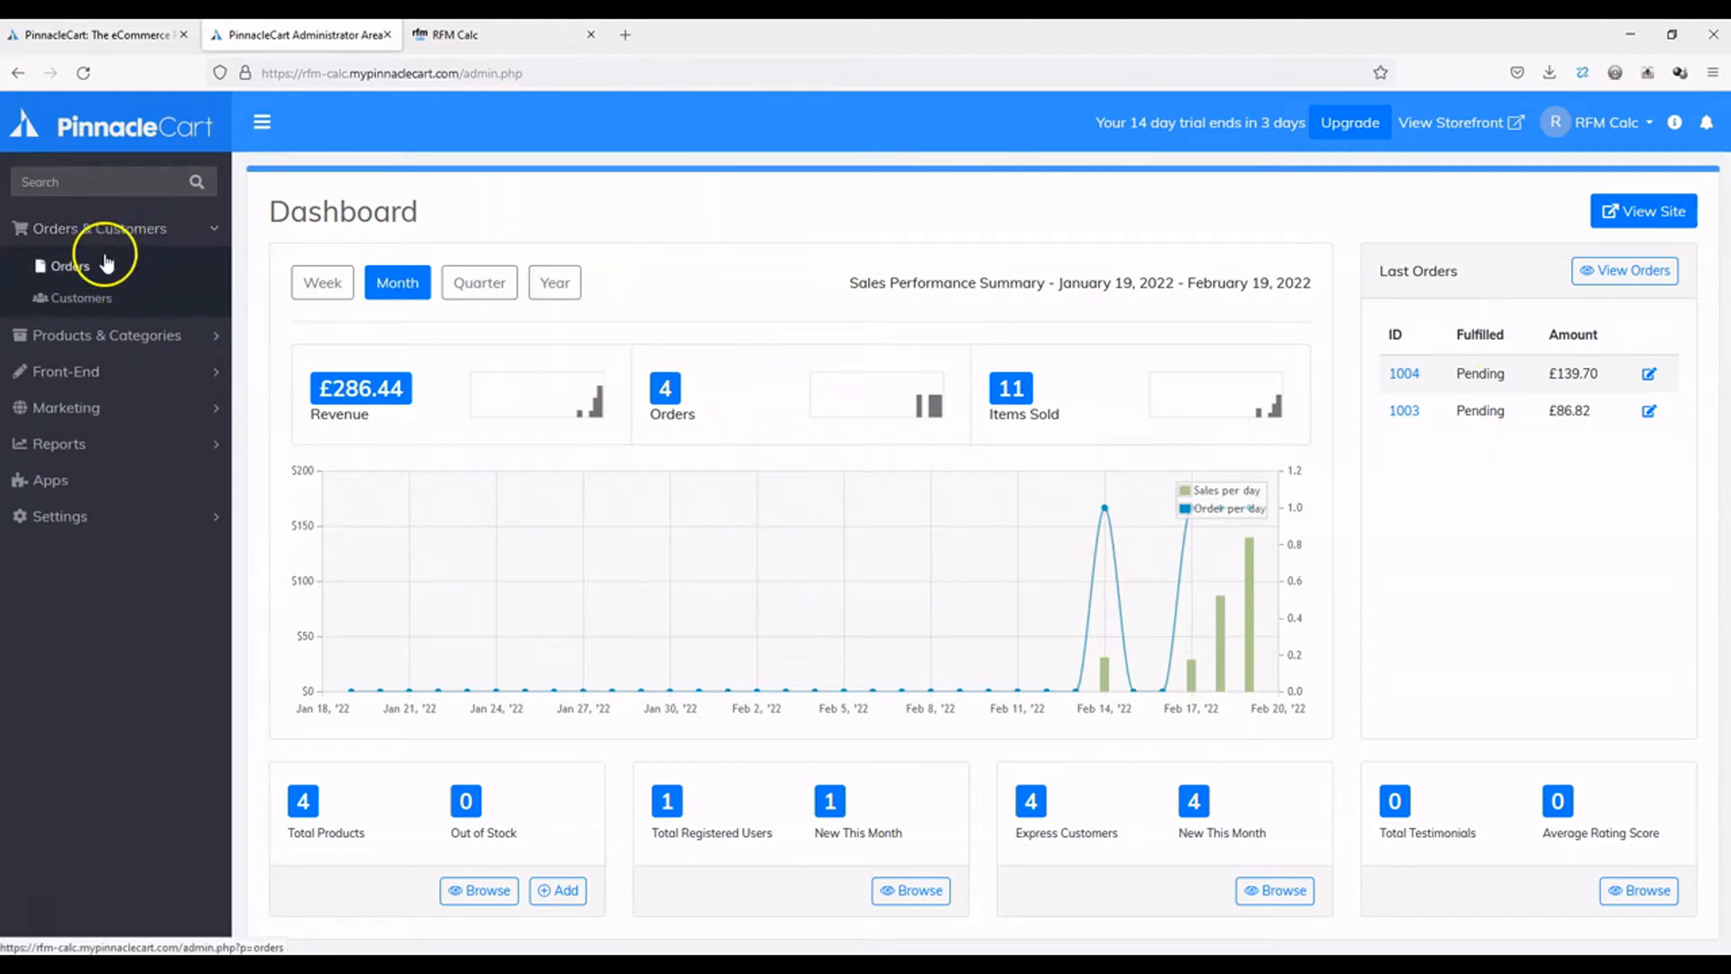
{"action": "left_click", "coordinate": [103, 301]}
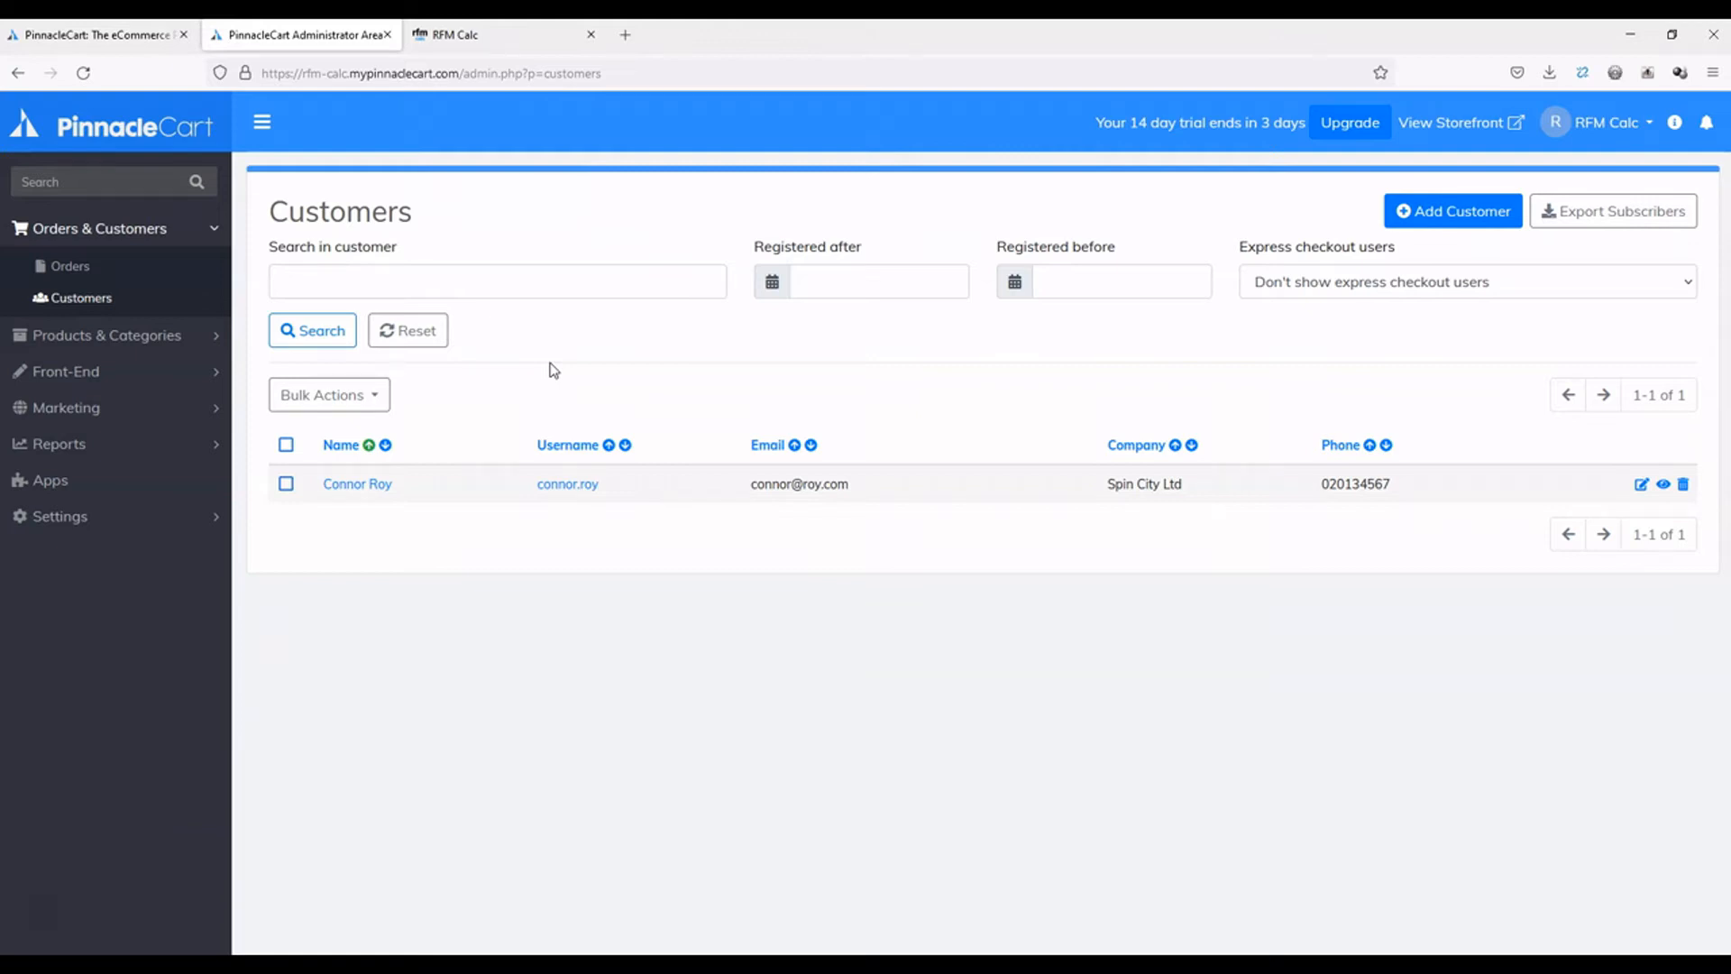
{"action": "left_click", "coordinate": [1380, 282]}
{"action": "left_click", "coordinate": [1386, 343]}
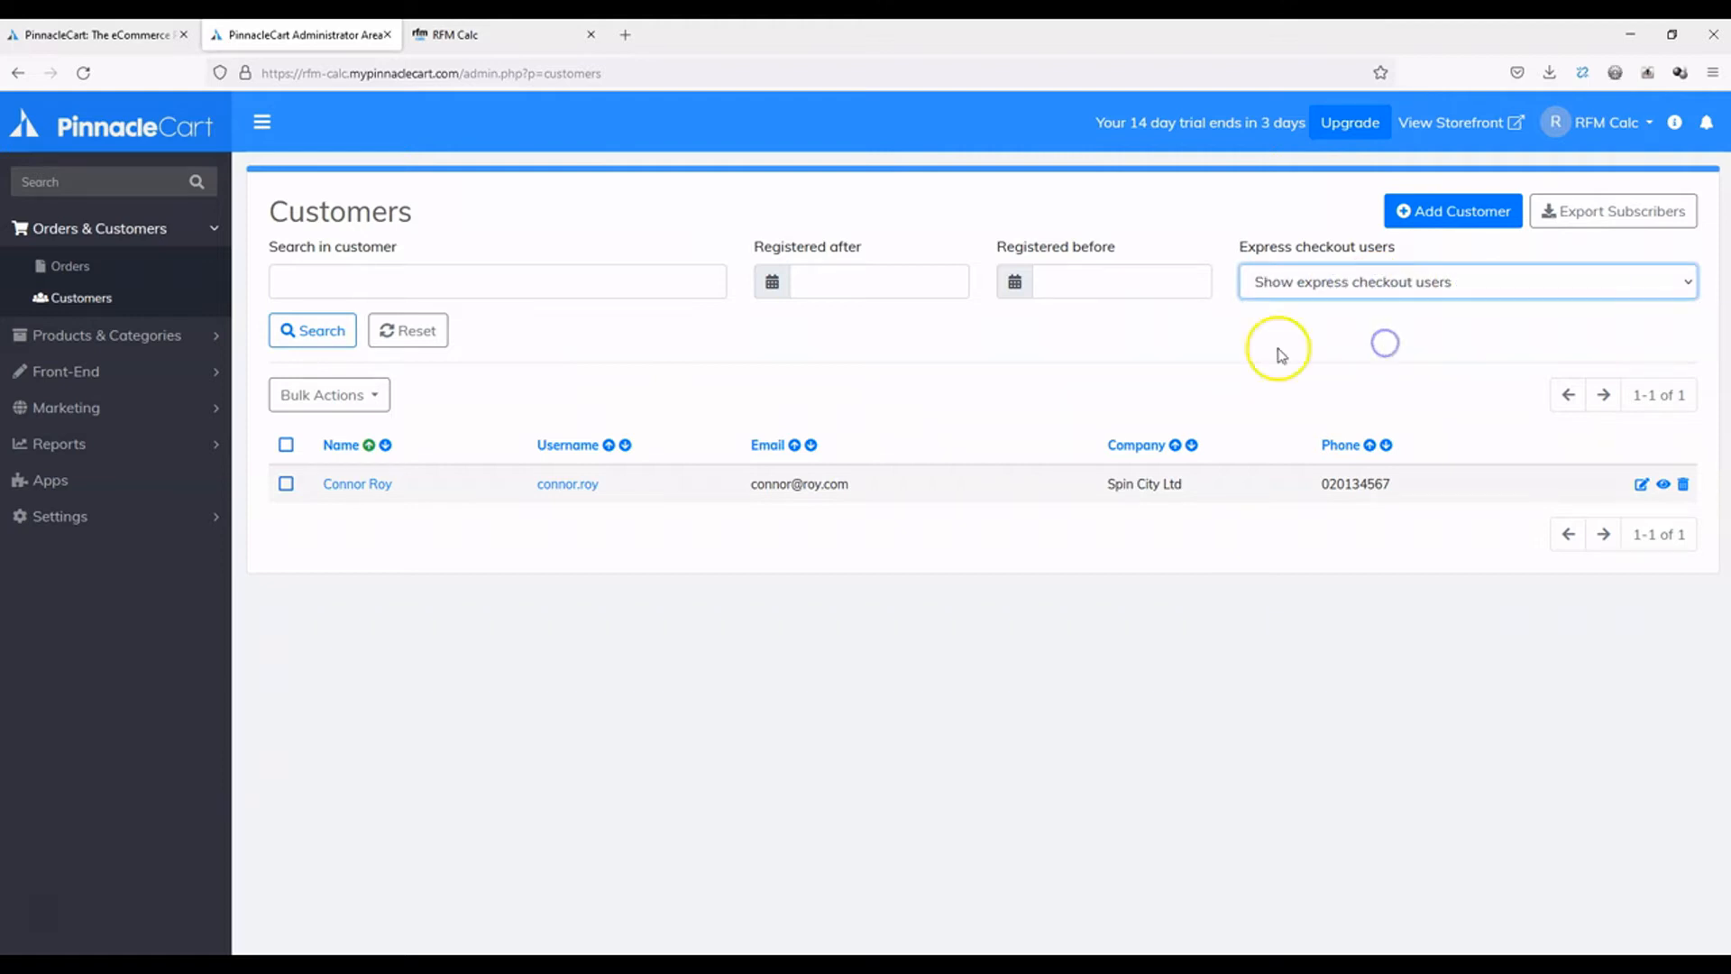
{"action": "left_click", "coordinate": [318, 335]}
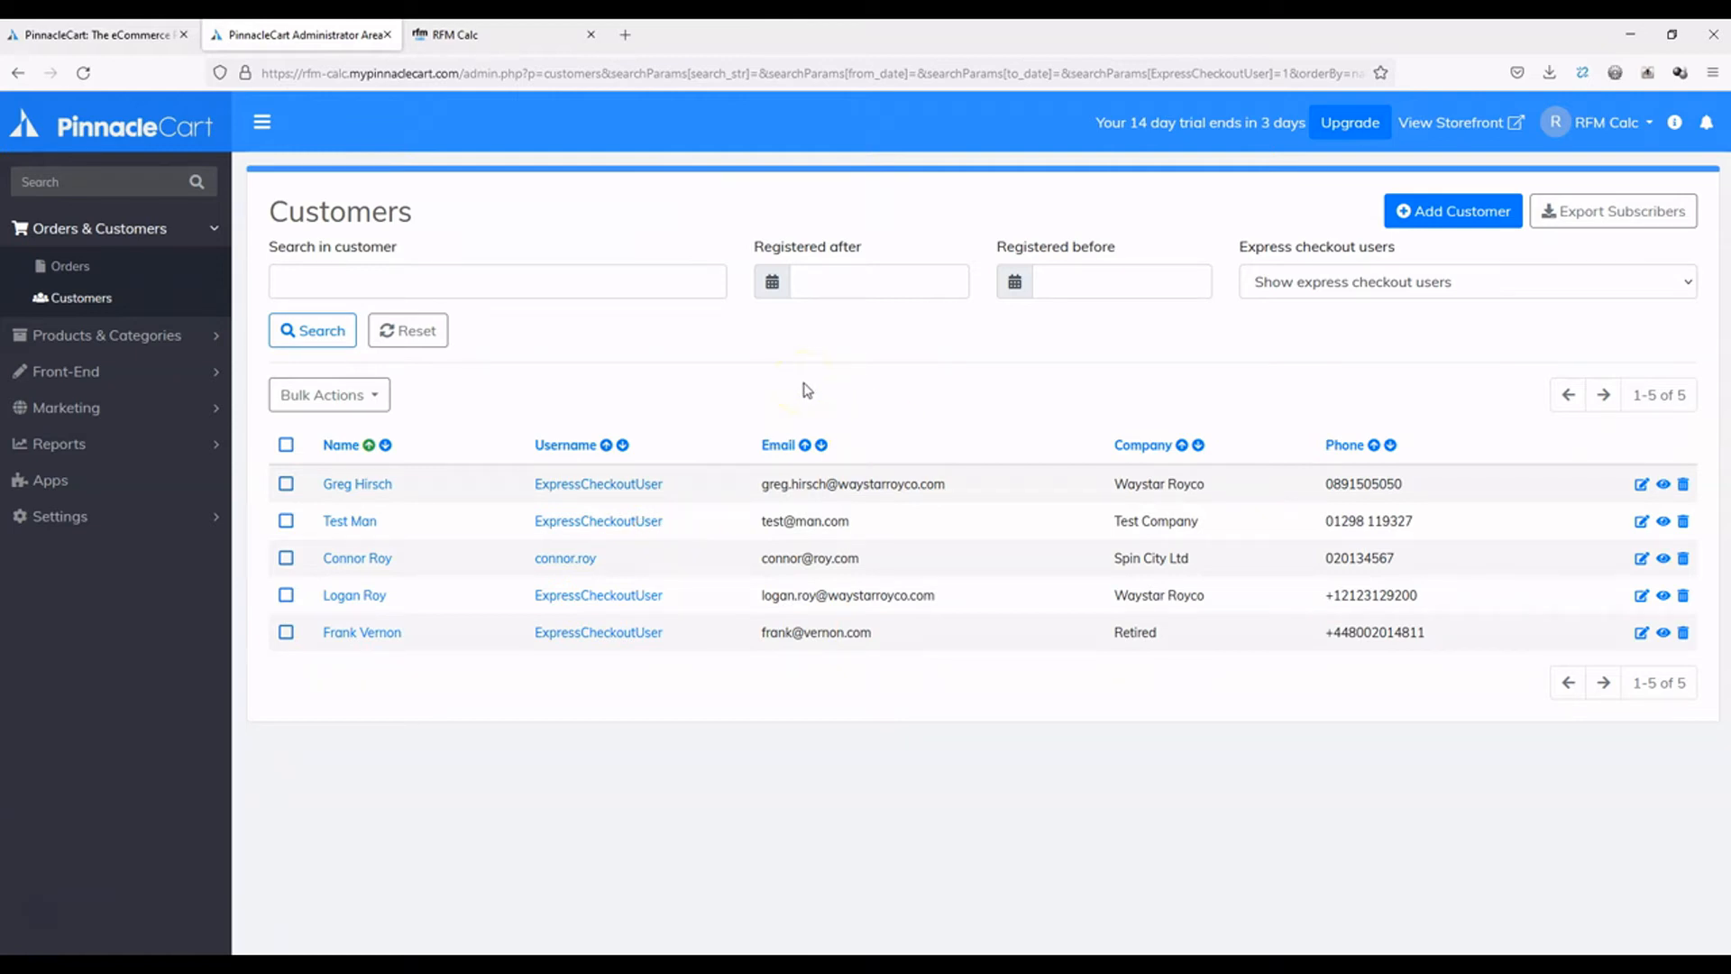
- Browse the store's products and examine the blank new-product form, from basic properties to images, without saving anything
{"action": "left_click", "coordinate": [158, 337]}
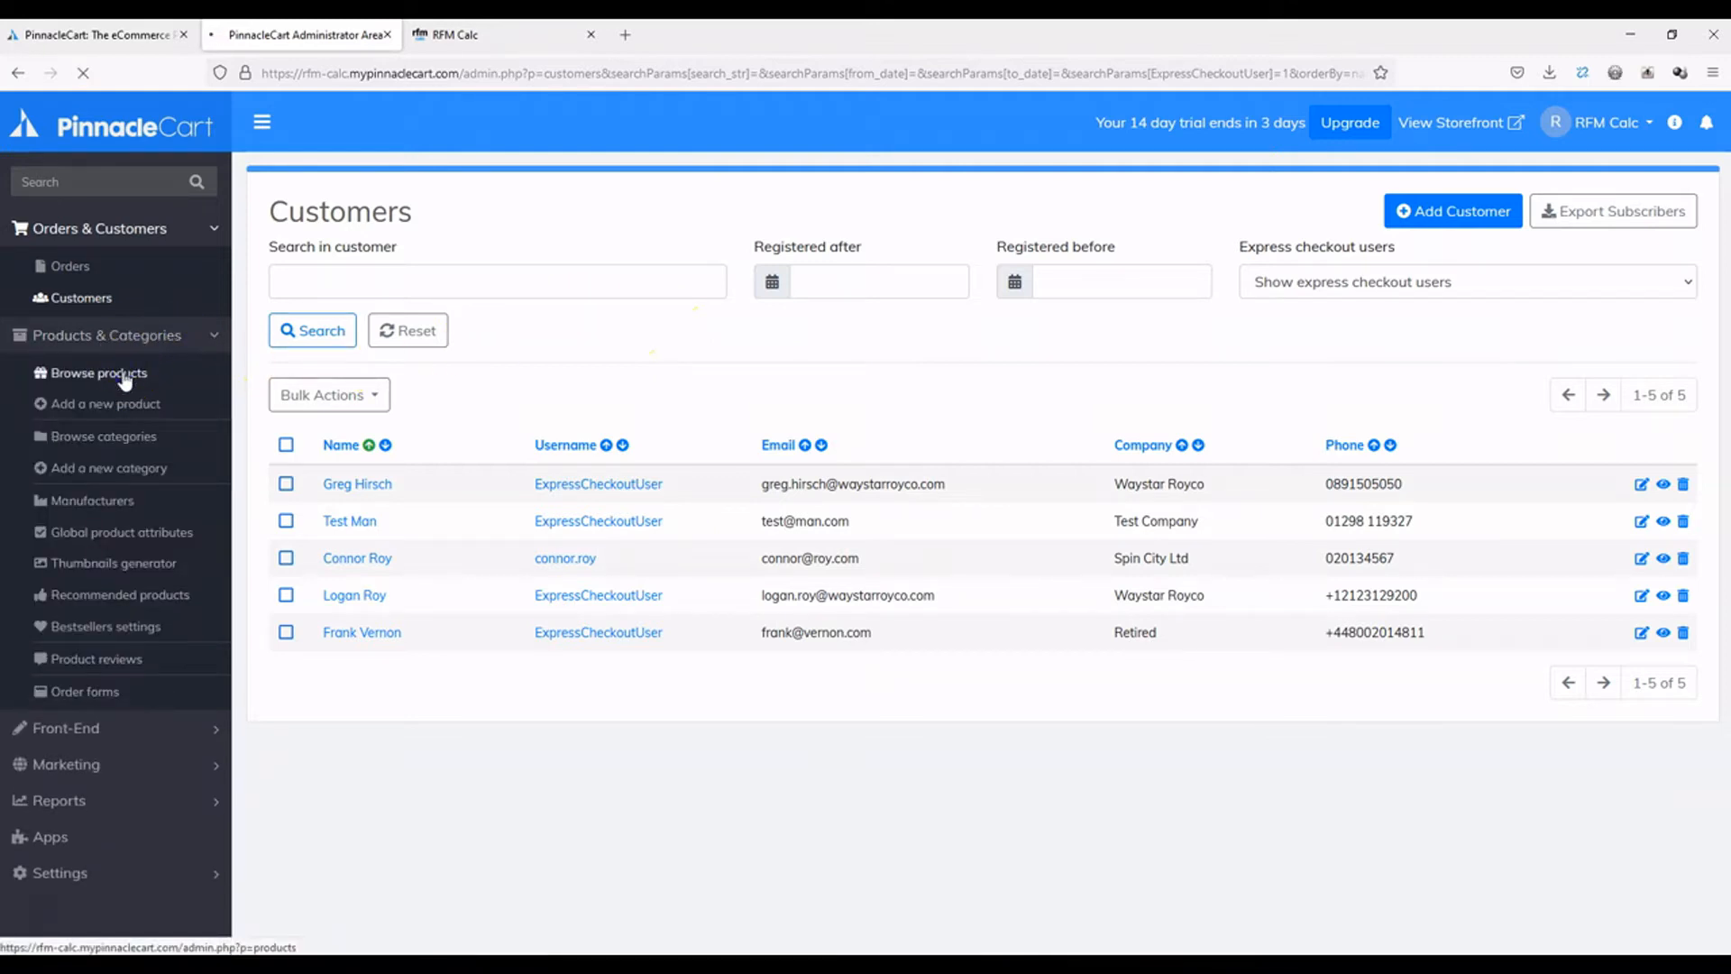
{"action": "left_click", "coordinate": [124, 374]}
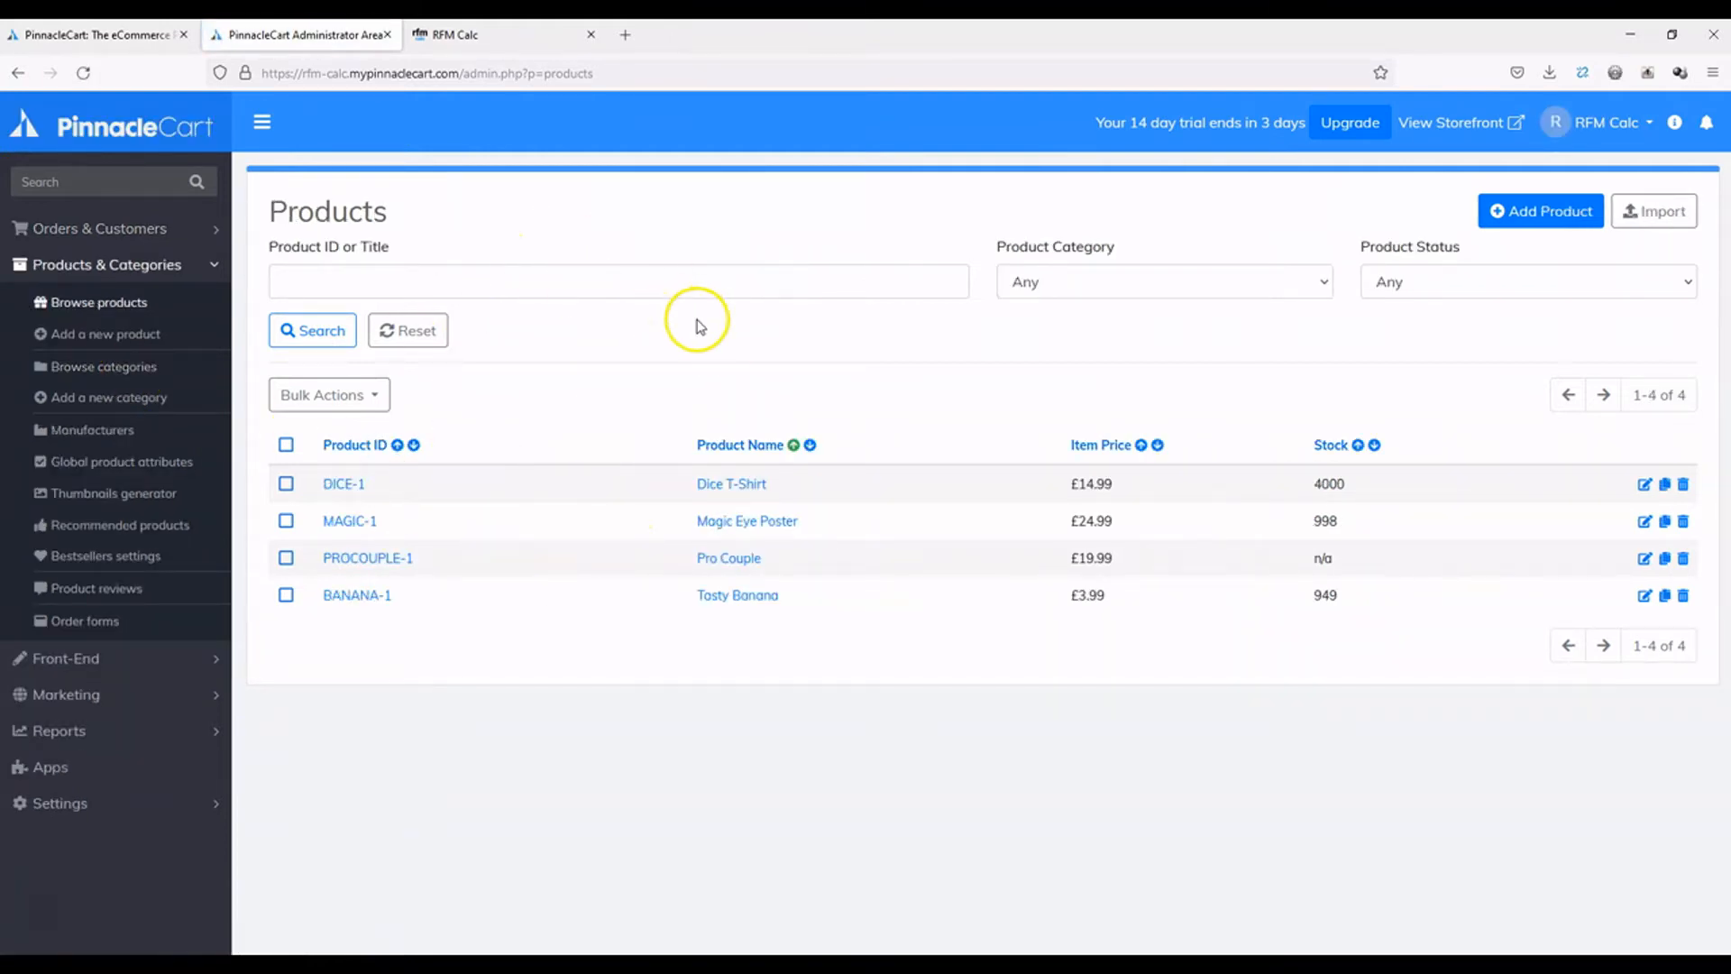
{"action": "left_click", "coordinate": [1530, 222]}
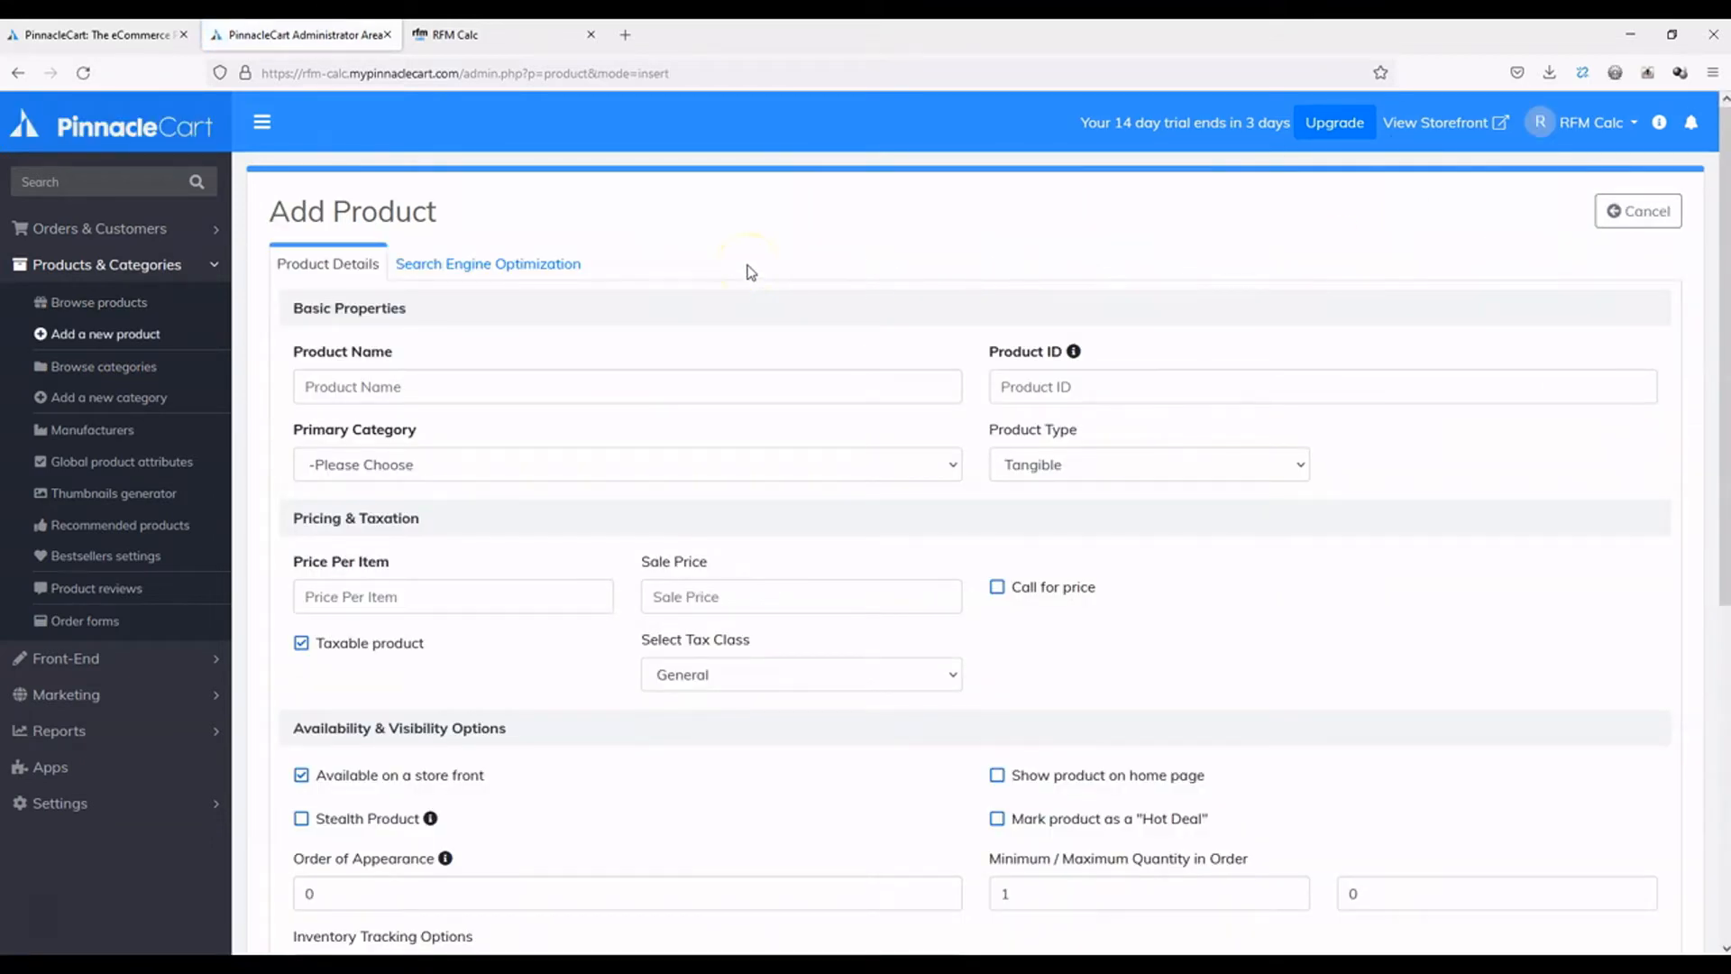
{"action": "scroll", "coordinate": [721, 287], "scroll_direction": "down", "scroll_amount": 3}
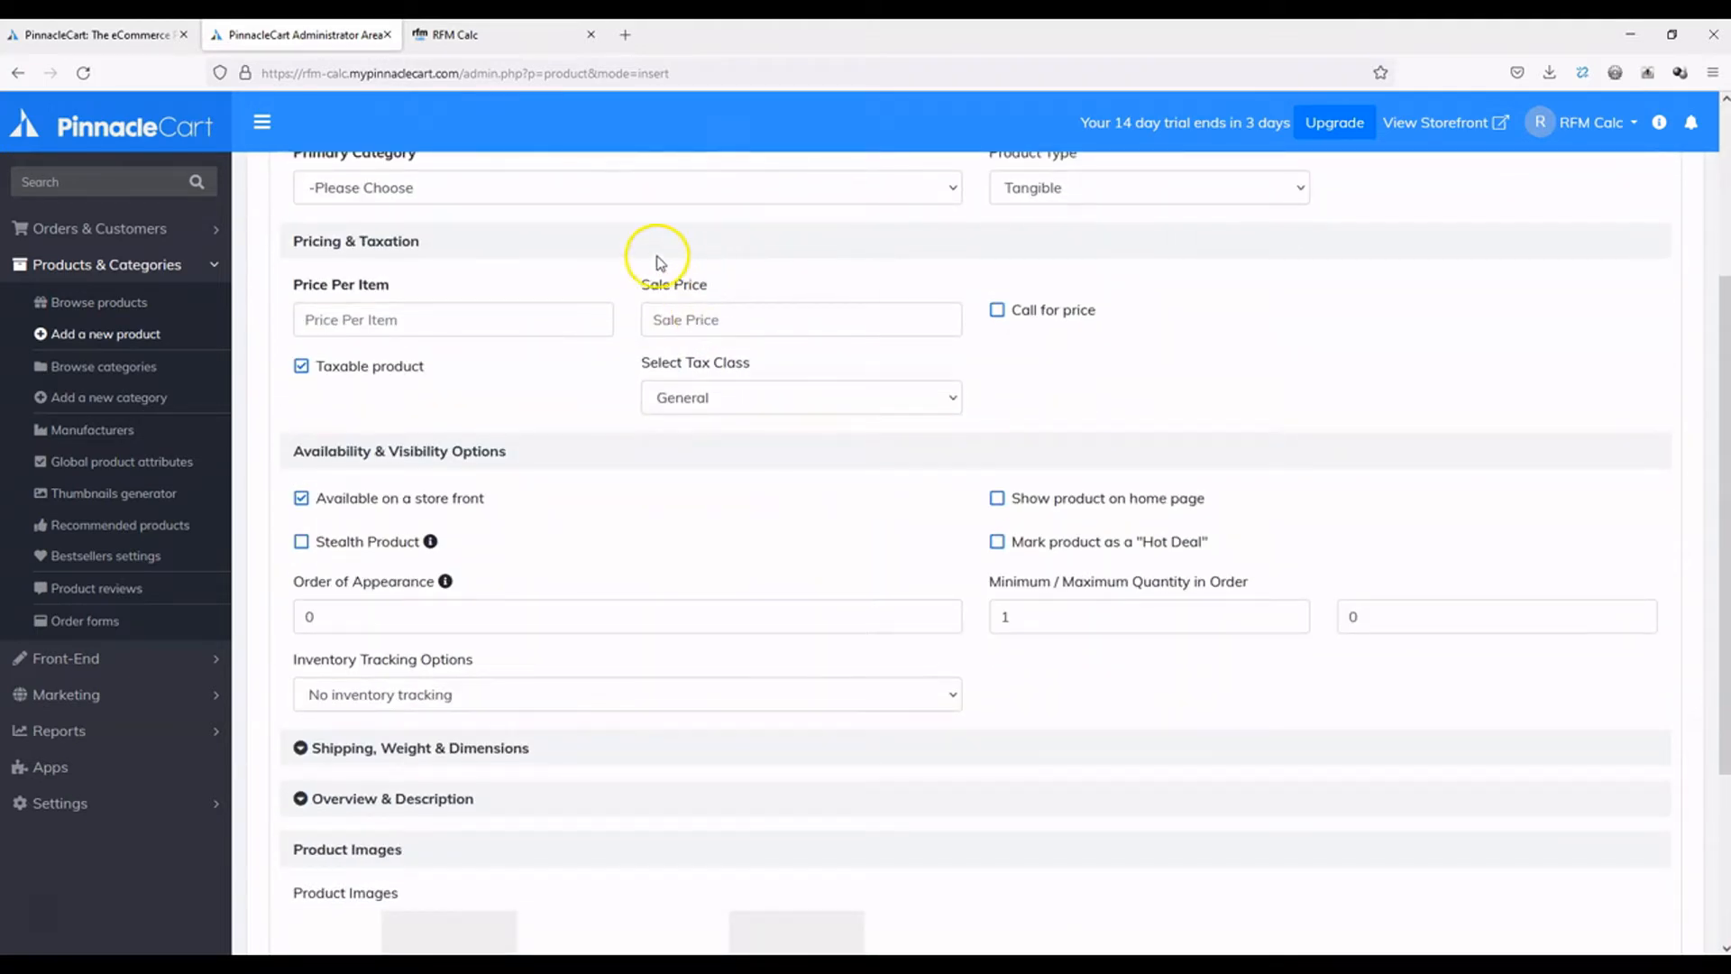
{"action": "scroll", "coordinate": [591, 284], "scroll_direction": "up", "scroll_amount": 2}
{"action": "scroll", "coordinate": [587, 285], "scroll_direction": "up", "scroll_amount": 1}
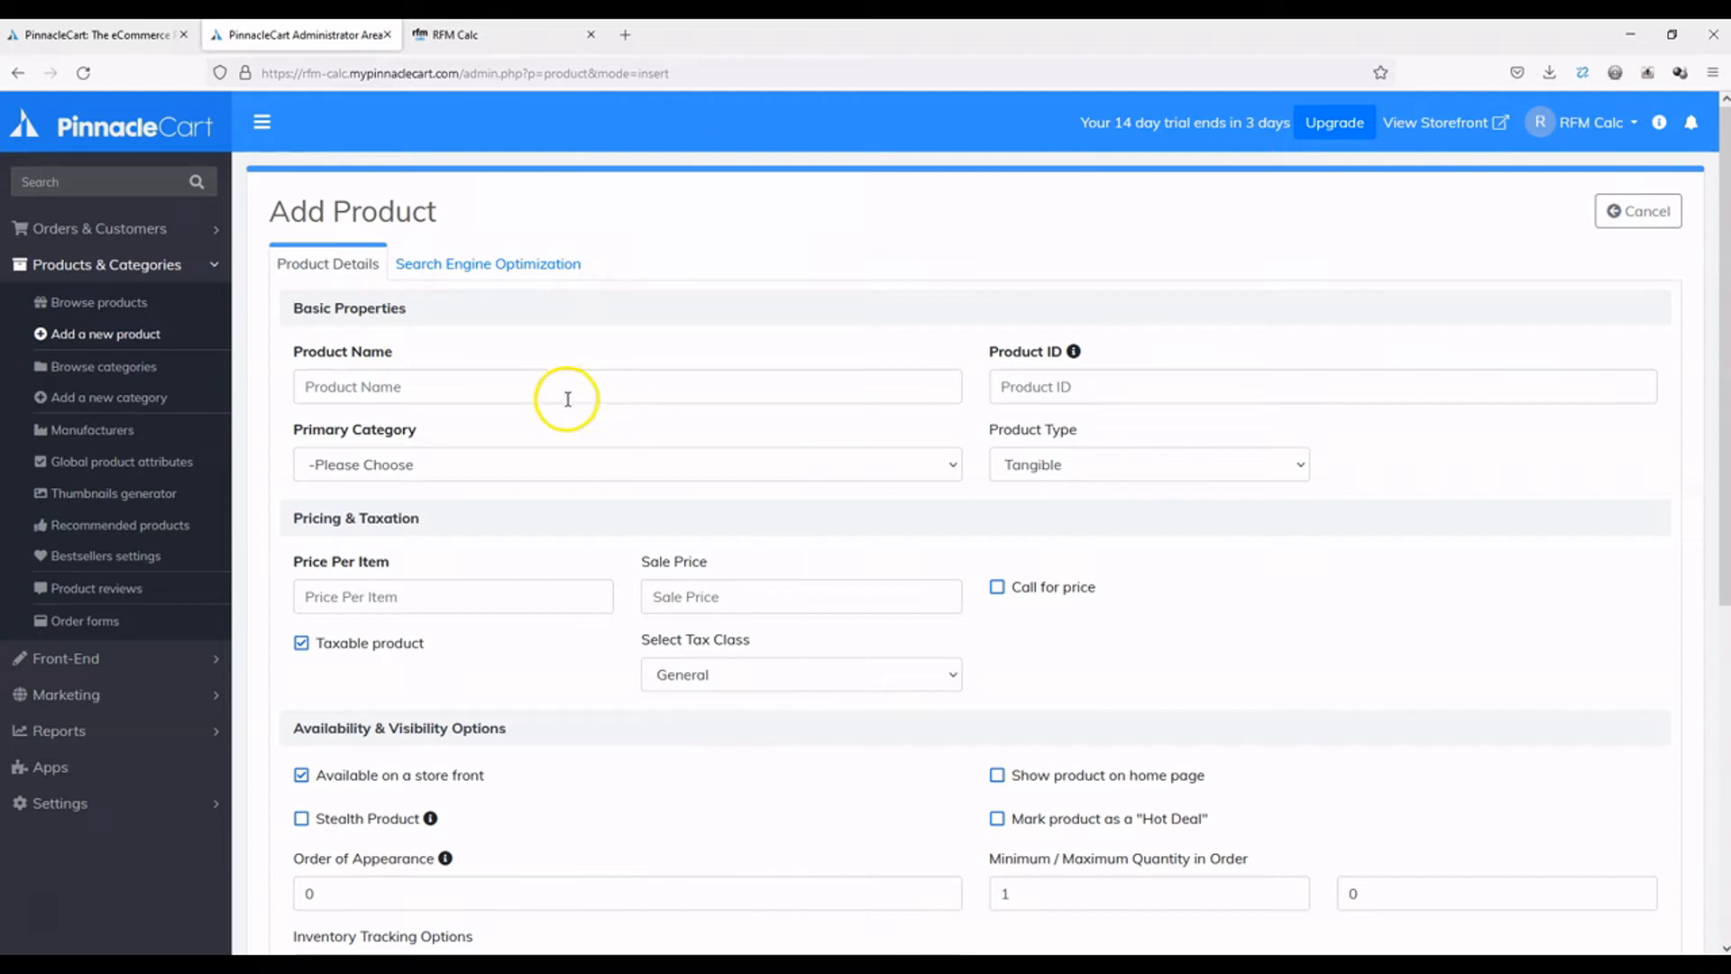
{"action": "scroll", "coordinate": [565, 394], "scroll_direction": "down", "scroll_amount": 6}
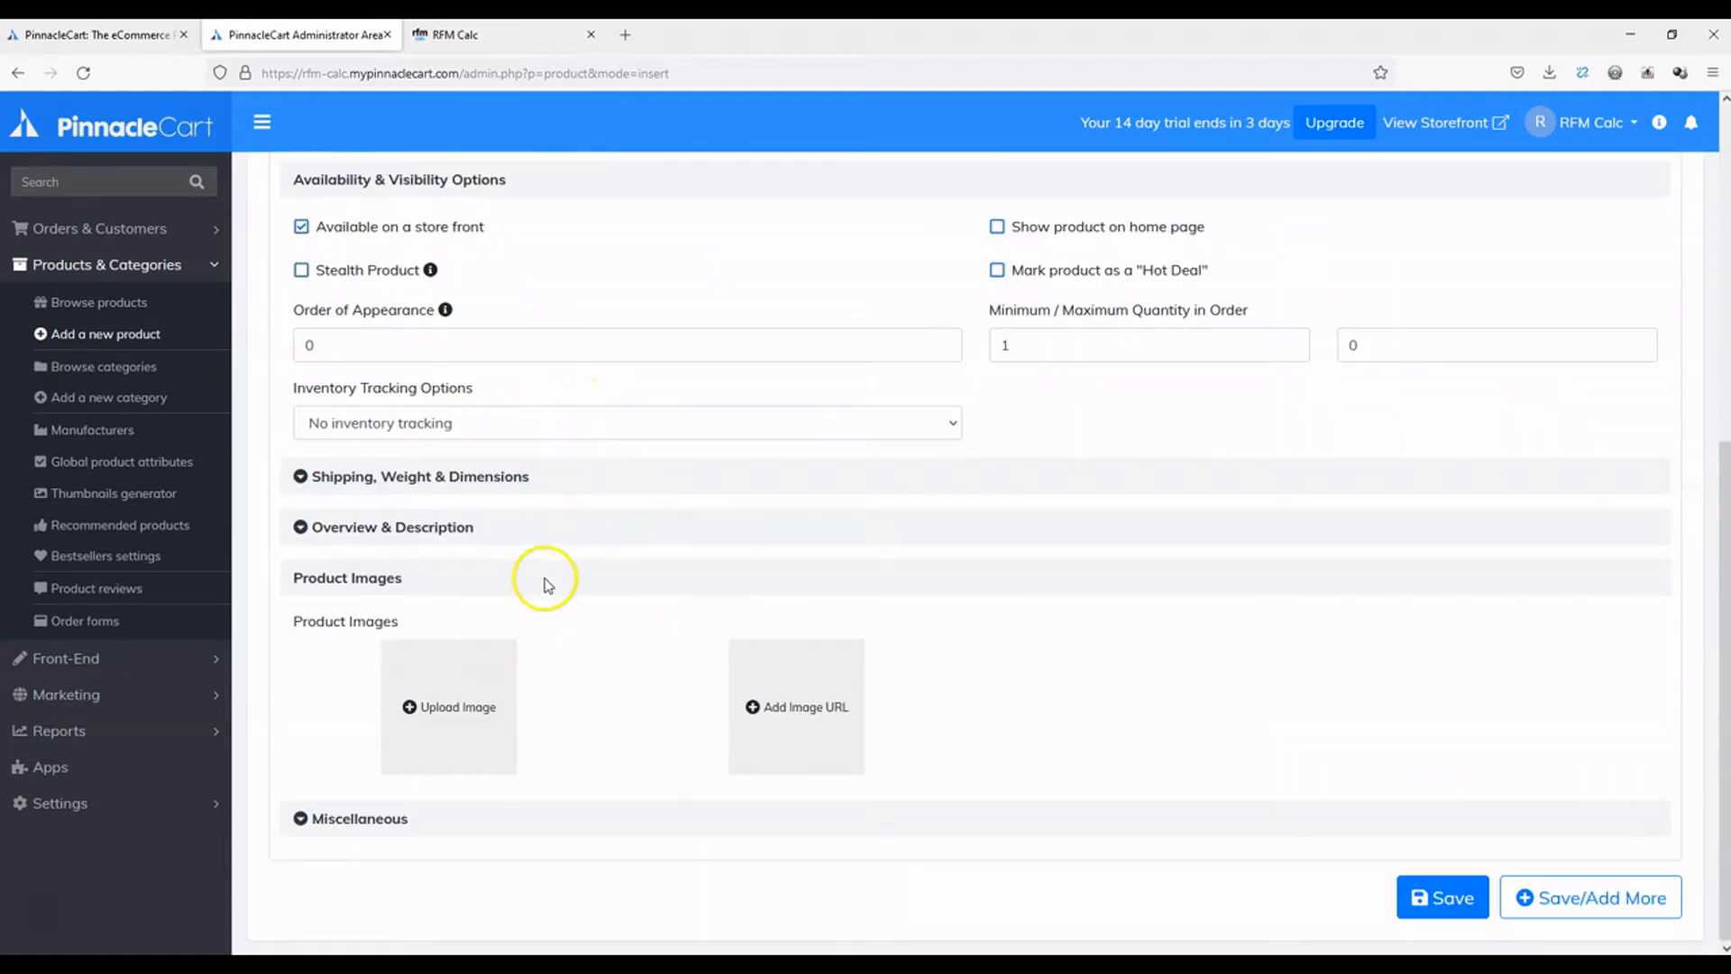
{"action": "scroll", "coordinate": [587, 541], "scroll_direction": "up", "scroll_amount": 3}
{"action": "scroll", "coordinate": [553, 382], "scroll_direction": "up", "scroll_amount": 3}
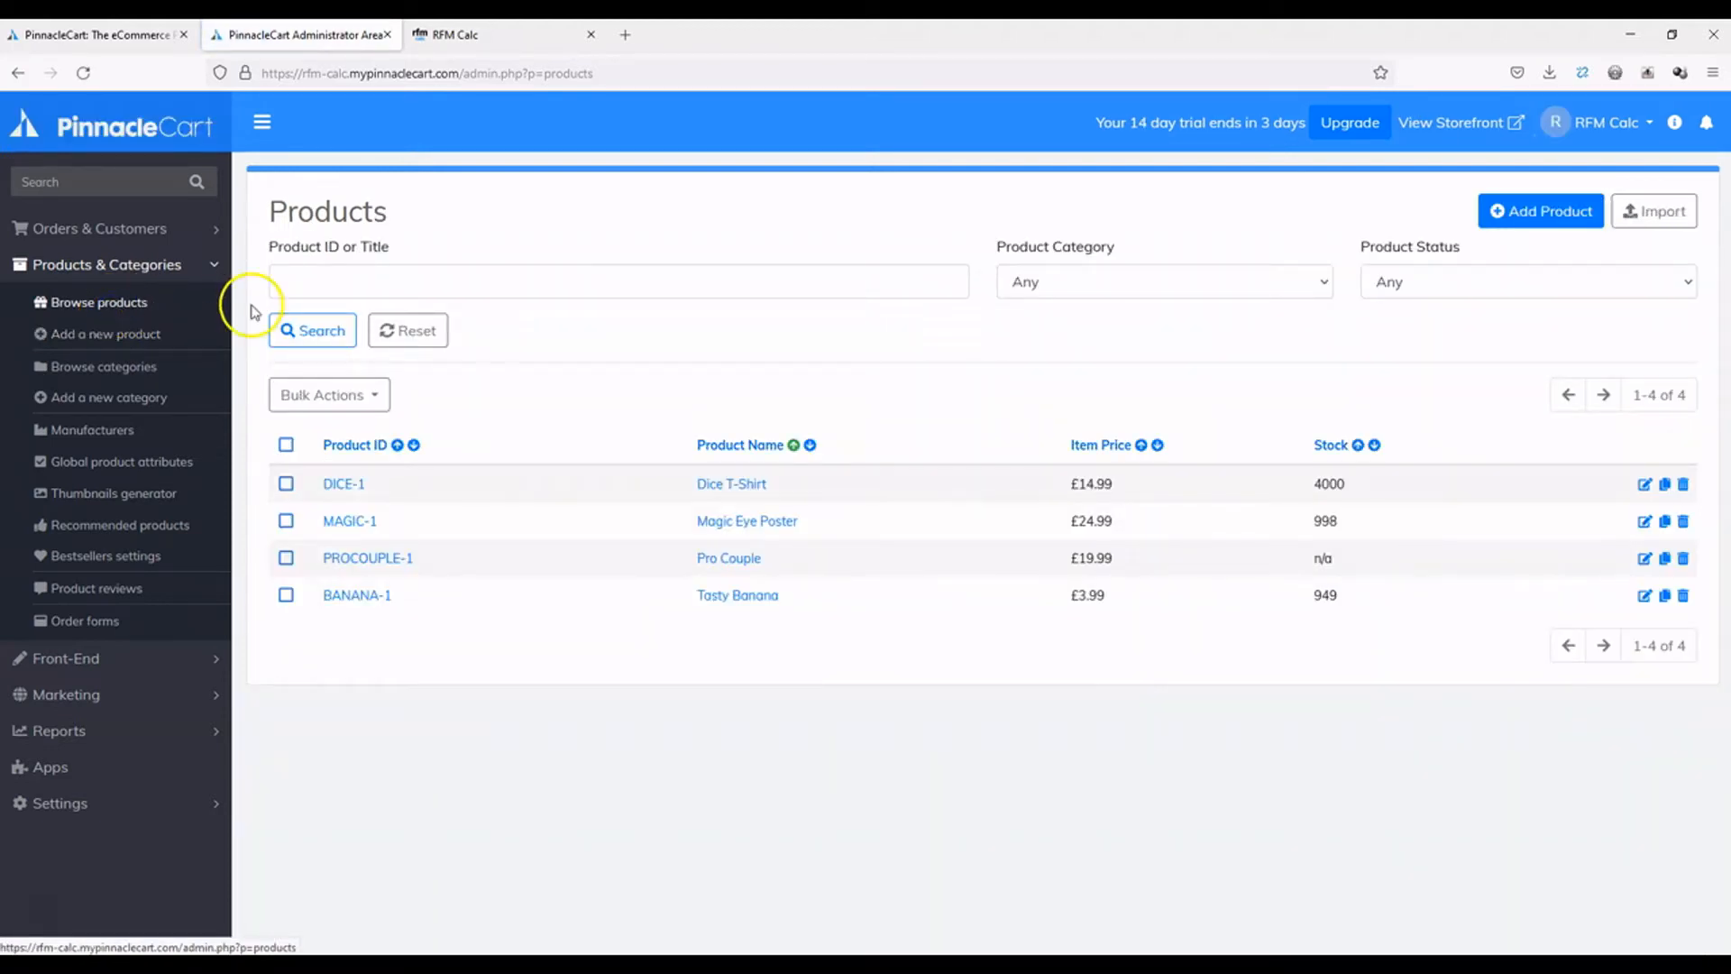
- Open the Dice T-Shirt's attributes and variants and examine the Size attribute's options and price modifiers, leaving them unedited
{"action": "left_click", "coordinate": [715, 488]}
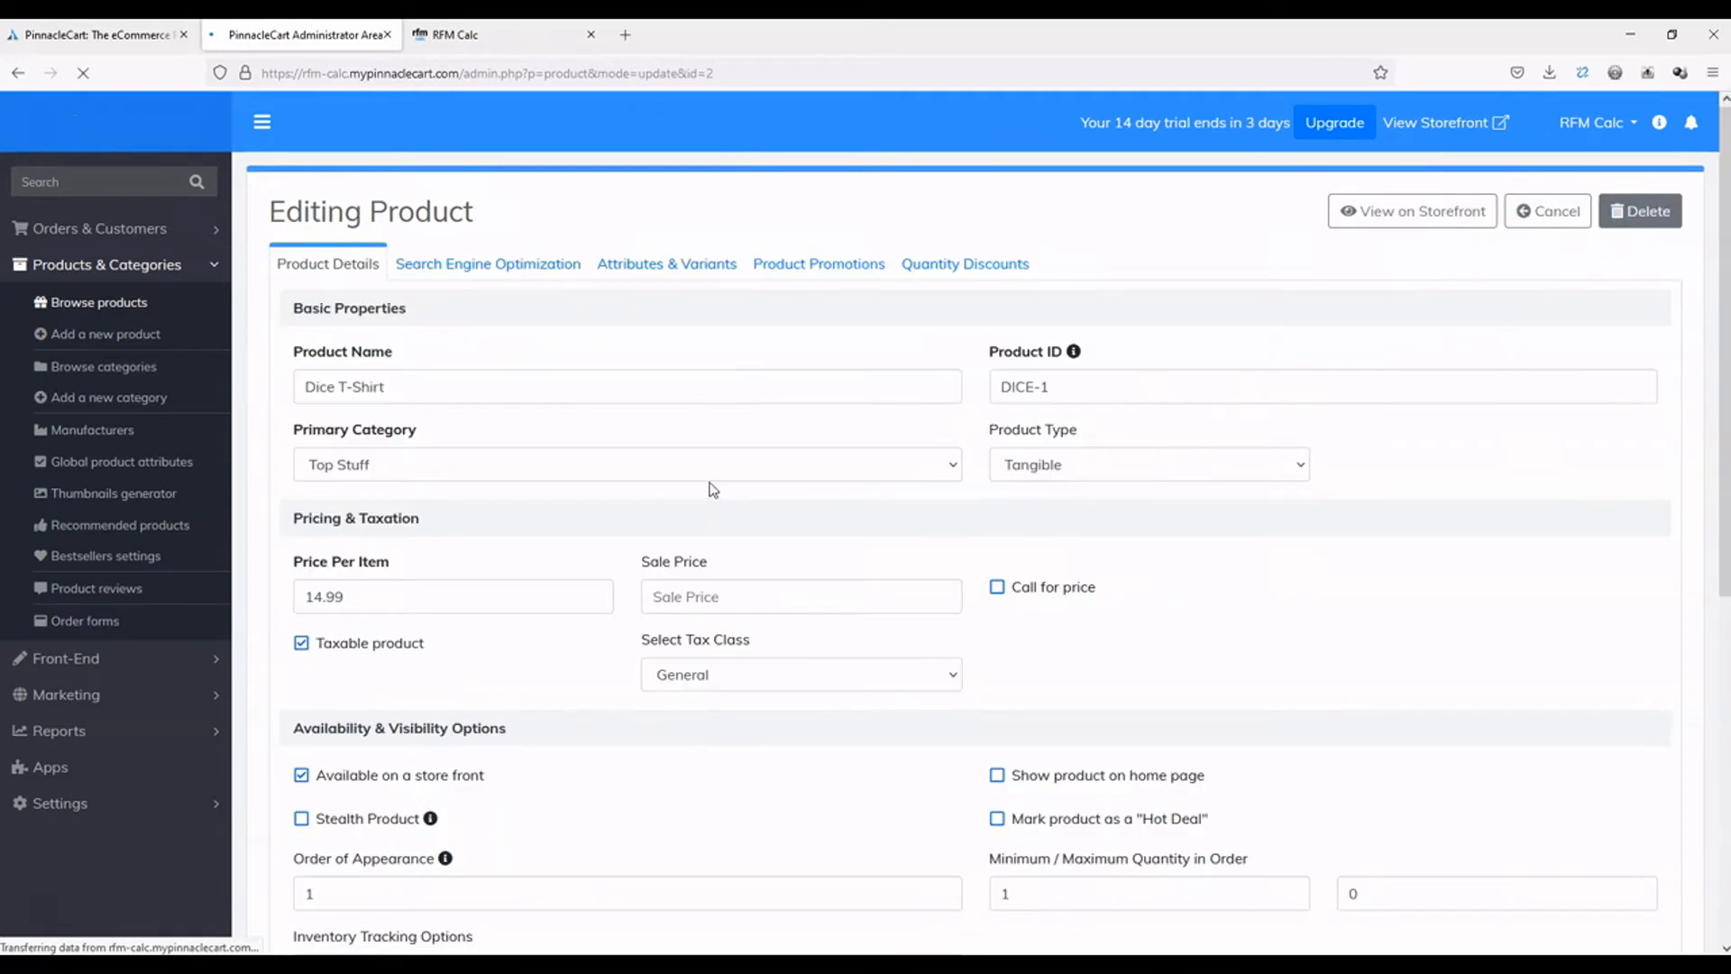
{"action": "left_click", "coordinate": [667, 263]}
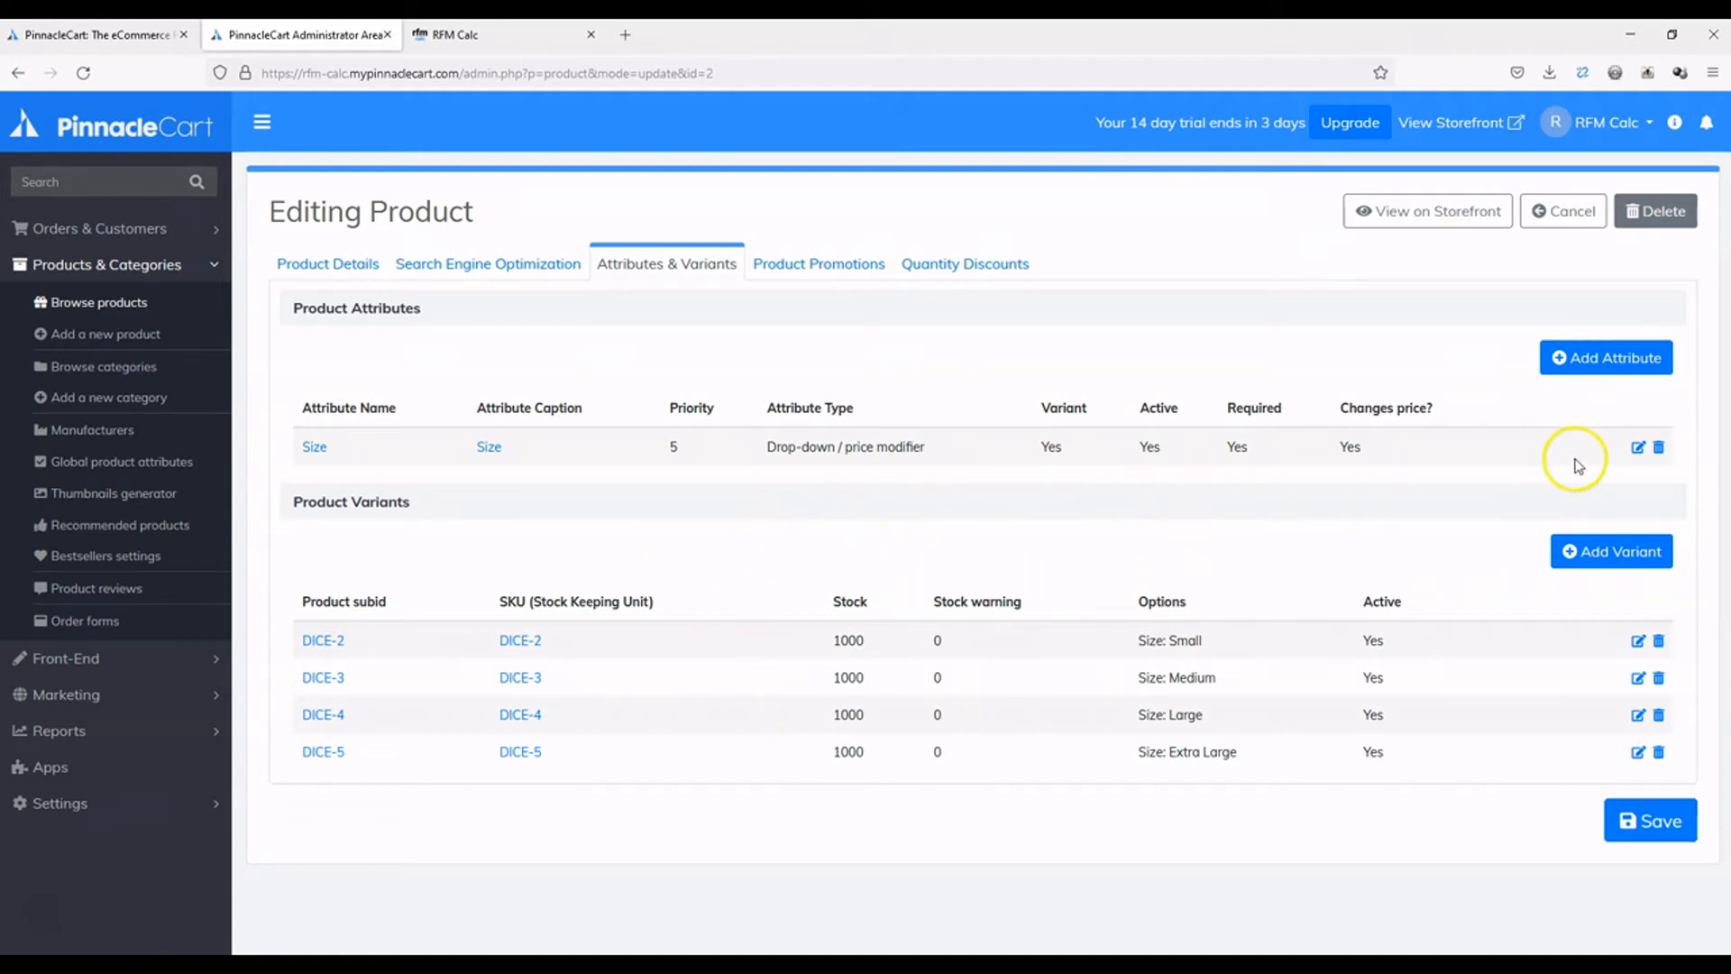
{"action": "left_click", "coordinate": [1639, 449]}
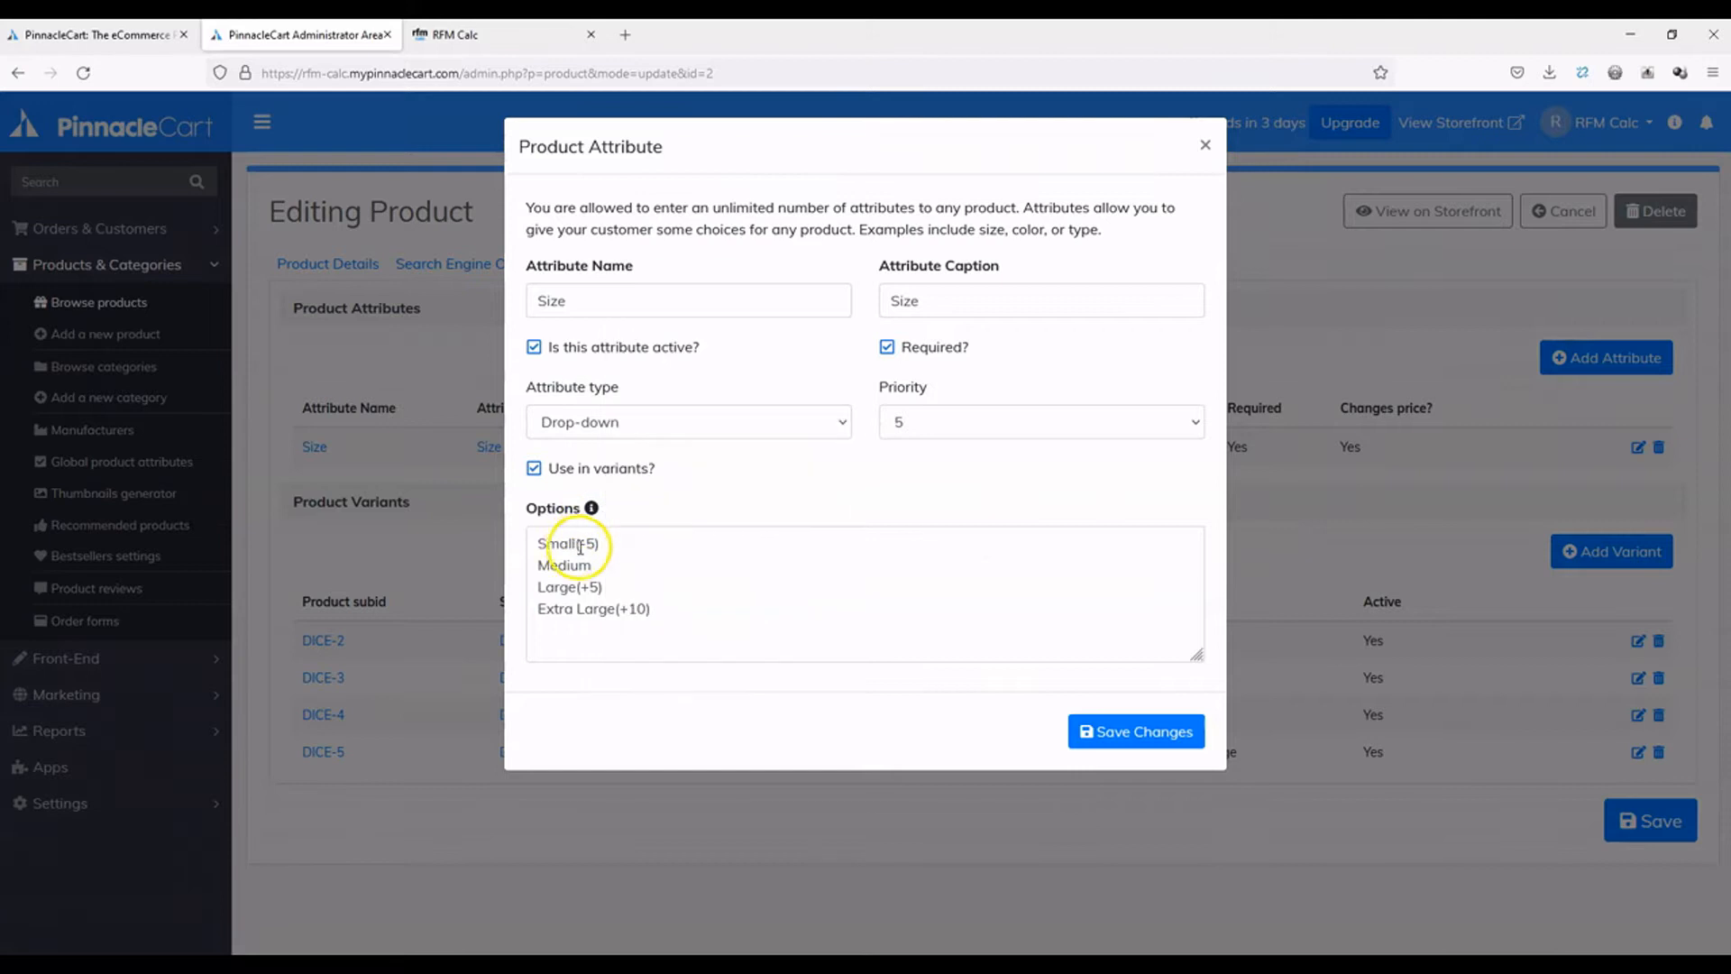
{"action": "mouse_move", "coordinate": [593, 513]}
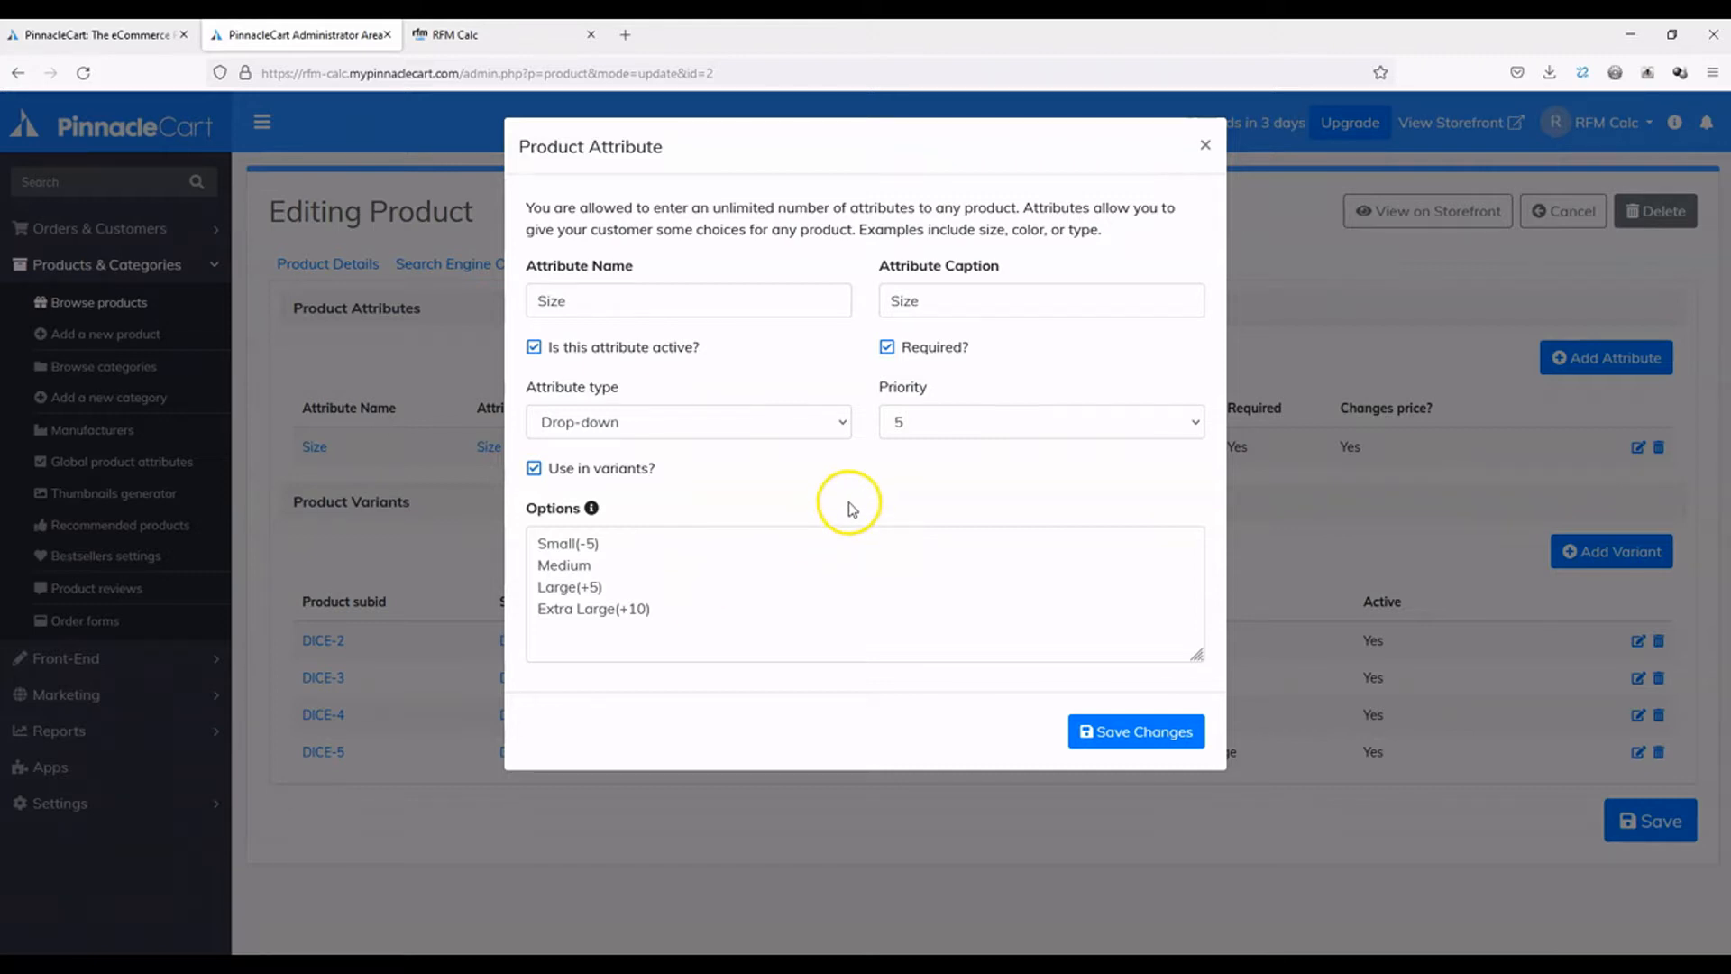
{"action": "left_click", "coordinate": [1205, 145]}
- Open the storefront in a separate tab and go to the Dice T-Shirt page in the Top Stuff category
{"action": "right_click", "coordinate": [1425, 124]}
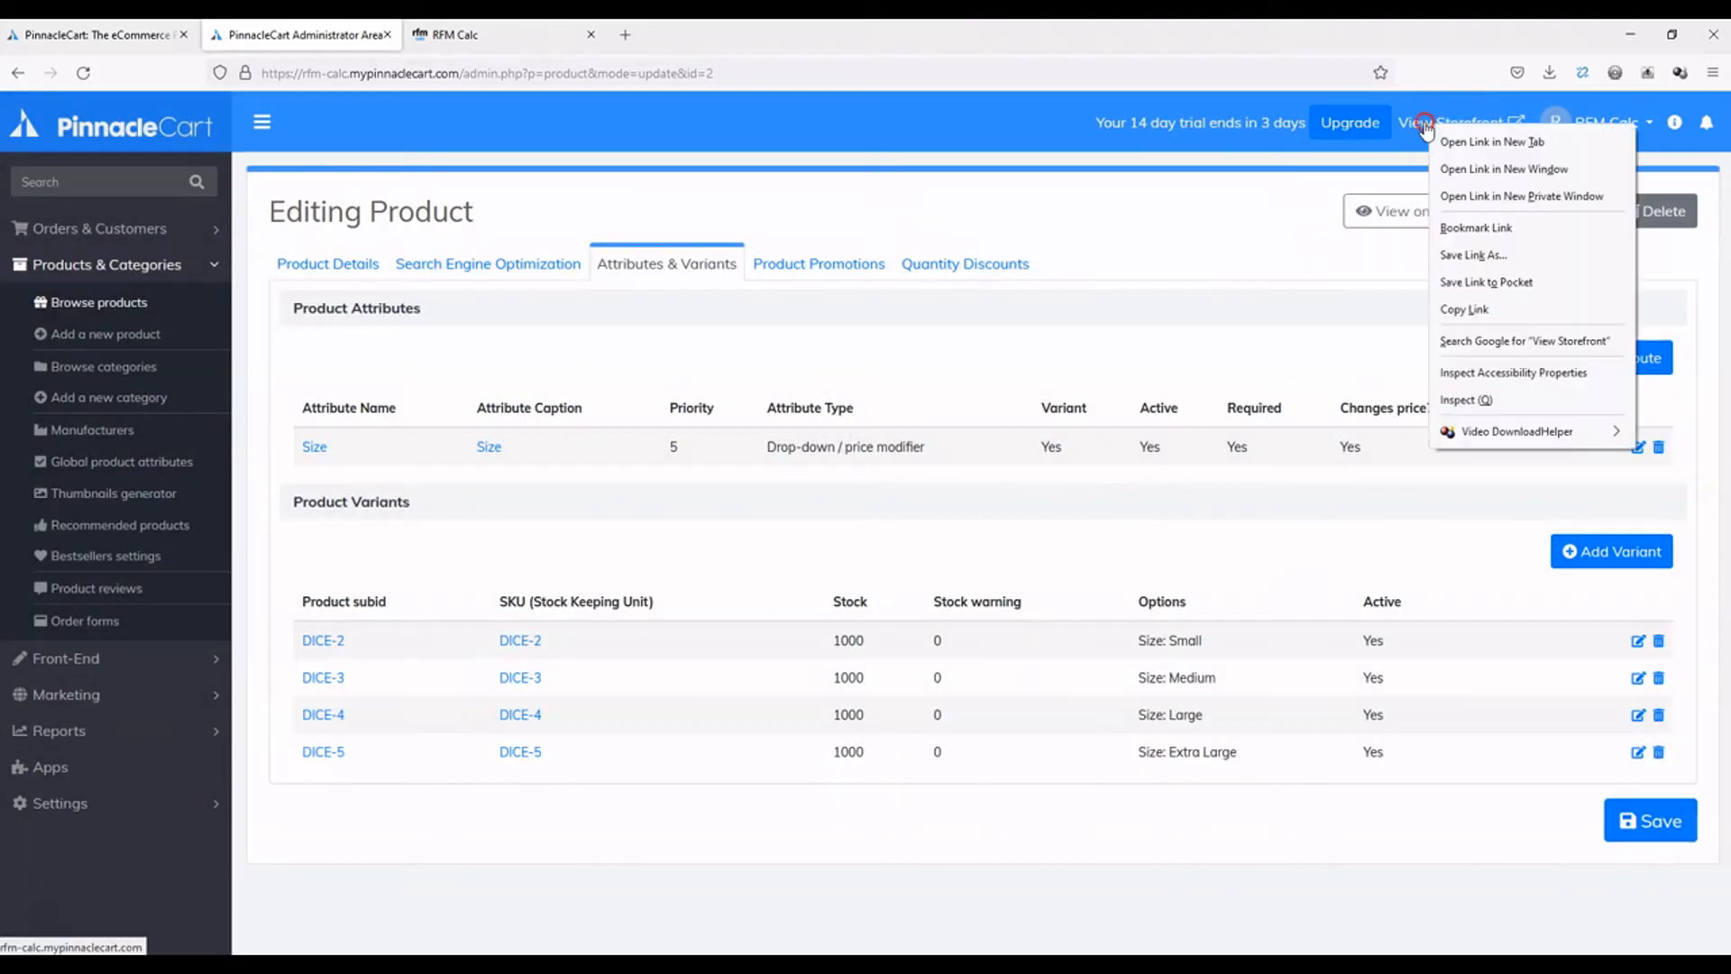
{"action": "left_click", "coordinate": [1492, 141]}
{"action": "left_click", "coordinate": [483, 35]}
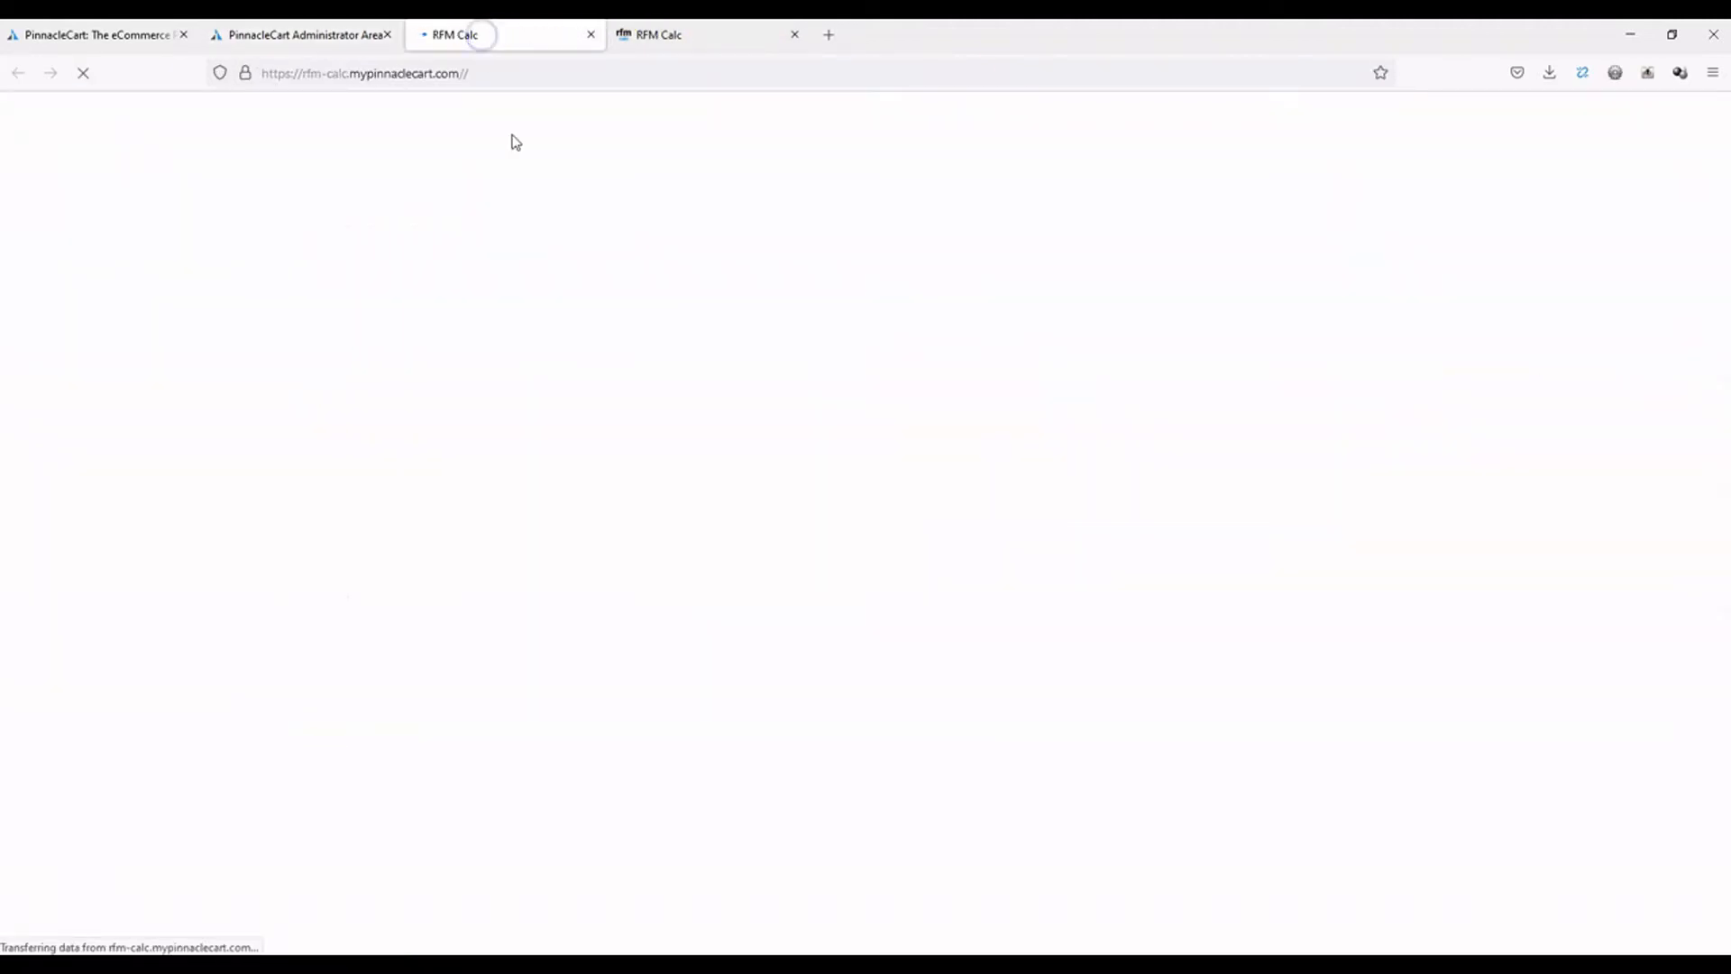
{"action": "left_click", "coordinate": [476, 277]}
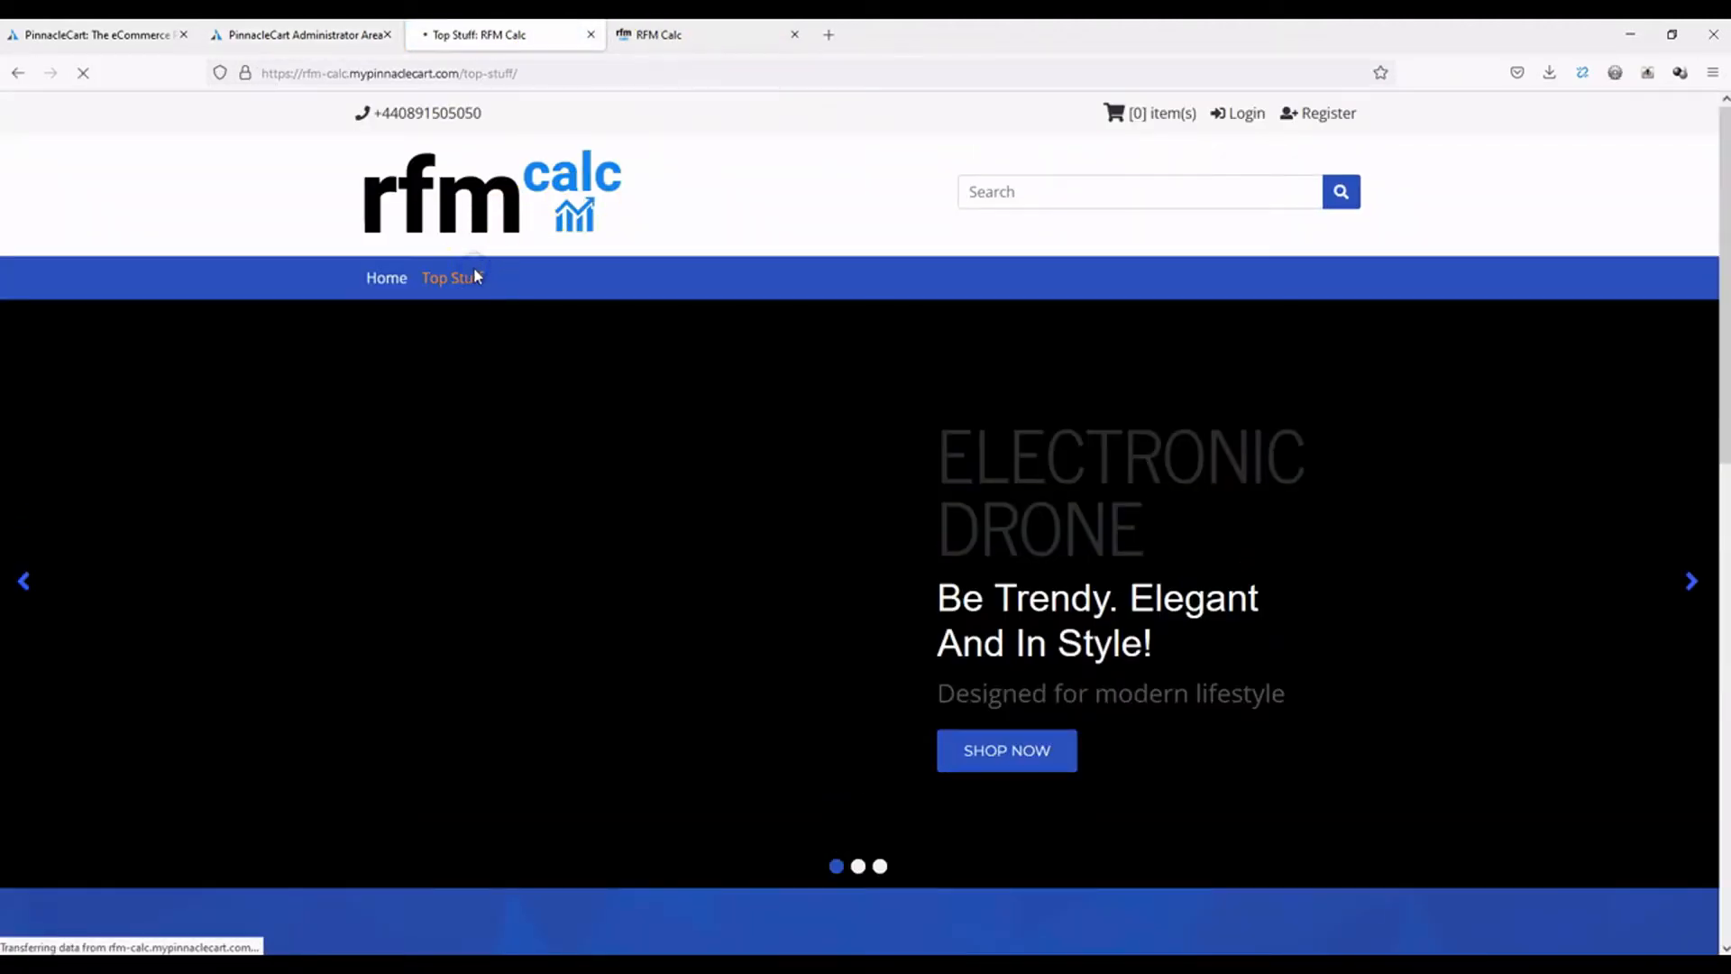
{"action": "scroll", "coordinate": [754, 695], "scroll_direction": "down", "scroll_amount": 3}
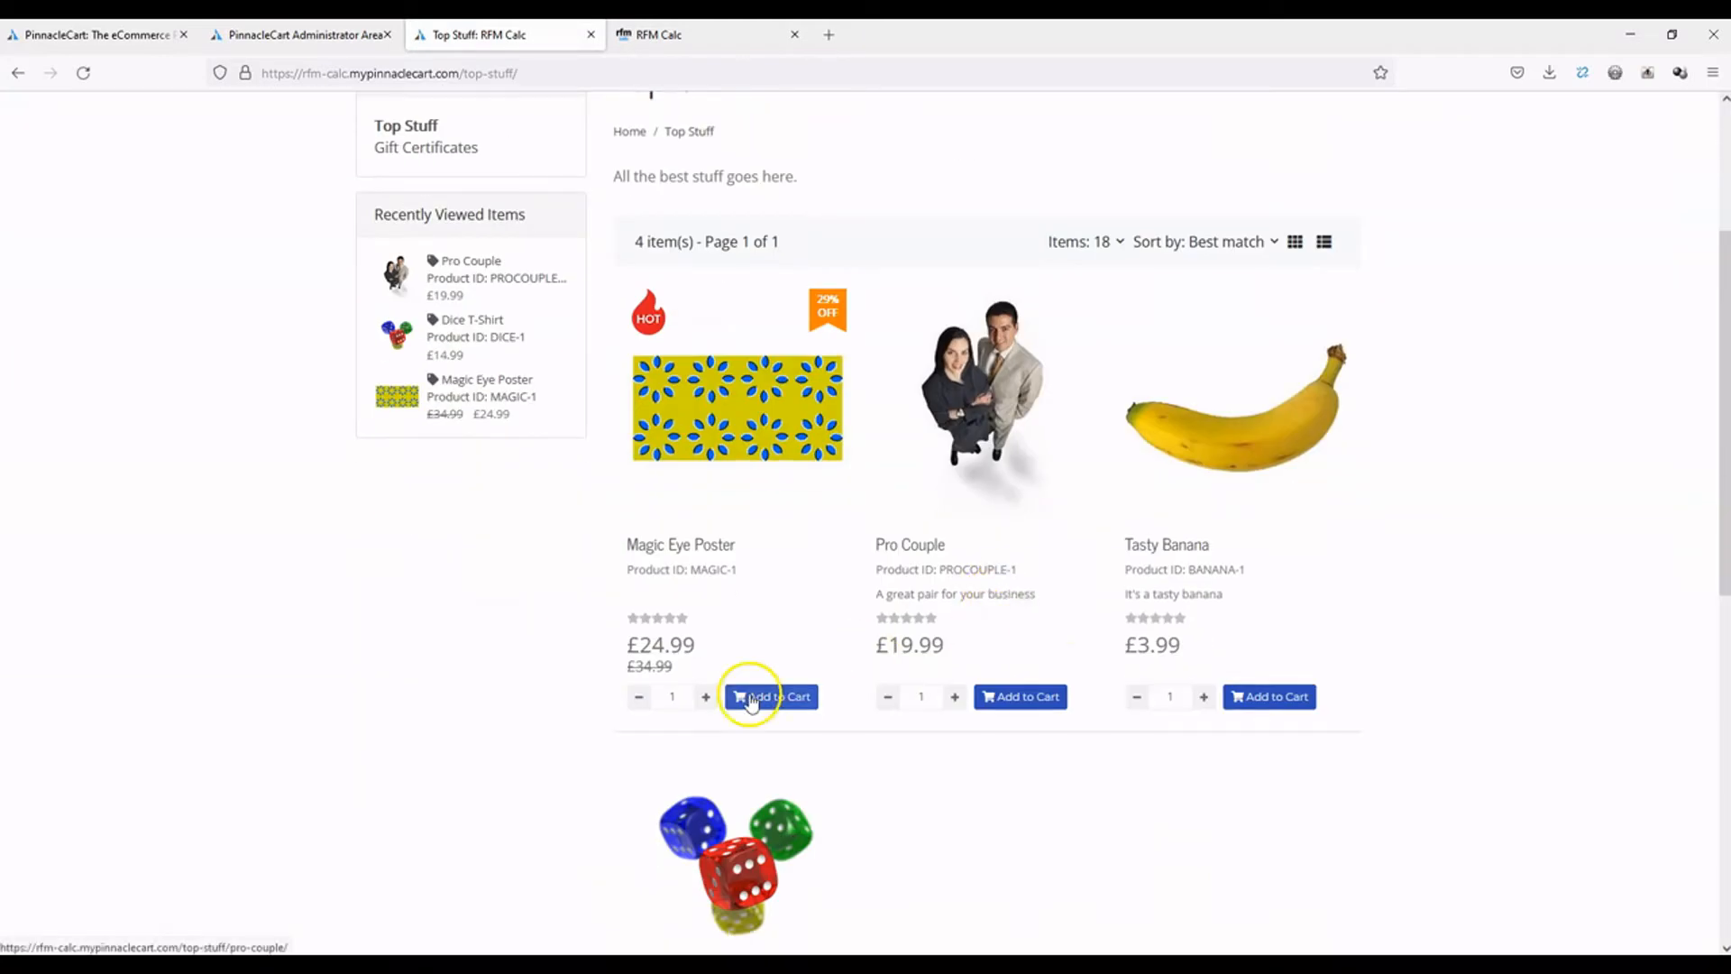
{"action": "left_click", "coordinate": [732, 814]}
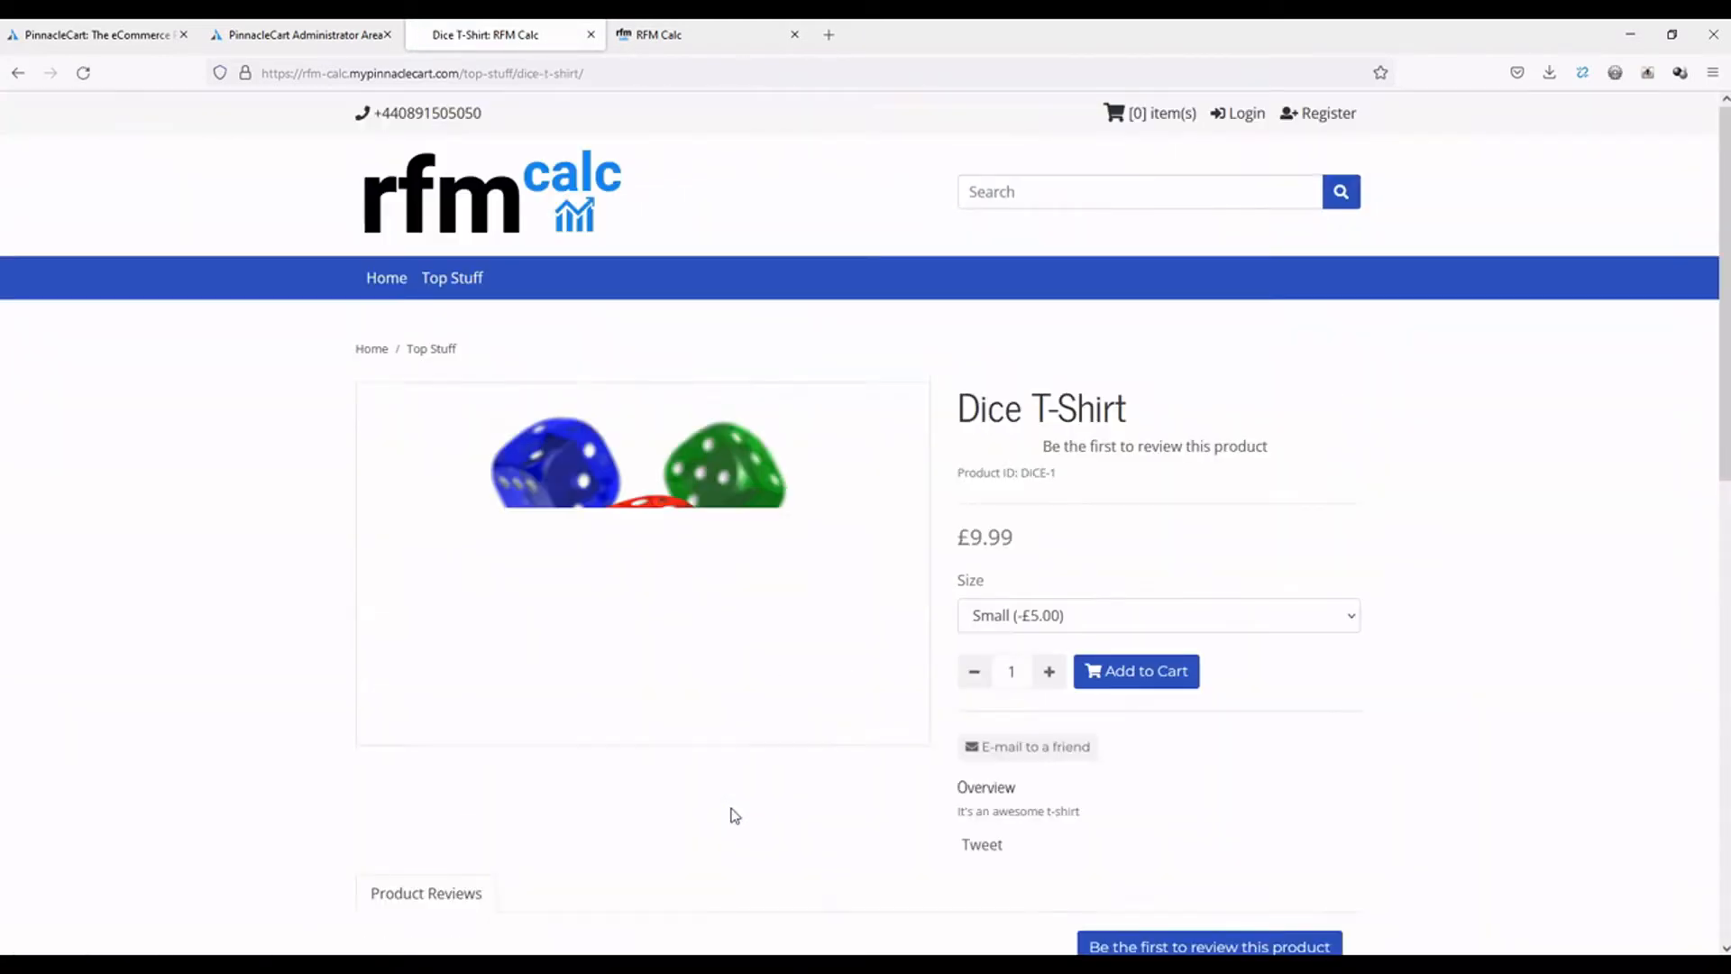
- Try the Dice T-Shirt's Medium, Large and Extra Large sizes to compare prices, finishing with Large selected
{"action": "scroll", "coordinate": [1233, 579], "scroll_direction": "down", "scroll_amount": 2}
{"action": "left_click", "coordinate": [1180, 429]}
{"action": "left_click", "coordinate": [1157, 489]}
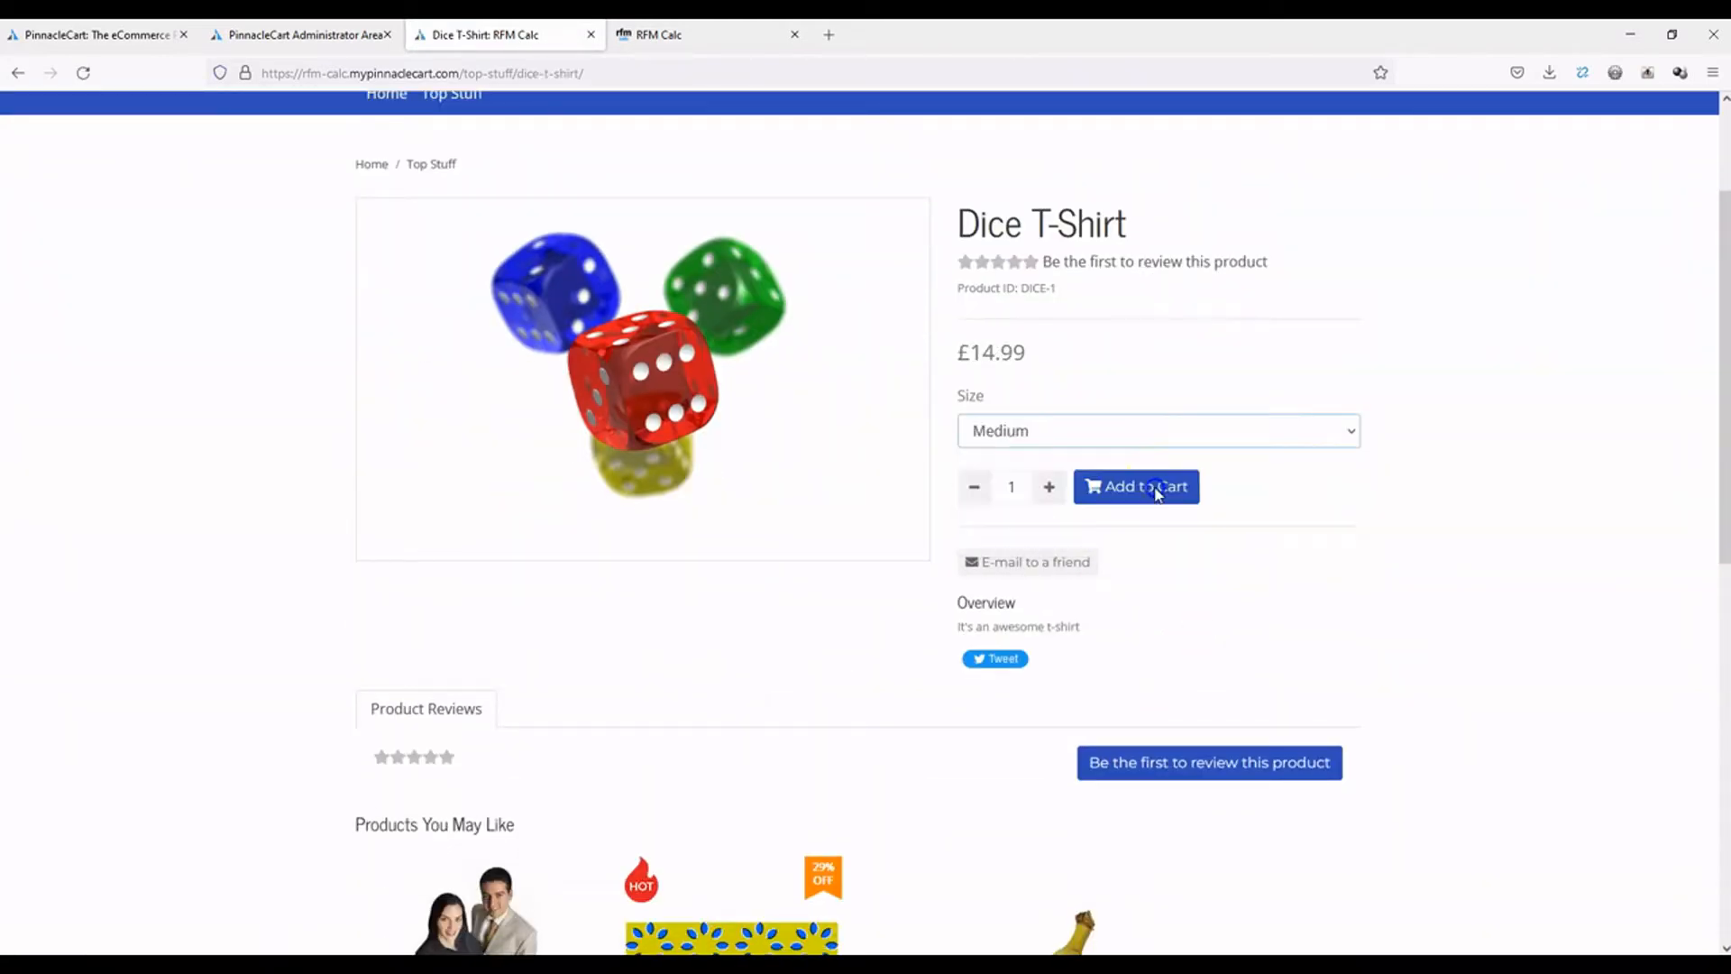
{"action": "left_click", "coordinate": [1148, 437]}
{"action": "left_click", "coordinate": [1107, 514]}
{"action": "left_click", "coordinate": [1096, 440]}
{"action": "left_click", "coordinate": [1059, 538]}
{"action": "left_click", "coordinate": [1069, 433]}
{"action": "left_click", "coordinate": [1043, 514]}
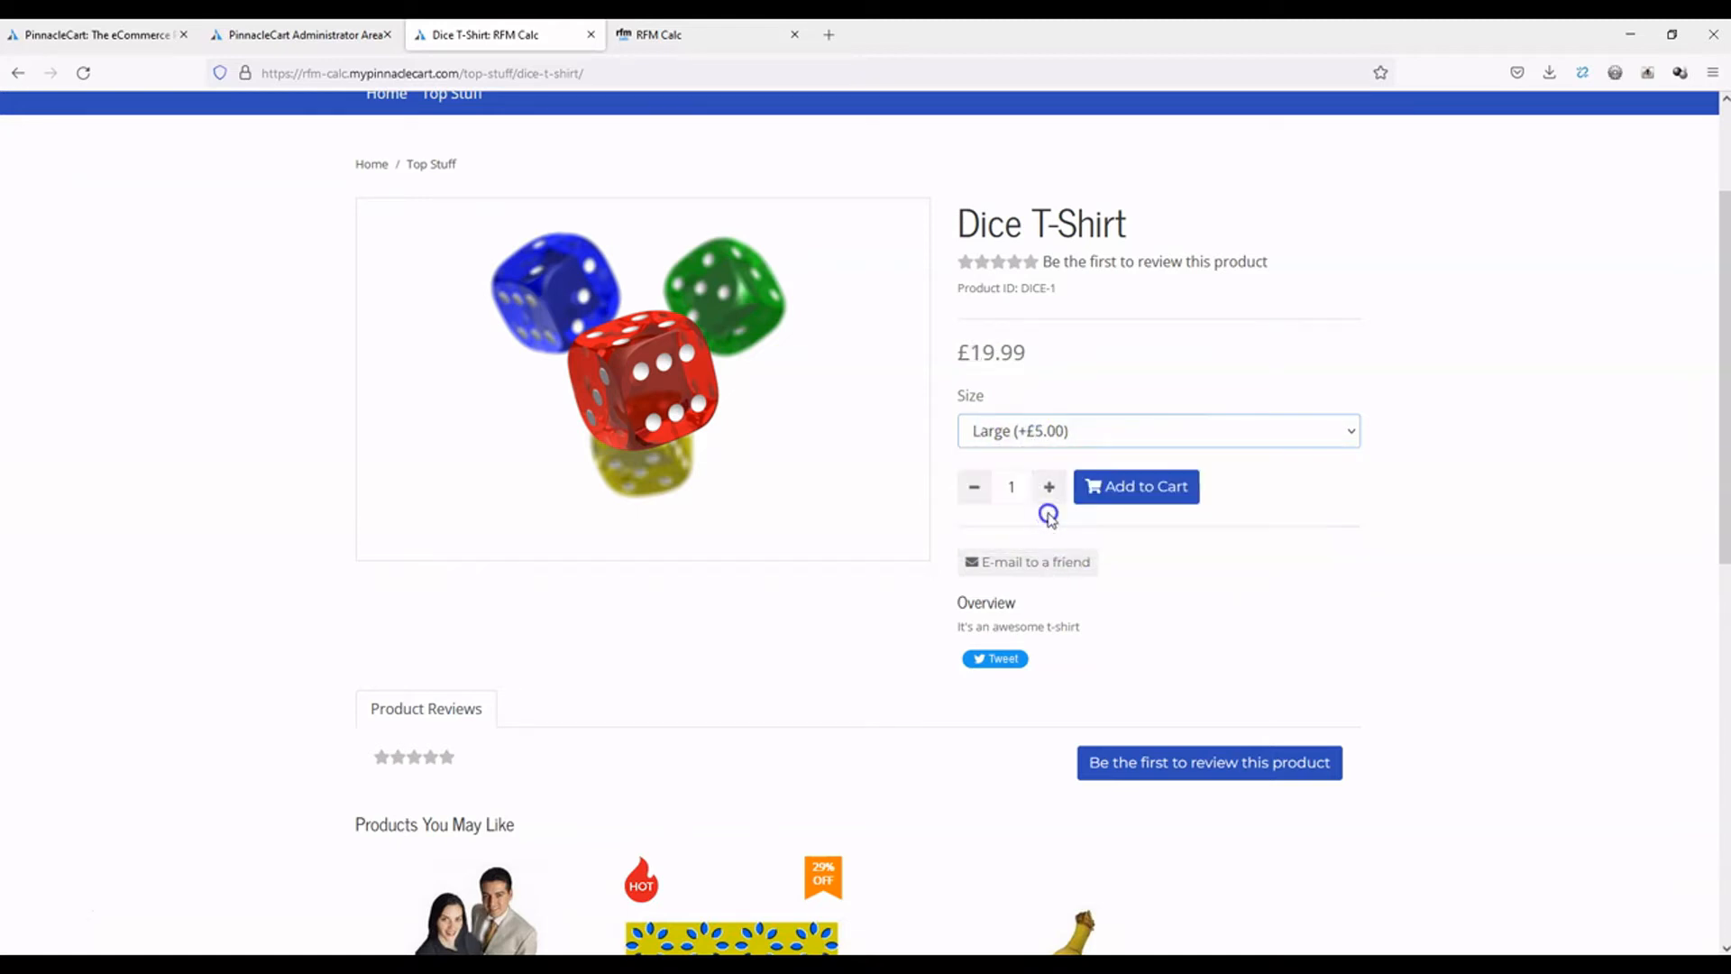
- Return to the administrator area and examine the Top Stuff category's properties, description and image settings
{"action": "left_click", "coordinate": [332, 34]}
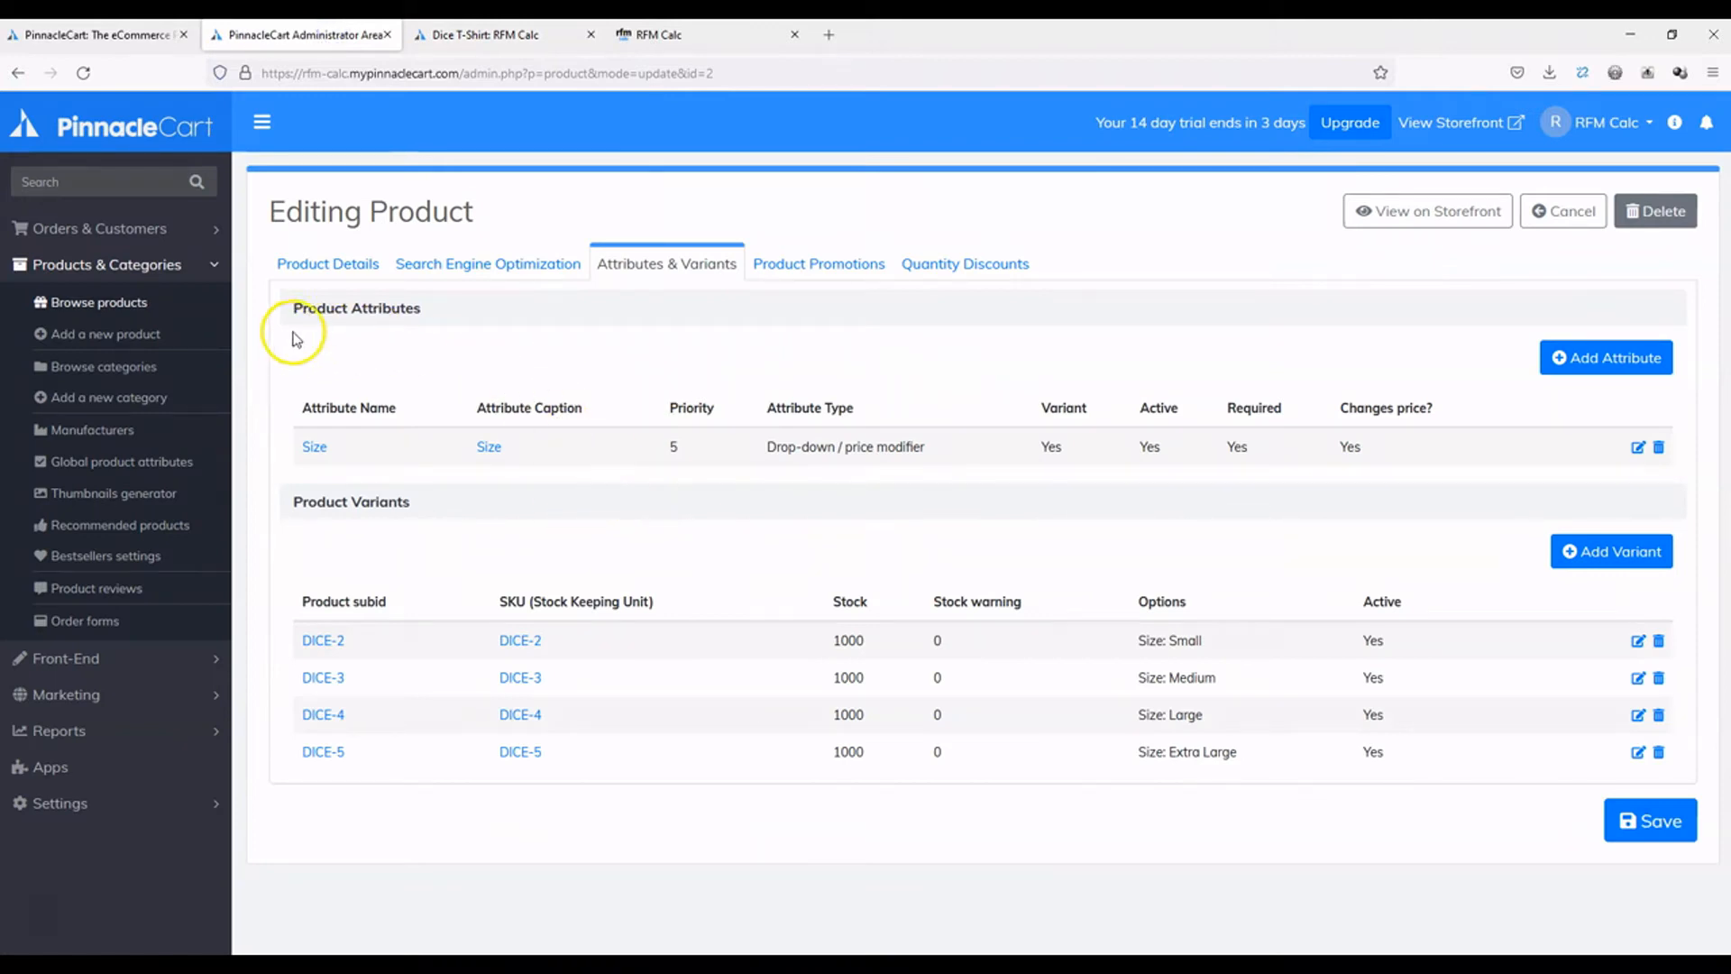
{"action": "left_click", "coordinate": [131, 366]}
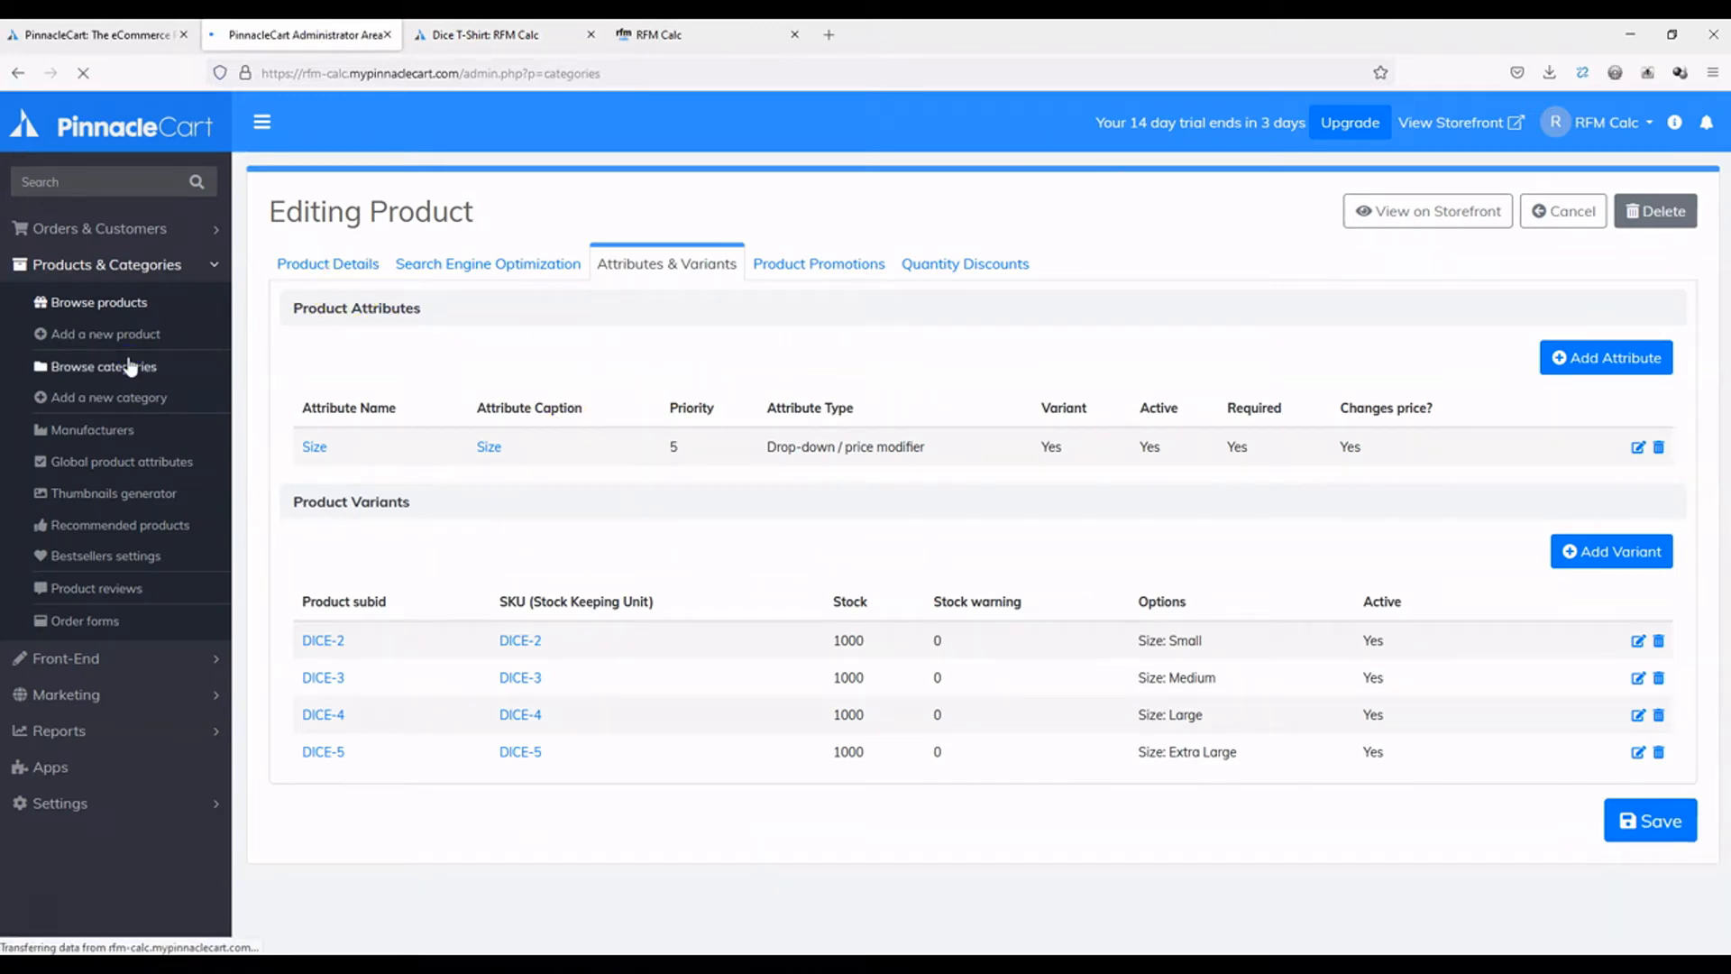
{"action": "left_click", "coordinate": [346, 352]}
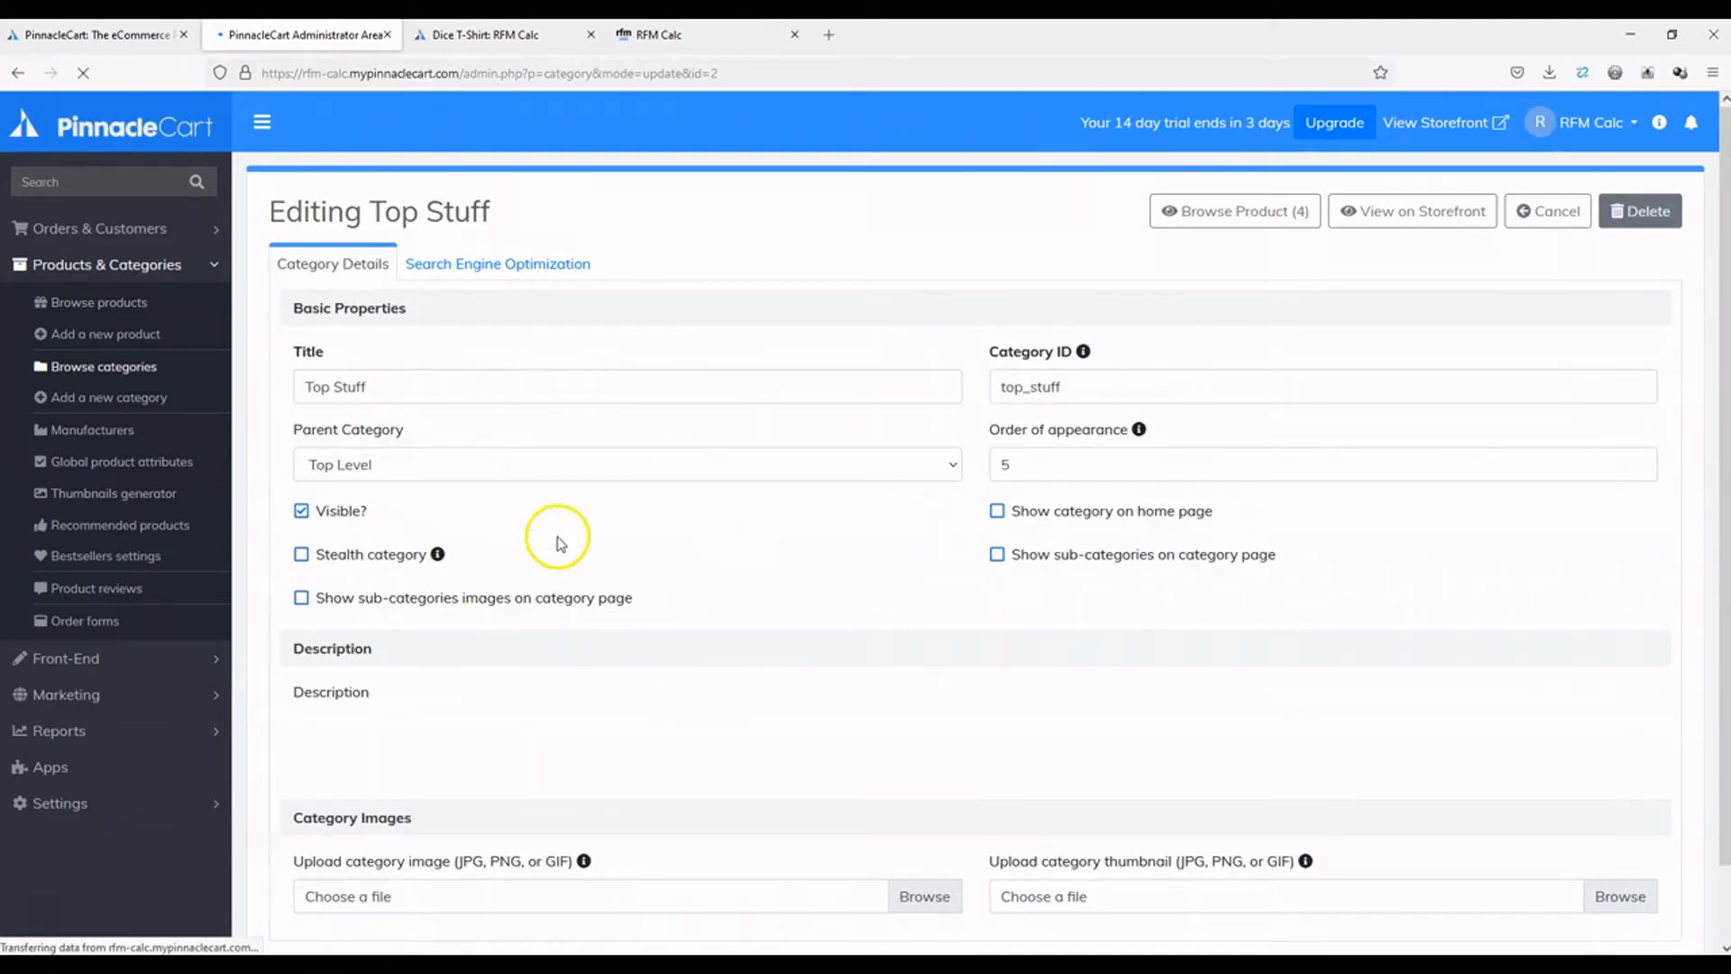
{"action": "scroll", "coordinate": [750, 456], "scroll_direction": "down", "scroll_amount": 4}
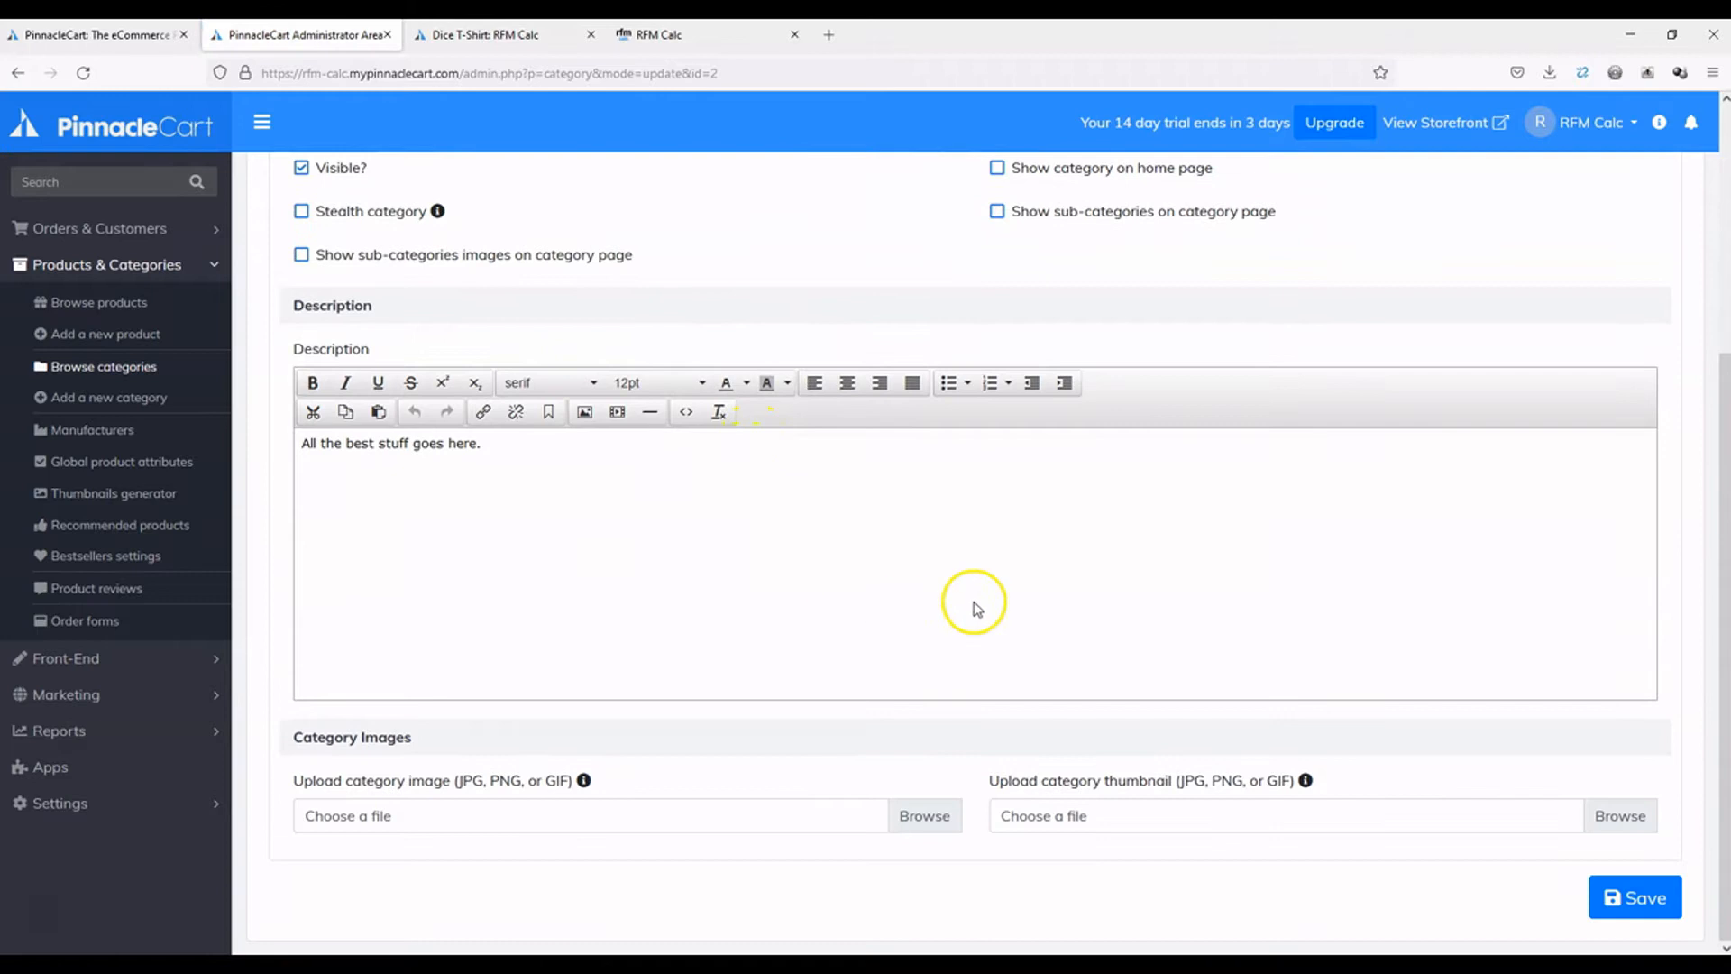
{"action": "scroll", "coordinate": [746, 464], "scroll_direction": "up", "scroll_amount": 3}
- Reopen the Dice T-Shirt from the product list and examine its pricing, visibility and inventory tracking settings
{"action": "left_click", "coordinate": [112, 317]}
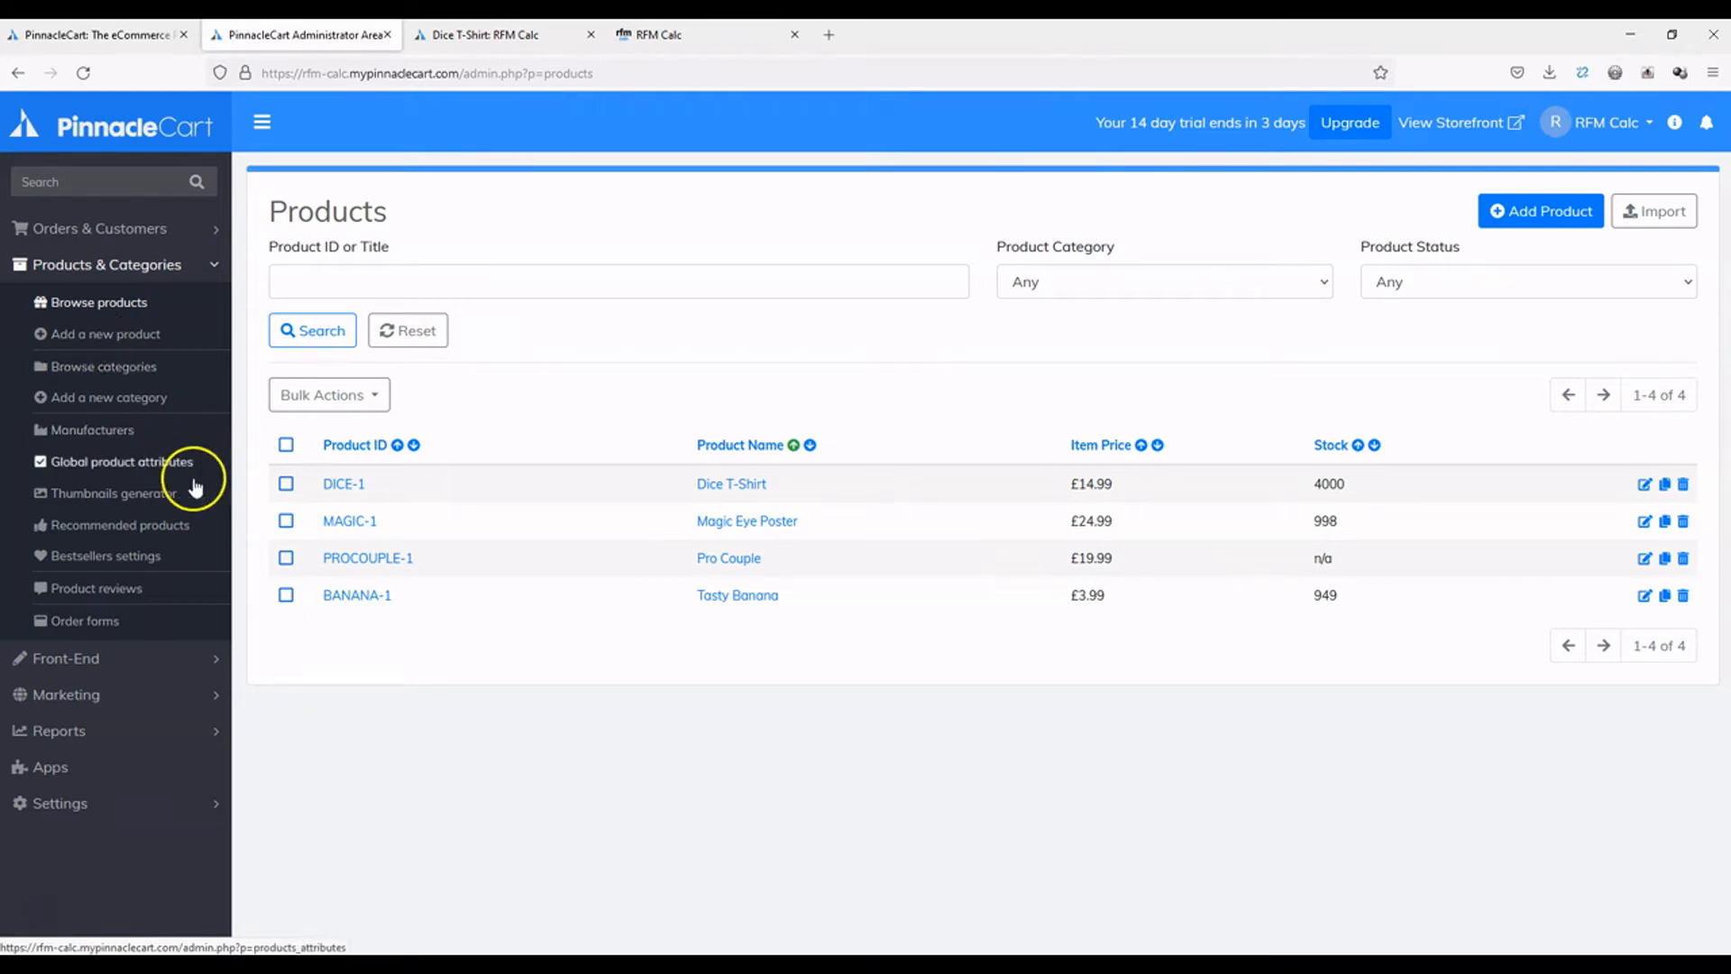
{"action": "left_click", "coordinate": [344, 485]}
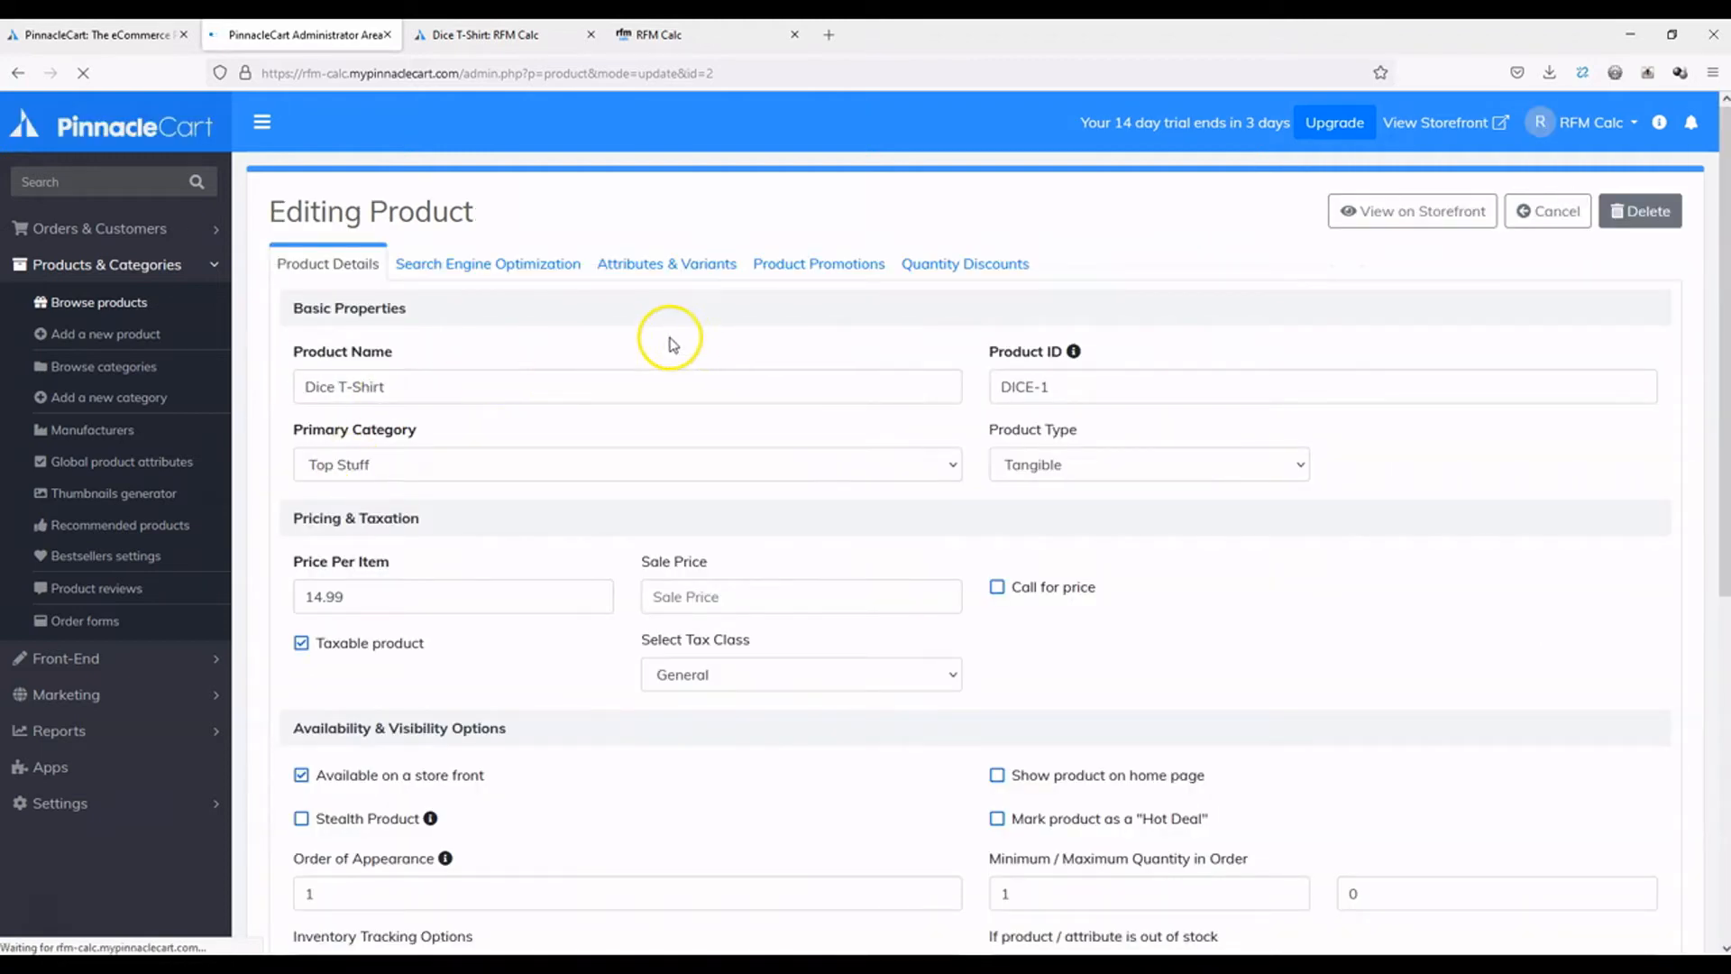
{"action": "scroll", "coordinate": [642, 374], "scroll_direction": "down", "scroll_amount": 2}
{"action": "scroll", "coordinate": [642, 374], "scroll_direction": "down", "scroll_amount": 3}
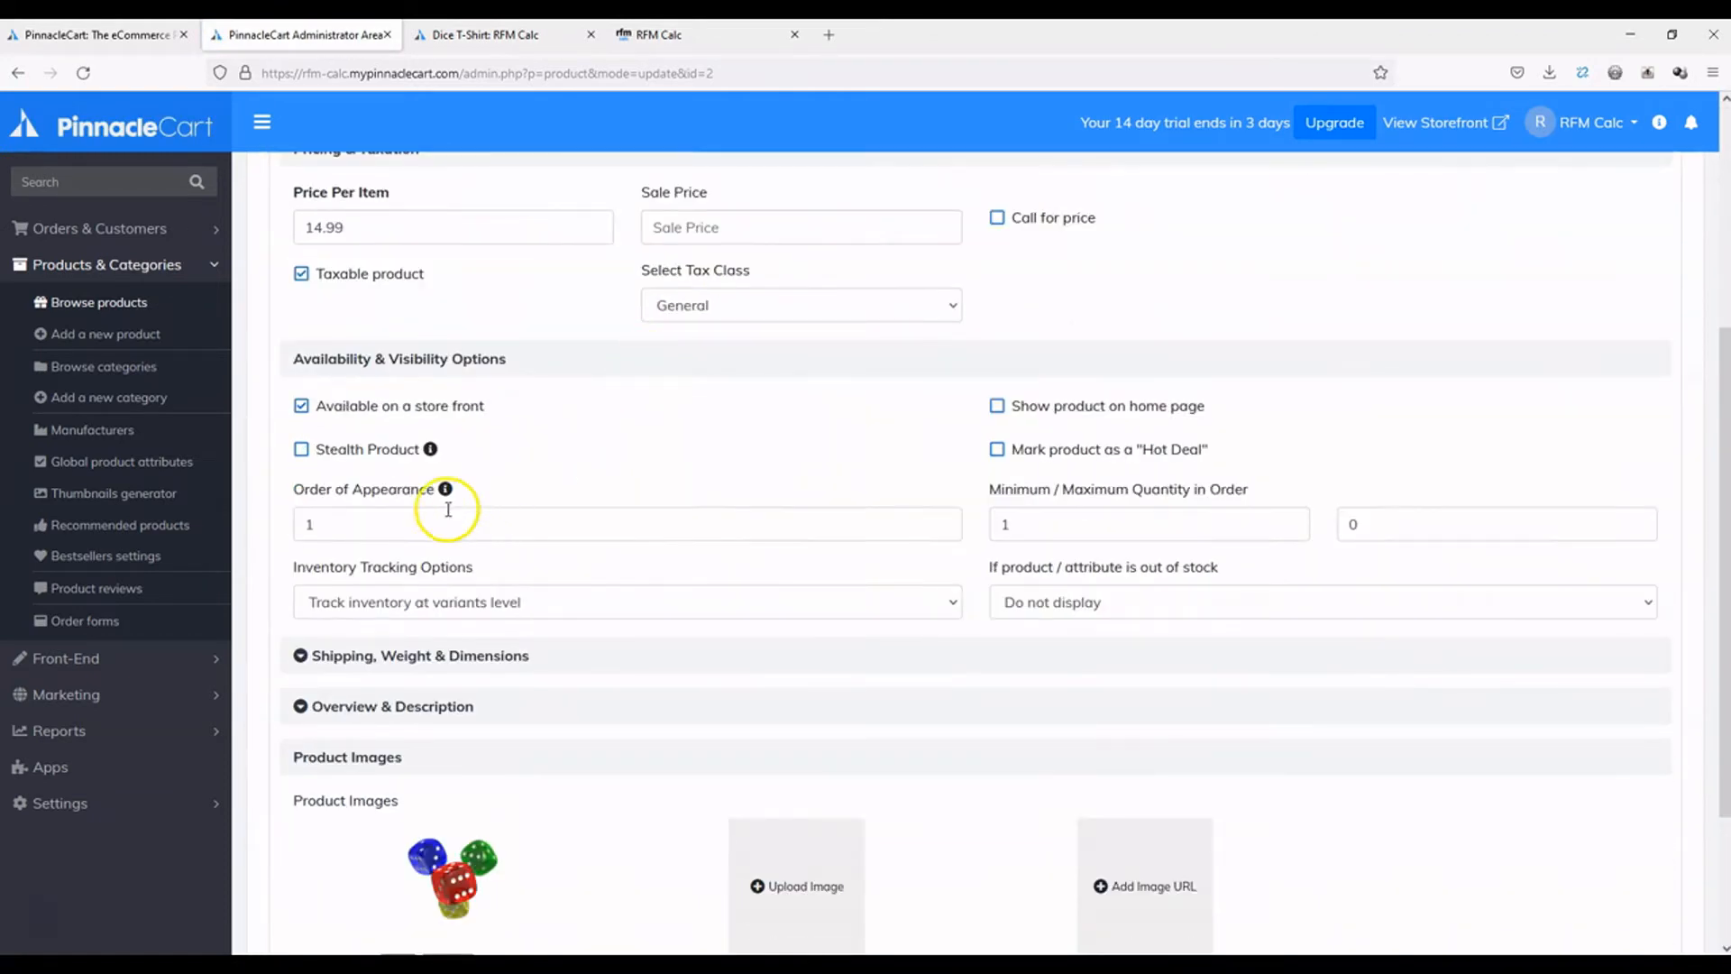
- Leave the Dice T-Shirt's settings and view the store's global product attributes
{"action": "mouse_move", "coordinate": [444, 492]}
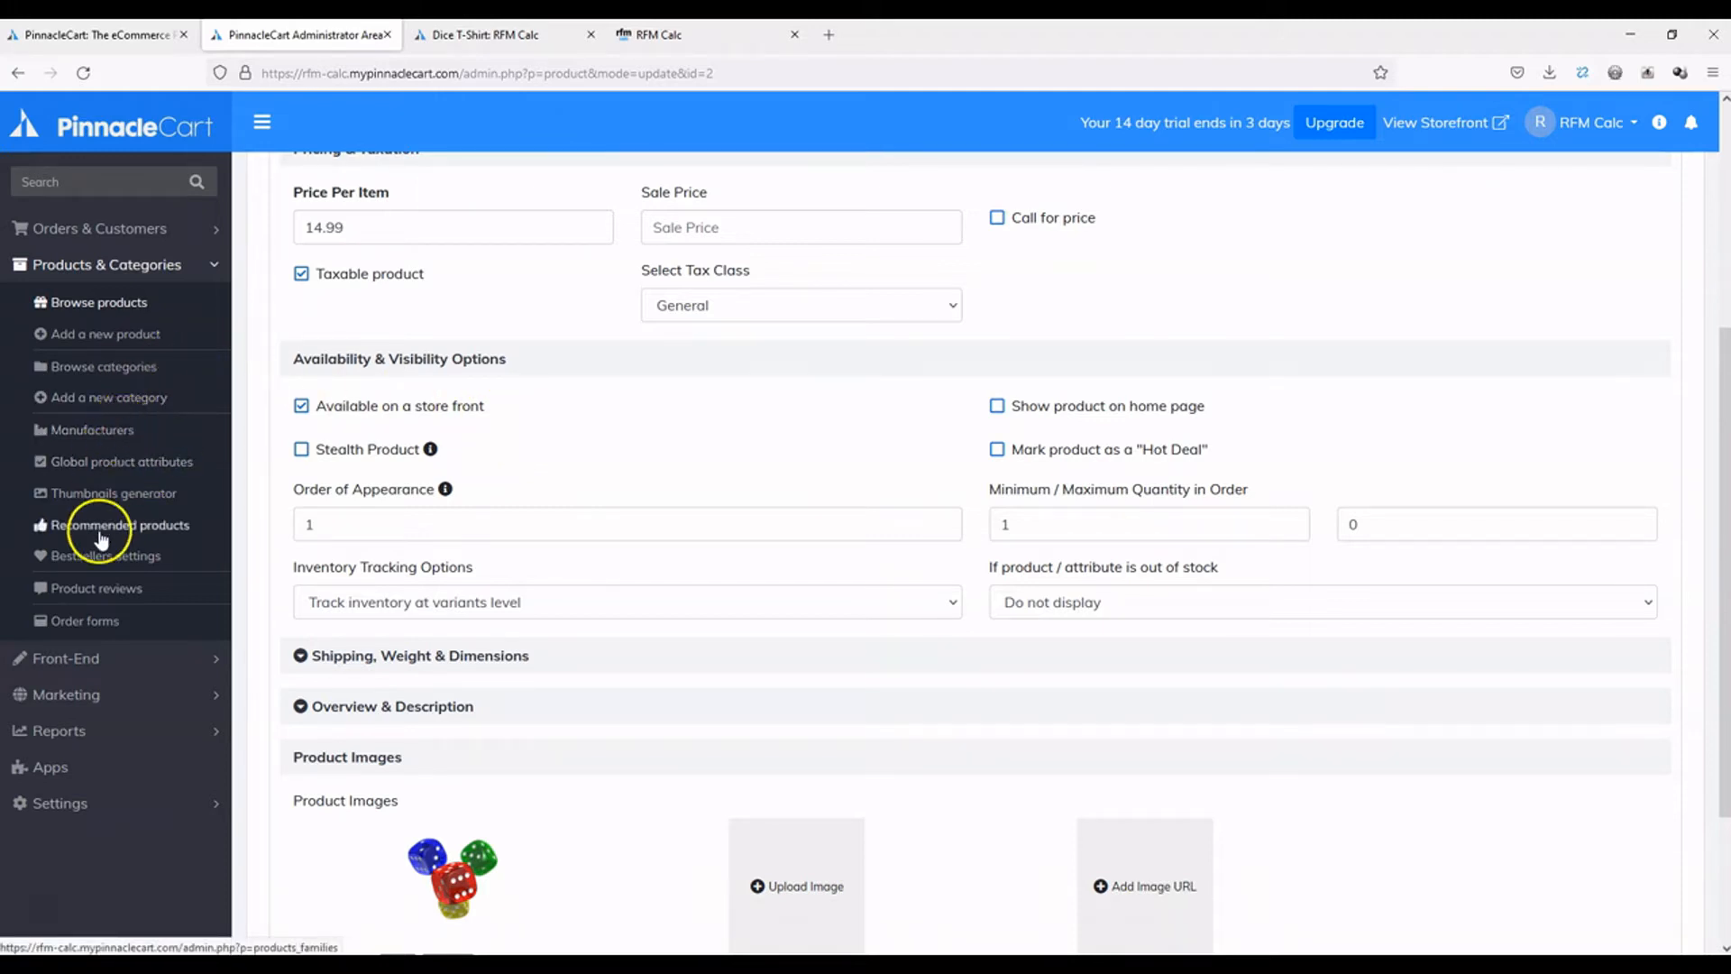
{"action": "left_click", "coordinate": [130, 465]}
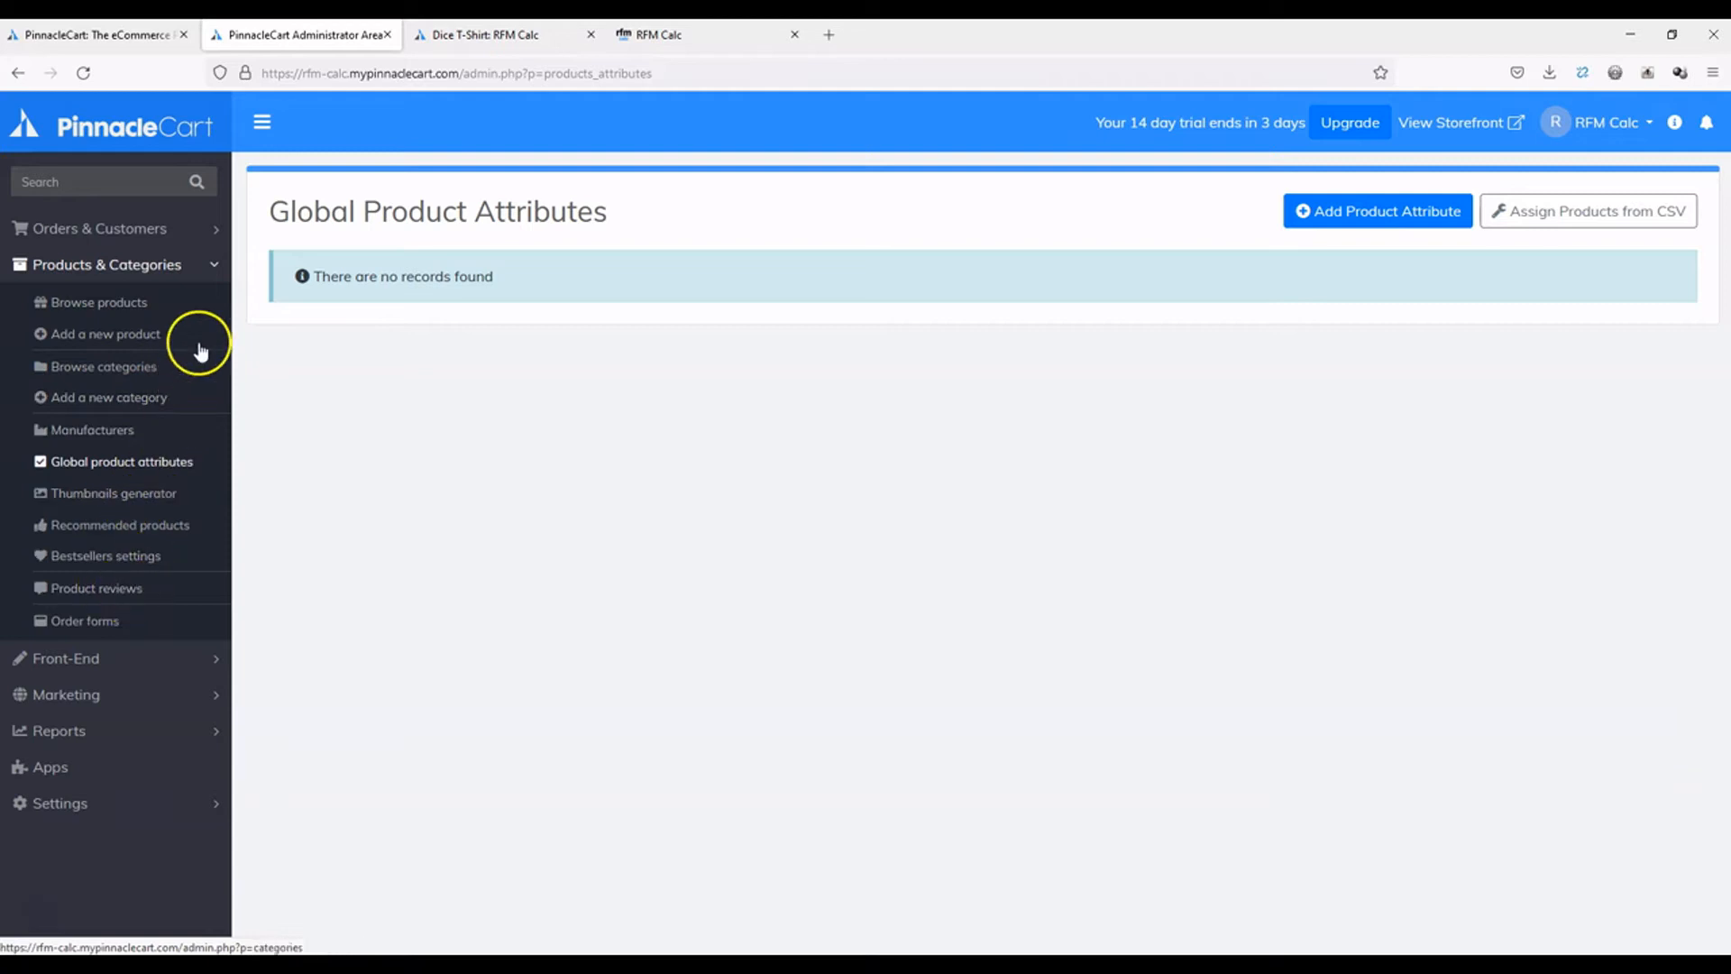
- Open theme management for the storefront and look through the current theme and all the available themes
{"action": "left_click", "coordinate": [218, 270]}
{"action": "left_click", "coordinate": [147, 303]}
{"action": "left_click", "coordinate": [134, 339]}
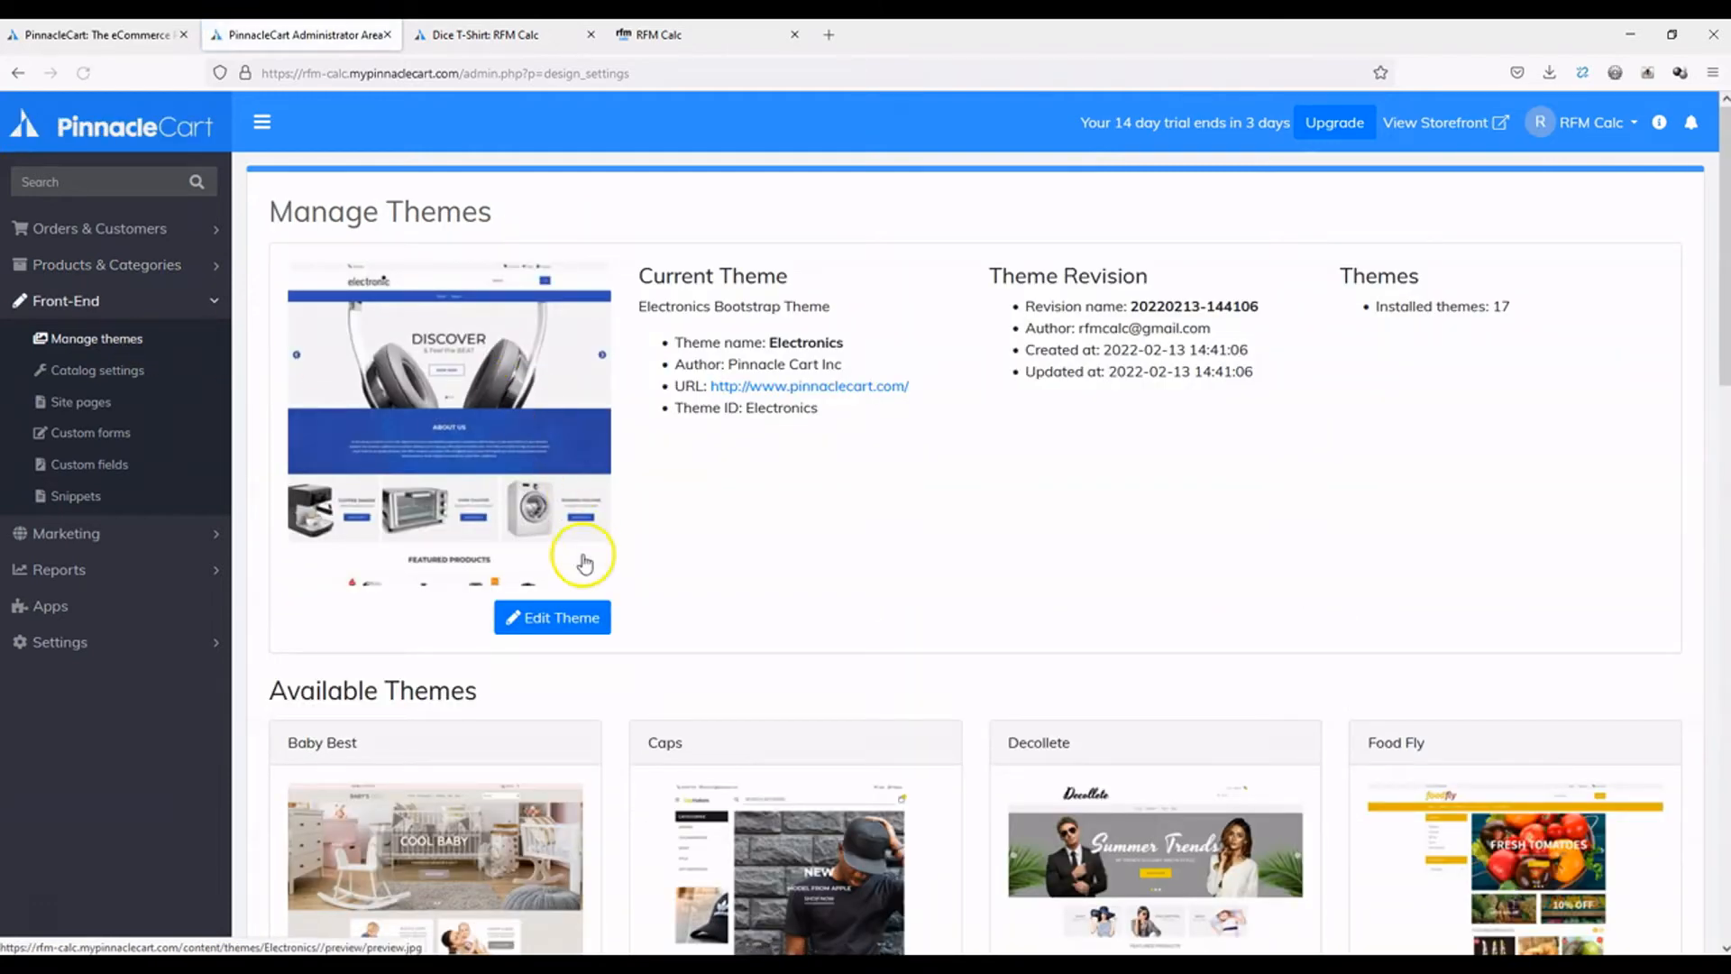
{"action": "scroll", "coordinate": [754, 572], "scroll_direction": "down", "scroll_amount": 7}
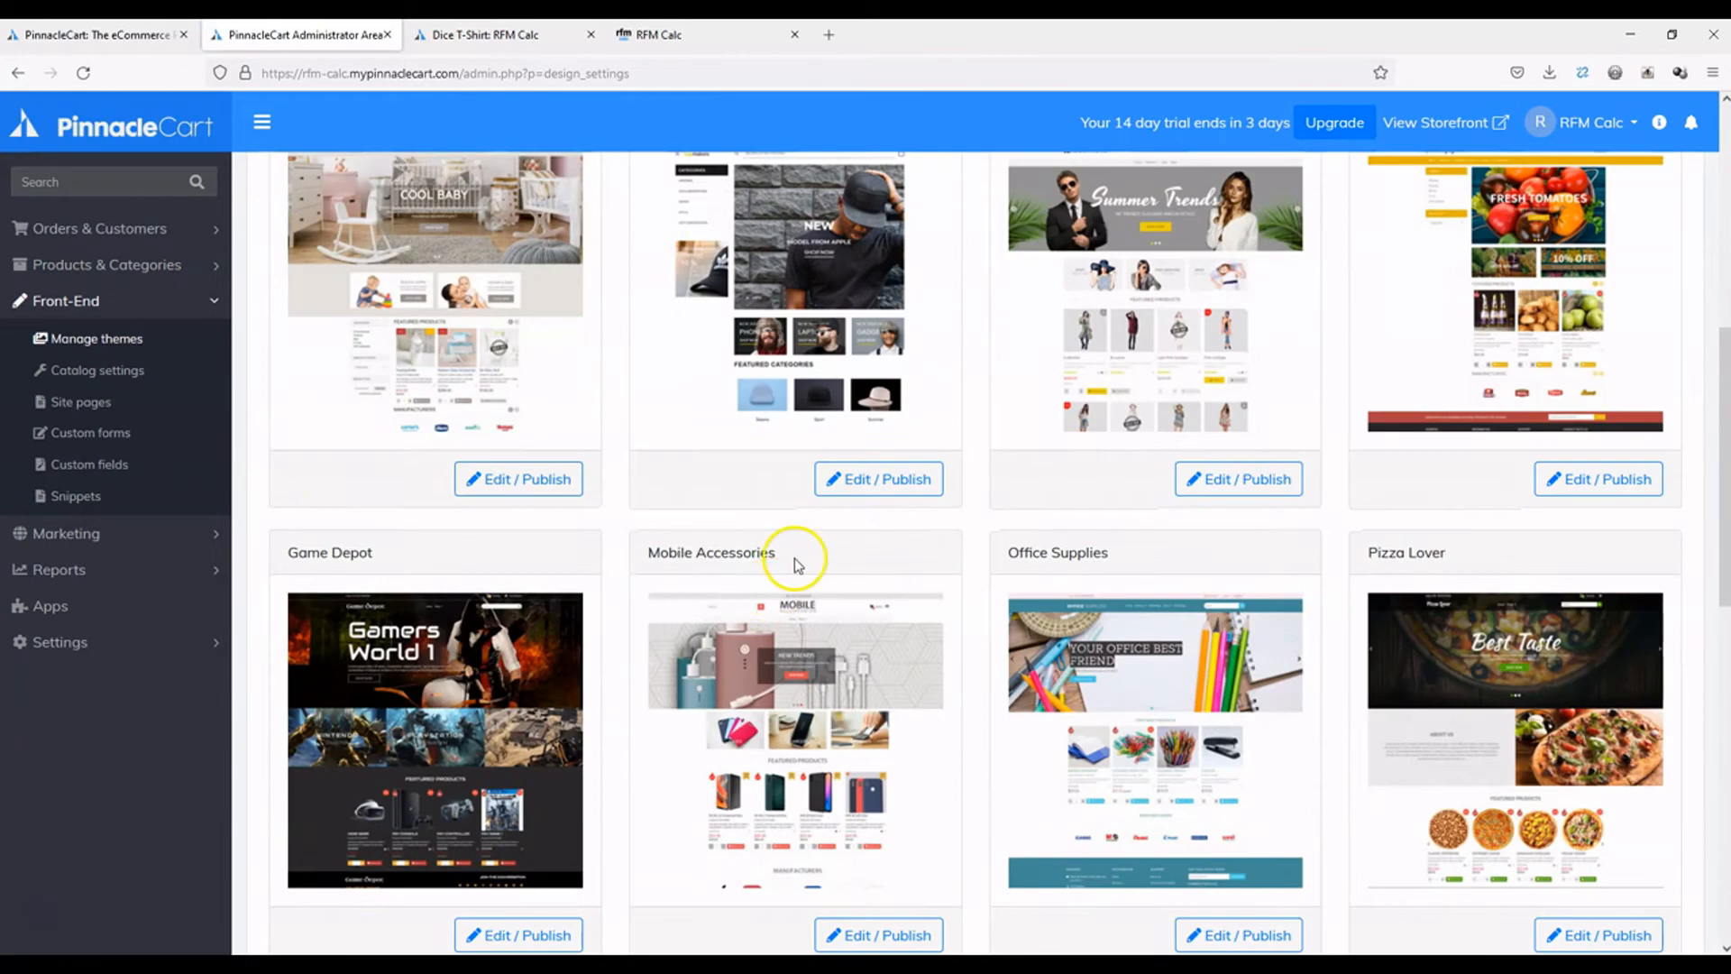
{"action": "scroll", "coordinate": [1017, 521], "scroll_direction": "up", "scroll_amount": 4}
{"action": "scroll", "coordinate": [827, 409], "scroll_direction": "up", "scroll_amount": 3}
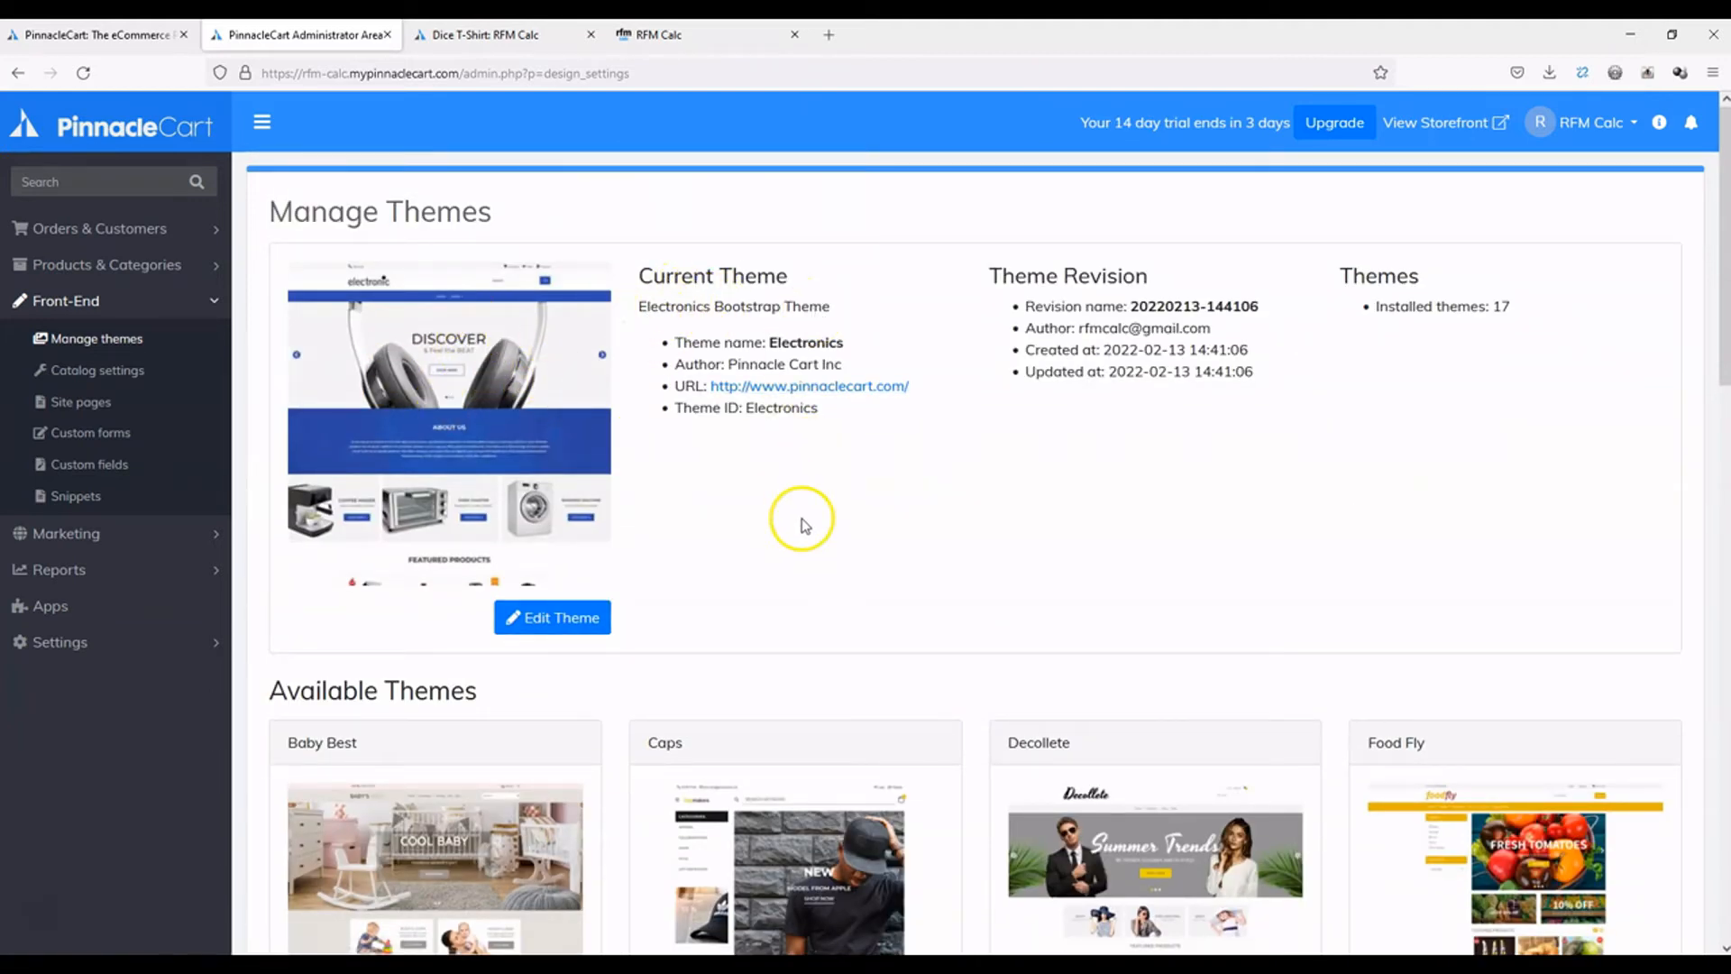
{"action": "scroll", "coordinate": [834, 536], "scroll_direction": "down", "scroll_amount": 6}
{"action": "scroll", "coordinate": [834, 536], "scroll_direction": "down", "scroll_amount": 12}
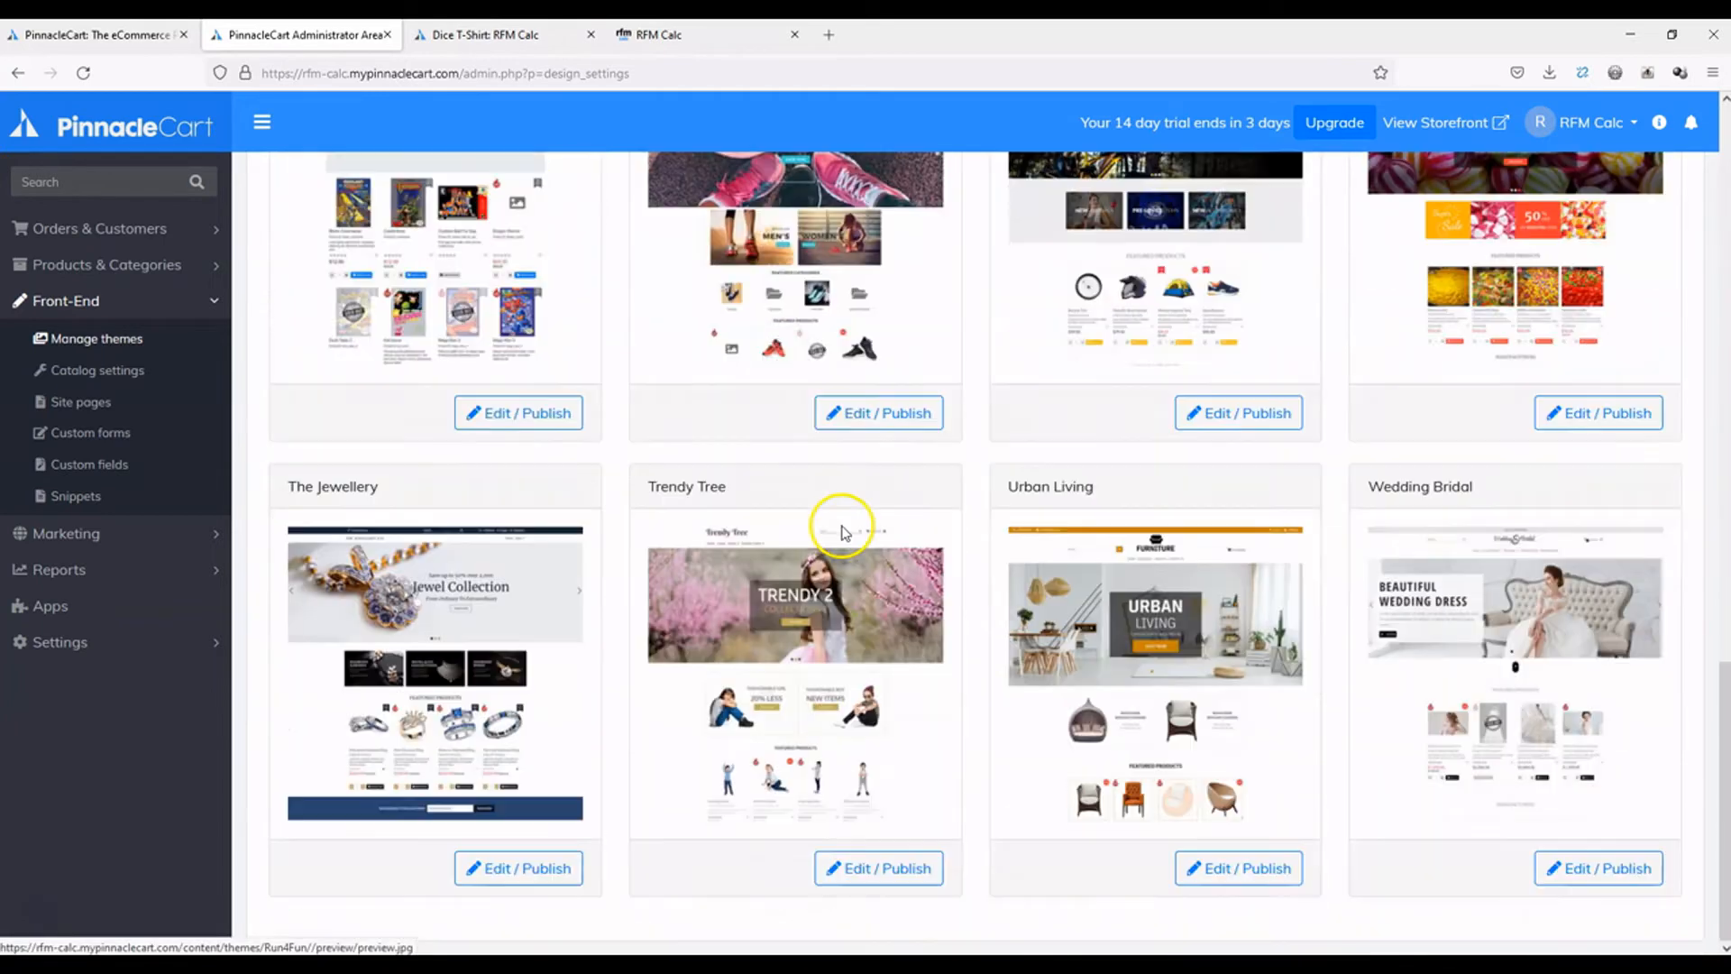
{"action": "scroll", "coordinate": [1017, 441], "scroll_direction": "up", "scroll_amount": 13}
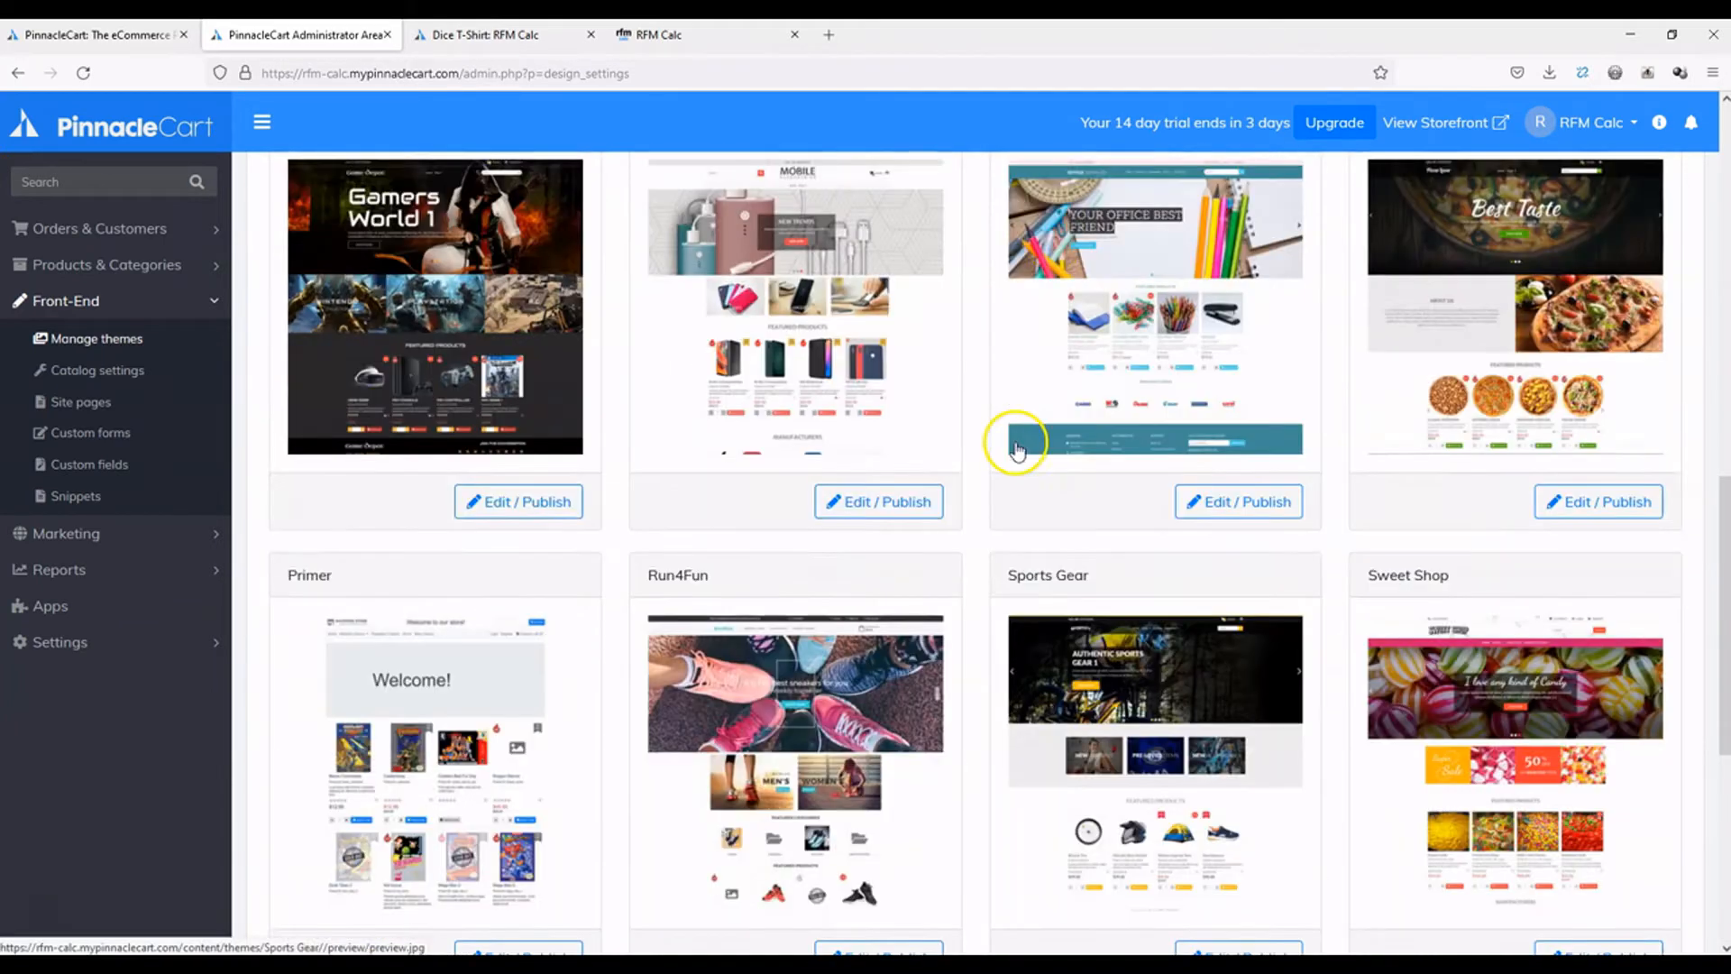
{"action": "scroll", "coordinate": [1127, 419], "scroll_direction": "up", "scroll_amount": 3}
{"action": "scroll", "coordinate": [721, 455], "scroll_direction": "down", "scroll_amount": 2}
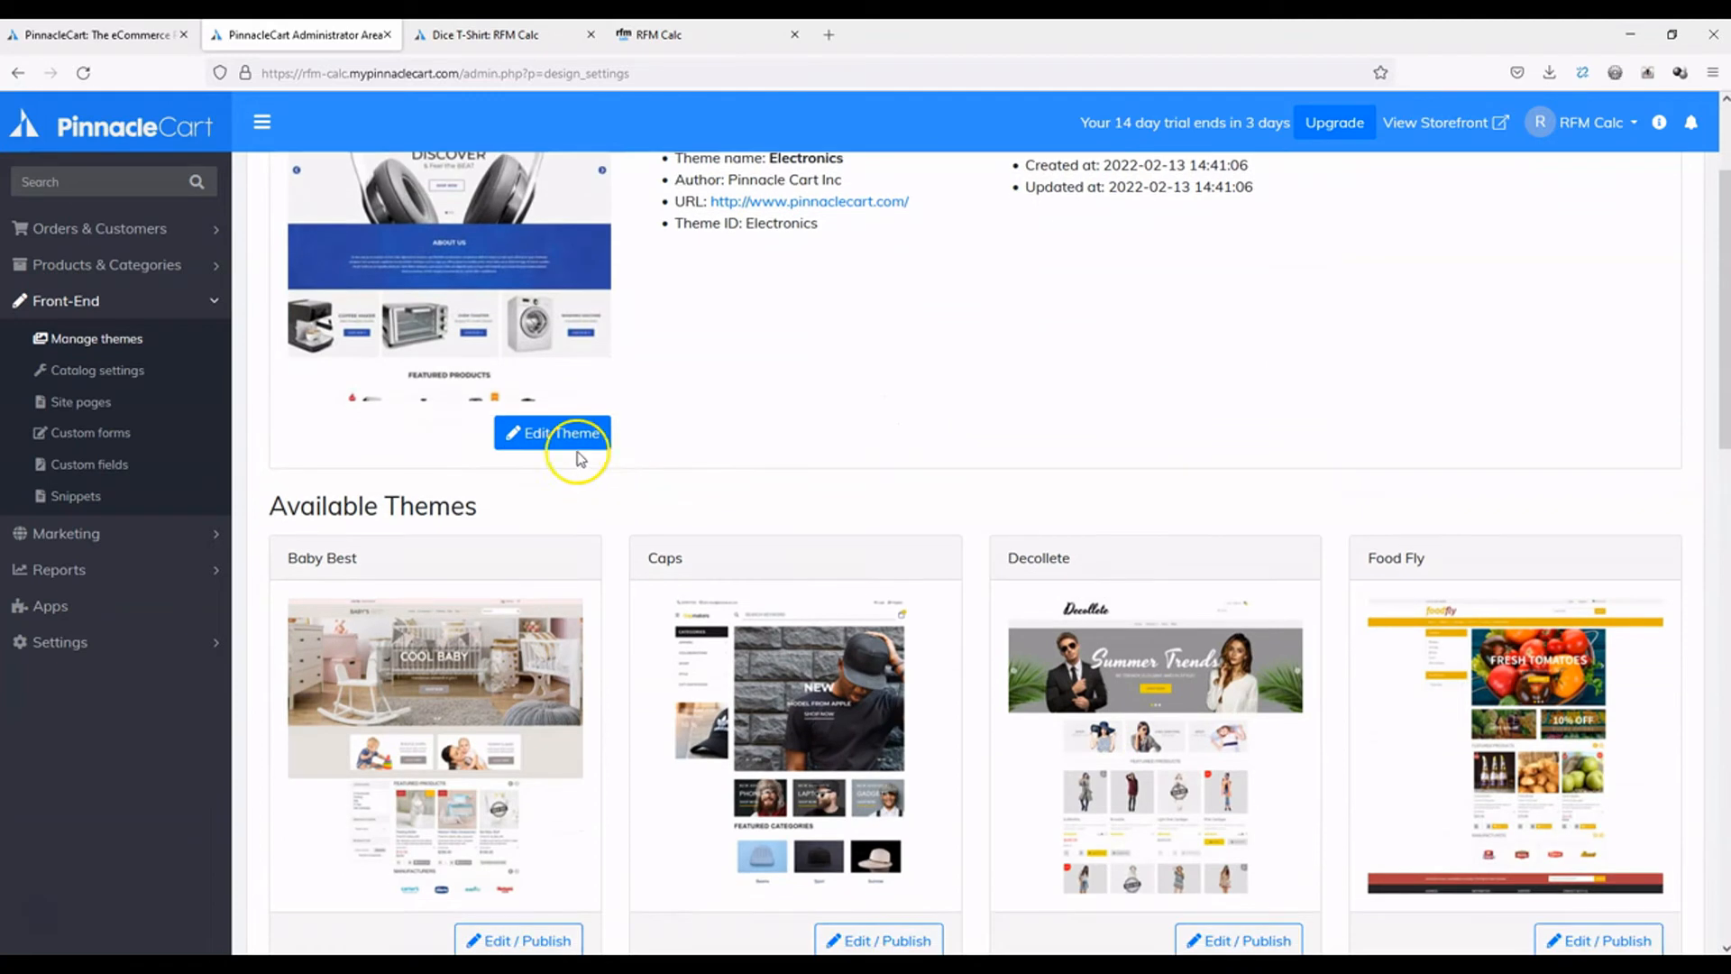
- Open the current Electronics theme in the designer and examine its site top settings for top bar, header and navigation
{"action": "left_click", "coordinate": [571, 442]}
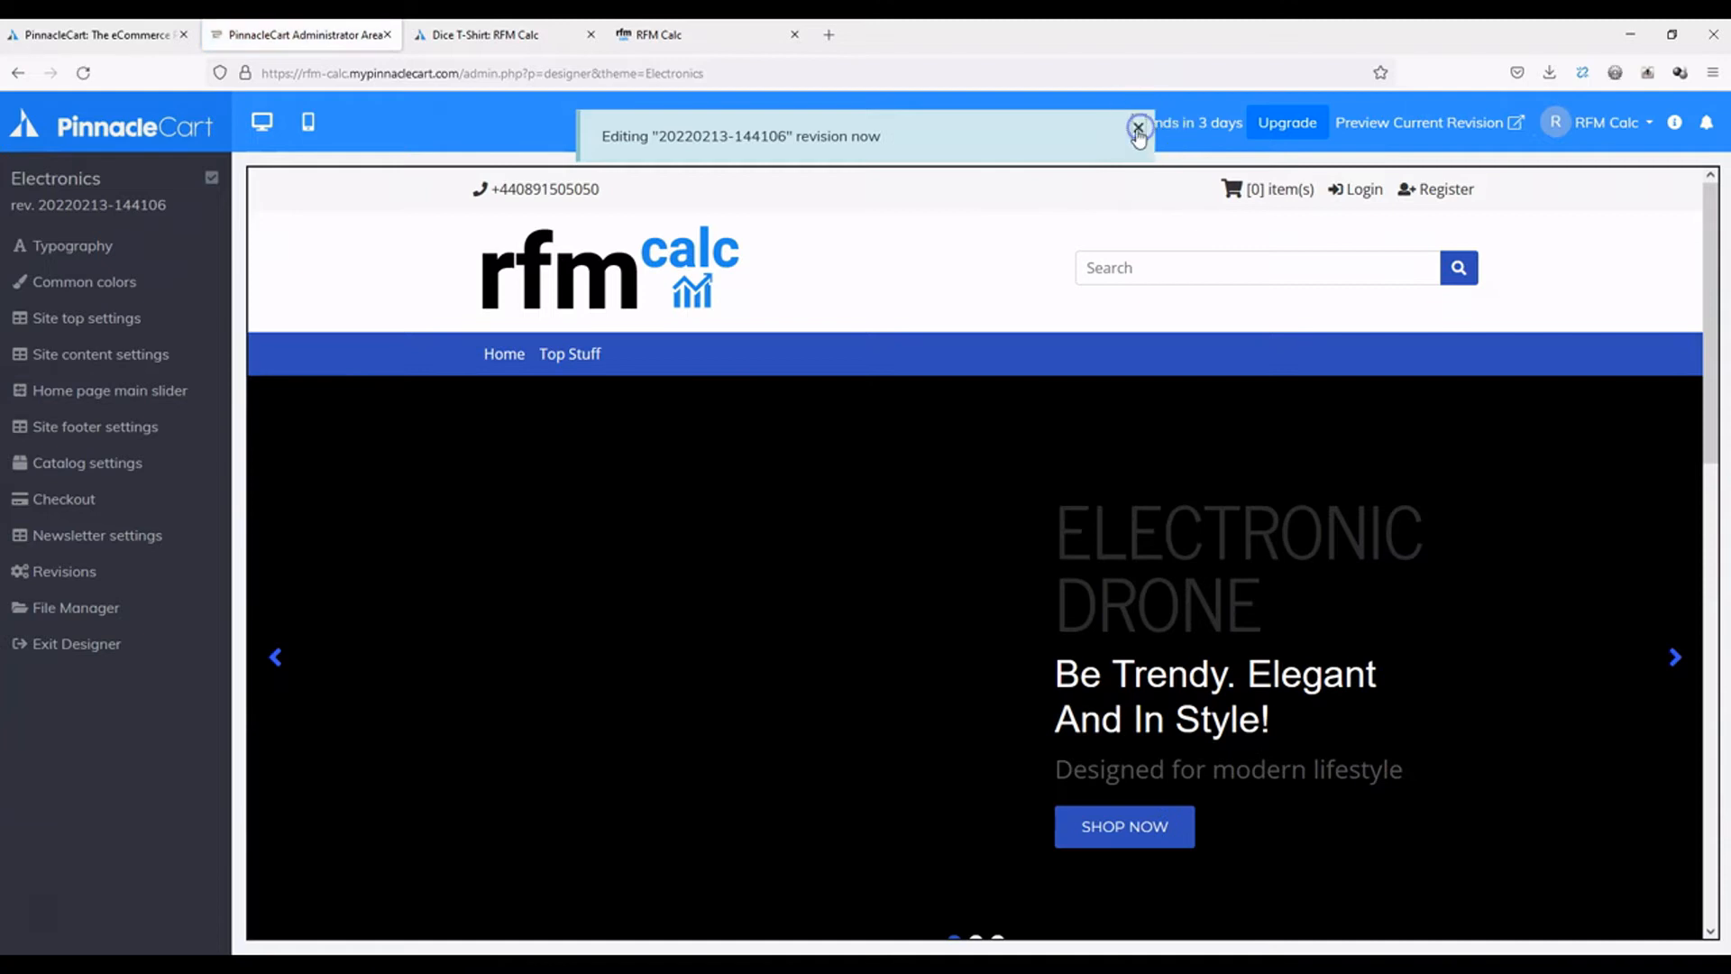
{"action": "left_click", "coordinate": [1138, 128]}
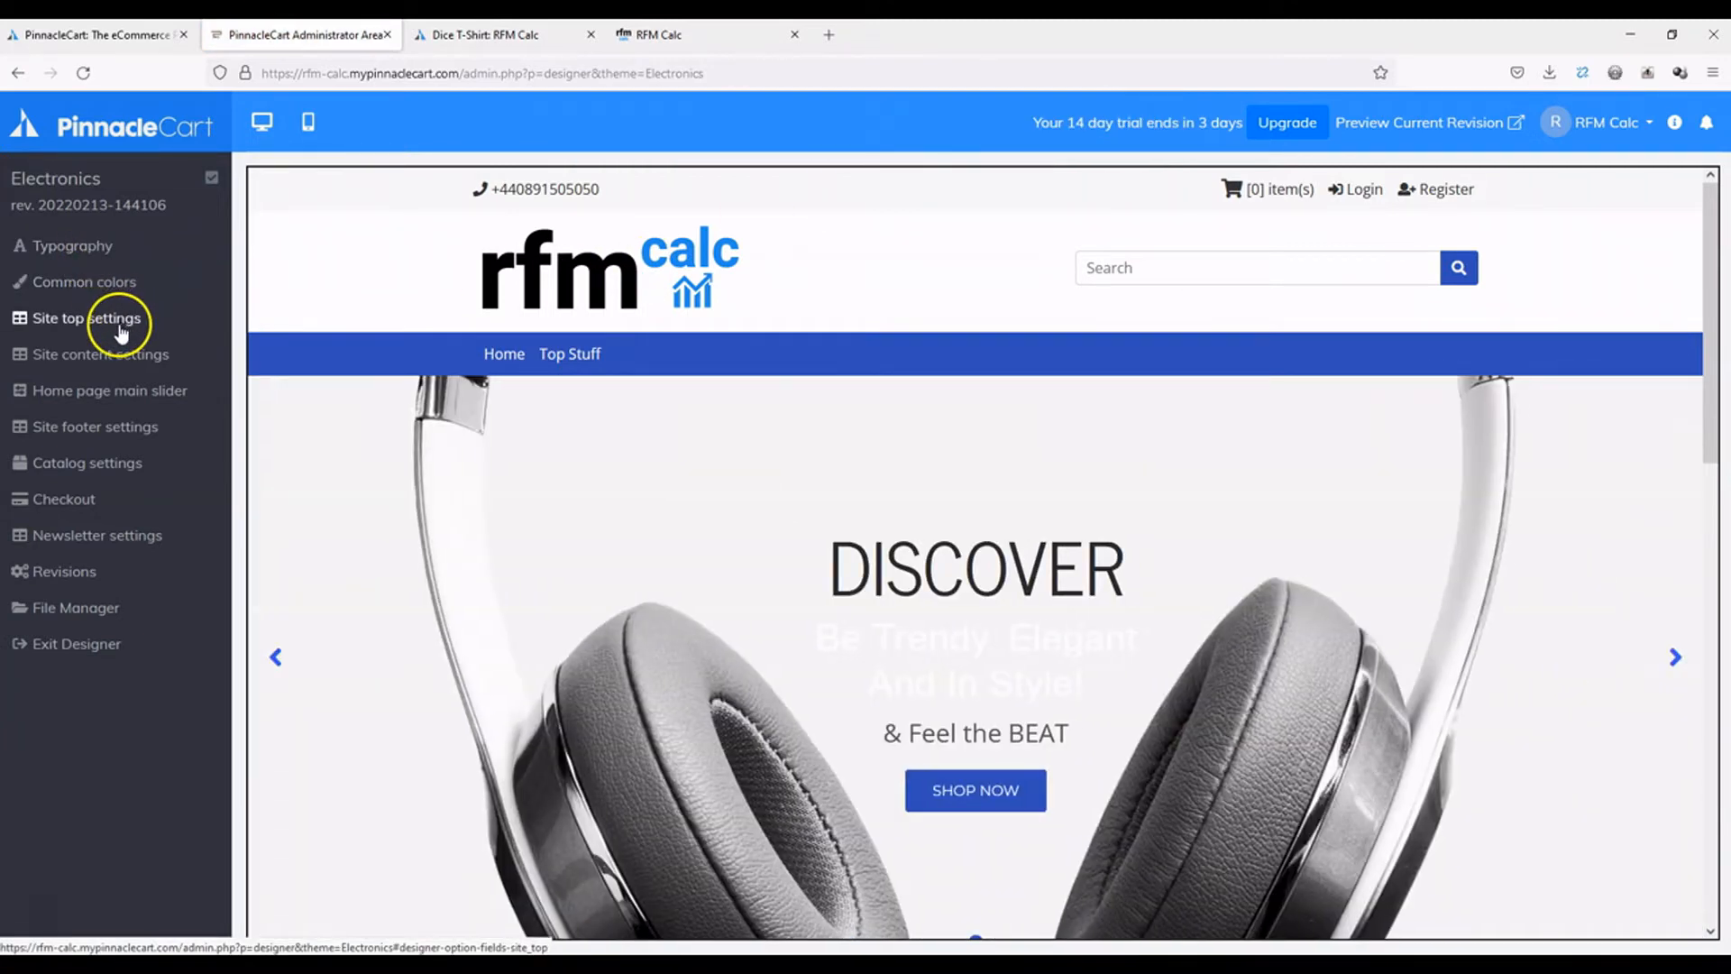
{"action": "left_click", "coordinate": [116, 322]}
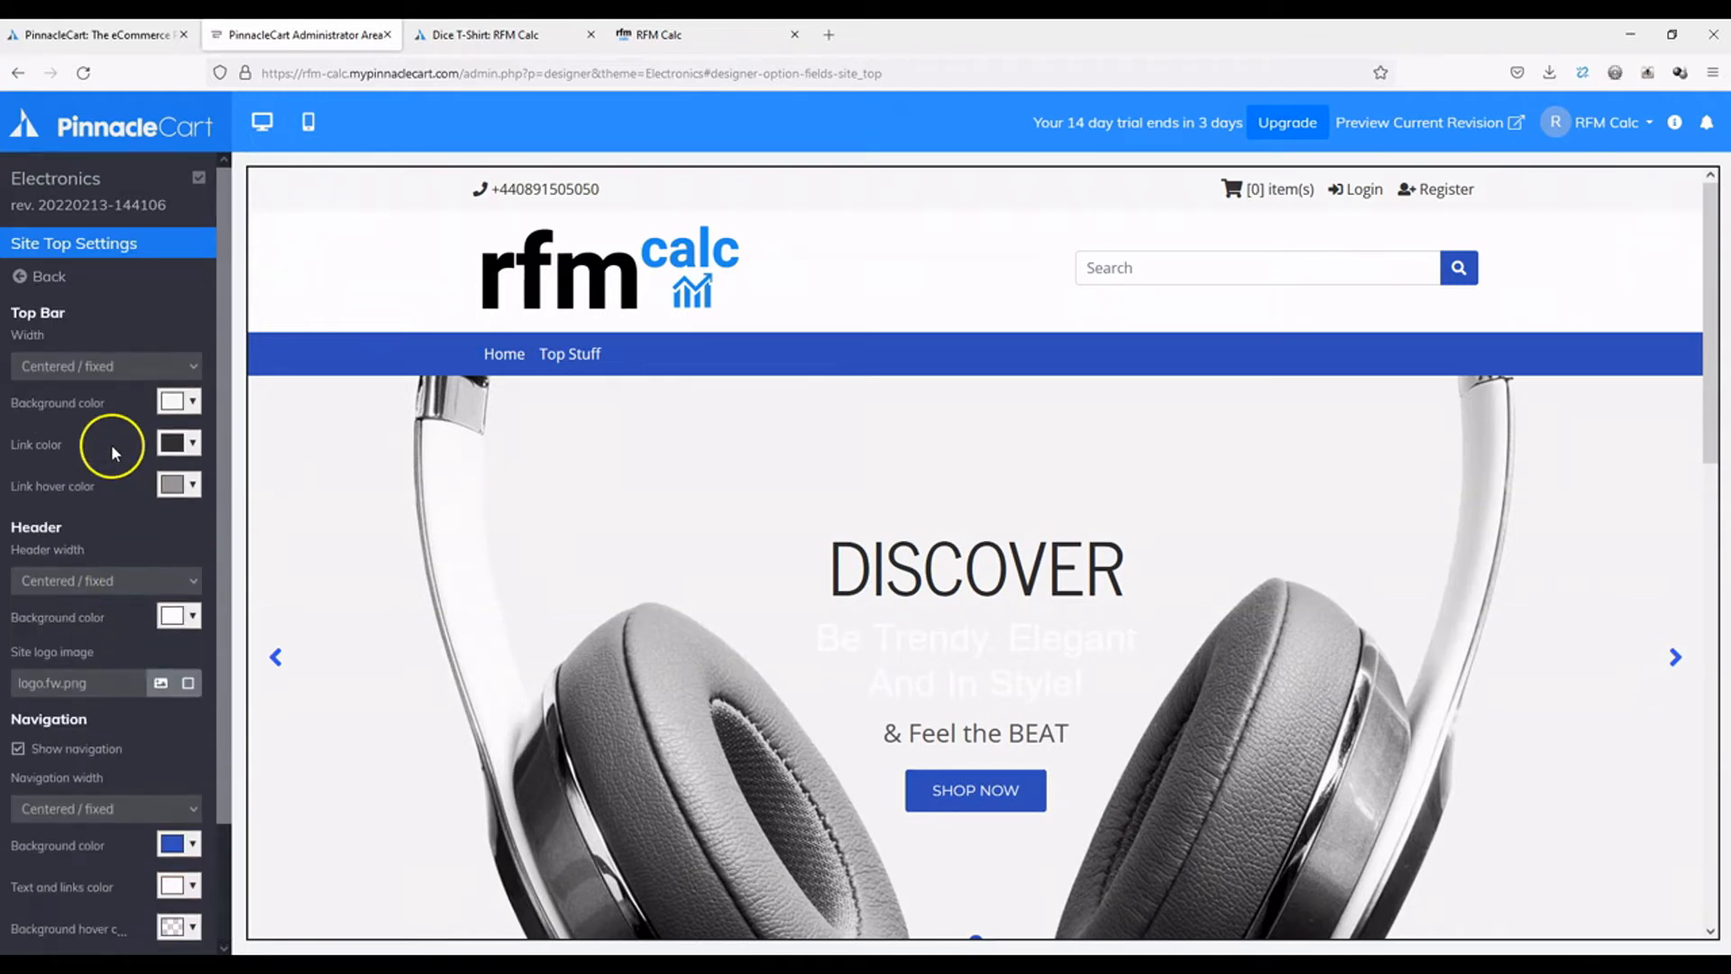
{"action": "mouse_move", "coordinate": [70, 685]}
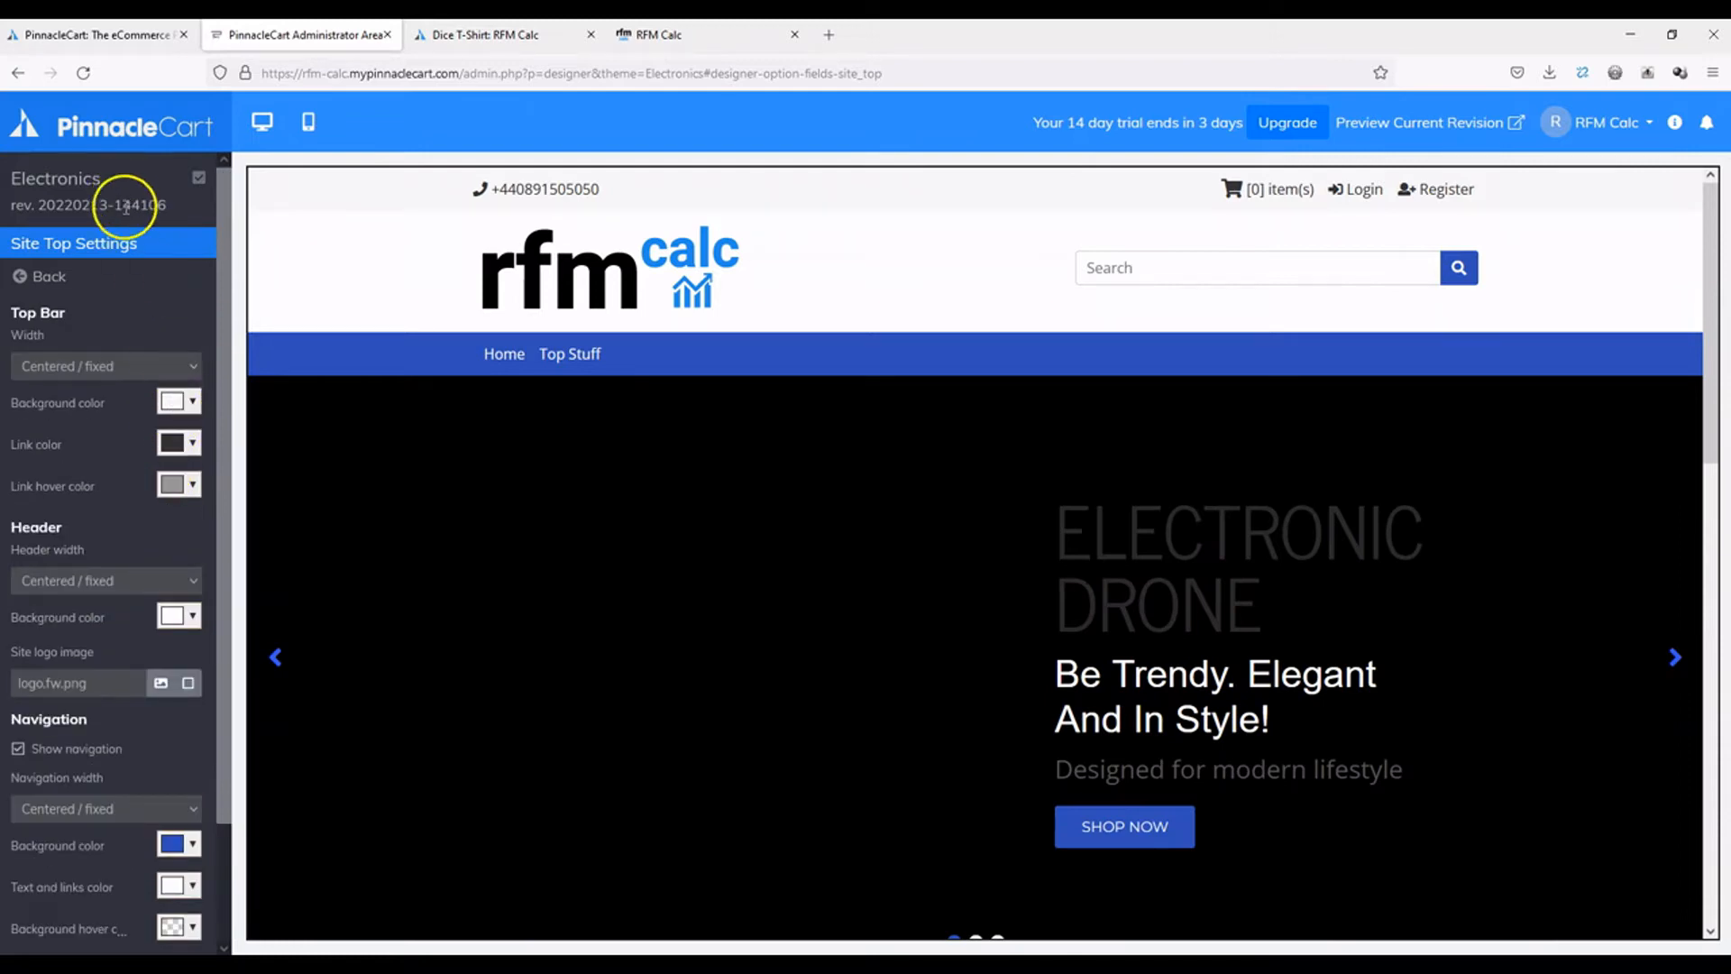
{"action": "scroll", "coordinate": [126, 433], "scroll_direction": "down", "scroll_amount": 2}
{"action": "scroll", "coordinate": [122, 464], "scroll_direction": "up", "scroll_amount": 2}
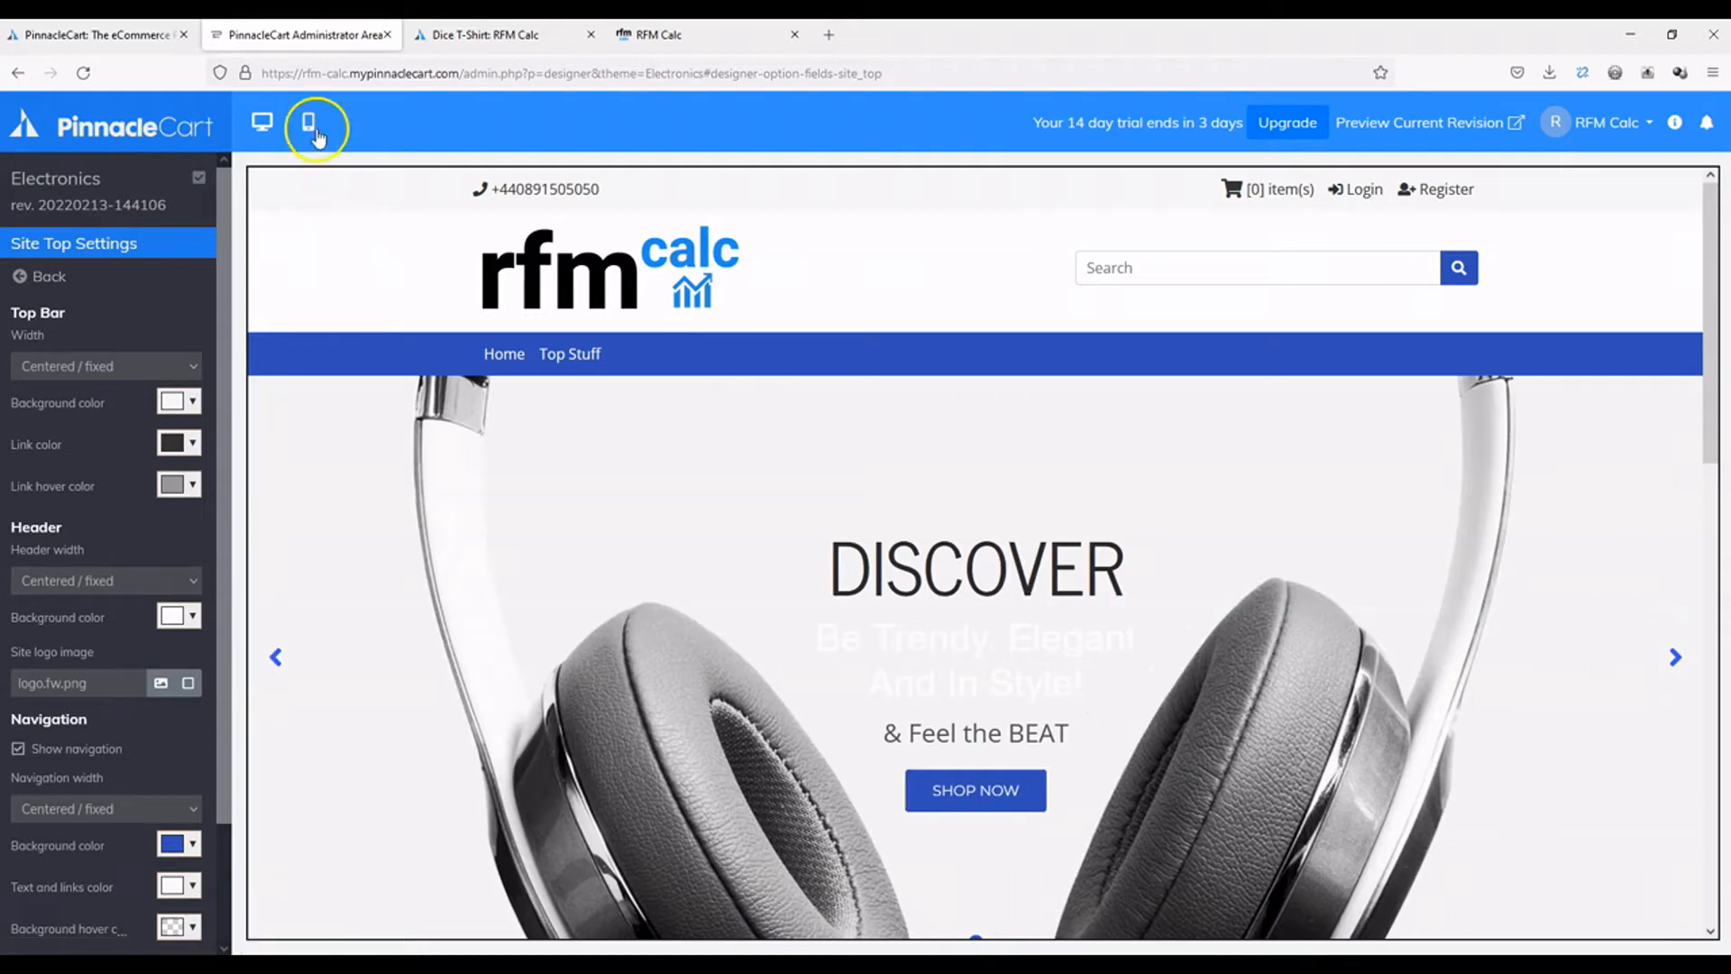
- Preview the Electronics theme in mobile and desktop layouts, and return to the admin dashboard
{"action": "left_click", "coordinate": [308, 122]}
{"action": "left_click", "coordinate": [262, 125]}
{"action": "left_click", "coordinate": [101, 133]}
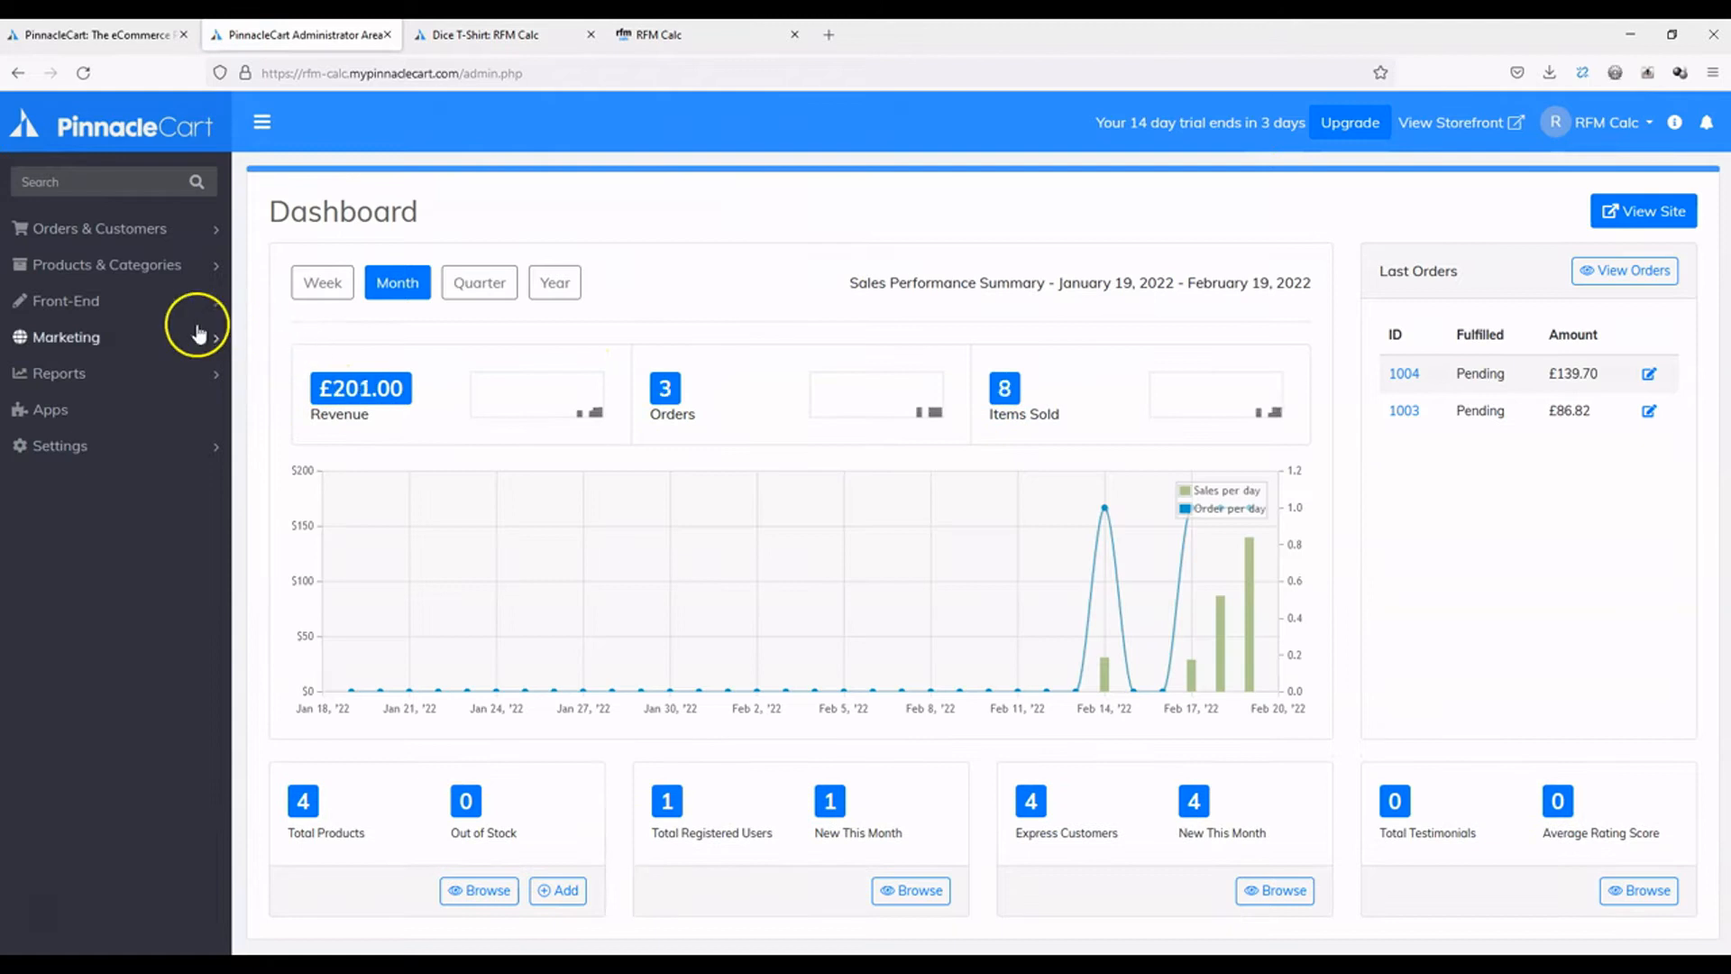
- Review the front-end and marketing features, and examine the abandoned-cart send delays on a new drift marketing email campaign
{"action": "left_click", "coordinate": [105, 306]}
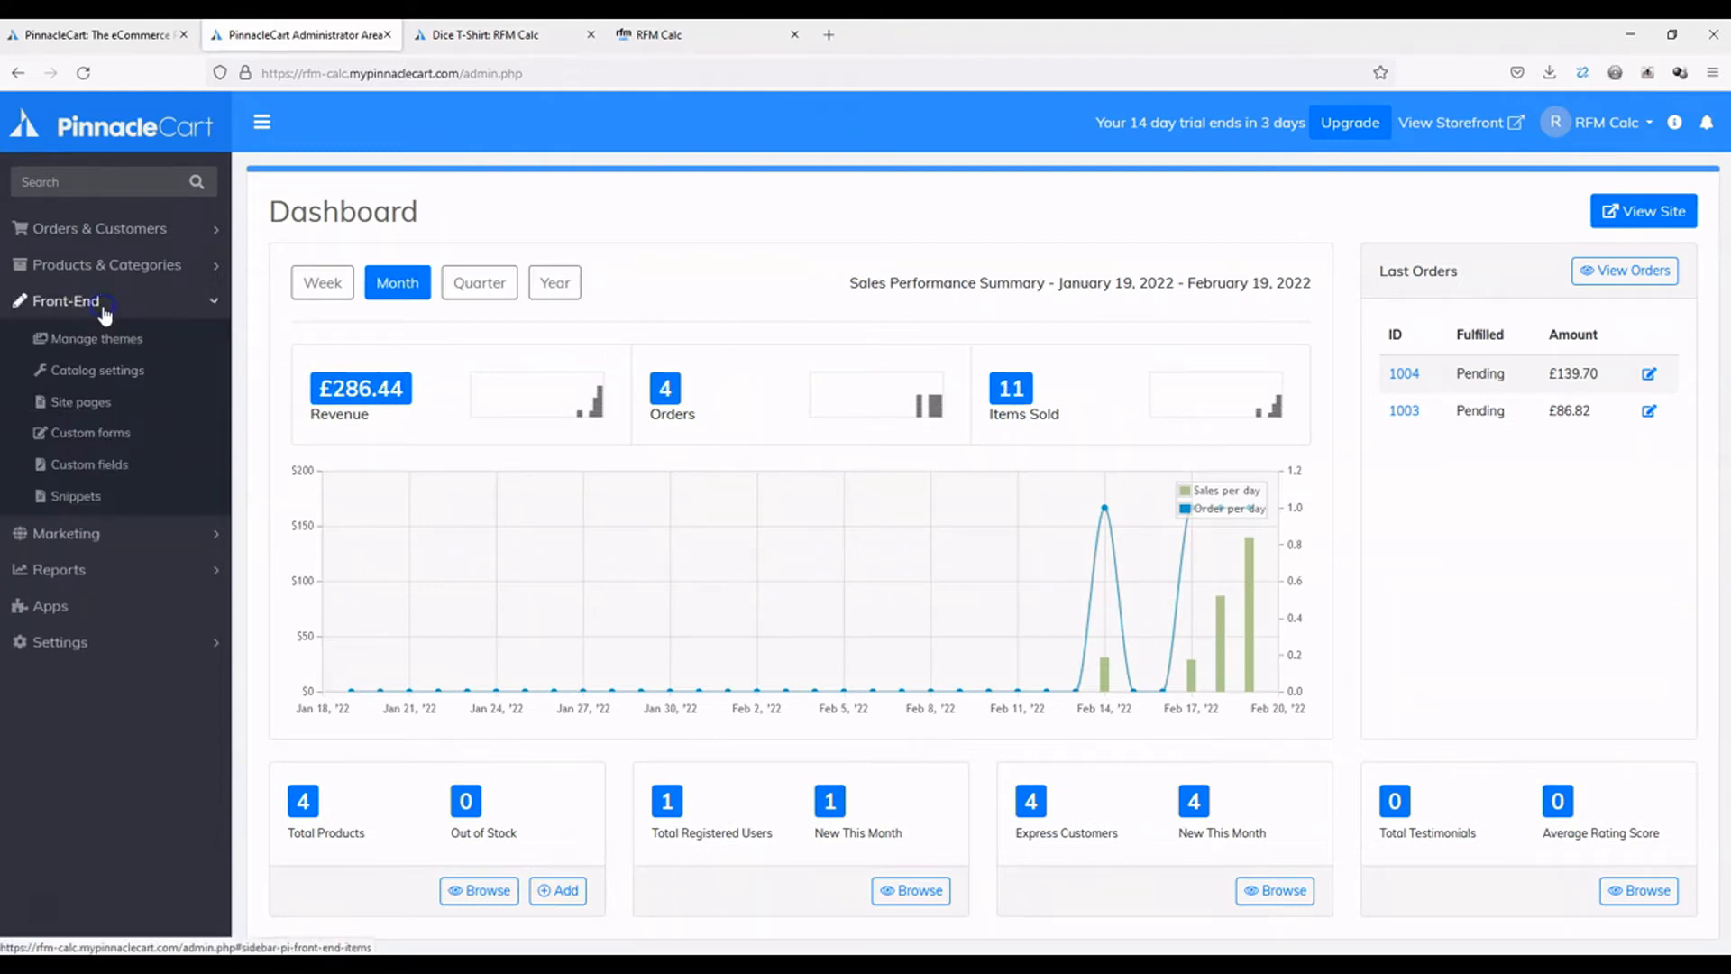
{"action": "left_click", "coordinate": [81, 533]}
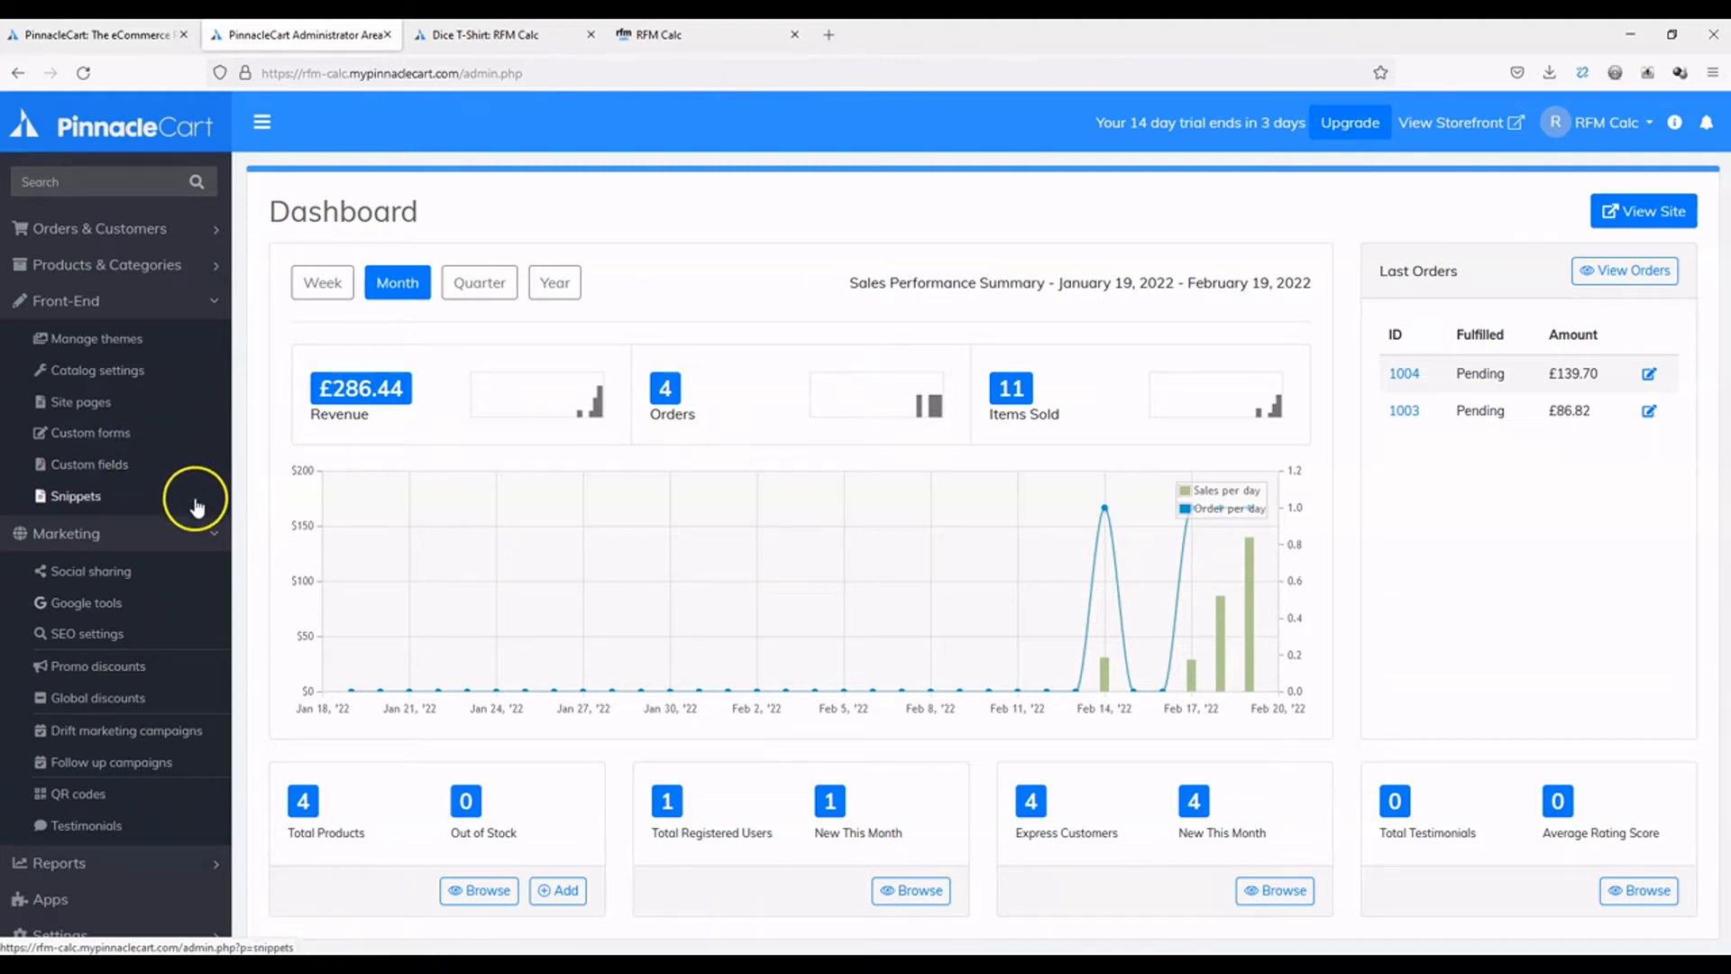
{"action": "left_click", "coordinate": [163, 738]}
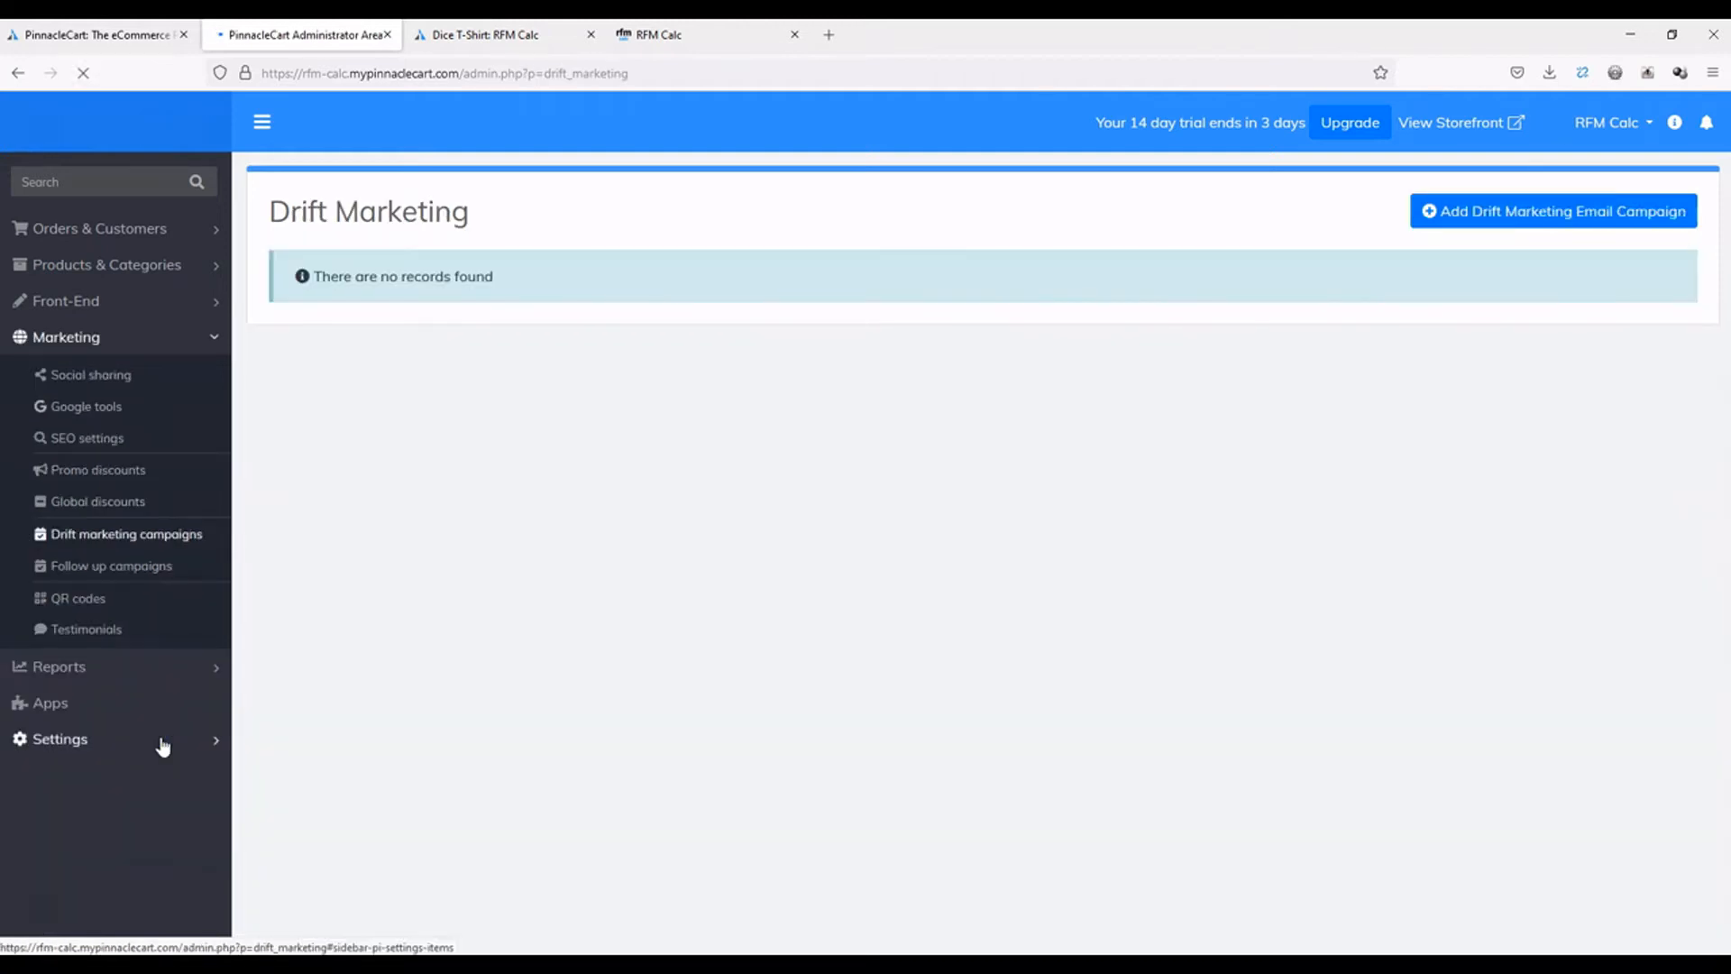
{"action": "left_click", "coordinate": [1533, 222]}
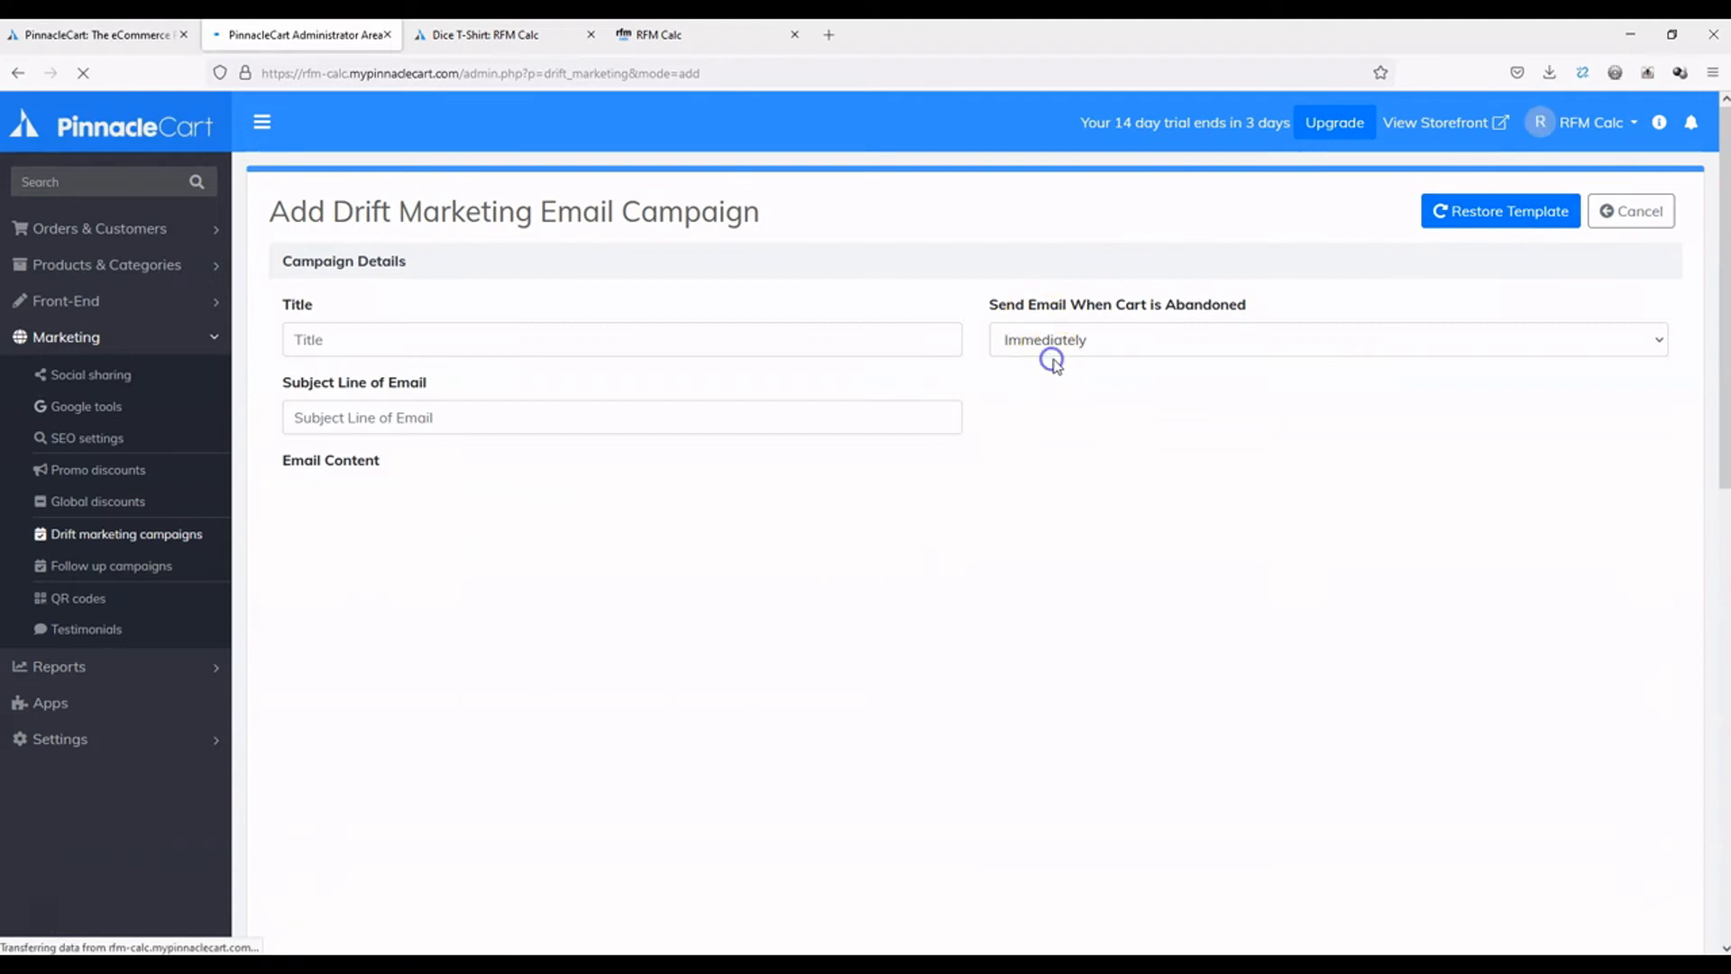
{"action": "left_click", "coordinate": [1051, 342]}
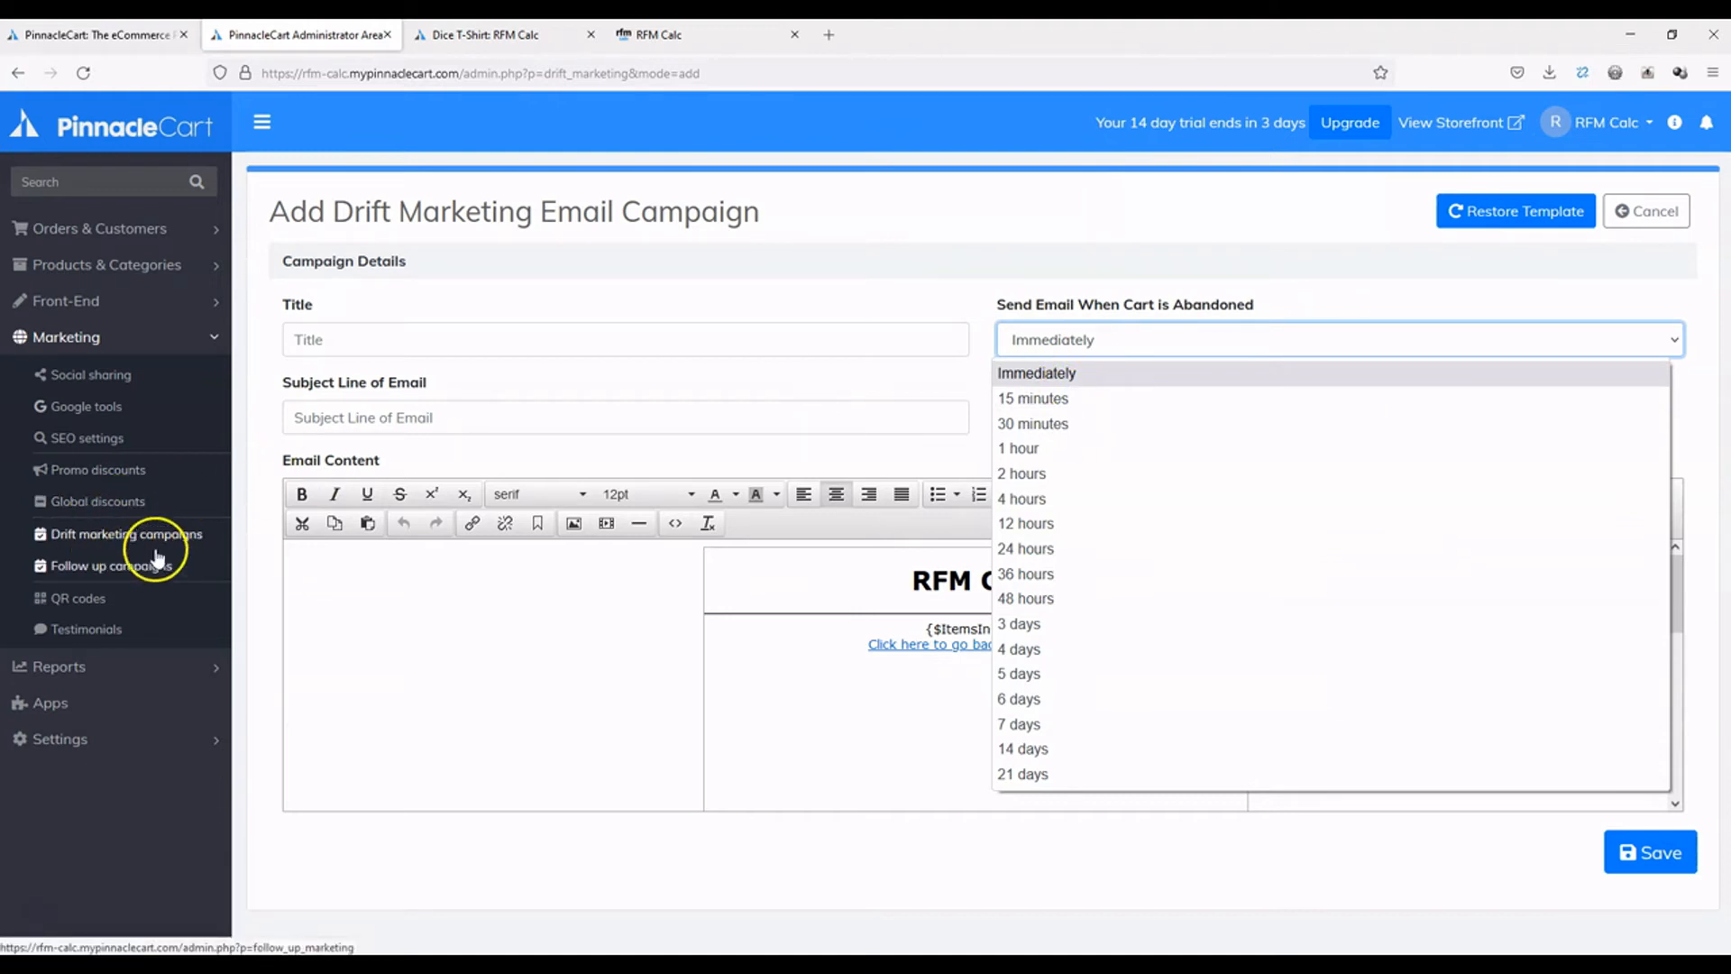
{"action": "left_click", "coordinate": [1043, 295]}
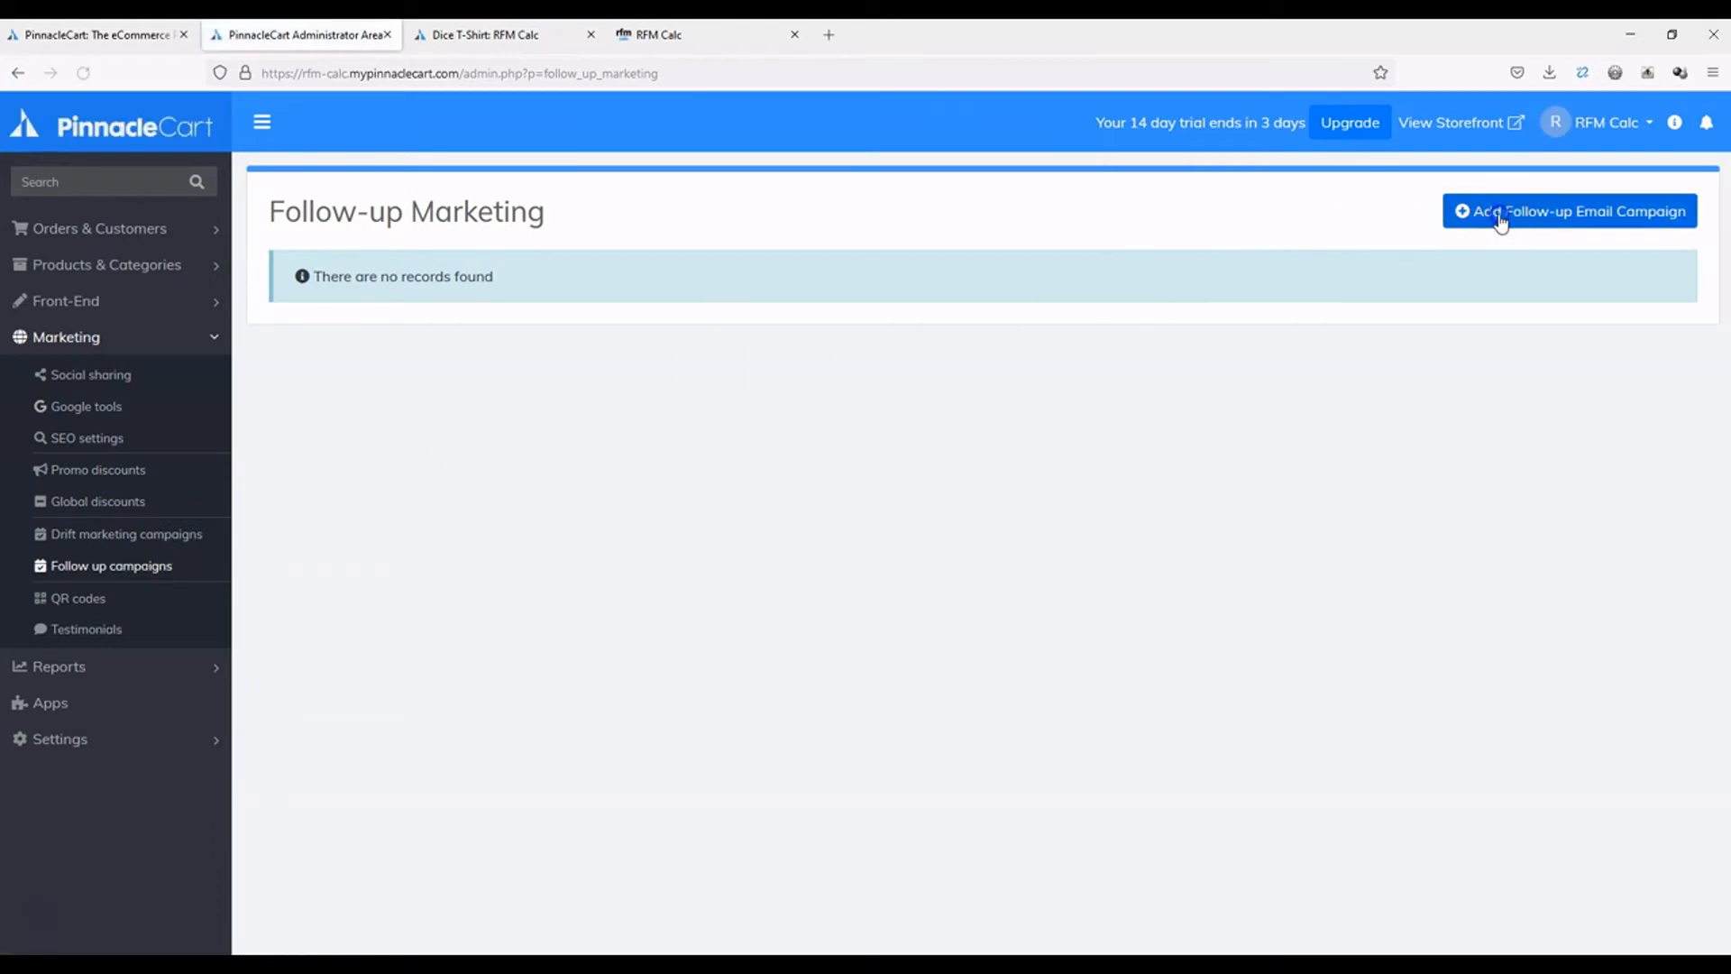
- Open a new follow-up email campaign and examine the send timing options for completed orders
{"action": "left_click", "coordinate": [1500, 221]}
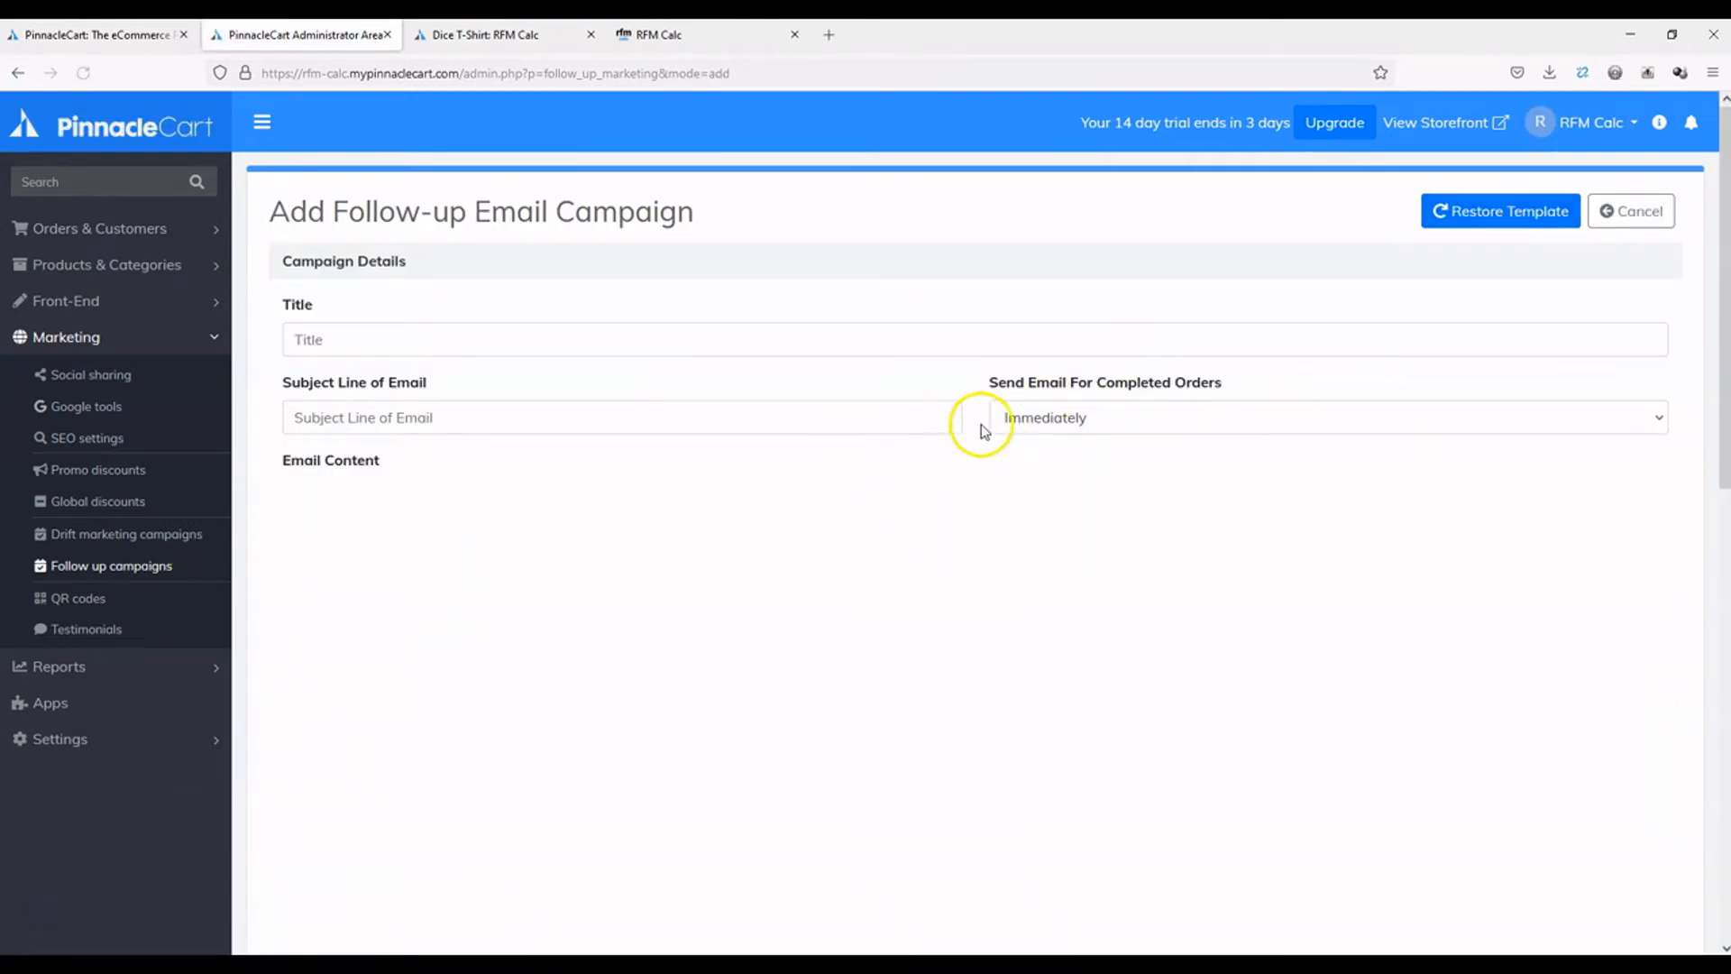
{"action": "left_click", "coordinate": [1005, 422]}
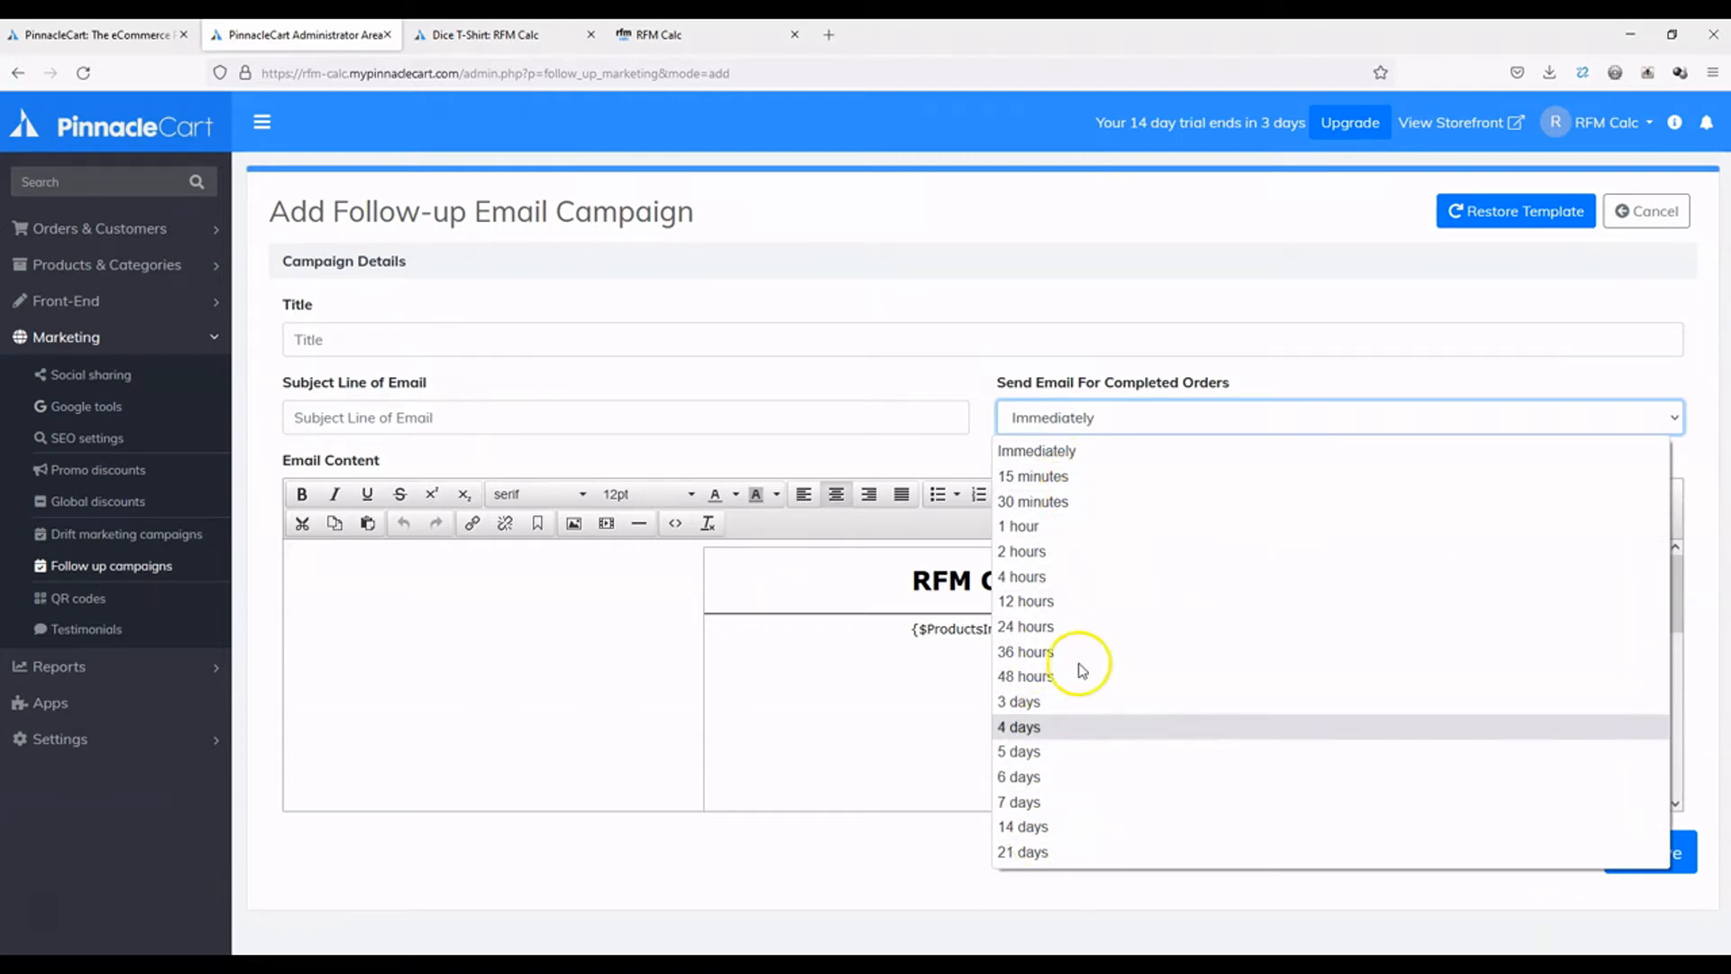
{"action": "left_click", "coordinate": [920, 457]}
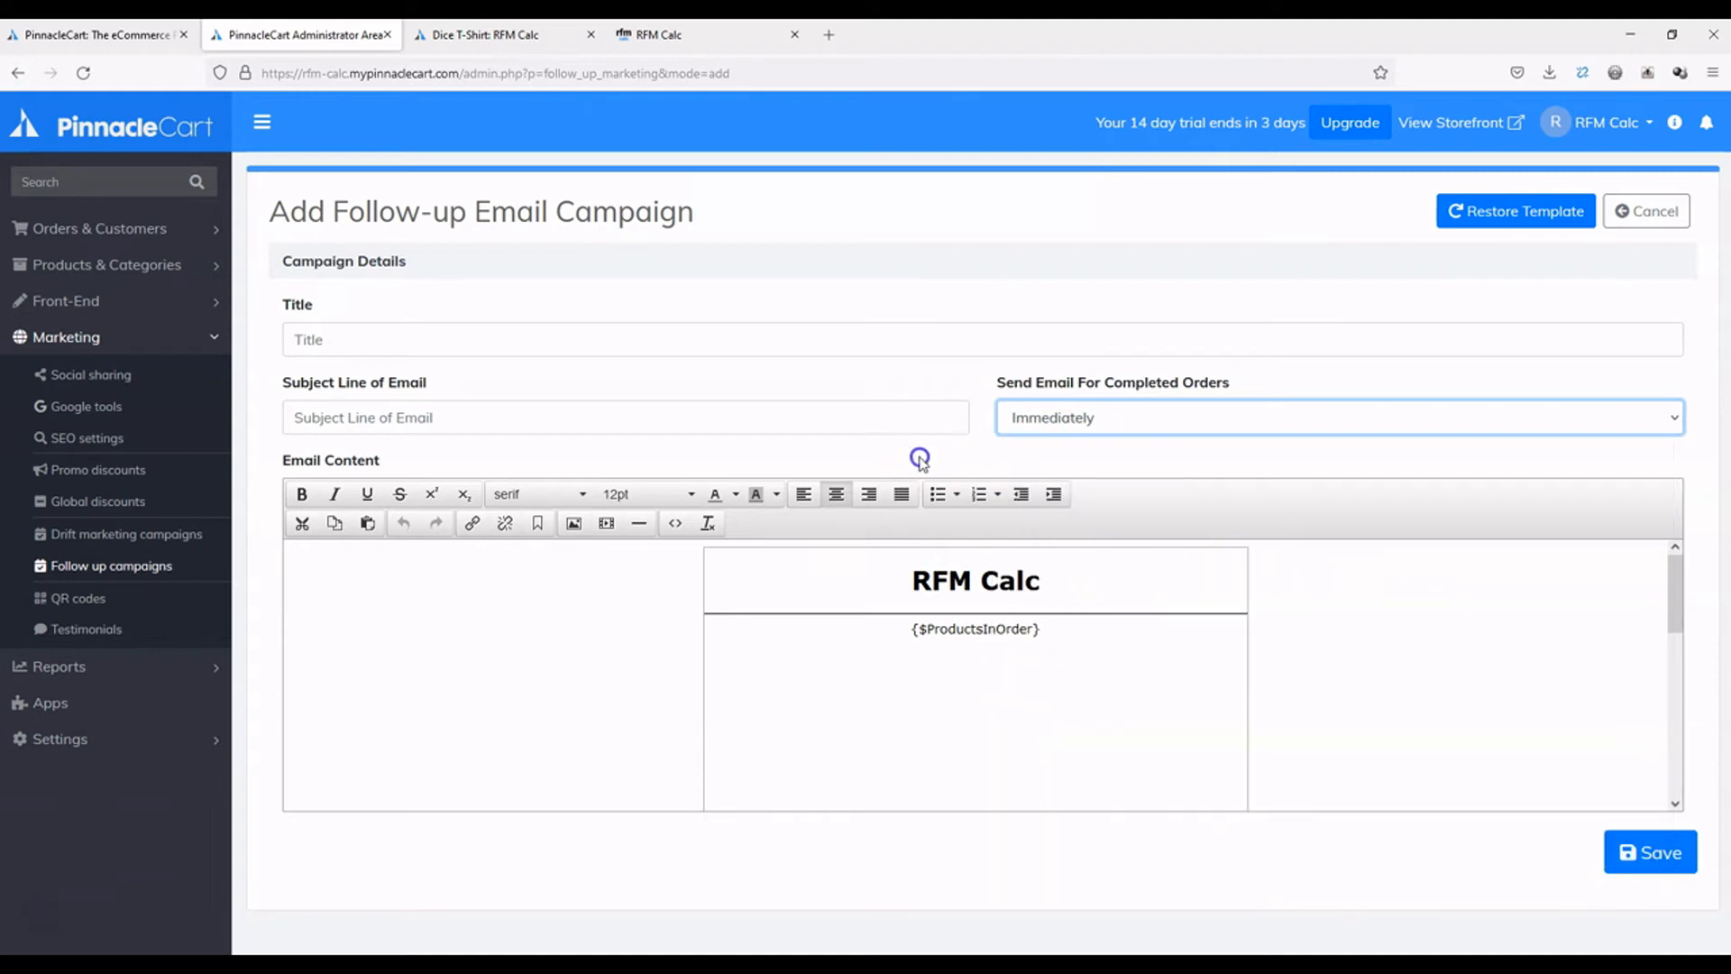
{"action": "left_click", "coordinate": [1109, 424]}
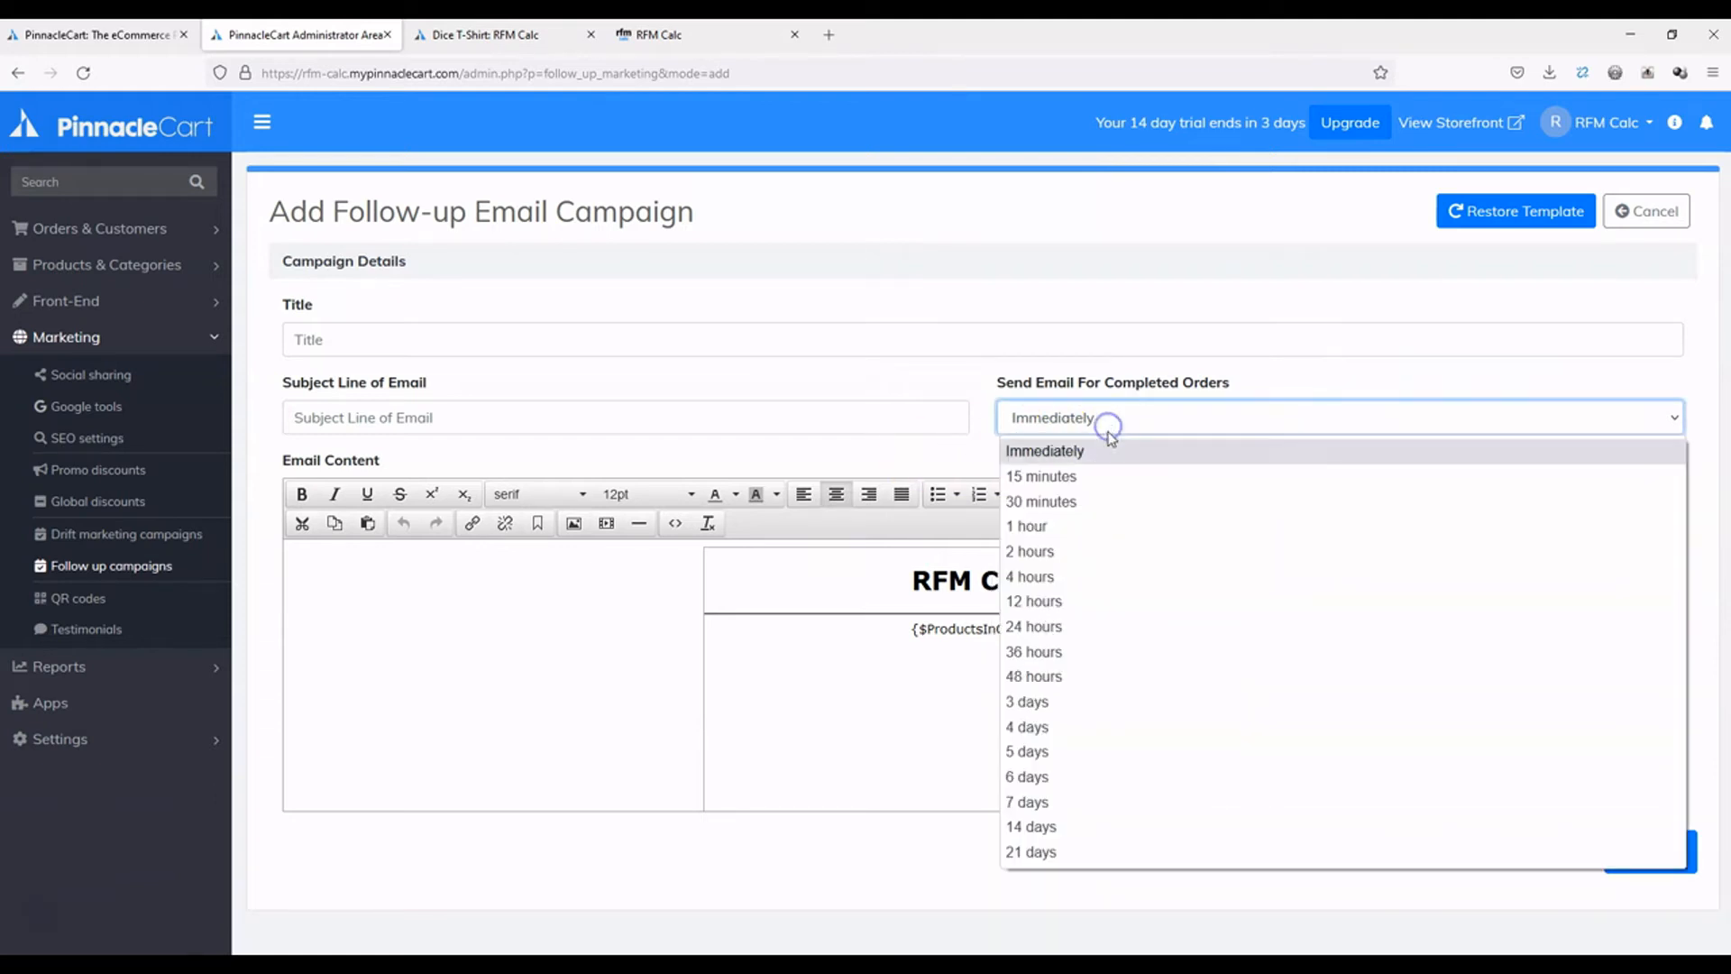
{"action": "left_click", "coordinate": [933, 471]}
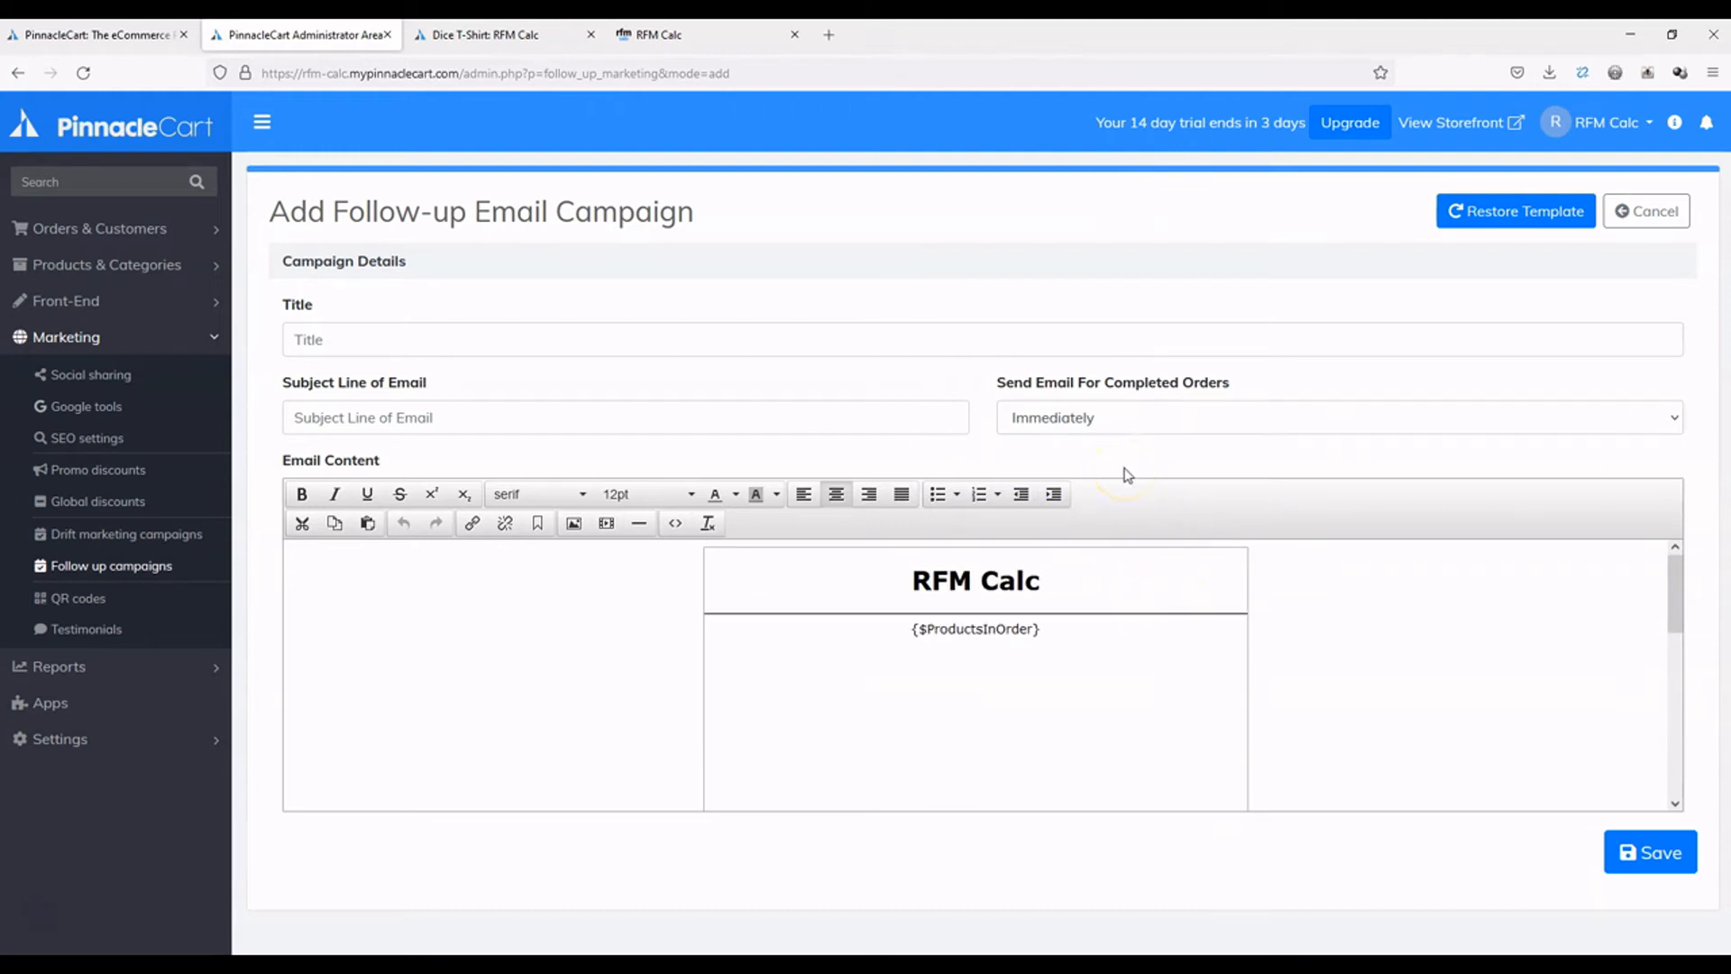
{"action": "left_click", "coordinate": [938, 390]}
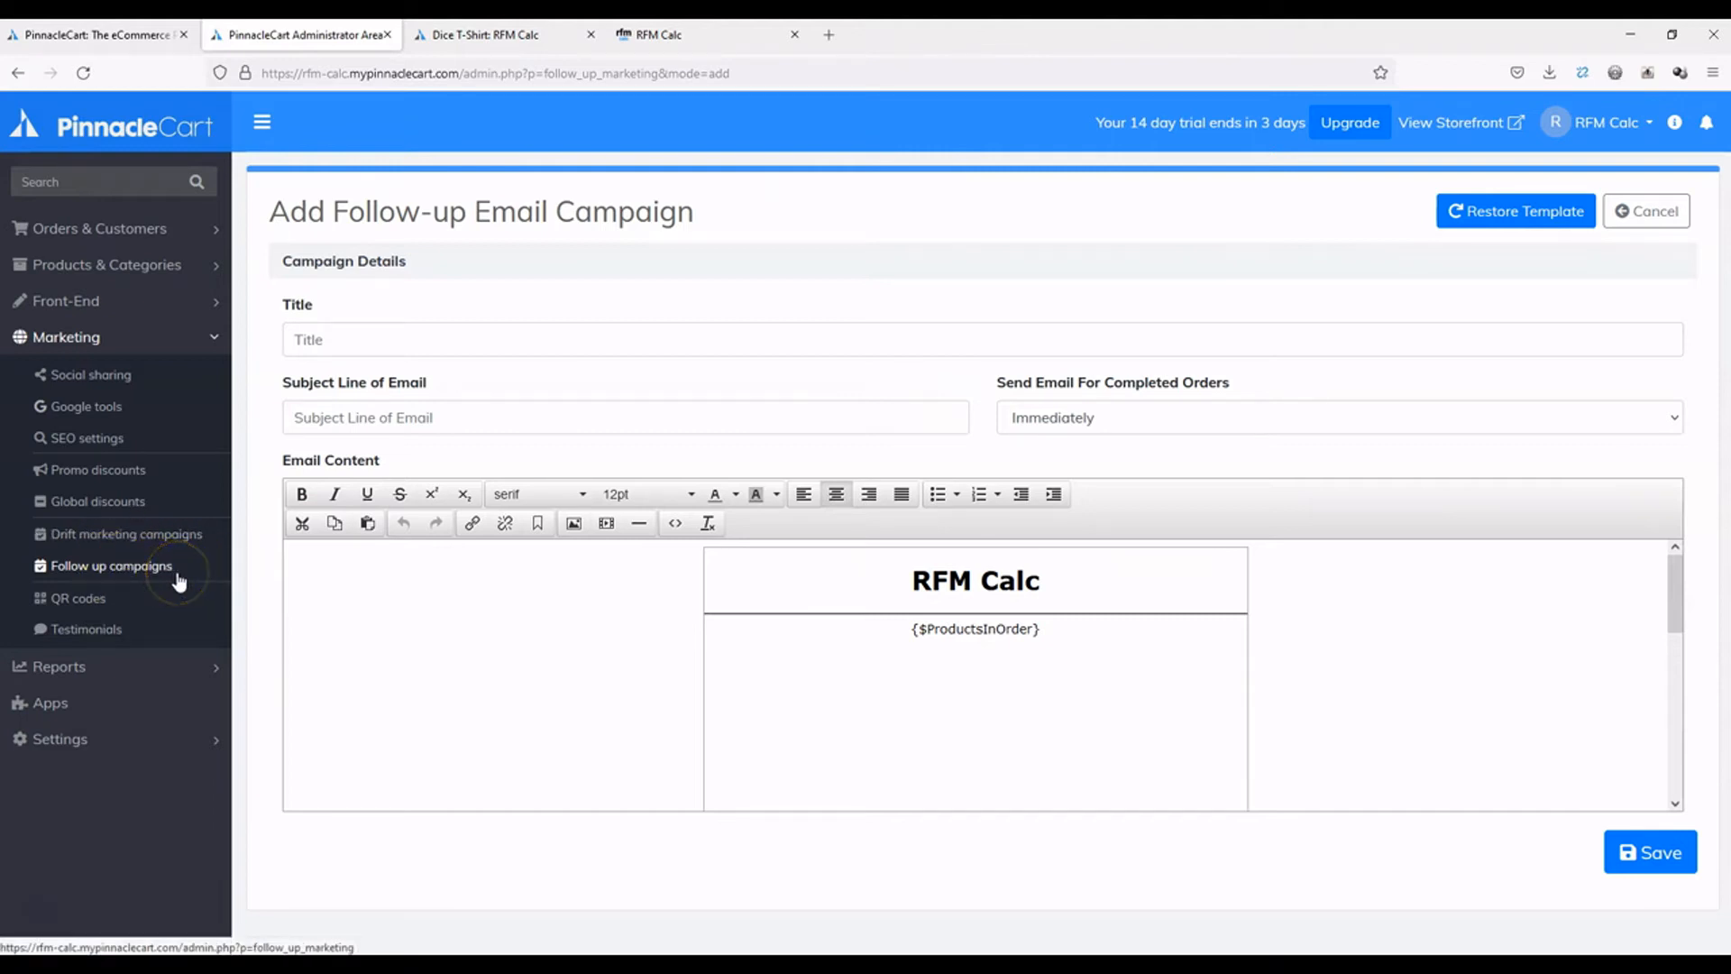
- View the business intelligence report summary and the report of sales by payment types
{"action": "left_click", "coordinate": [213, 341]}
{"action": "left_click", "coordinate": [127, 375]}
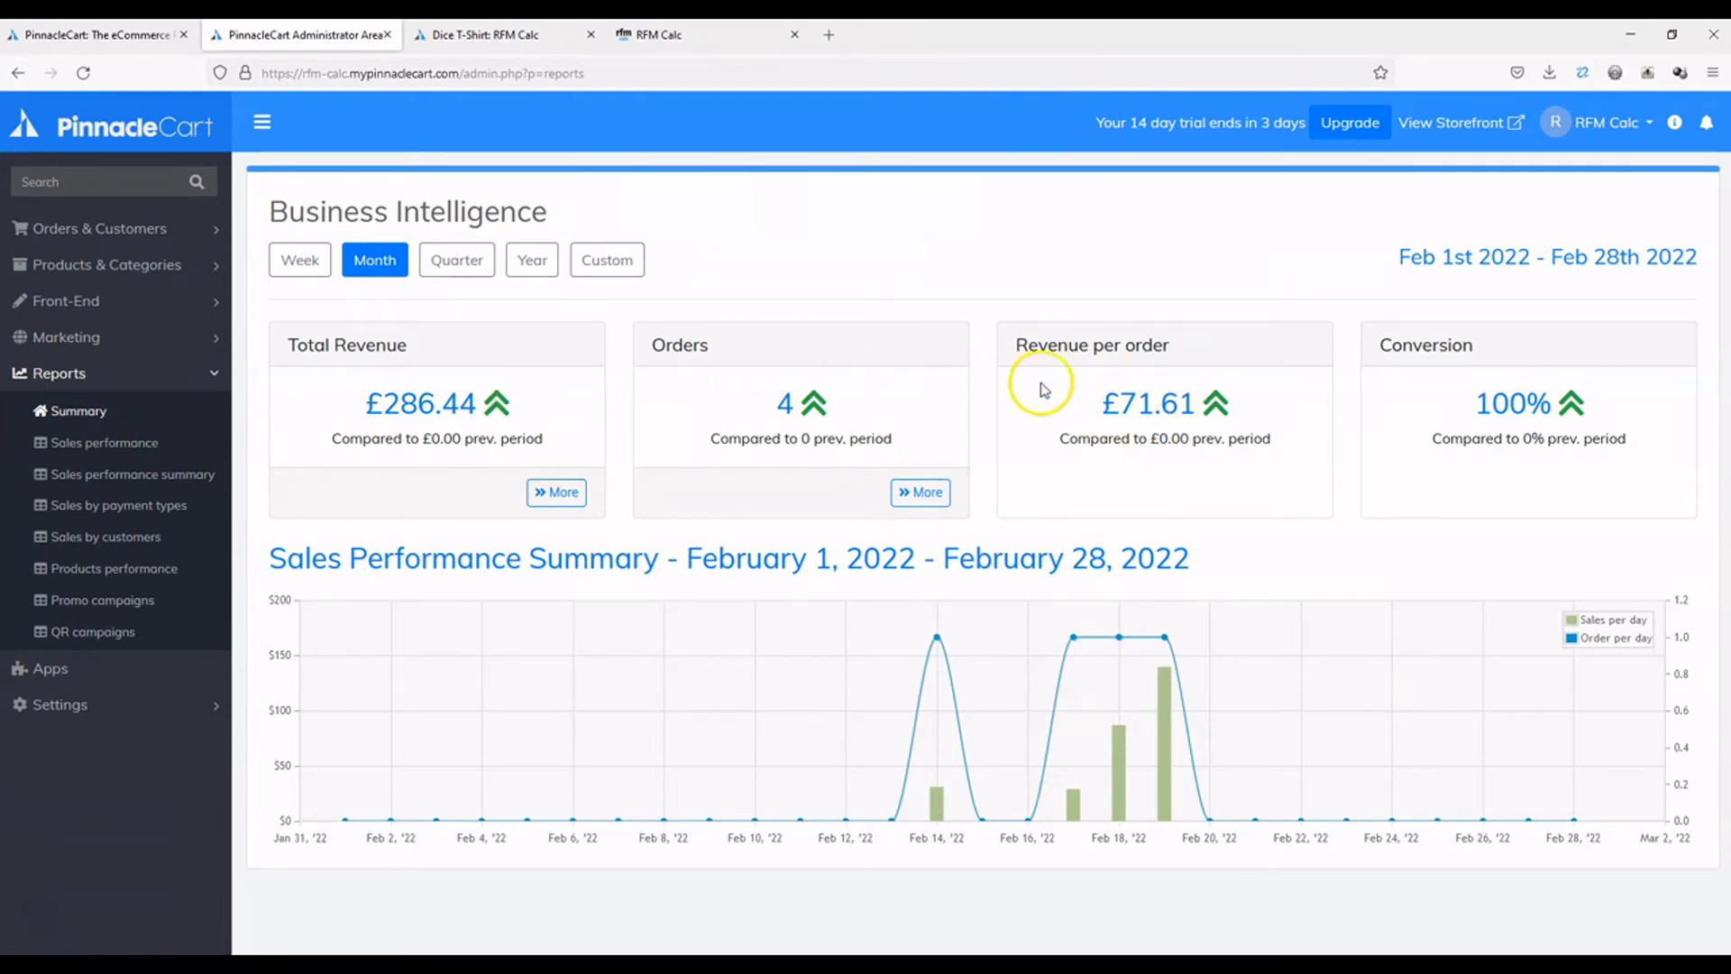
{"action": "left_click", "coordinate": [126, 512]}
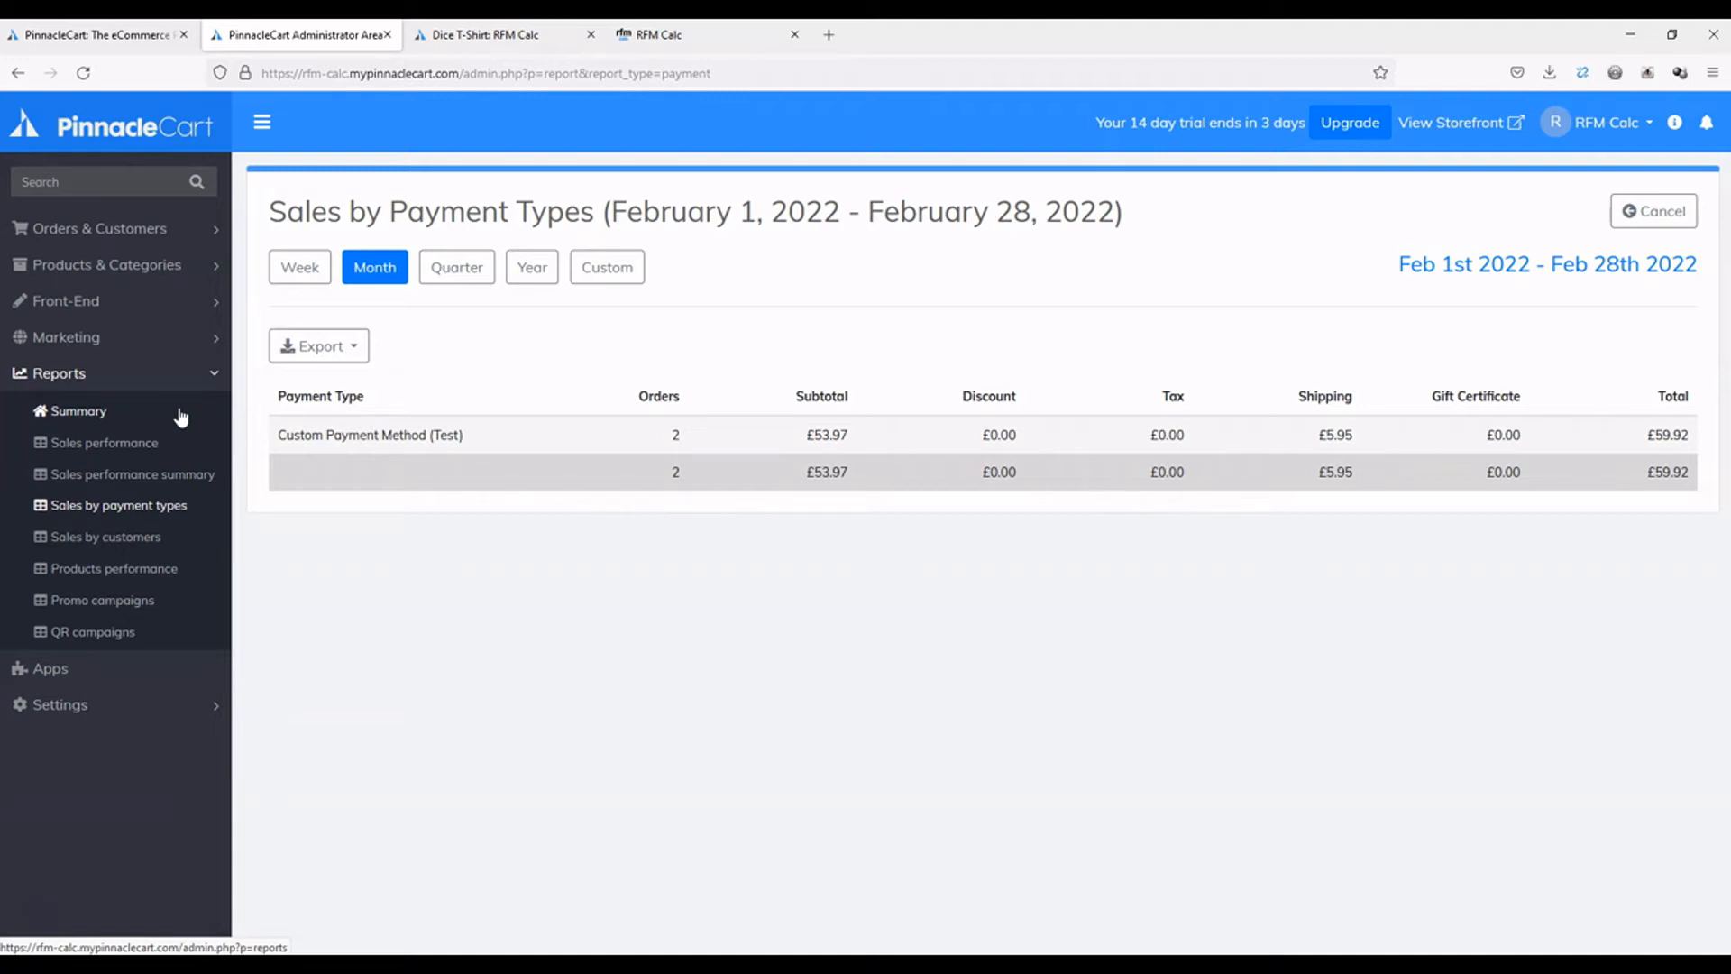
- Open the App Center and look through the available integrations
{"action": "left_click", "coordinate": [63, 671]}
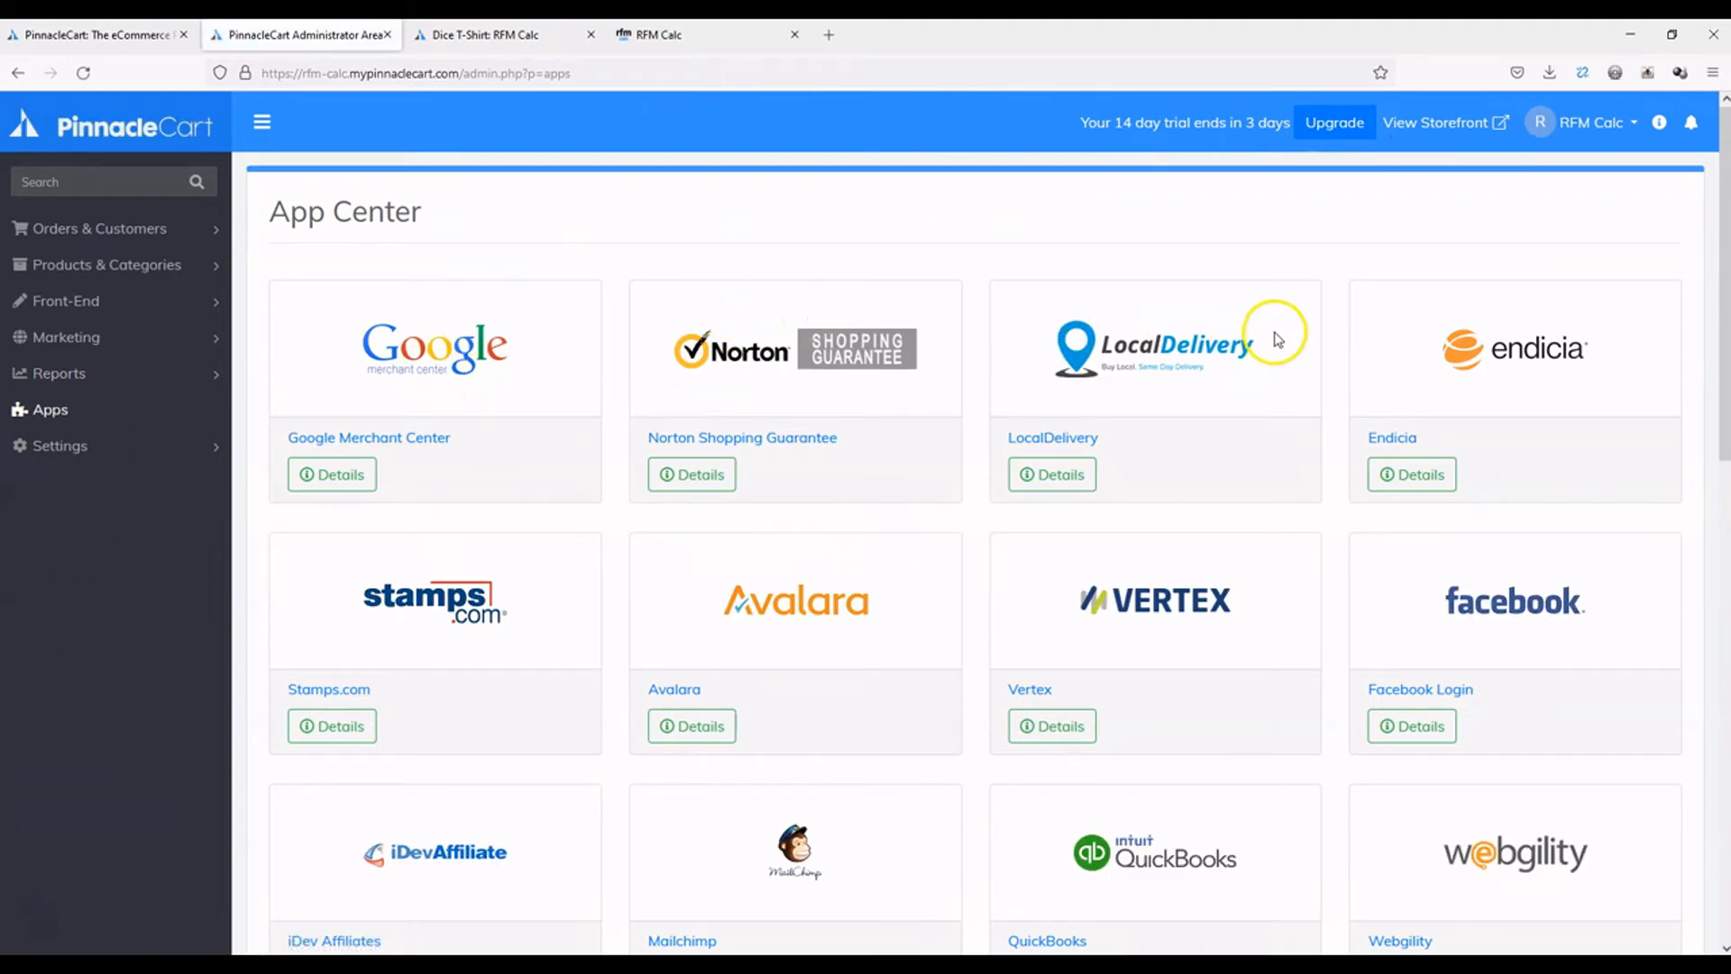
{"action": "scroll", "coordinate": [1279, 339], "scroll_direction": "down", "scroll_amount": 8}
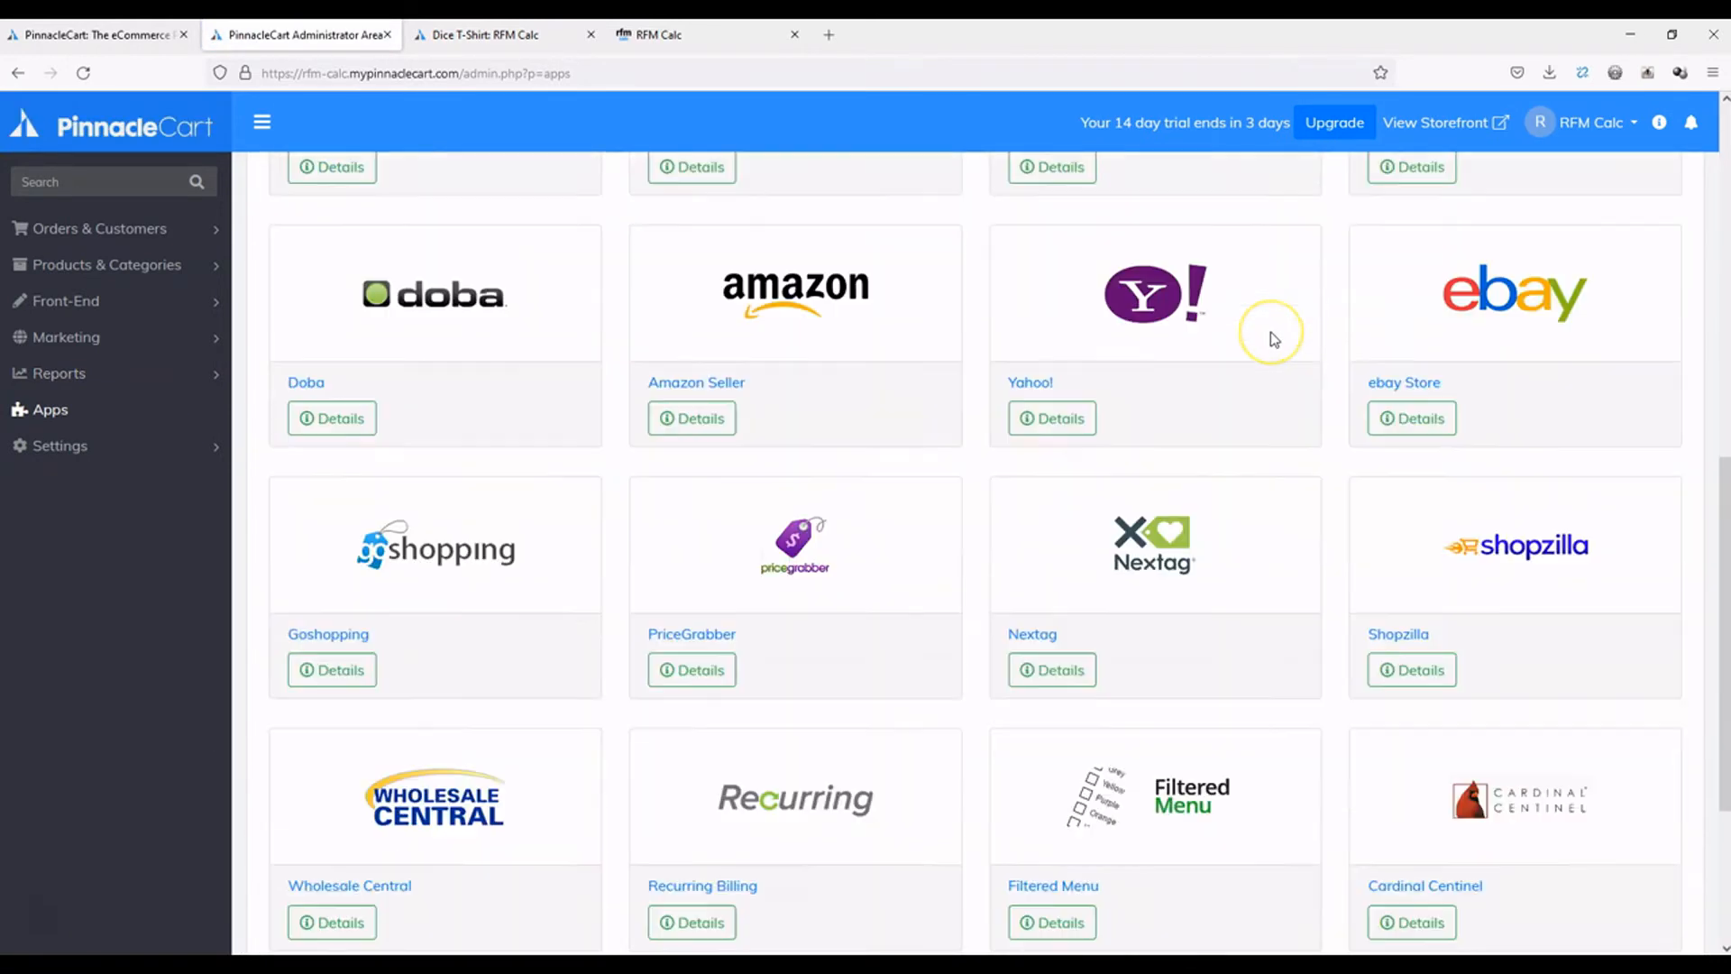
{"action": "scroll", "coordinate": [1271, 329], "scroll_direction": "down", "scroll_amount": 3}
{"action": "scroll", "coordinate": [1276, 329], "scroll_direction": "up", "scroll_amount": 8}
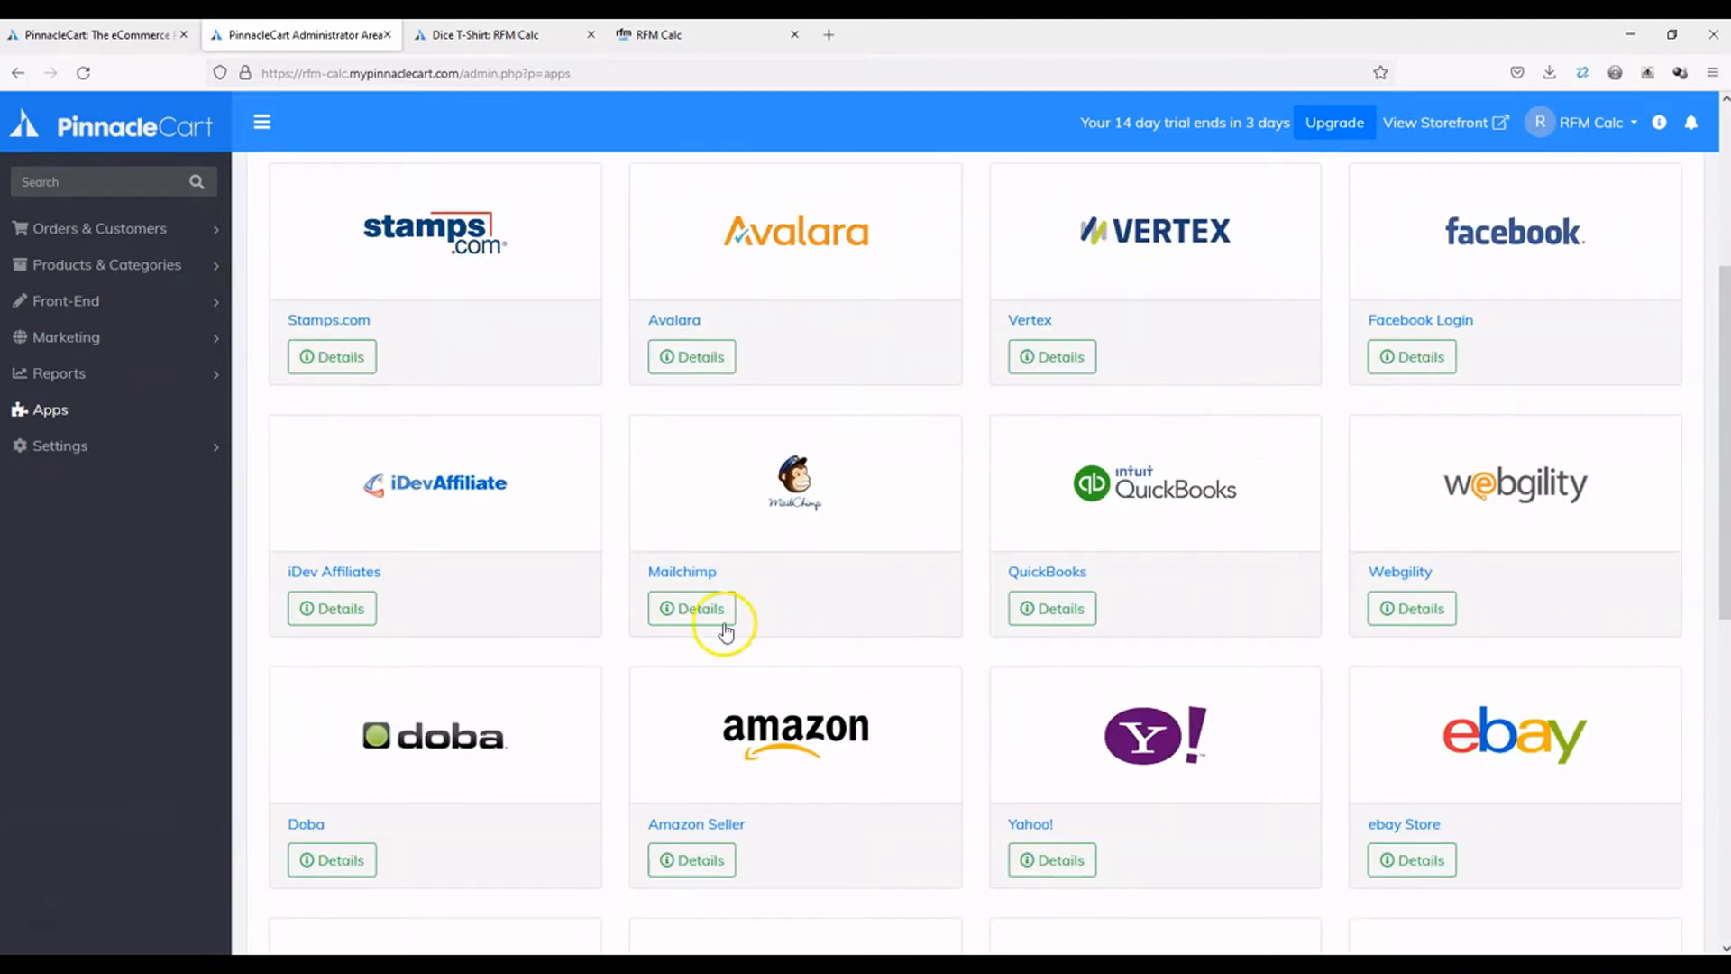
- Read the Mailchimp app's details, go back without enabling it, and look over the other App Center integrations again
{"action": "left_click", "coordinate": [701, 622]}
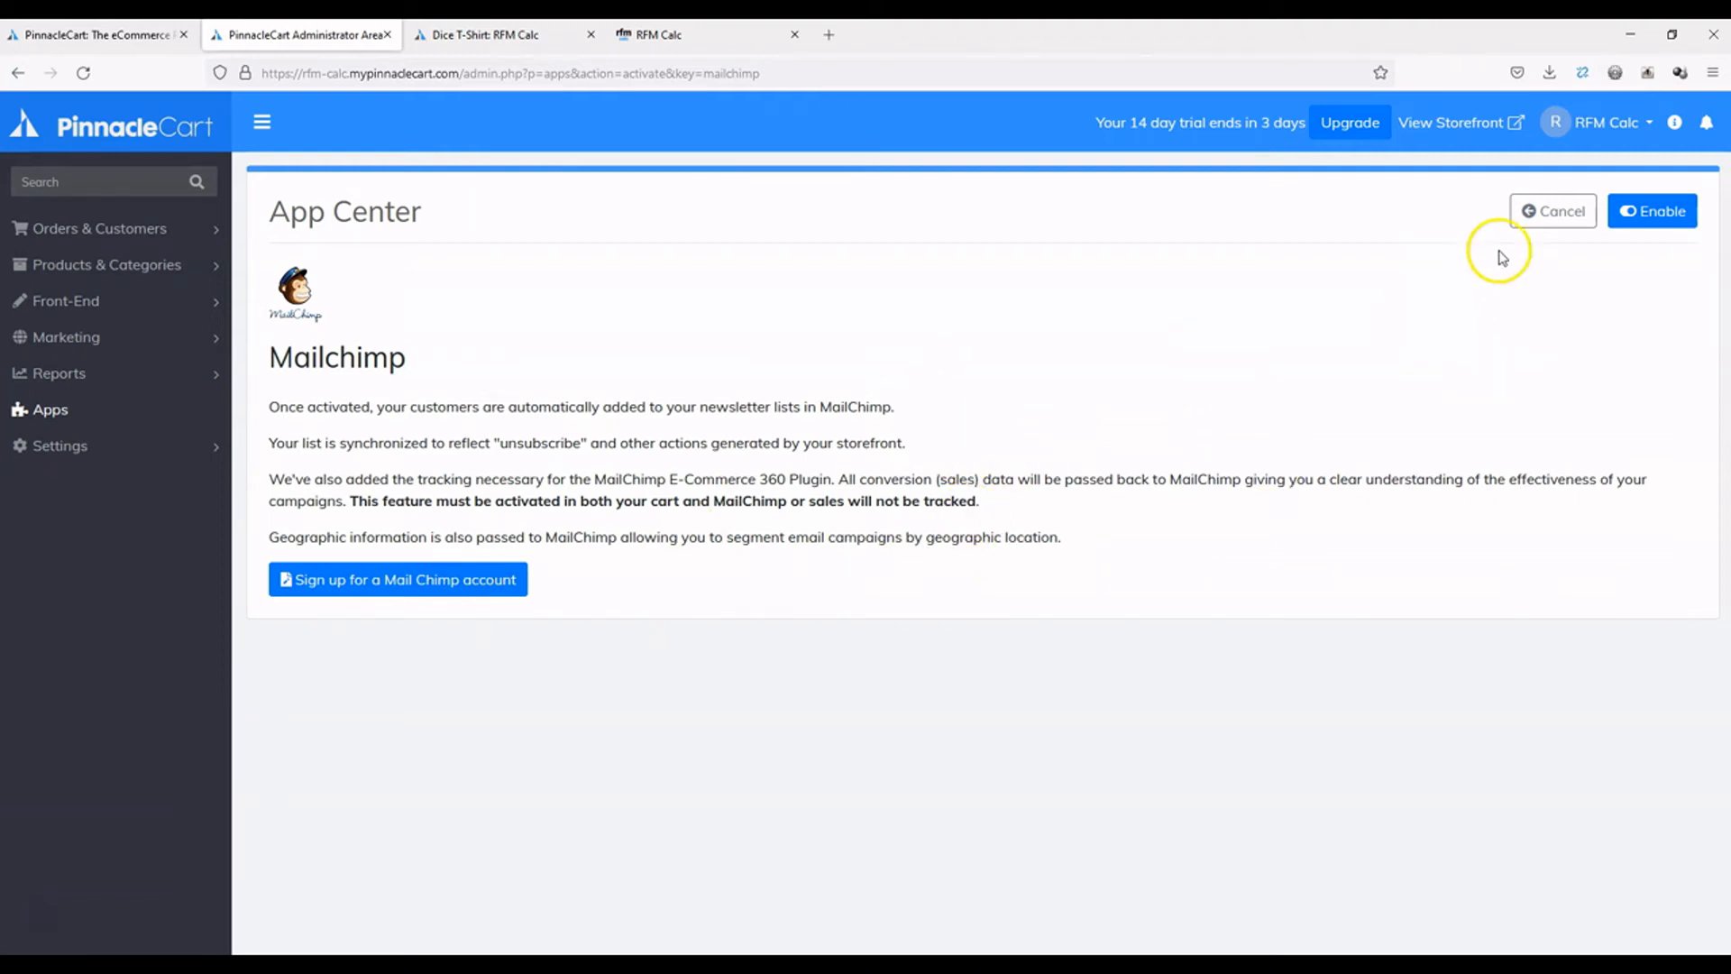
{"action": "left_click", "coordinate": [1559, 213]}
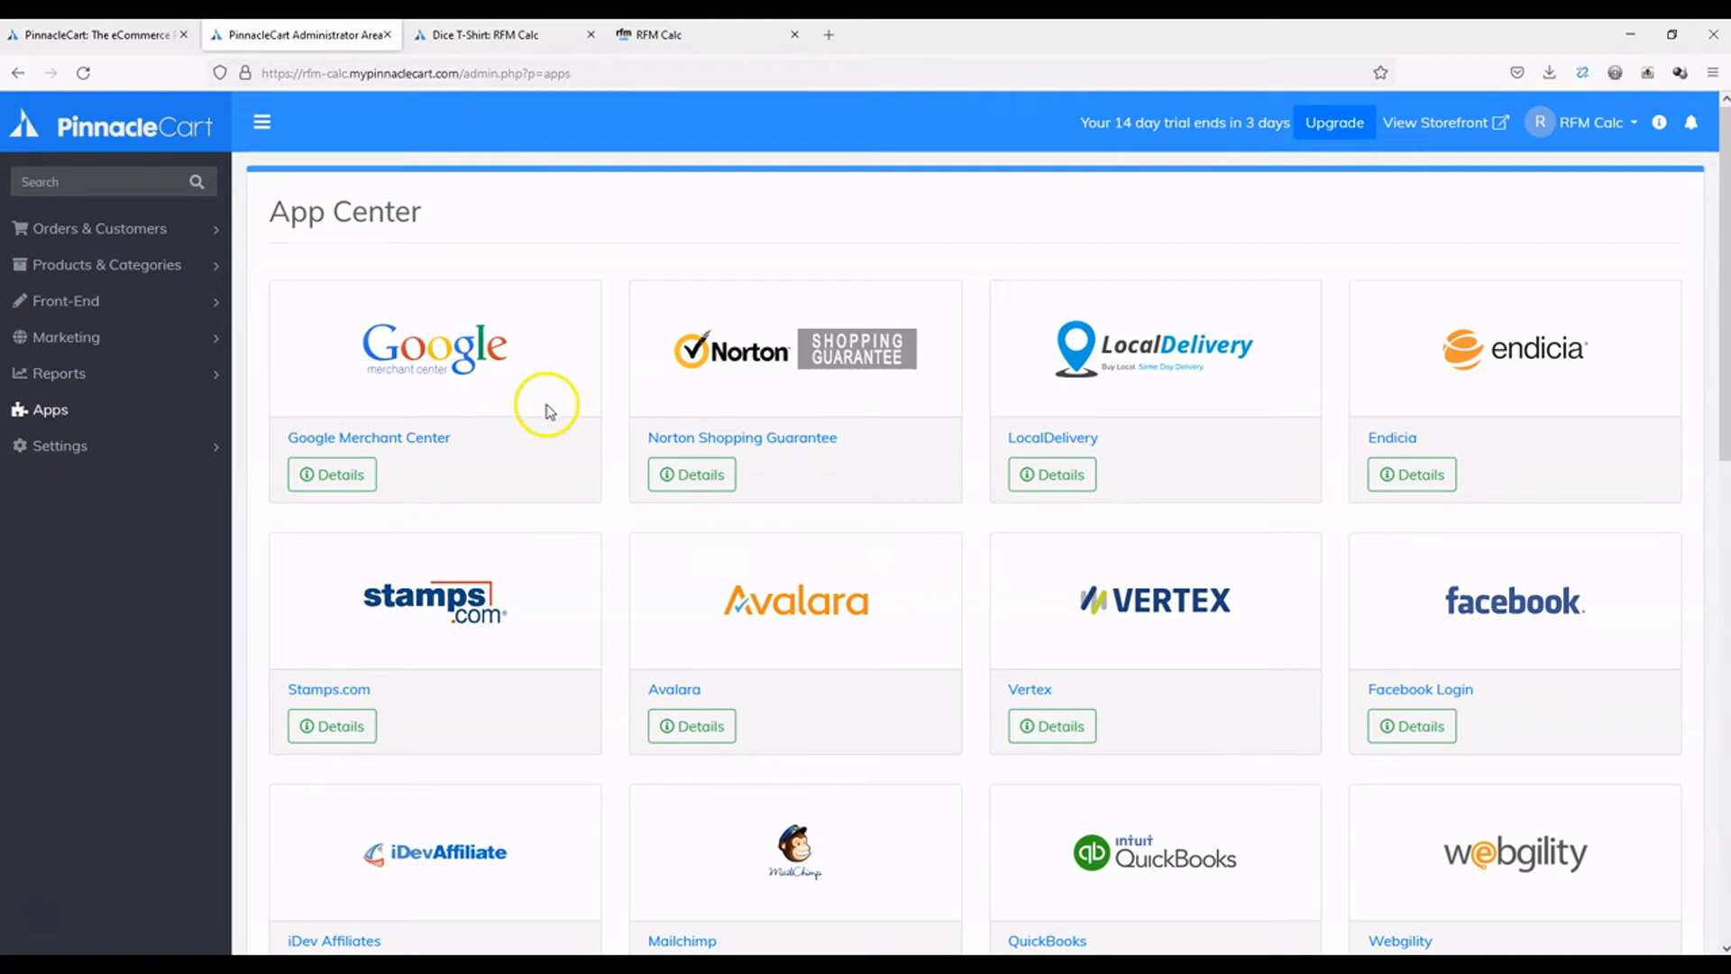
{"action": "scroll", "coordinate": [807, 577], "scroll_direction": "down", "scroll_amount": 10}
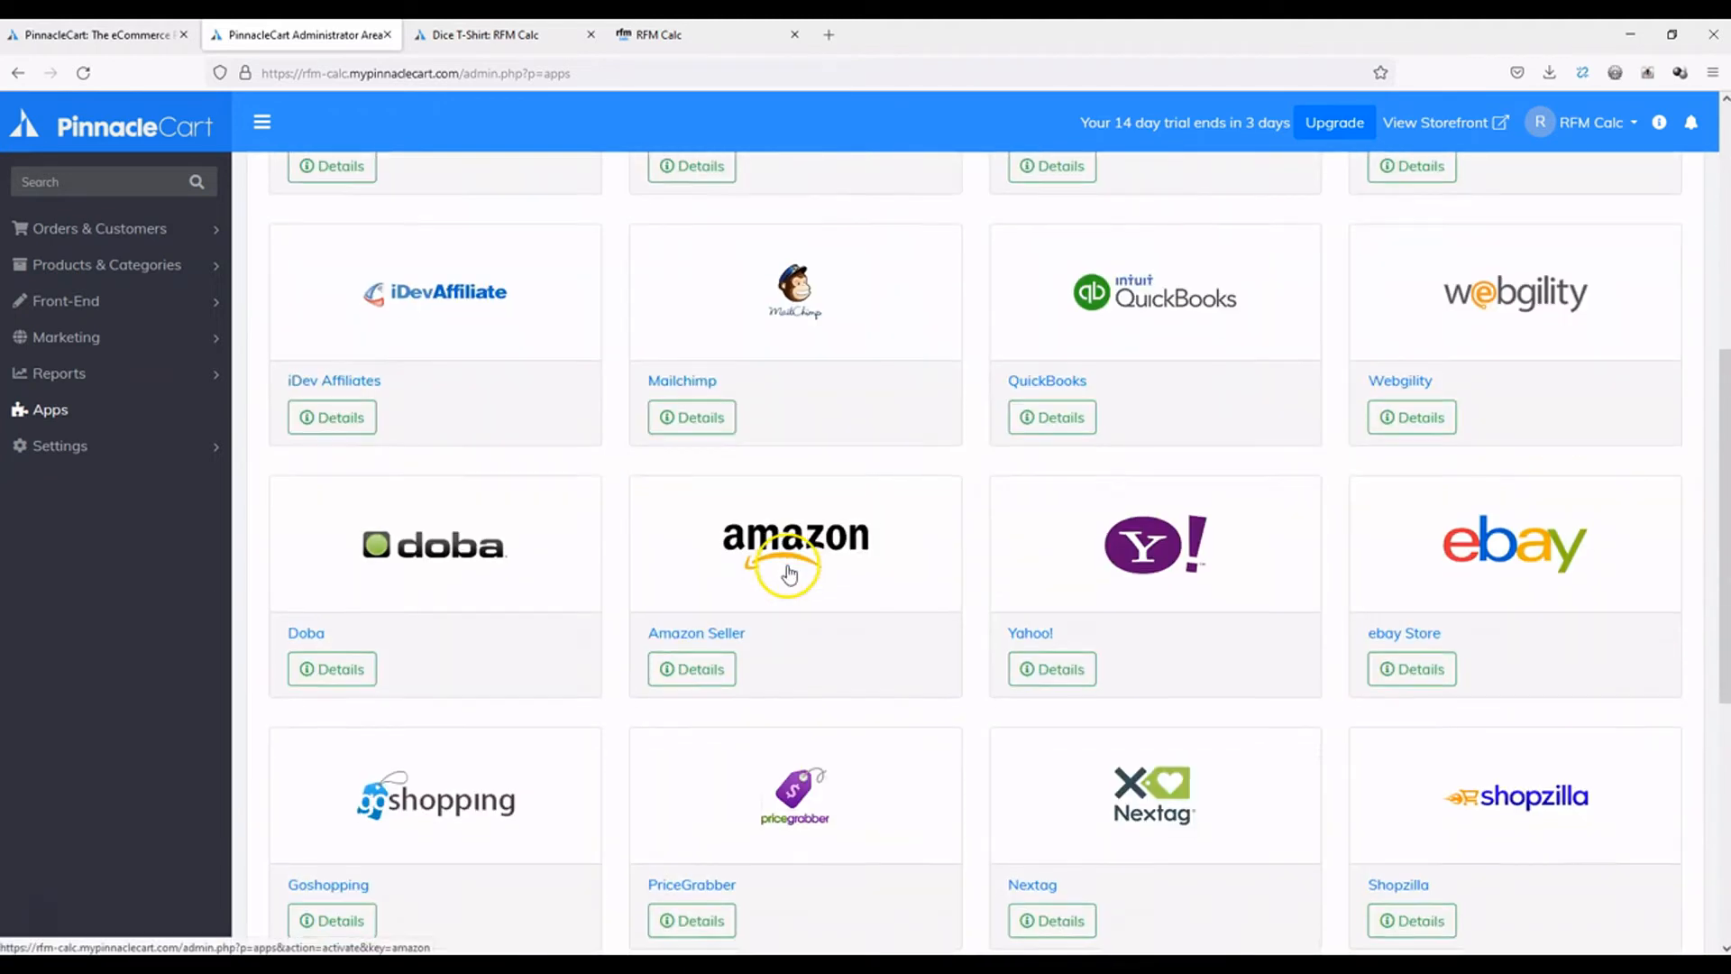
{"action": "scroll", "coordinate": [789, 573], "scroll_direction": "up", "scroll_amount": 10}
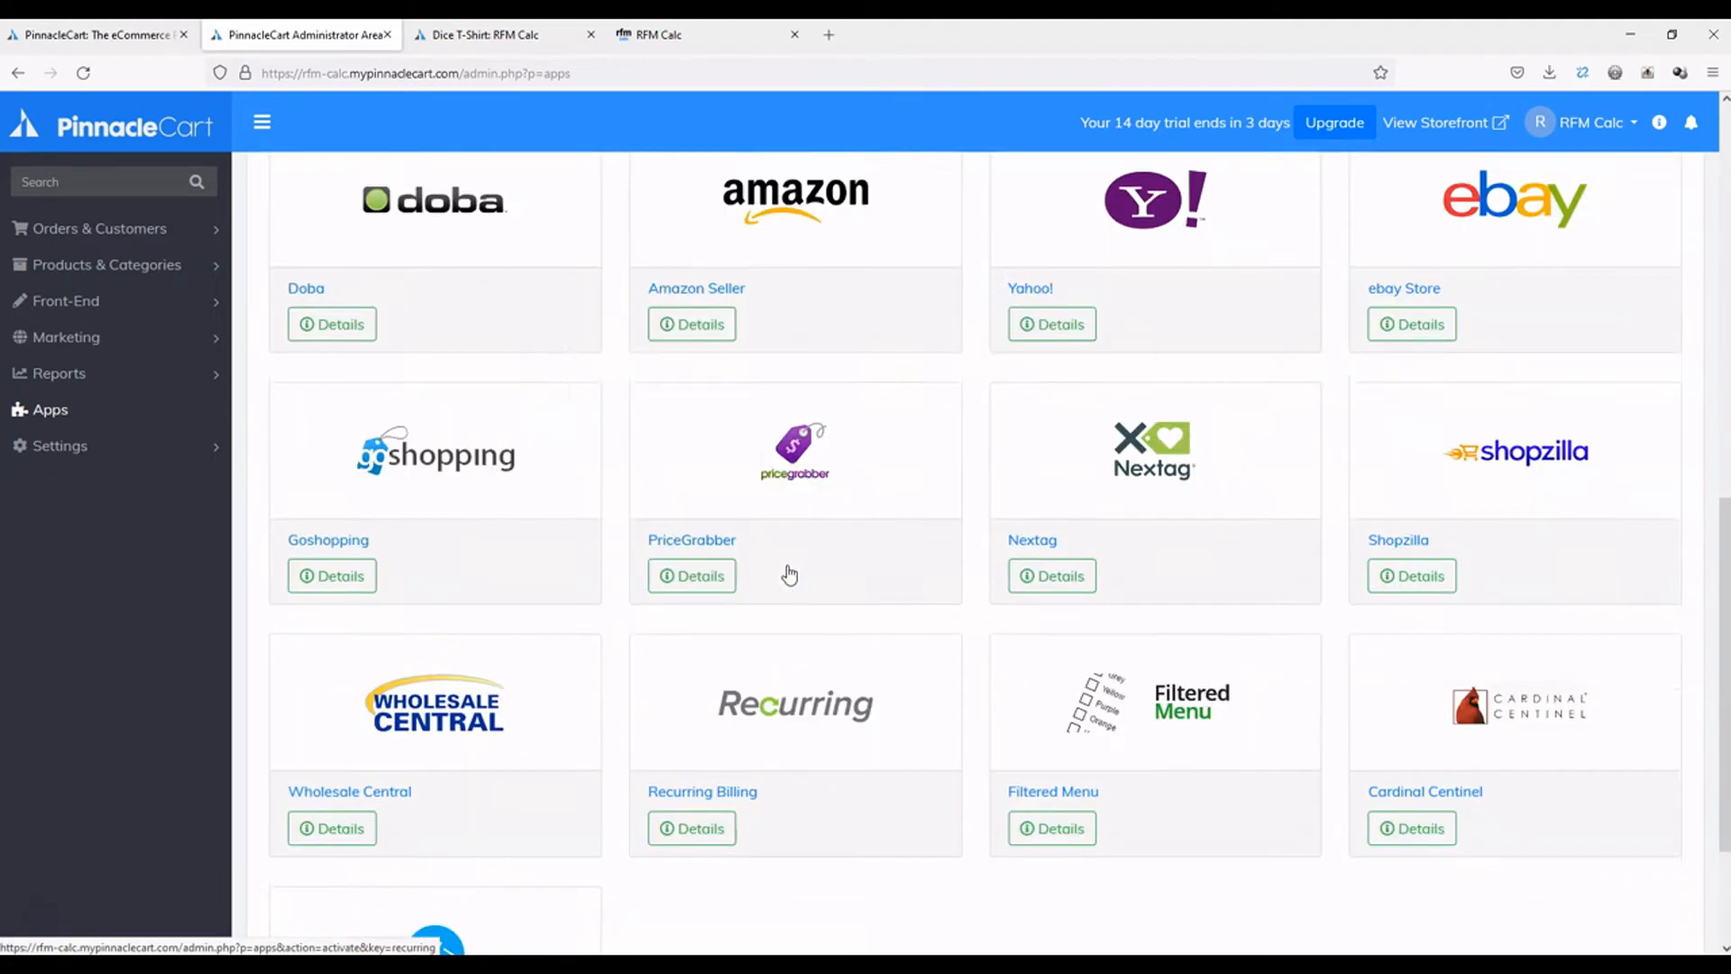
- Look over the store's settings categories, from payment and taxes to advanced settings, and return to the App Center
{"action": "left_click", "coordinate": [140, 451]}
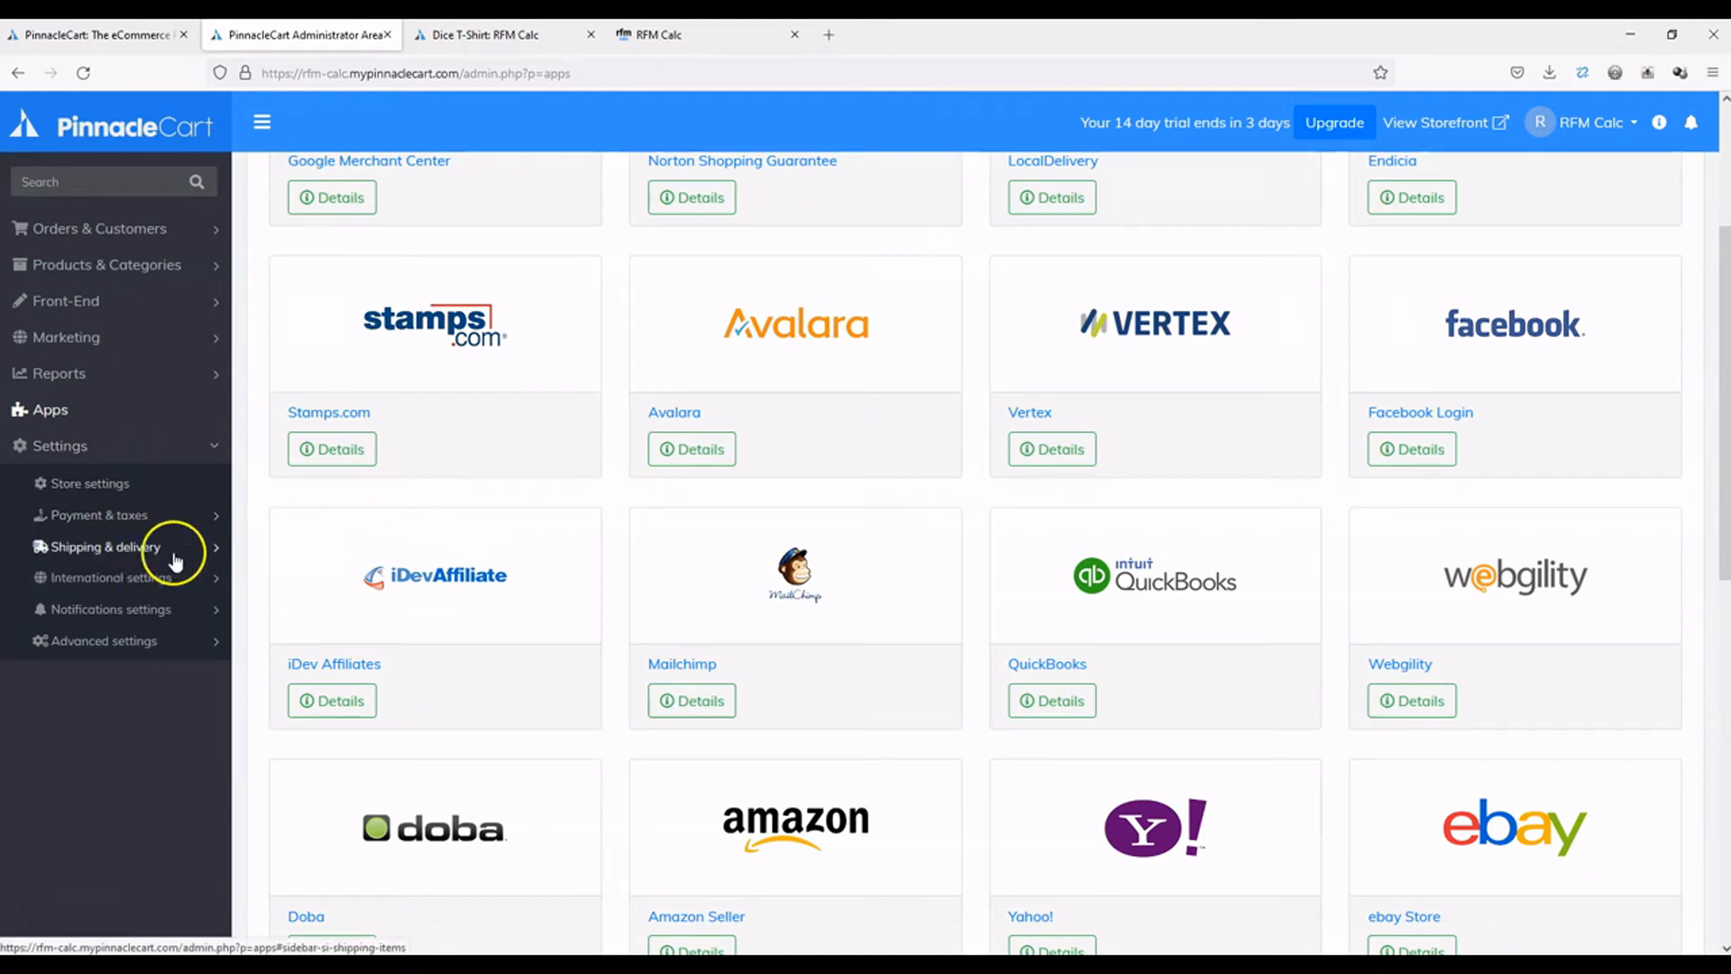
{"action": "left_click", "coordinate": [69, 448]}
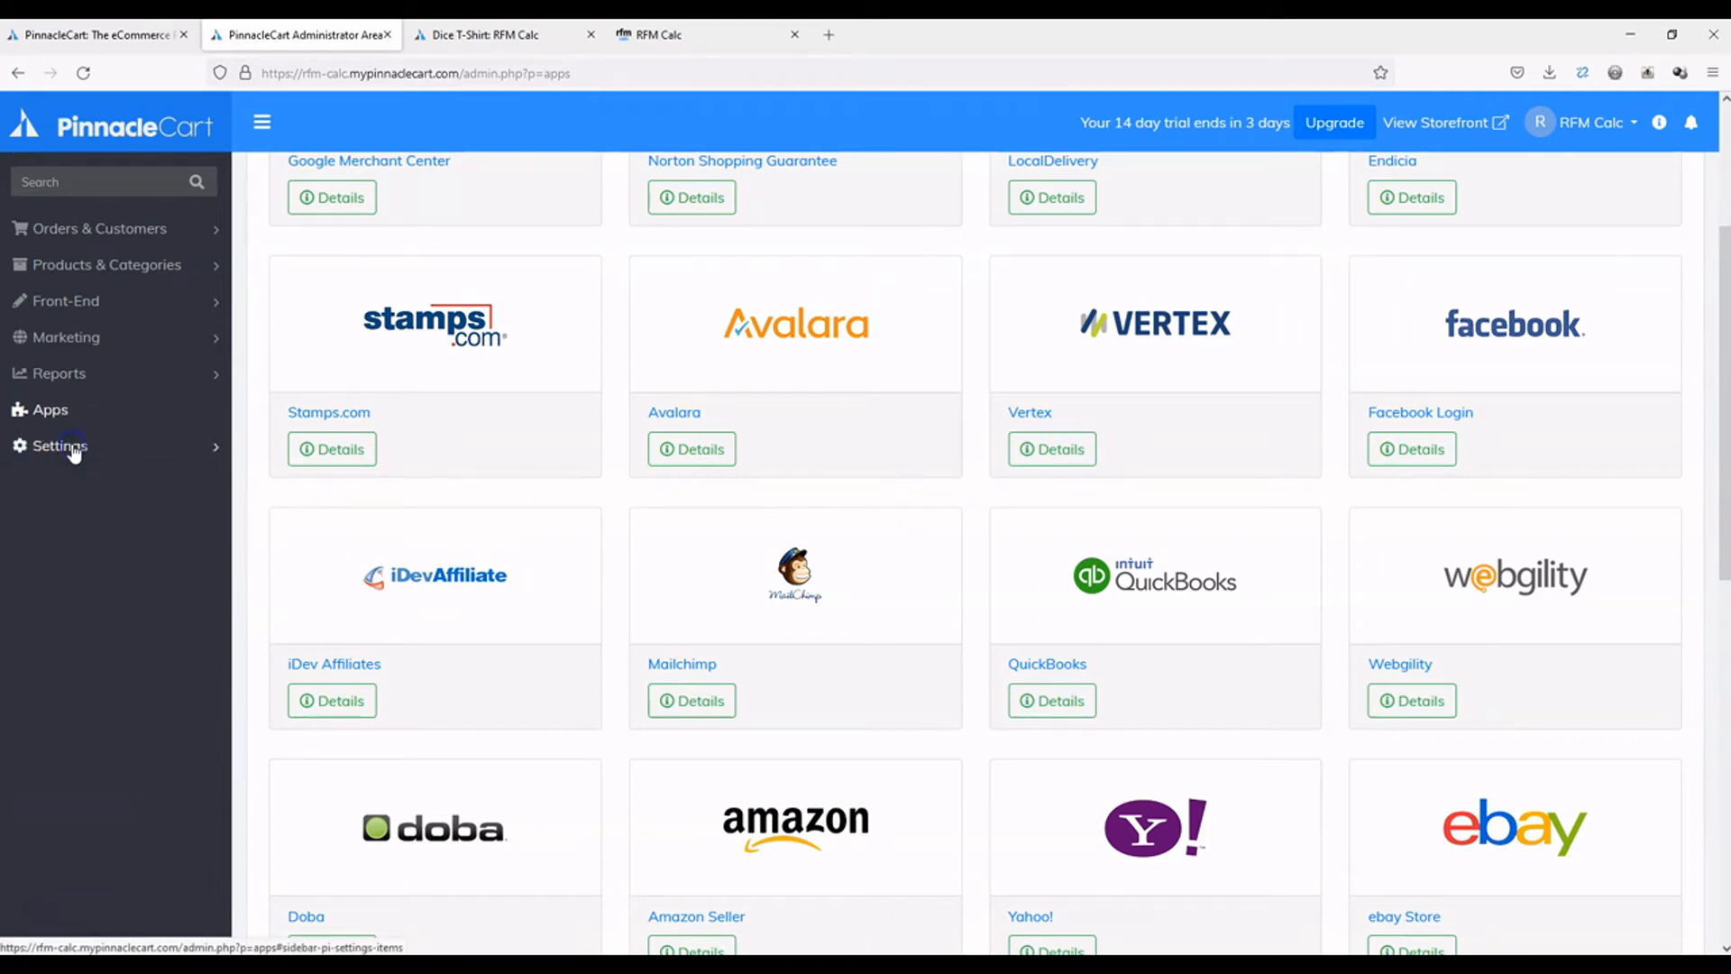
{"action": "left_click", "coordinate": [132, 420]}
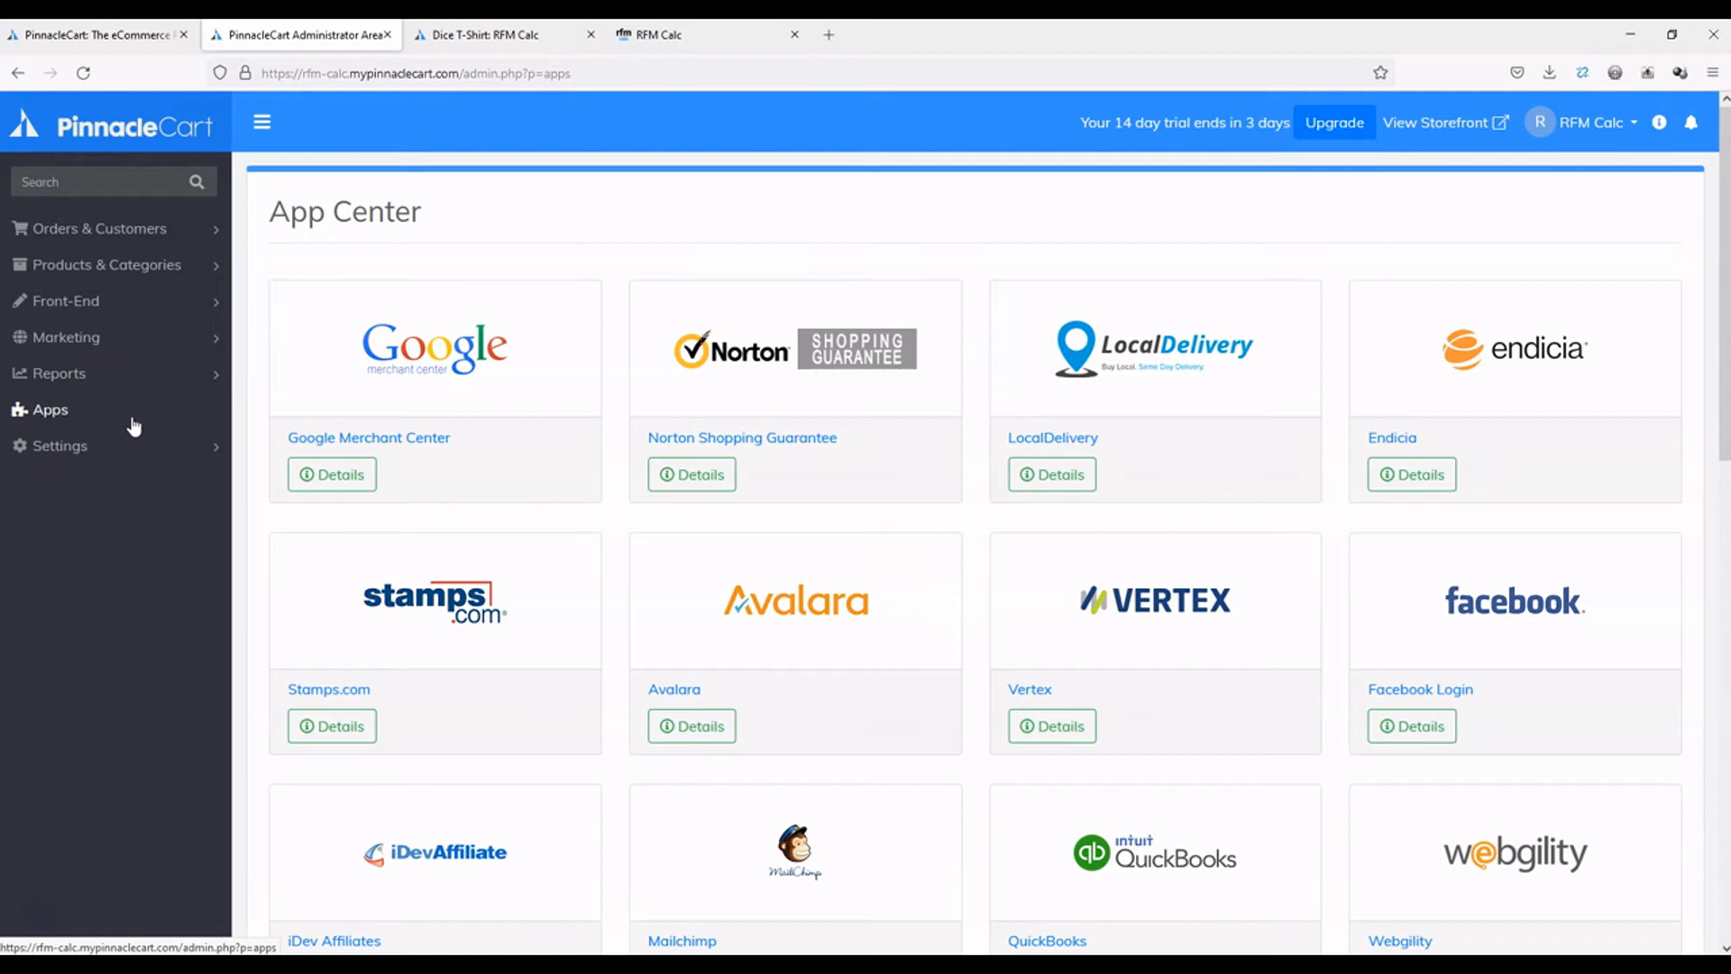
- Open the oldest order from the orders list, review its details and ordered items, and return to the list
{"action": "left_click", "coordinate": [147, 231]}
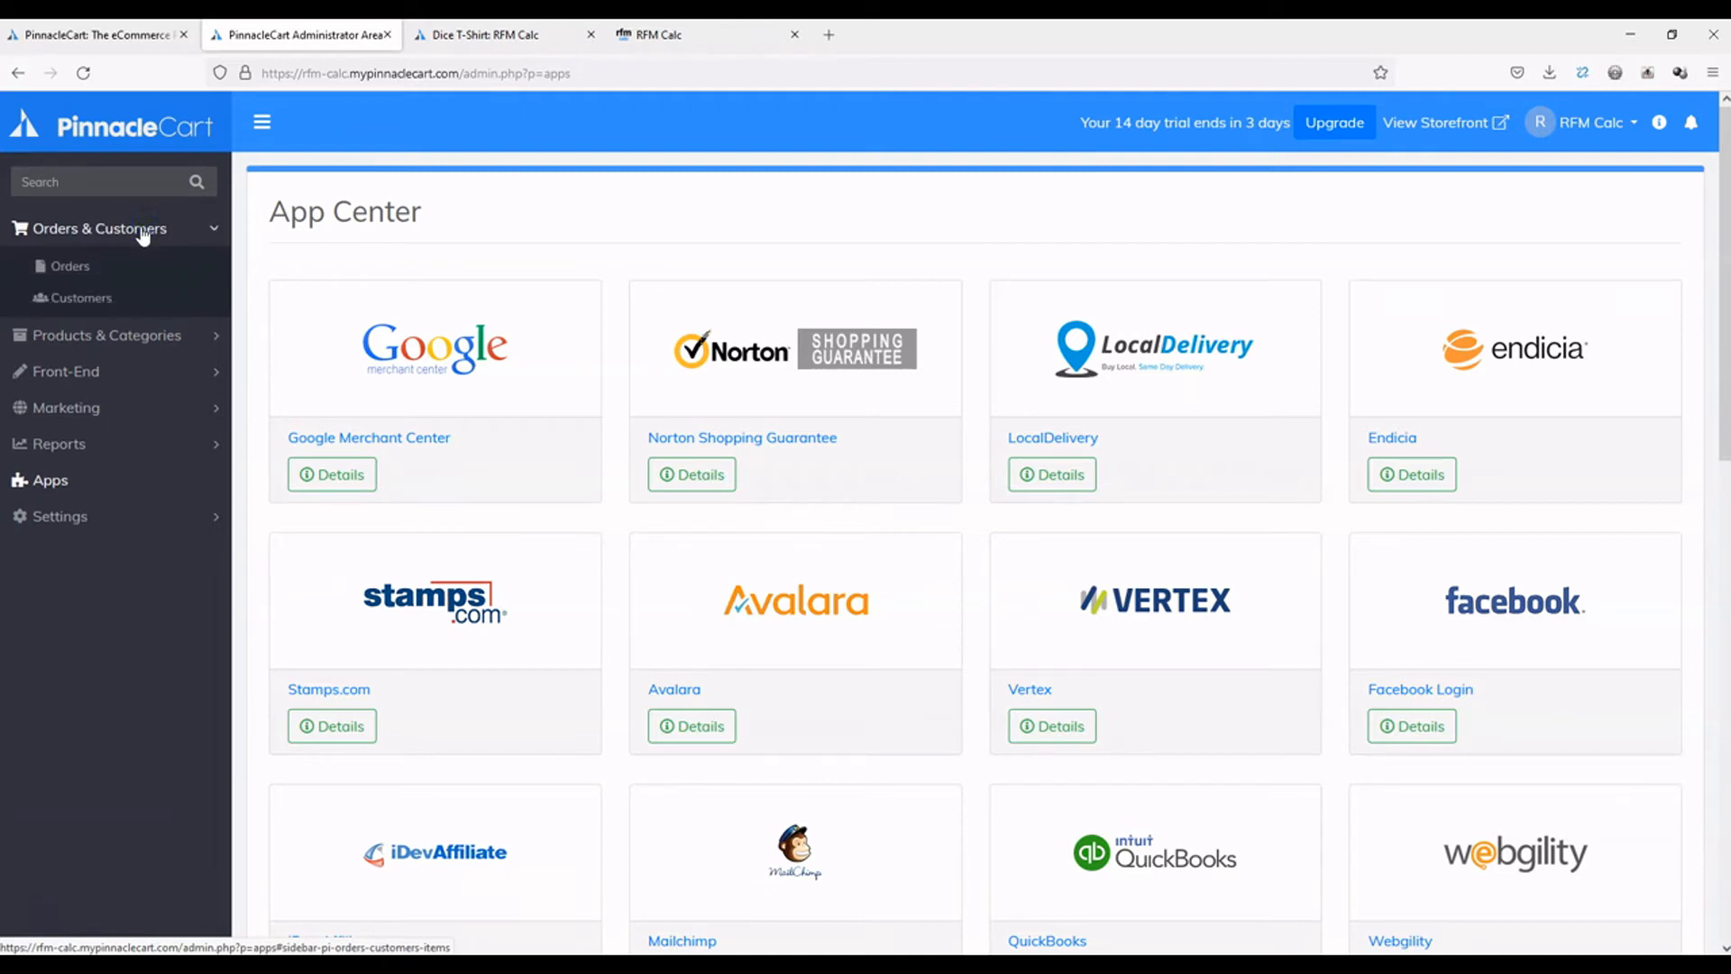
{"action": "left_click", "coordinate": [78, 269]}
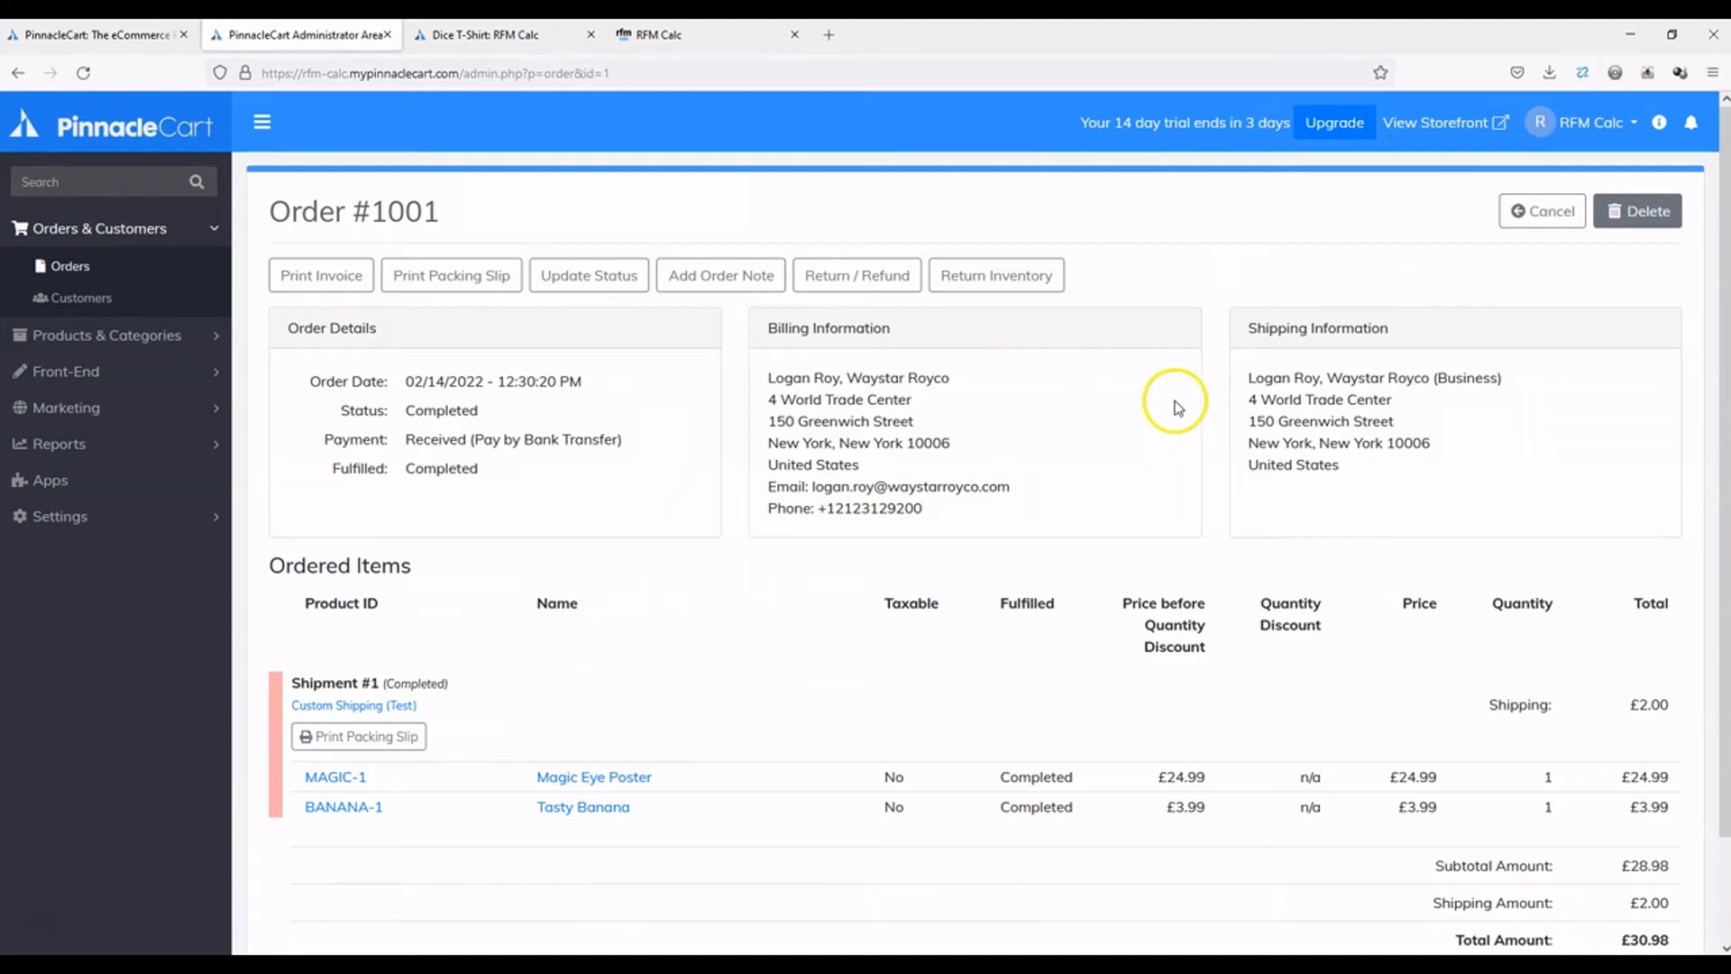
{"action": "scroll", "coordinate": [916, 463], "scroll_direction": "down", "scroll_amount": 2}
{"action": "scroll", "coordinate": [1001, 451], "scroll_direction": "up", "scroll_amount": 2}
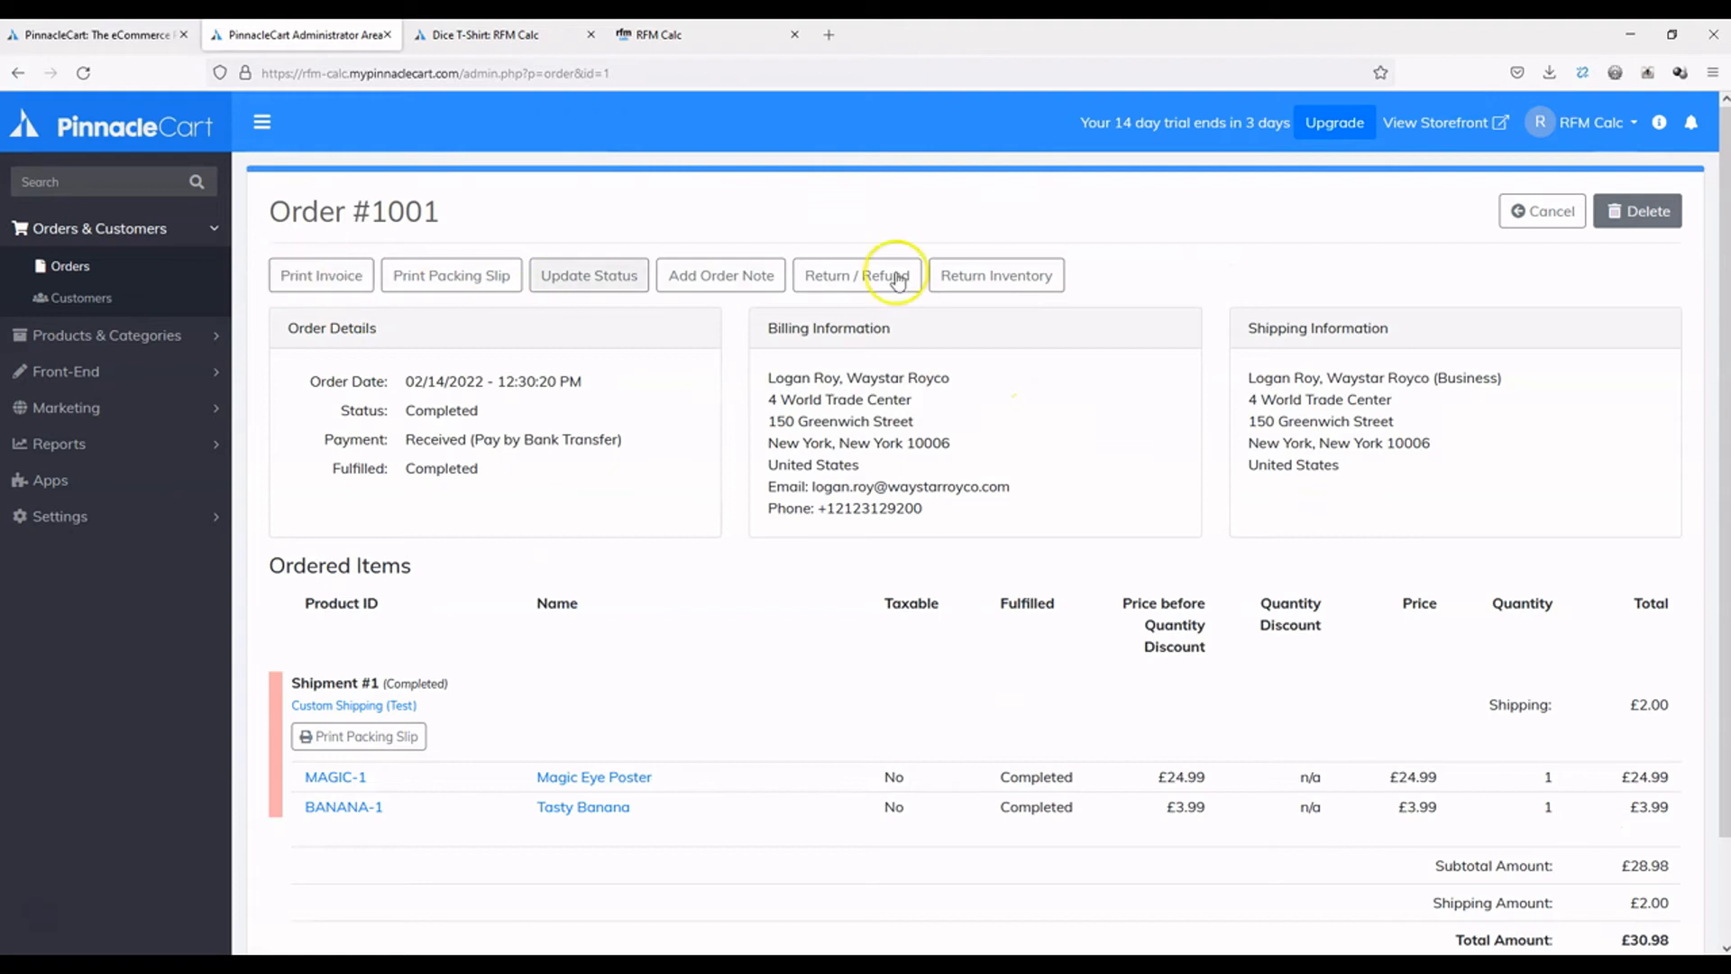
{"action": "left_click", "coordinate": [1528, 213]}
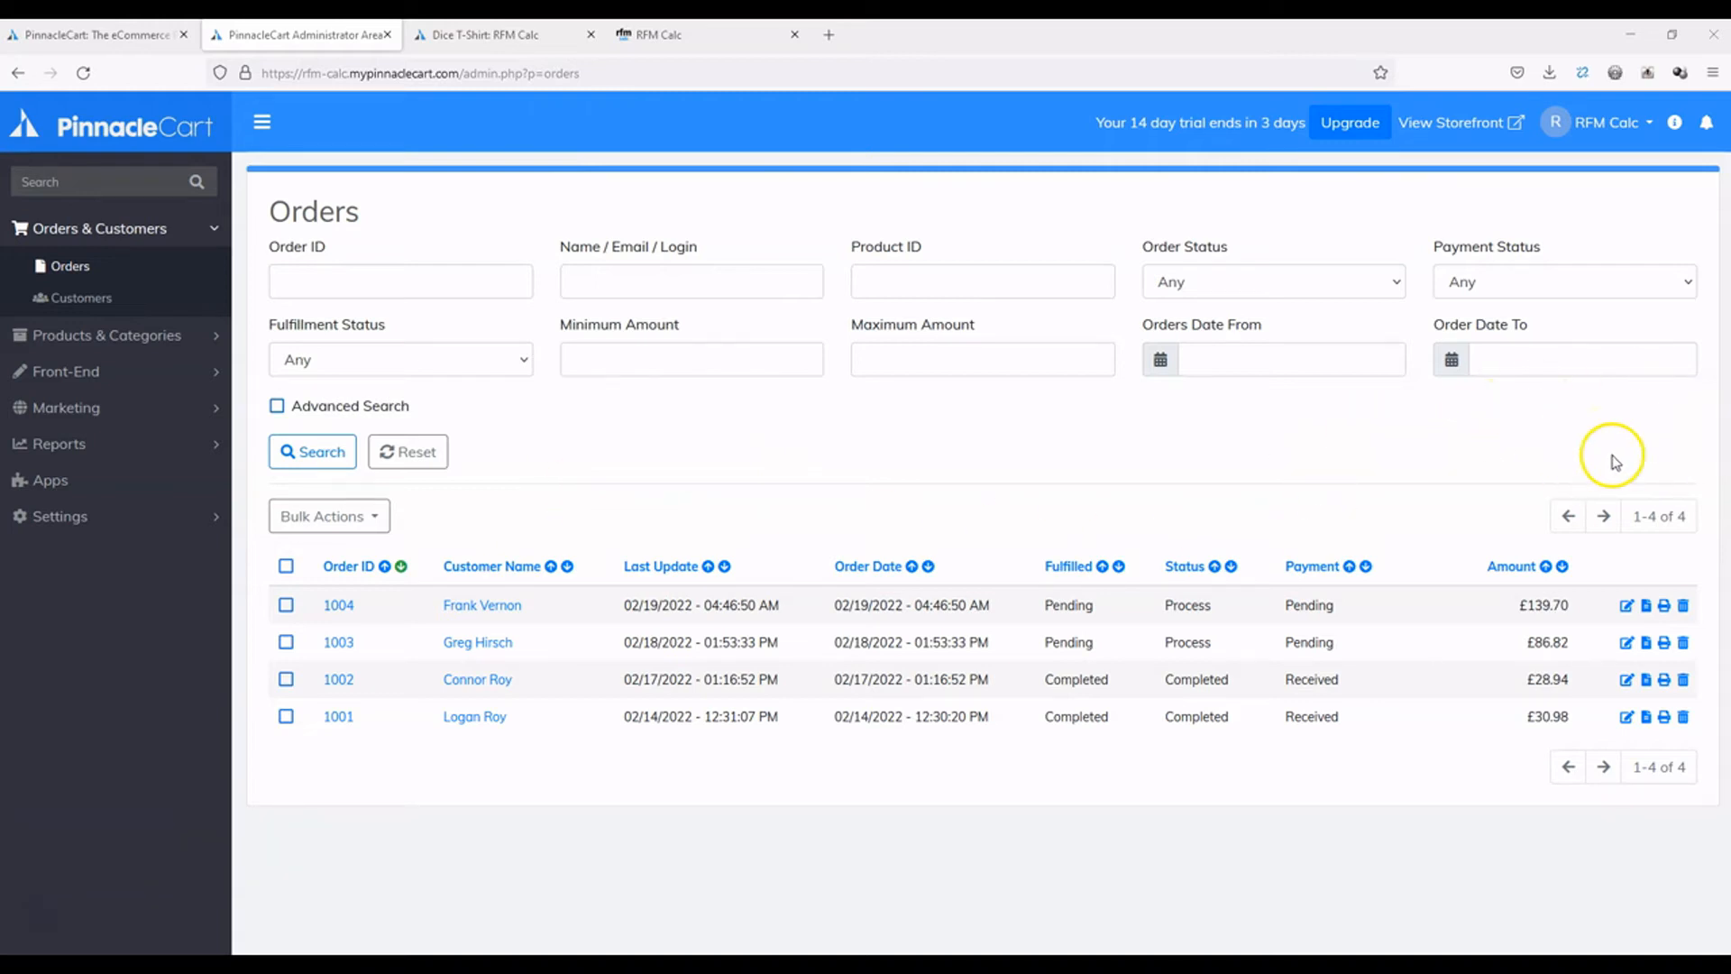
- Export all orders in the current search results and save the file as orders.csv
{"action": "left_click", "coordinate": [374, 520]}
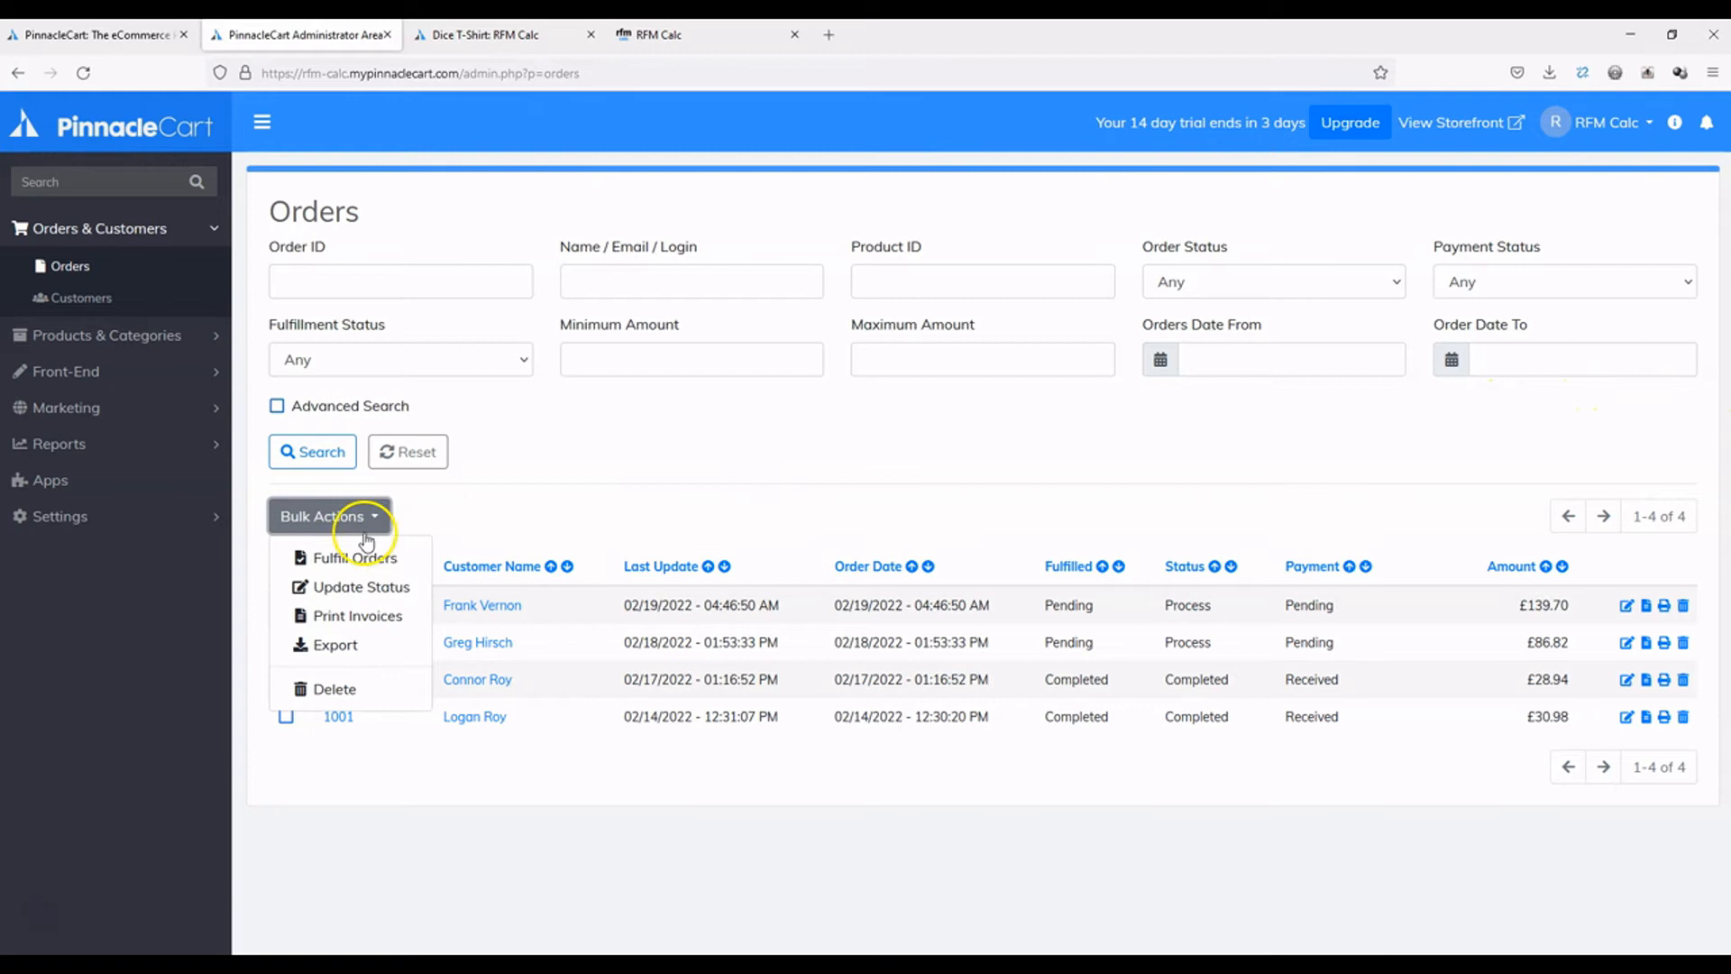
{"action": "left_click", "coordinate": [333, 647]}
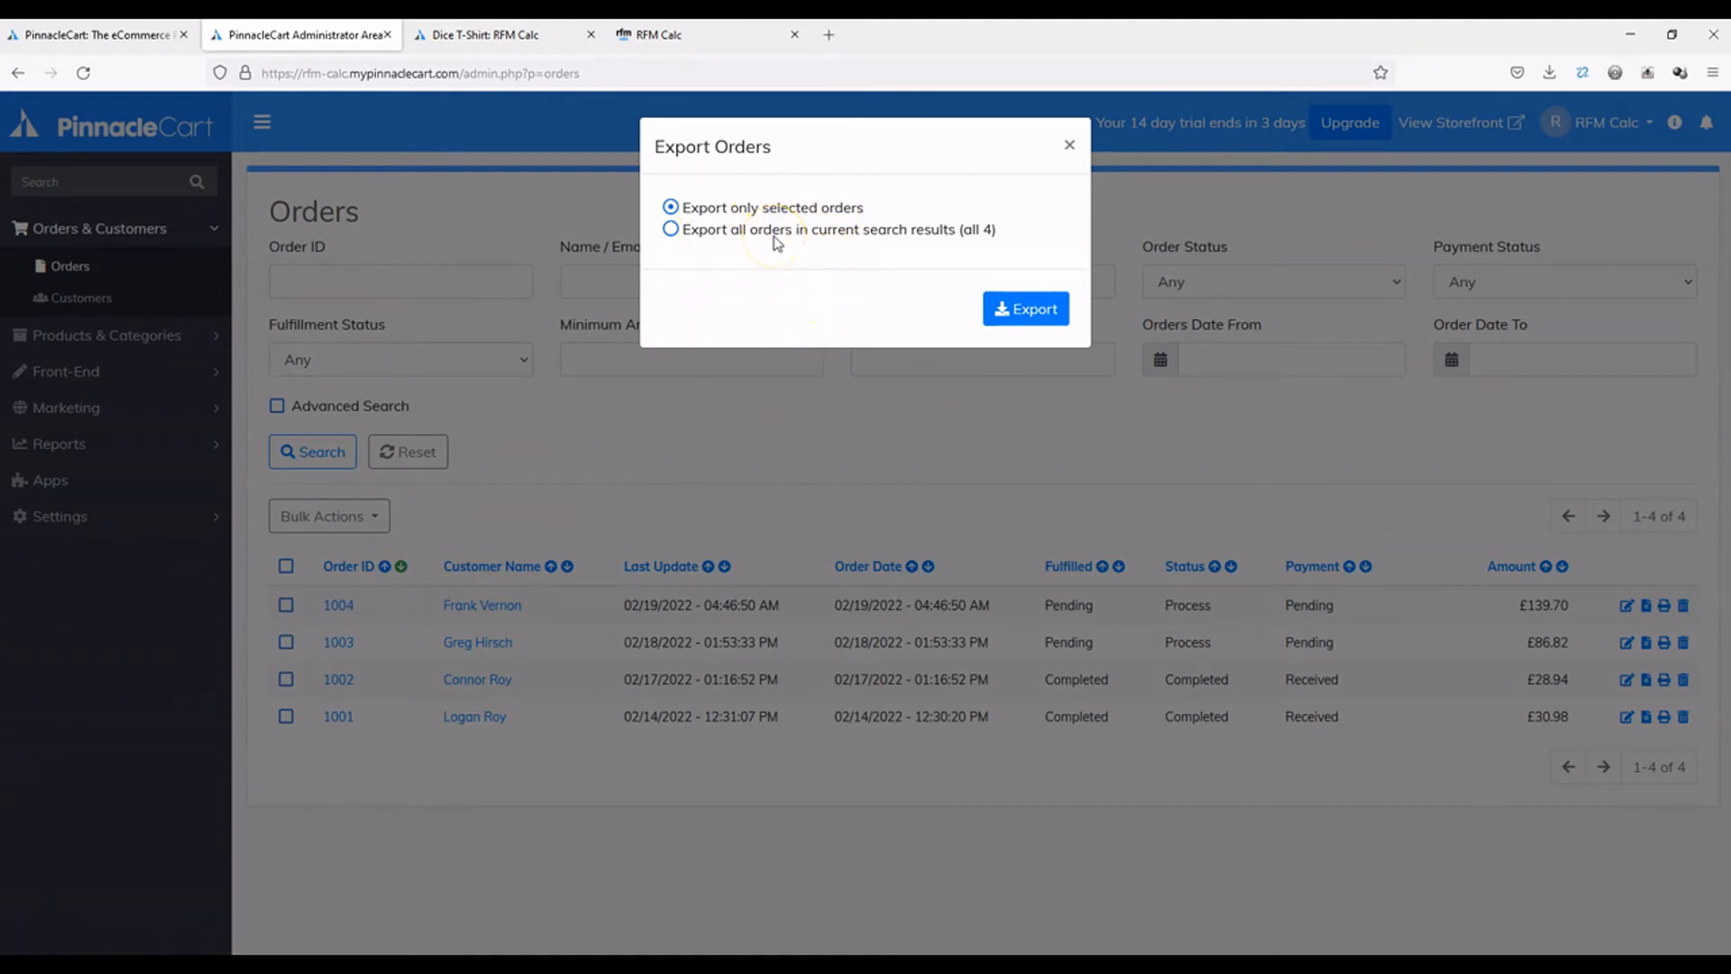
{"action": "left_click", "coordinate": [722, 231]}
{"action": "left_click", "coordinate": [1048, 309]}
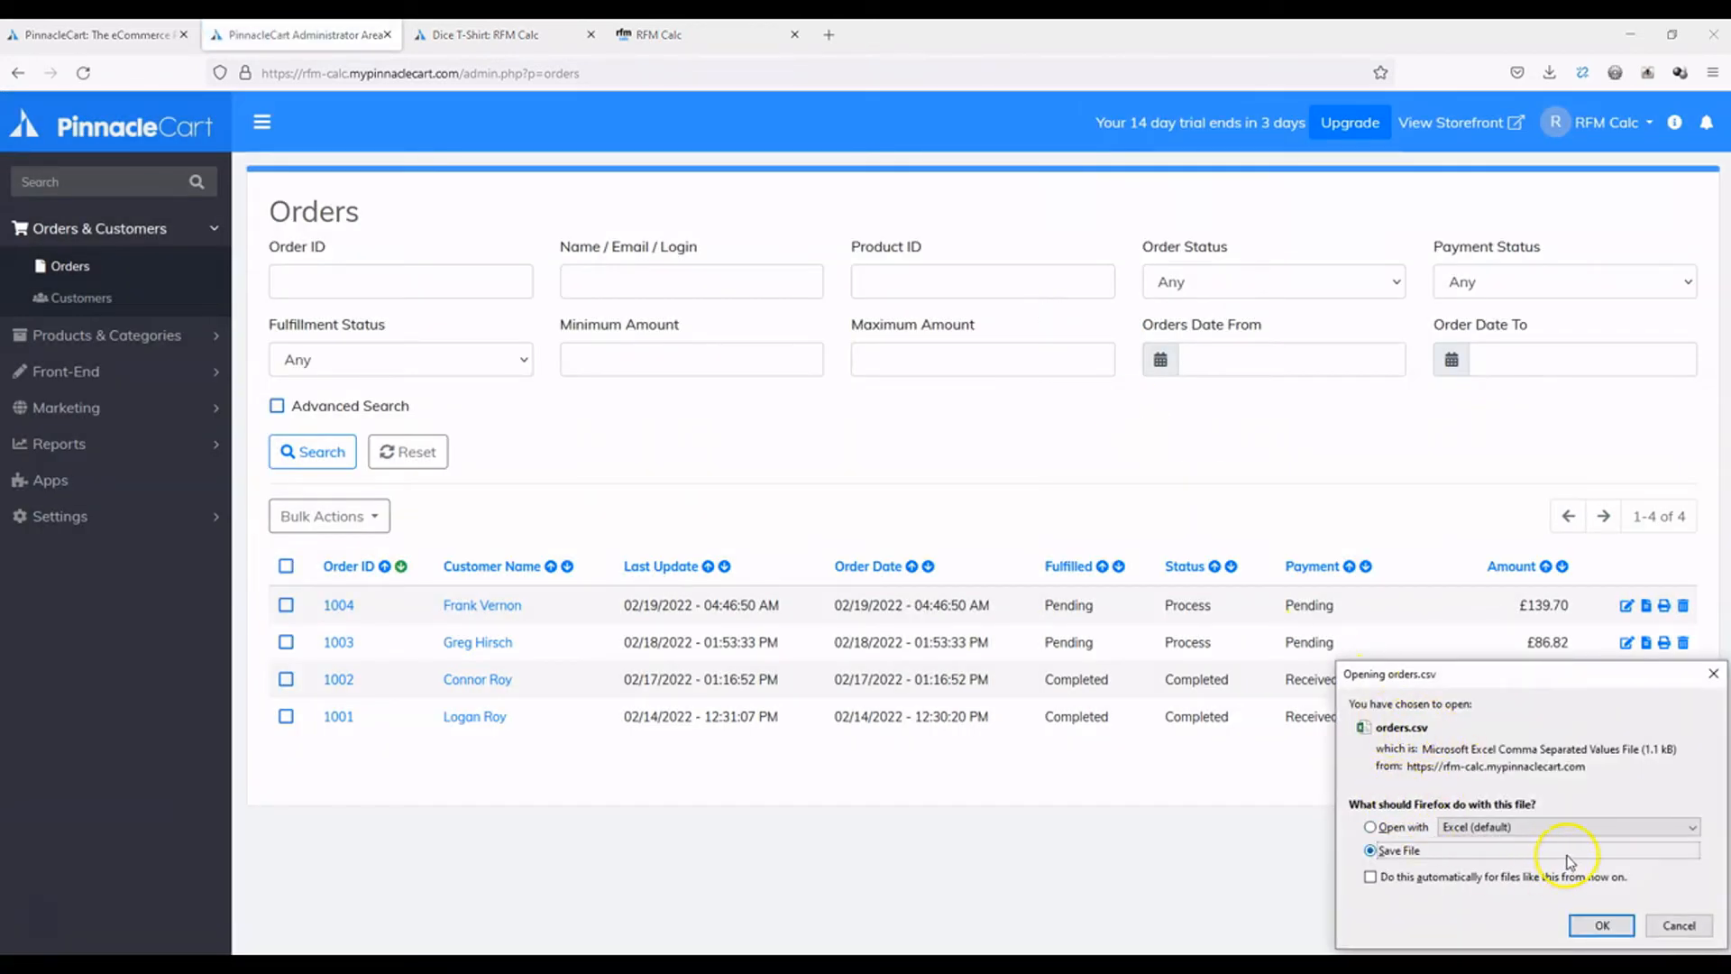
{"action": "left_click", "coordinate": [1594, 924]}
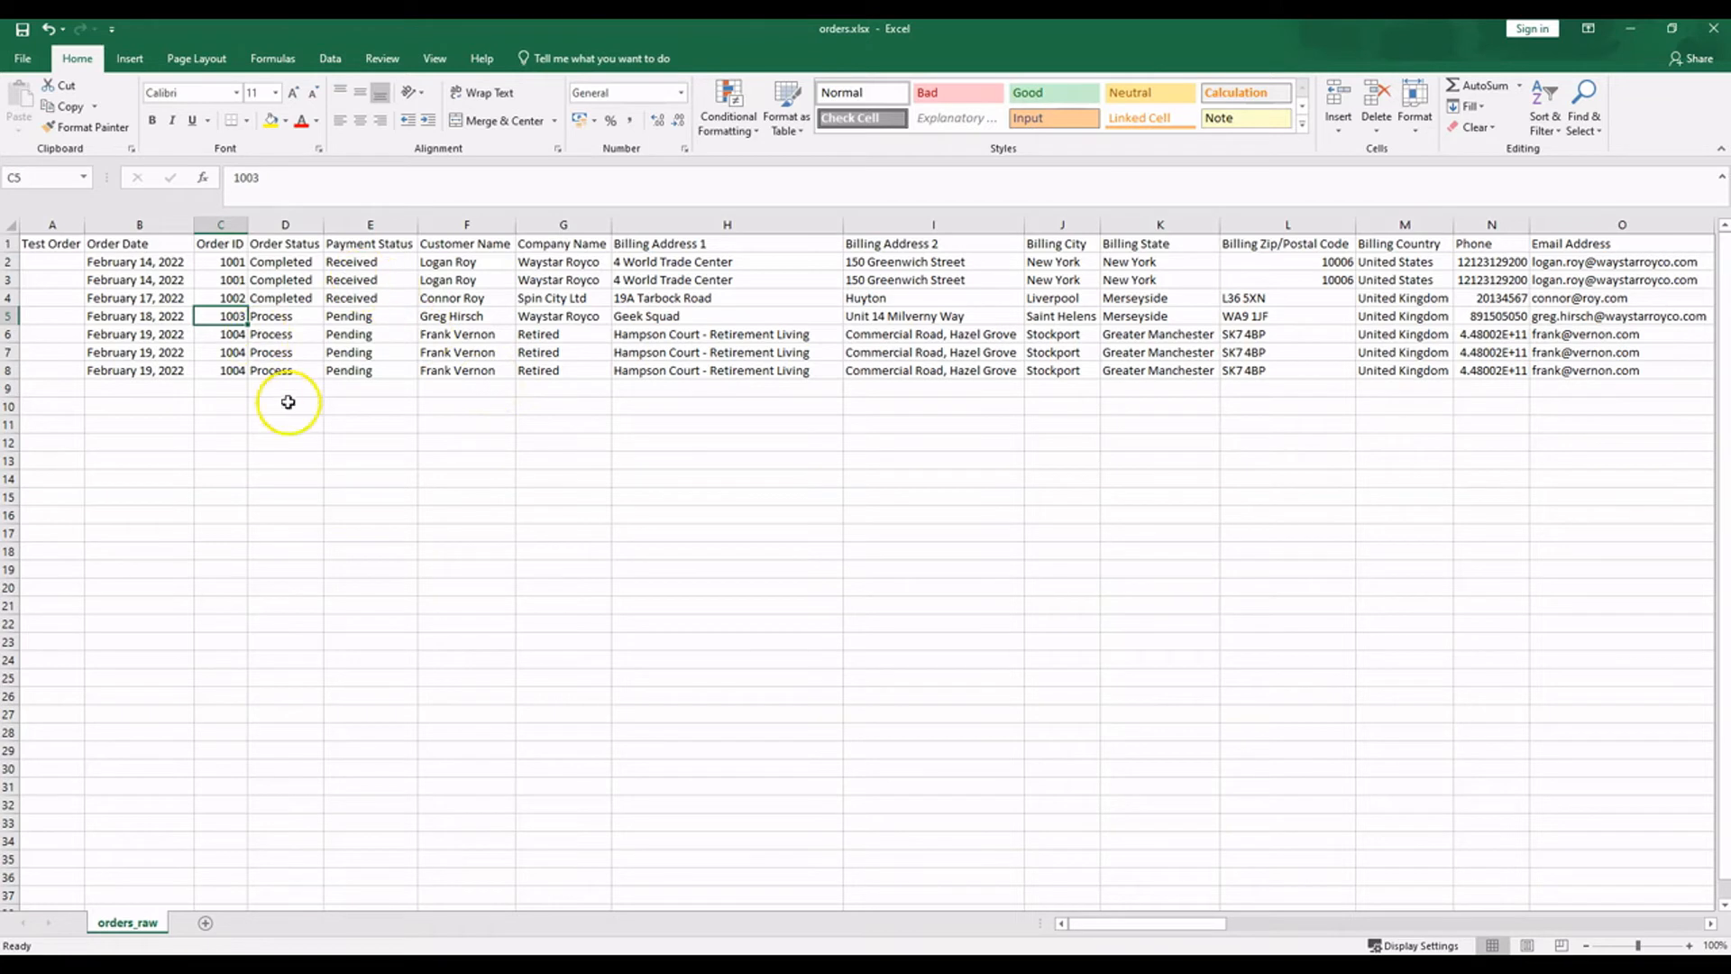
- Switch to the exported orders workbook in Excel and examine the order dates, order IDs and order statuses
{"action": "left_click", "coordinate": [171, 261]}
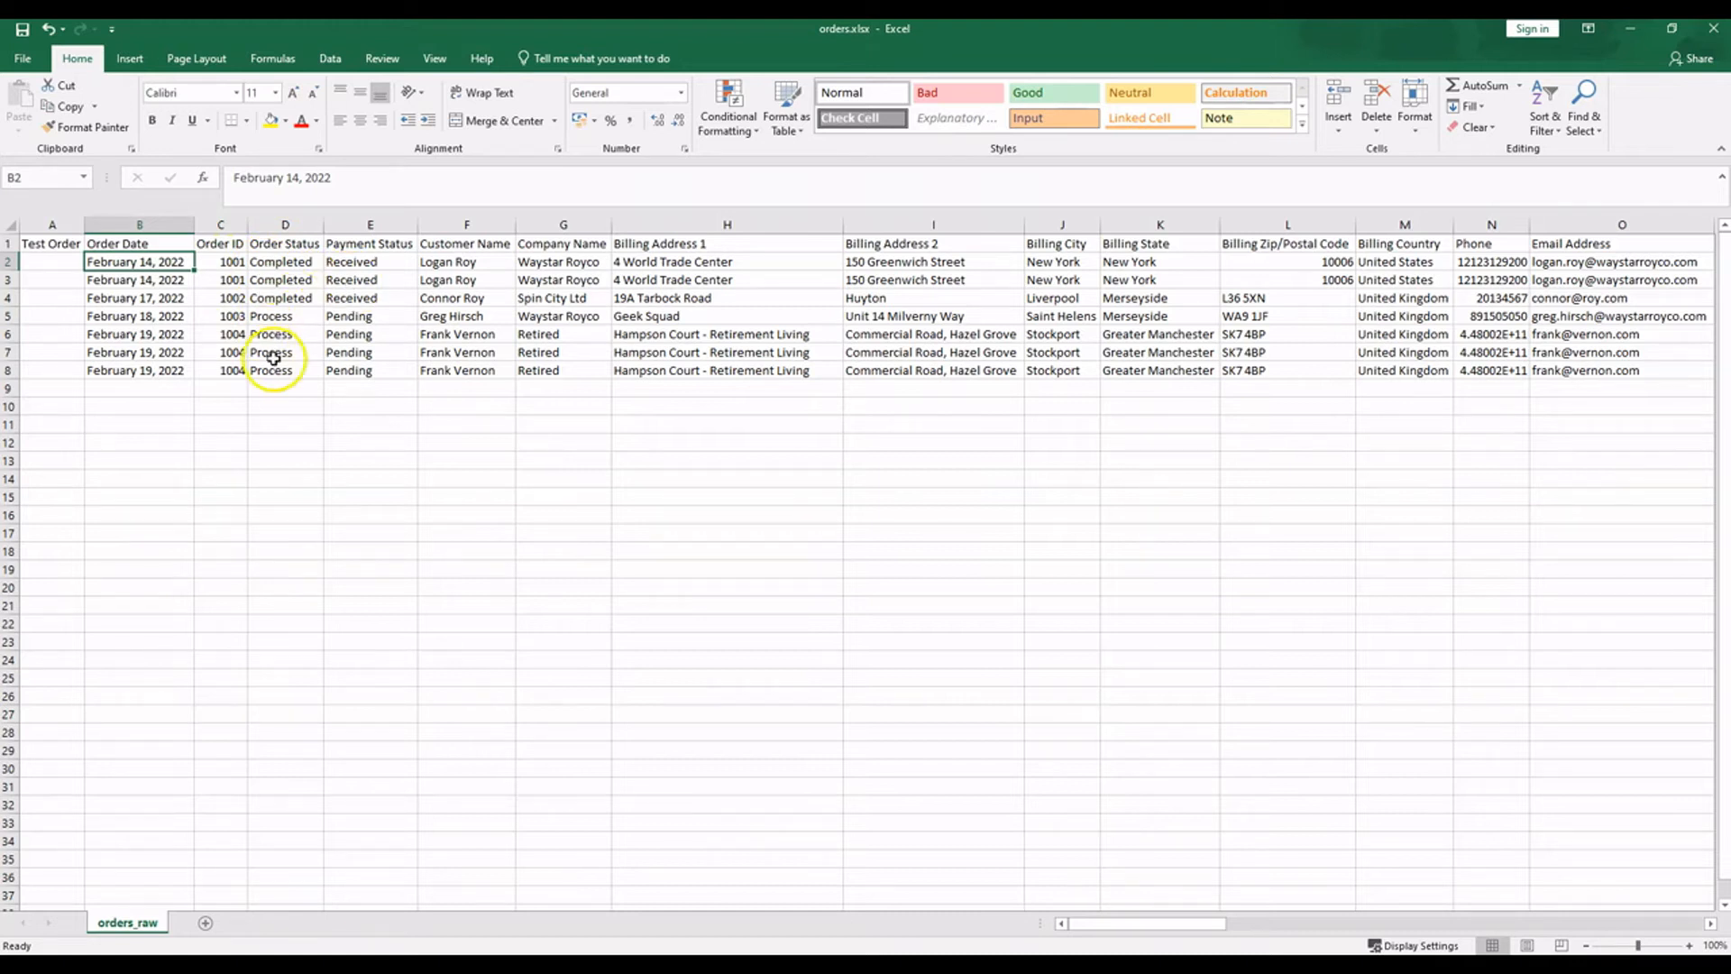
{"action": "left_click", "coordinate": [240, 372]}
{"action": "left_click_drag", "start_coordinate": [236, 372], "coordinate": [237, 323]}
{"action": "left_click", "coordinate": [240, 317]}
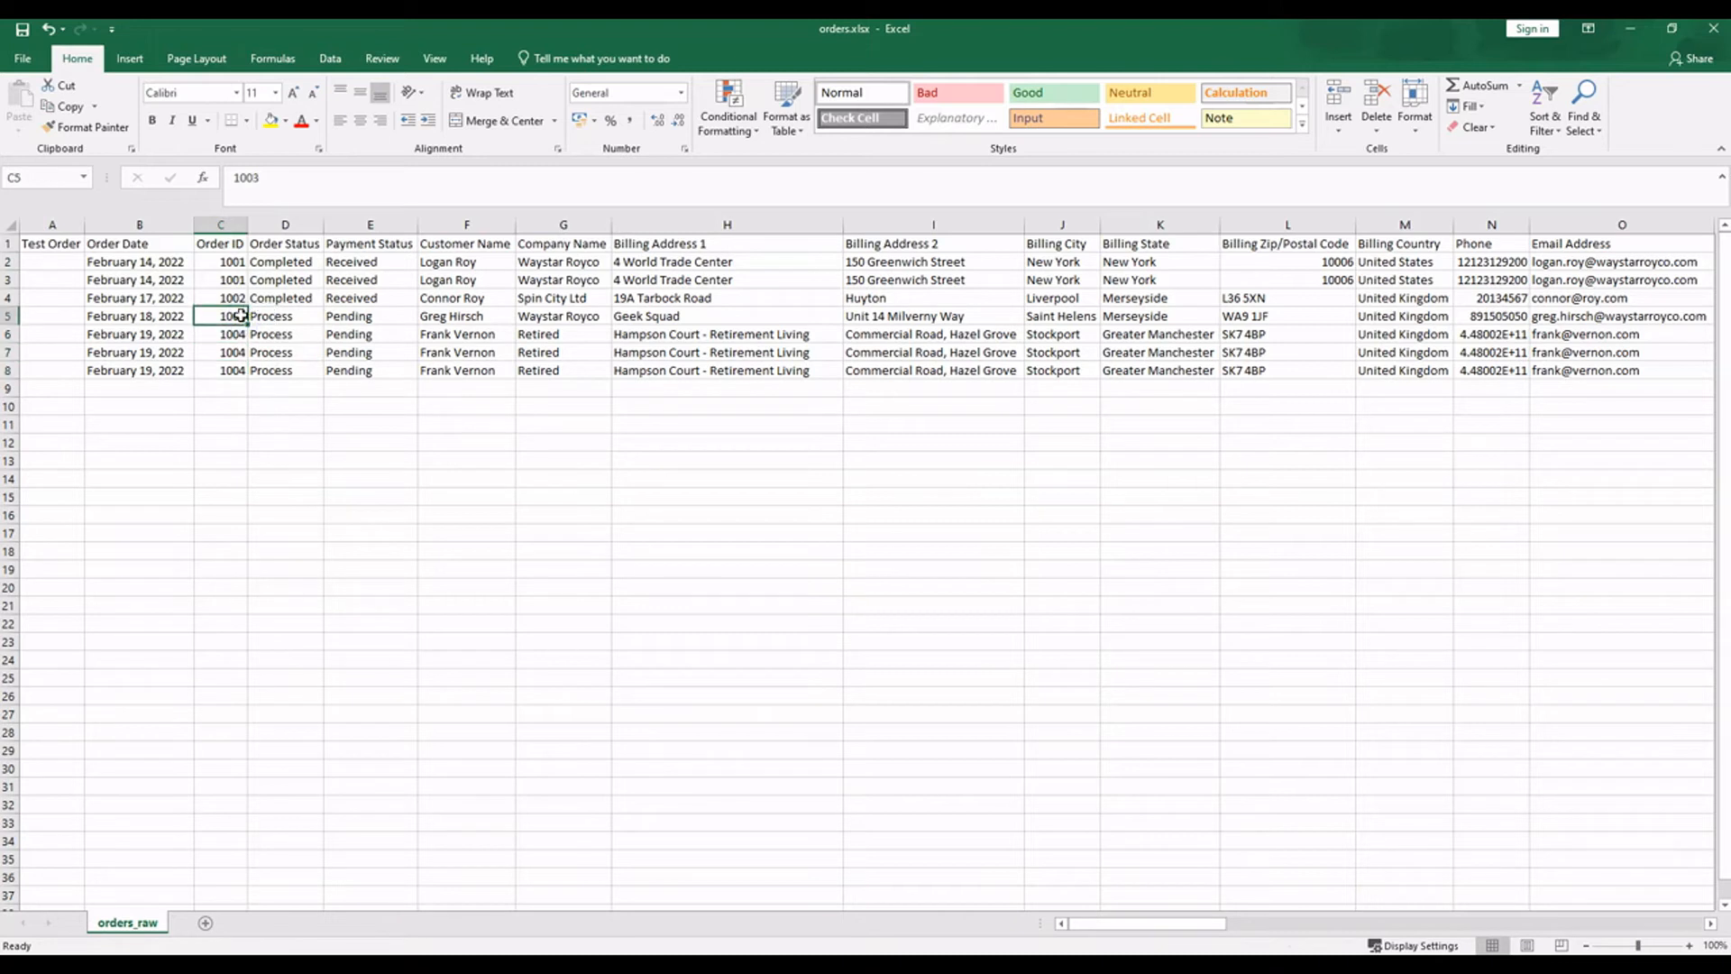
{"action": "left_click", "coordinate": [240, 298]}
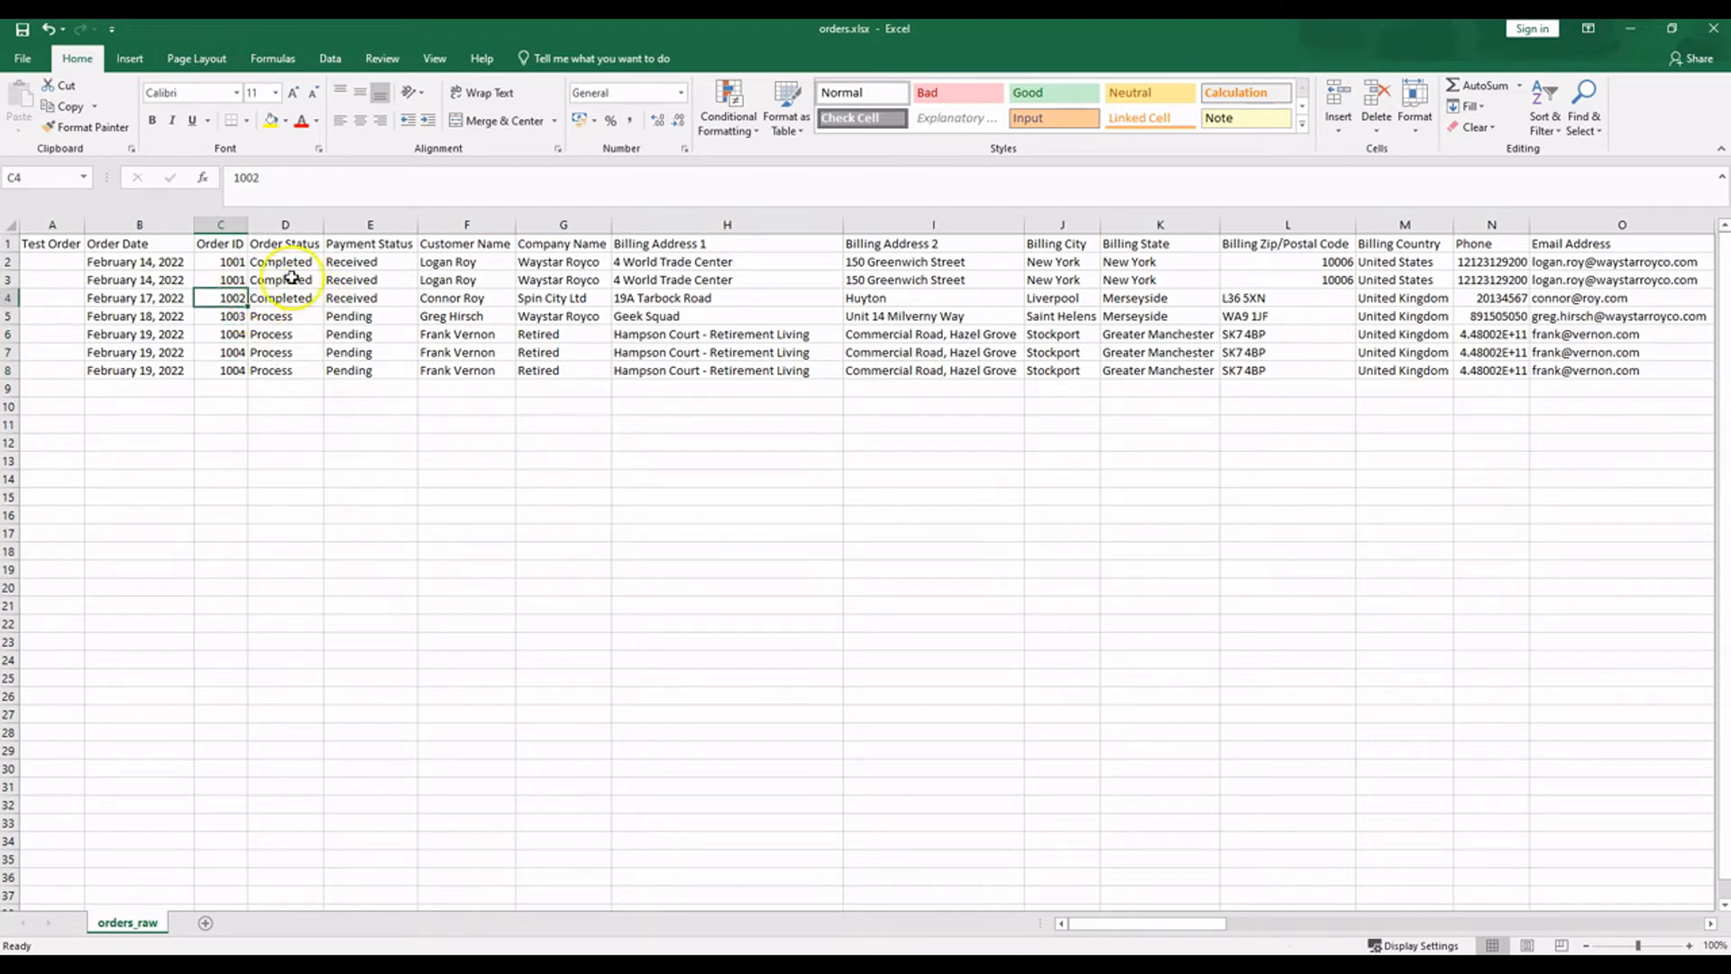
{"action": "left_click_drag", "start_coordinate": [242, 261], "coordinate": [235, 281]}
{"action": "left_click", "coordinate": [282, 318]}
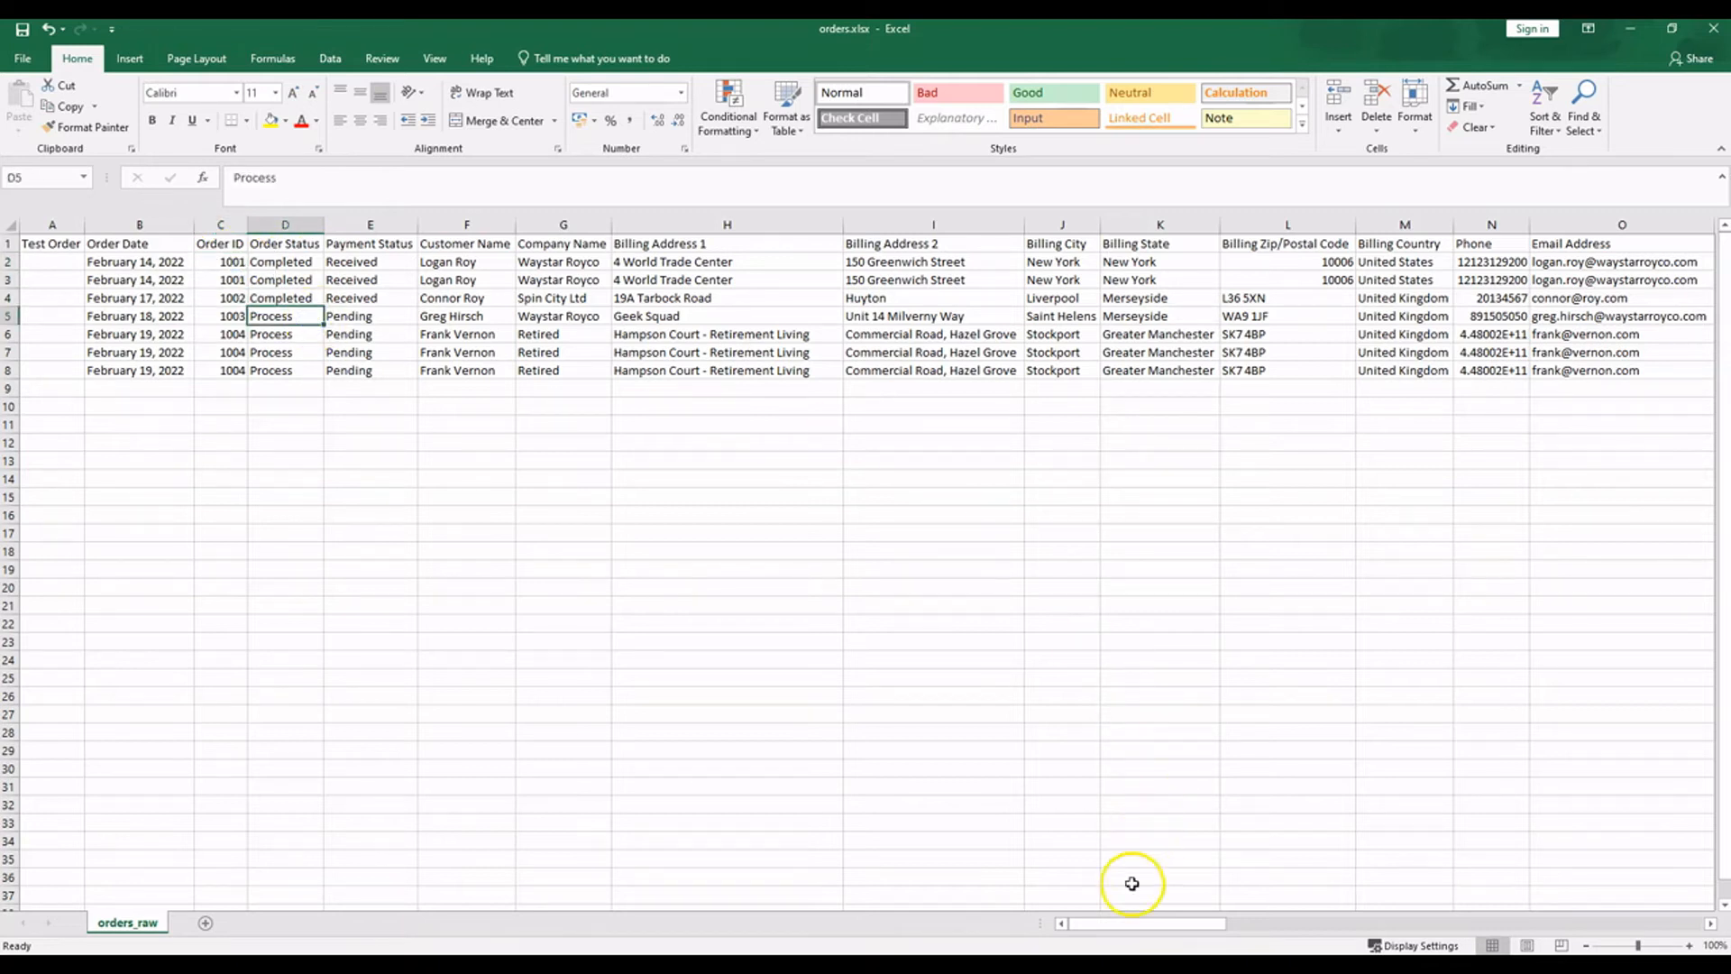
- Examine the product ID, title, quantity, price and attributes columns of the exported orders, and return to the first columns
{"action": "left_click_drag", "start_coordinate": [1116, 924], "coordinate": [1453, 917]}
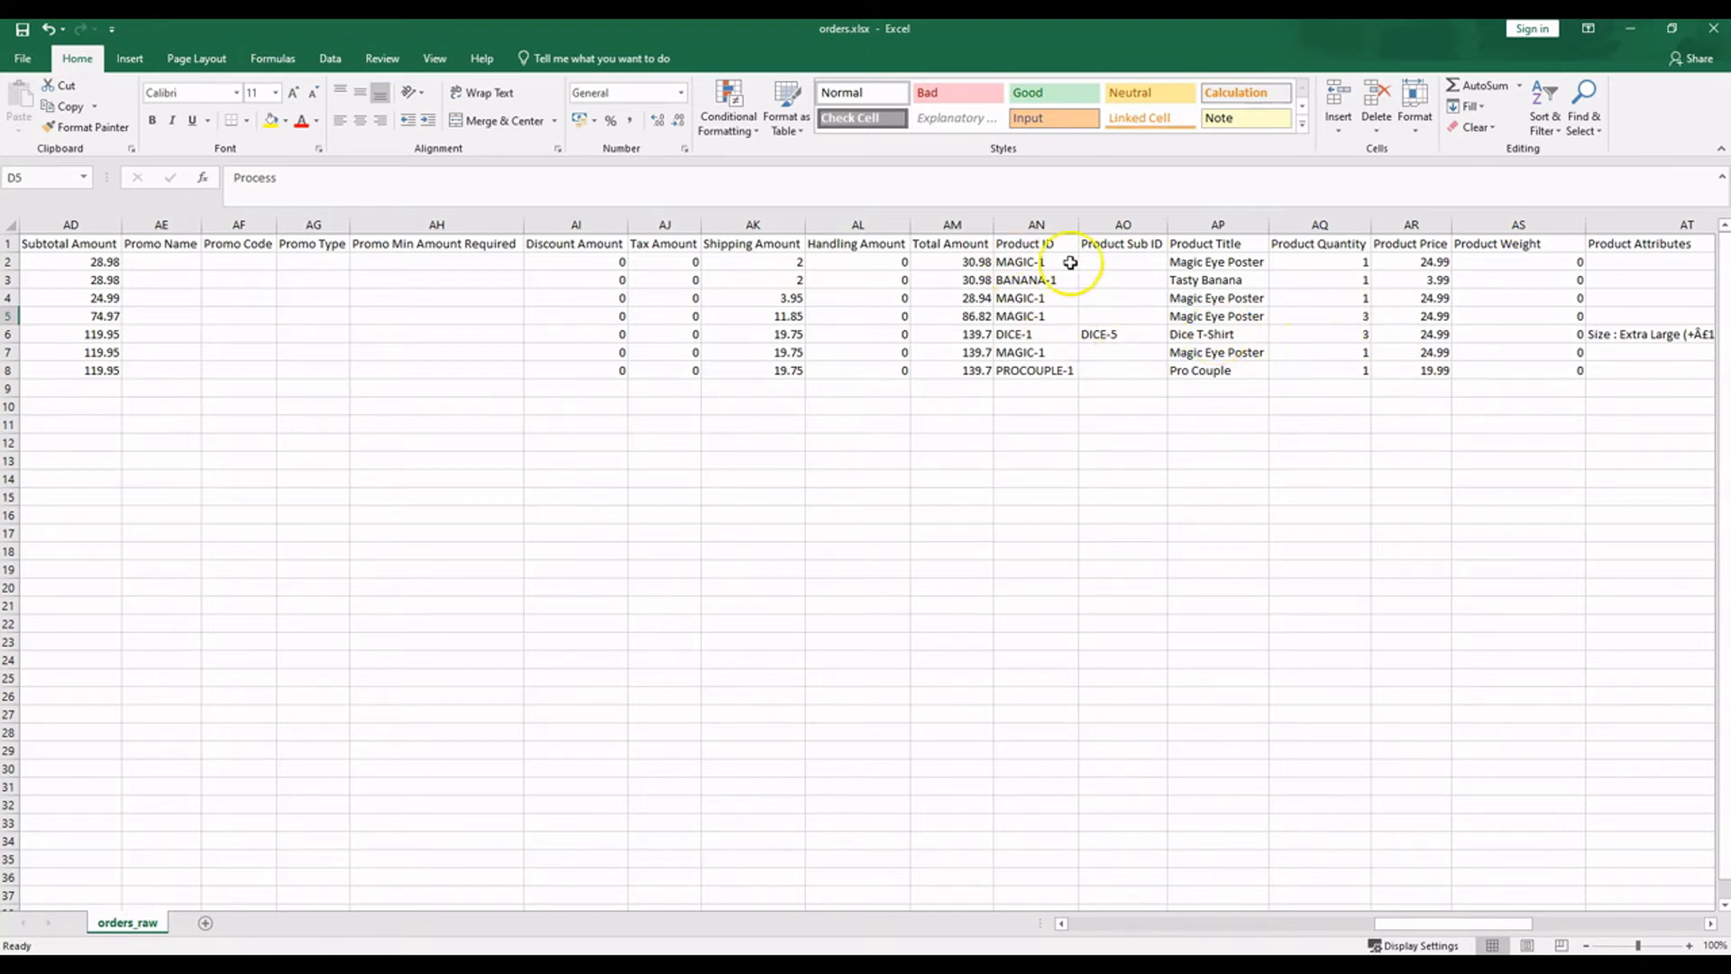
{"action": "left_click_drag", "start_coordinate": [1423, 926], "coordinate": [1520, 913]}
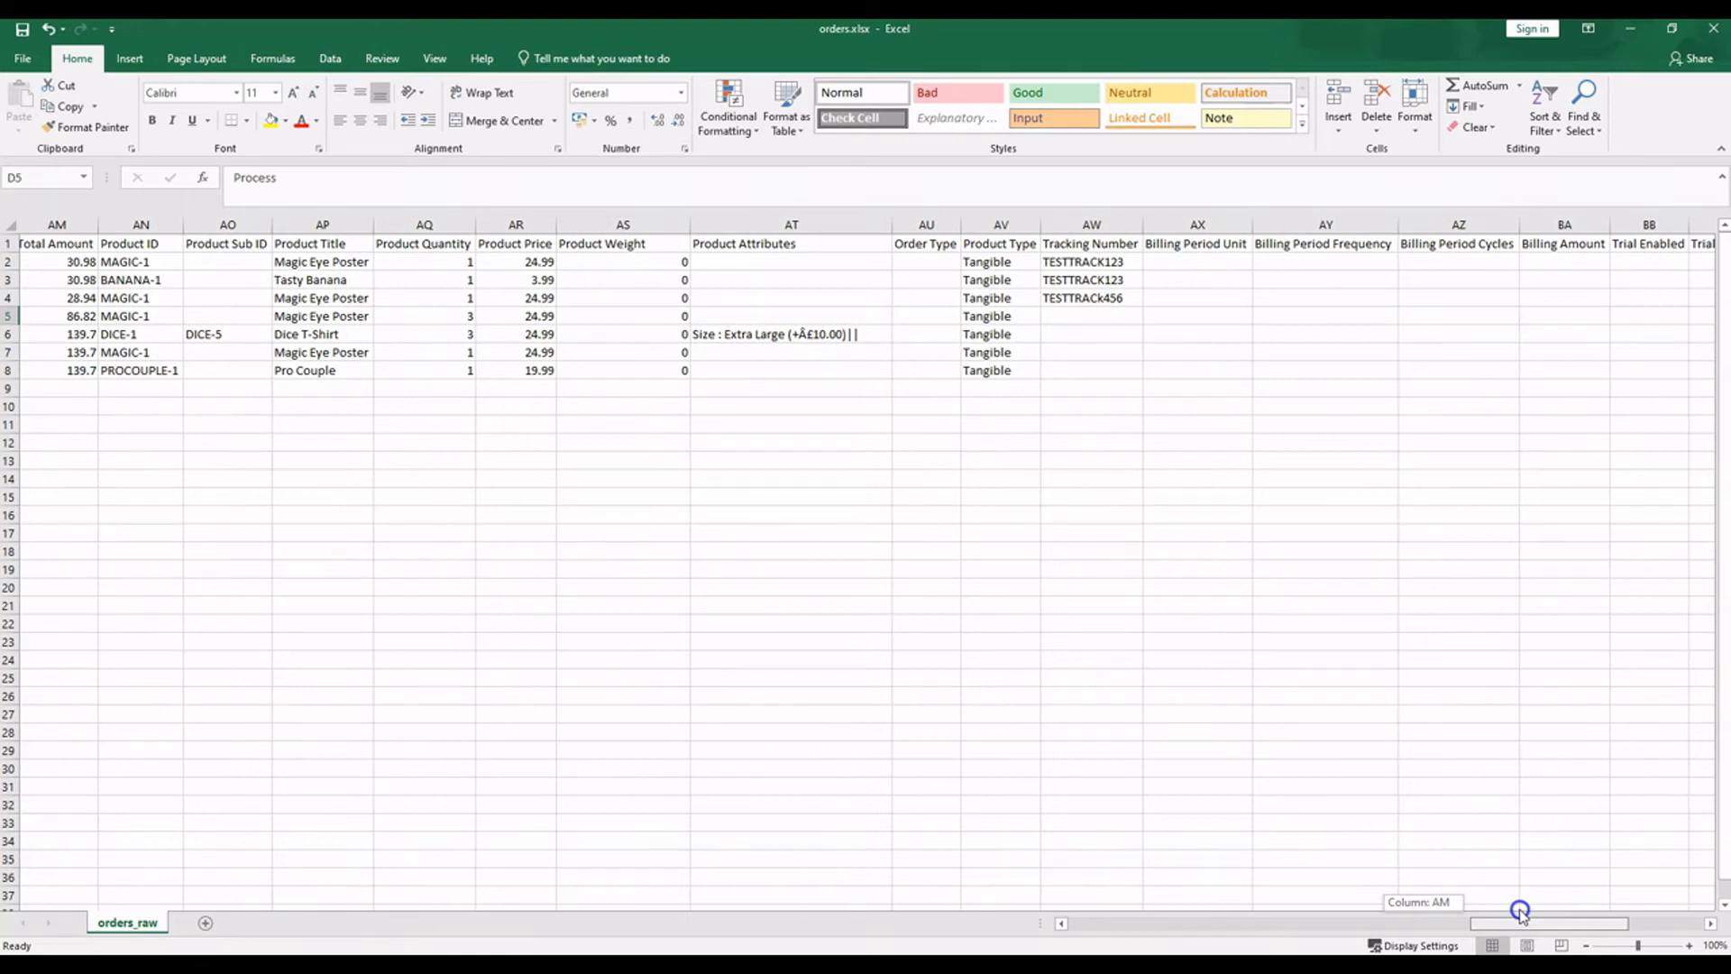
{"action": "left_click_drag", "start_coordinate": [1520, 911], "coordinate": [1520, 911]}
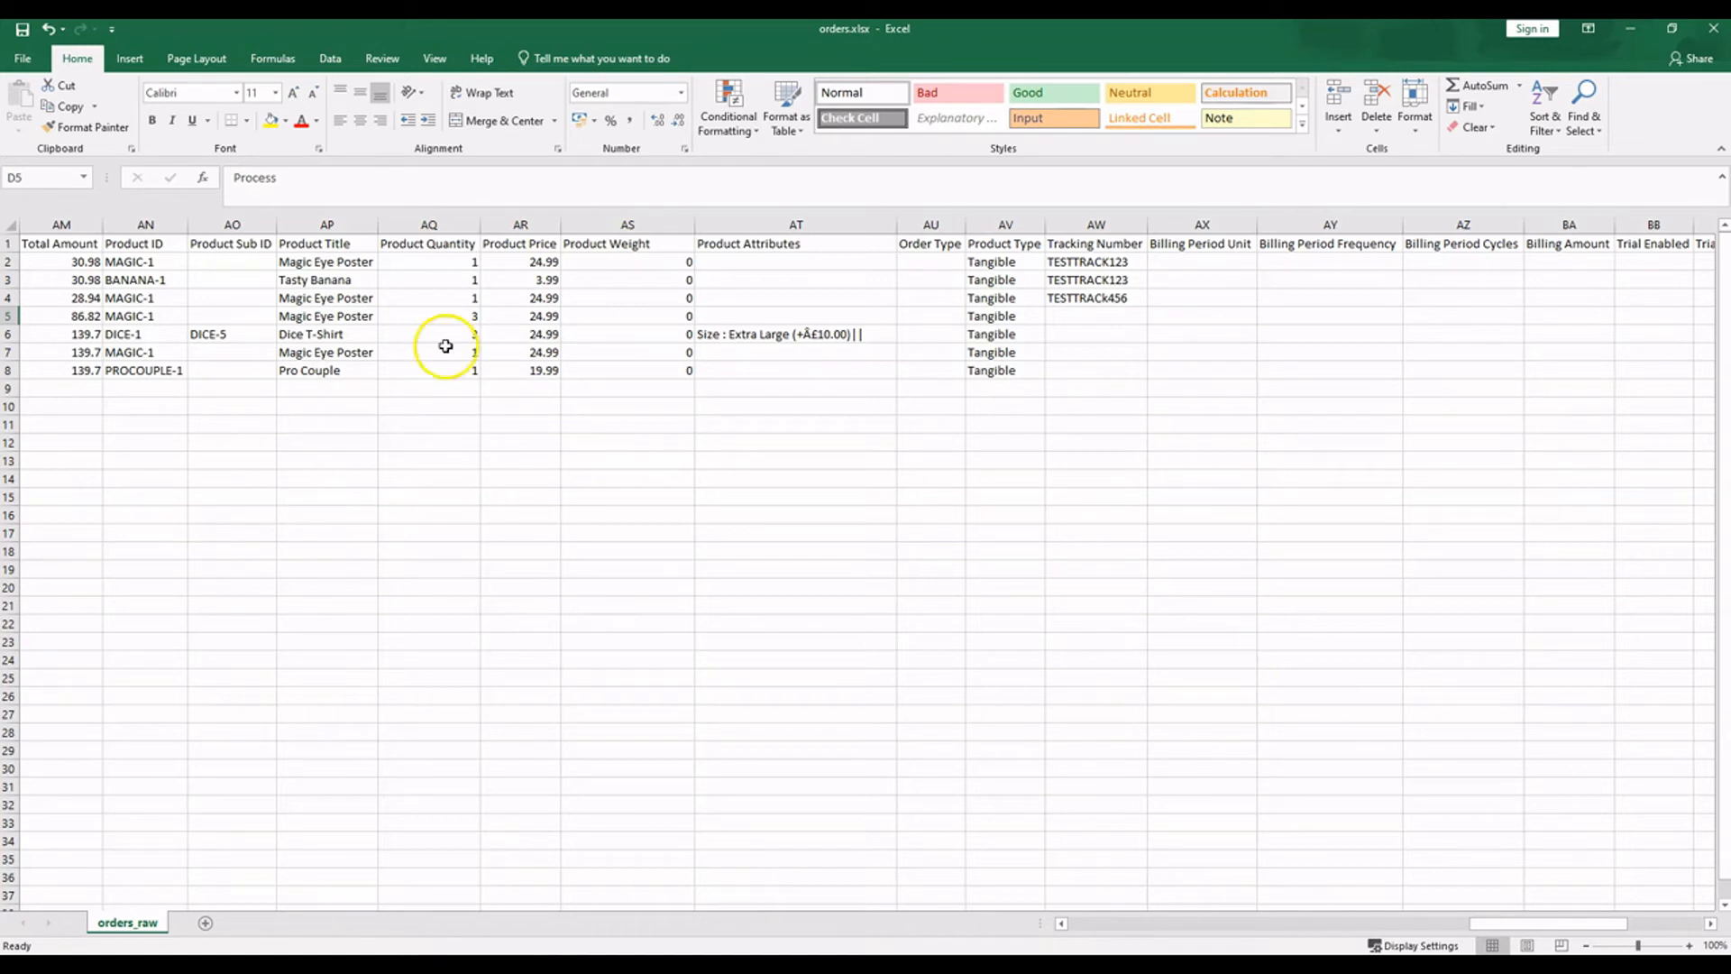
{"action": "left_click_drag", "start_coordinate": [1560, 923], "coordinate": [1028, 906]}
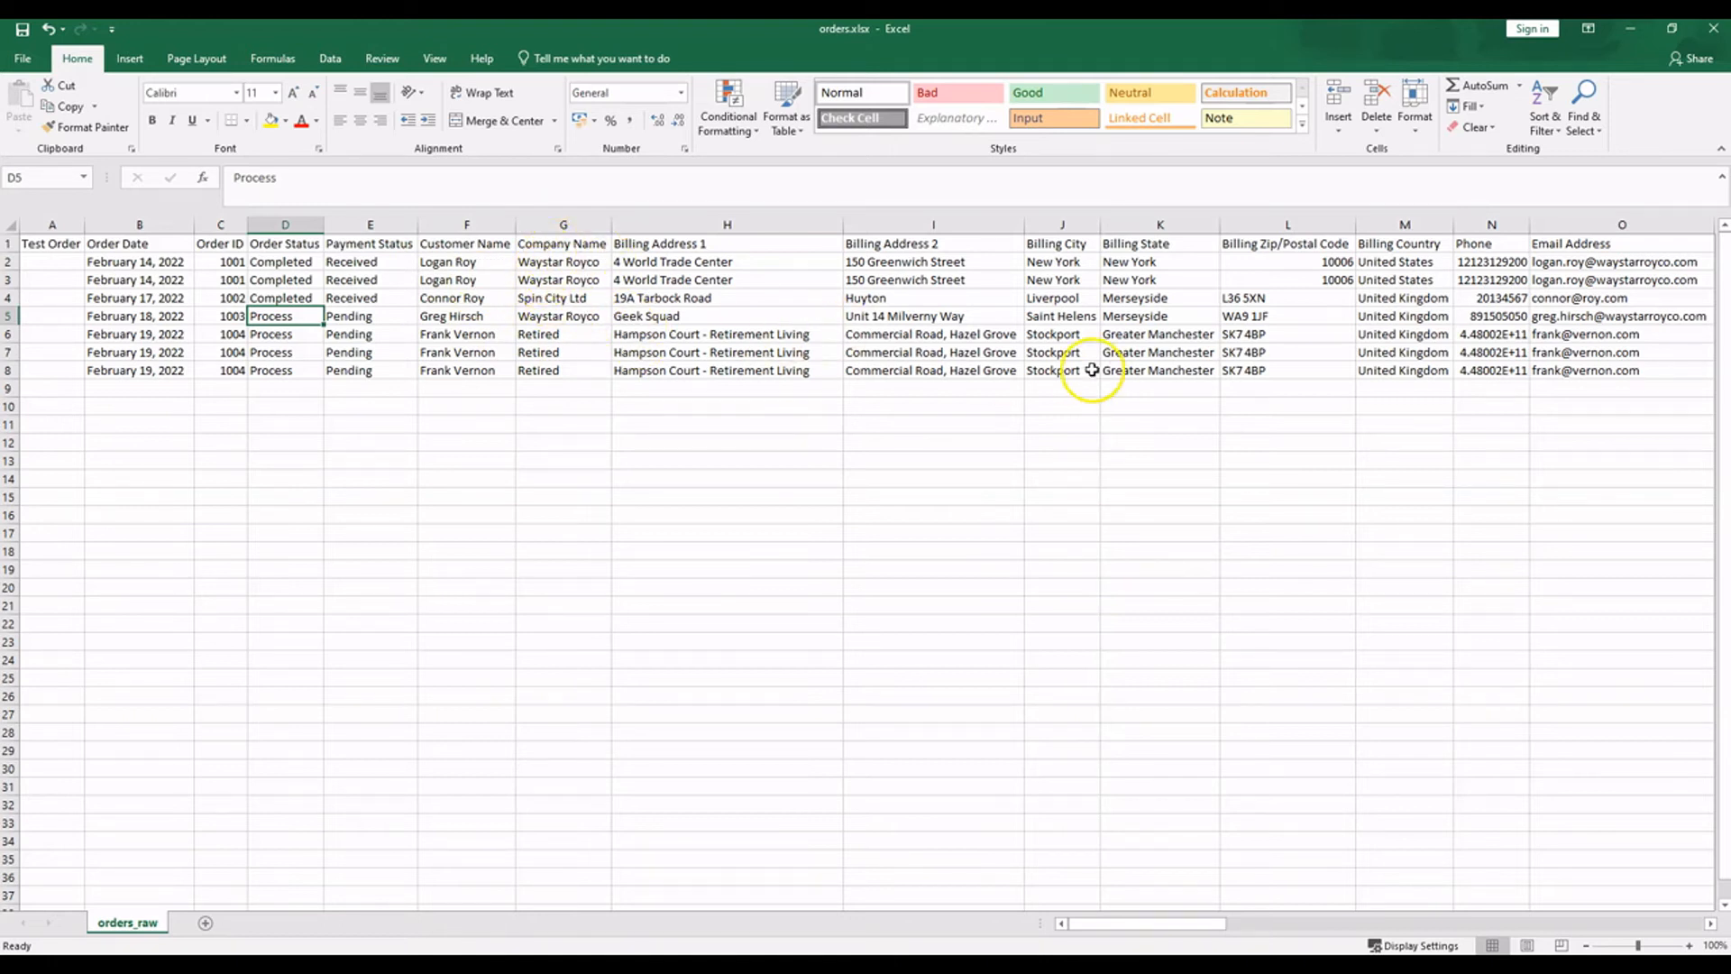
- Examine the email, shipment and shipping address columns, and select the shipping company name in the third order row
{"action": "left_click_drag", "start_coordinate": [1128, 929], "coordinate": [1222, 927]}
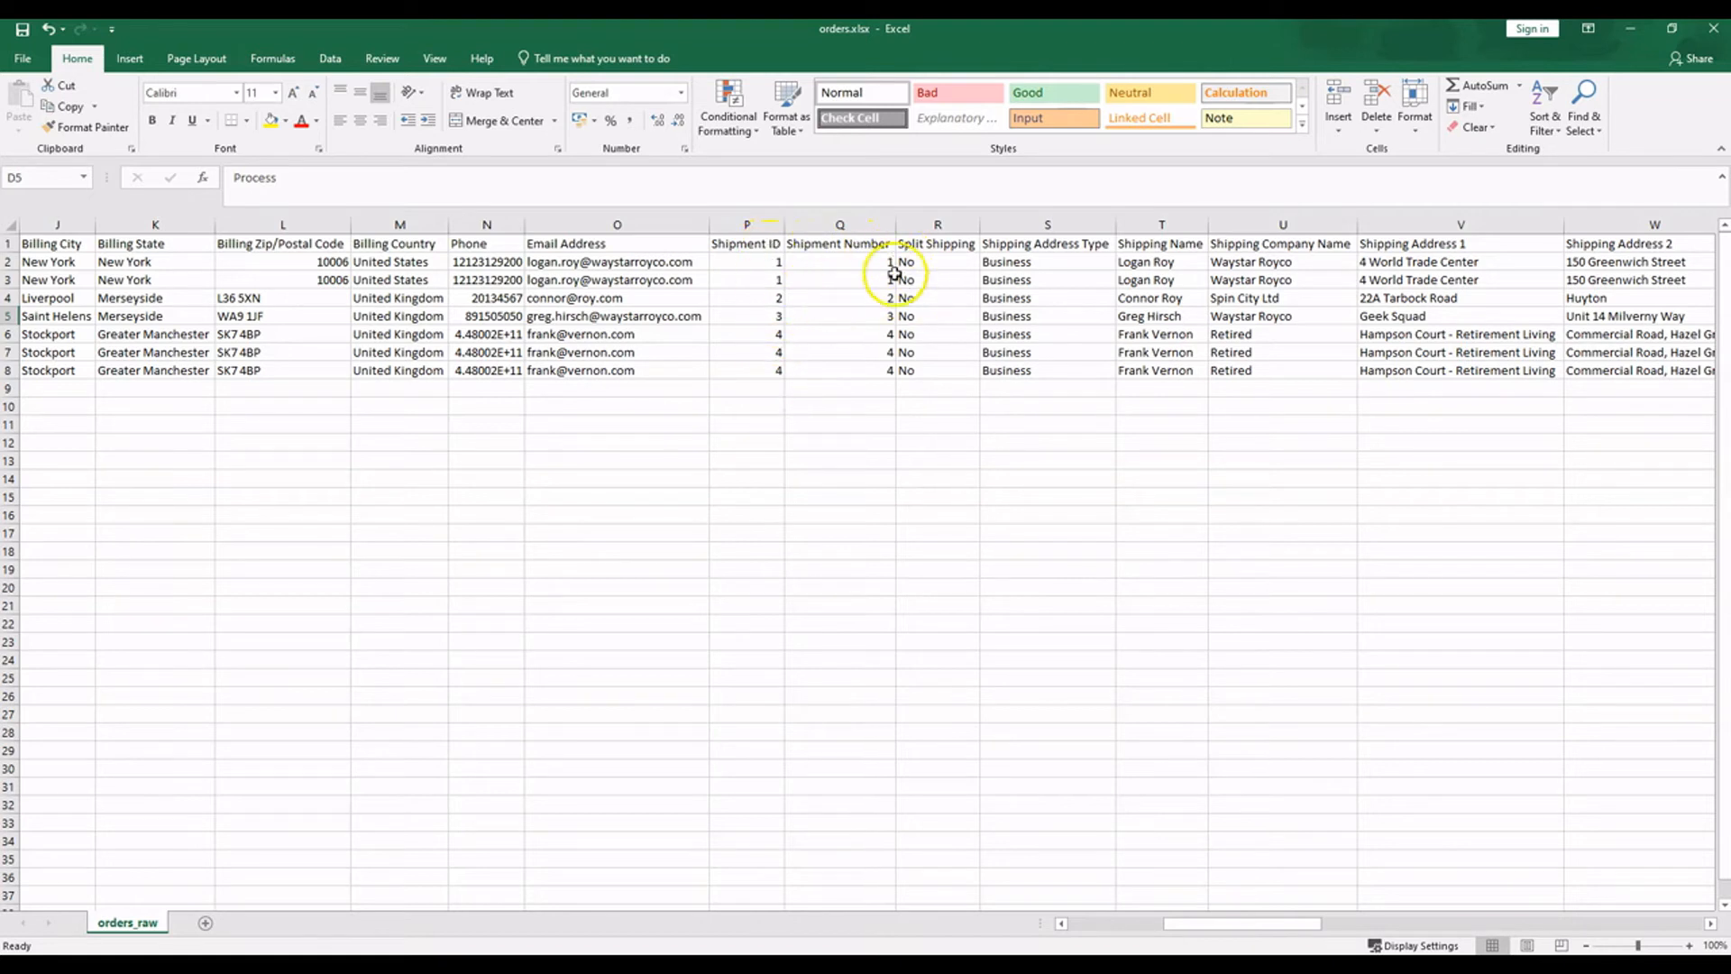
{"action": "left_click_drag", "start_coordinate": [1195, 925], "coordinate": [1244, 926]}
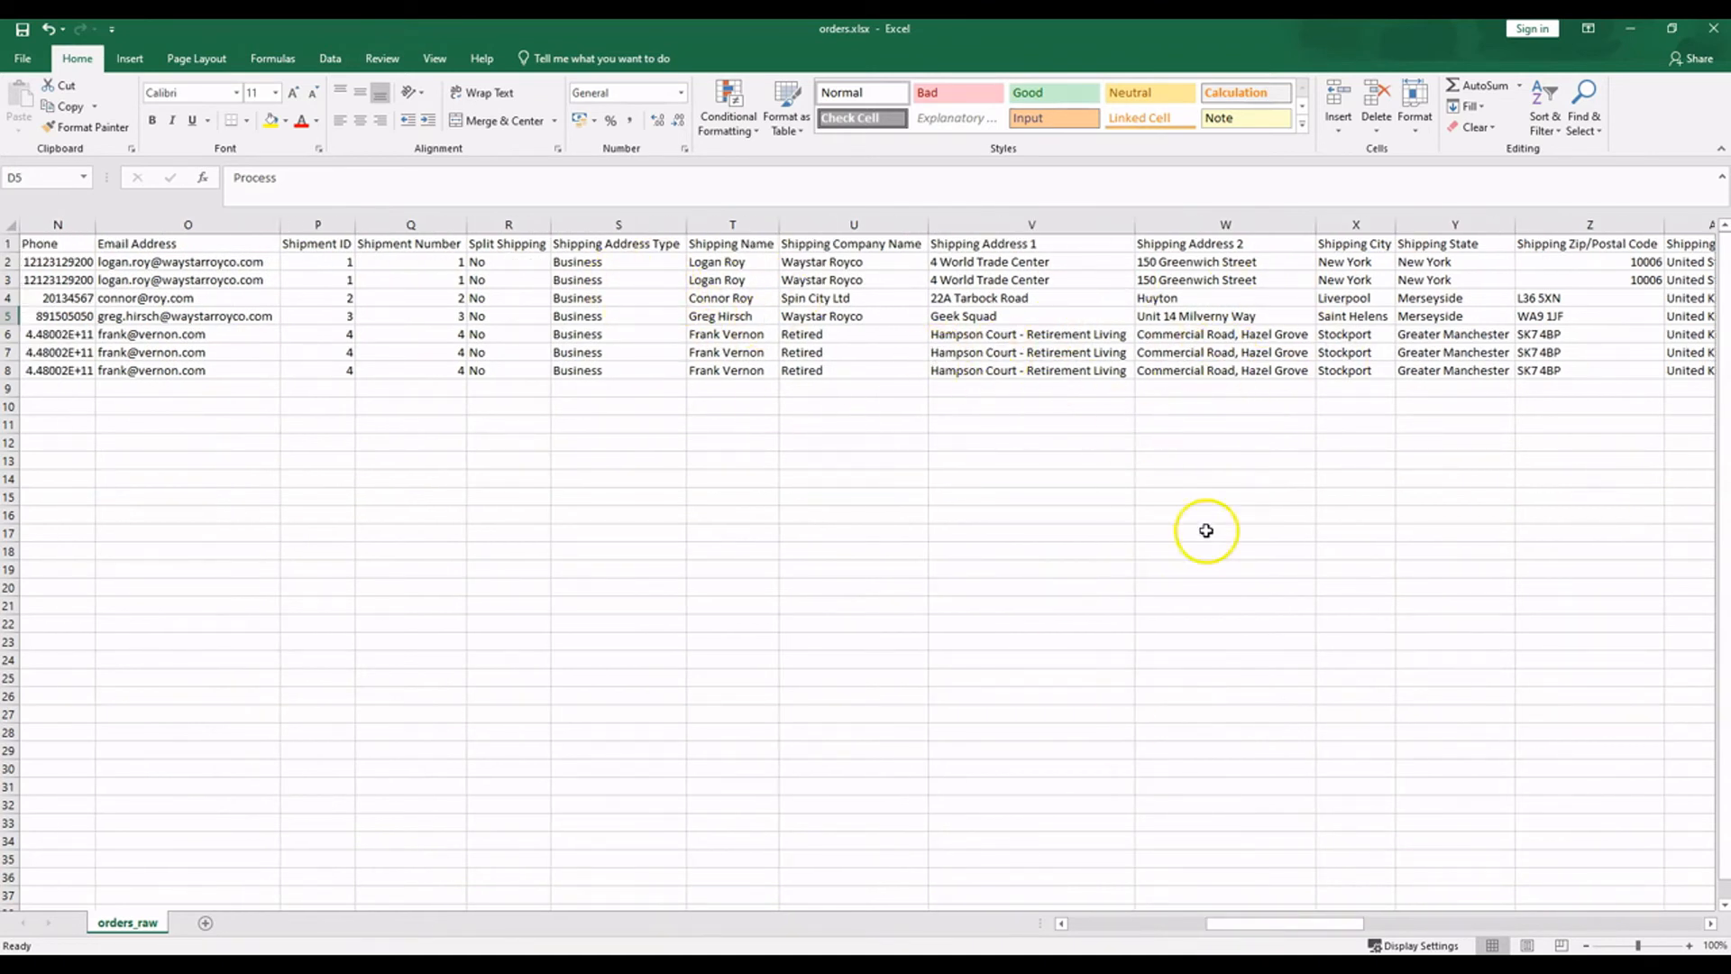
{"action": "left_click_drag", "start_coordinate": [1298, 922], "coordinate": [1321, 925]}
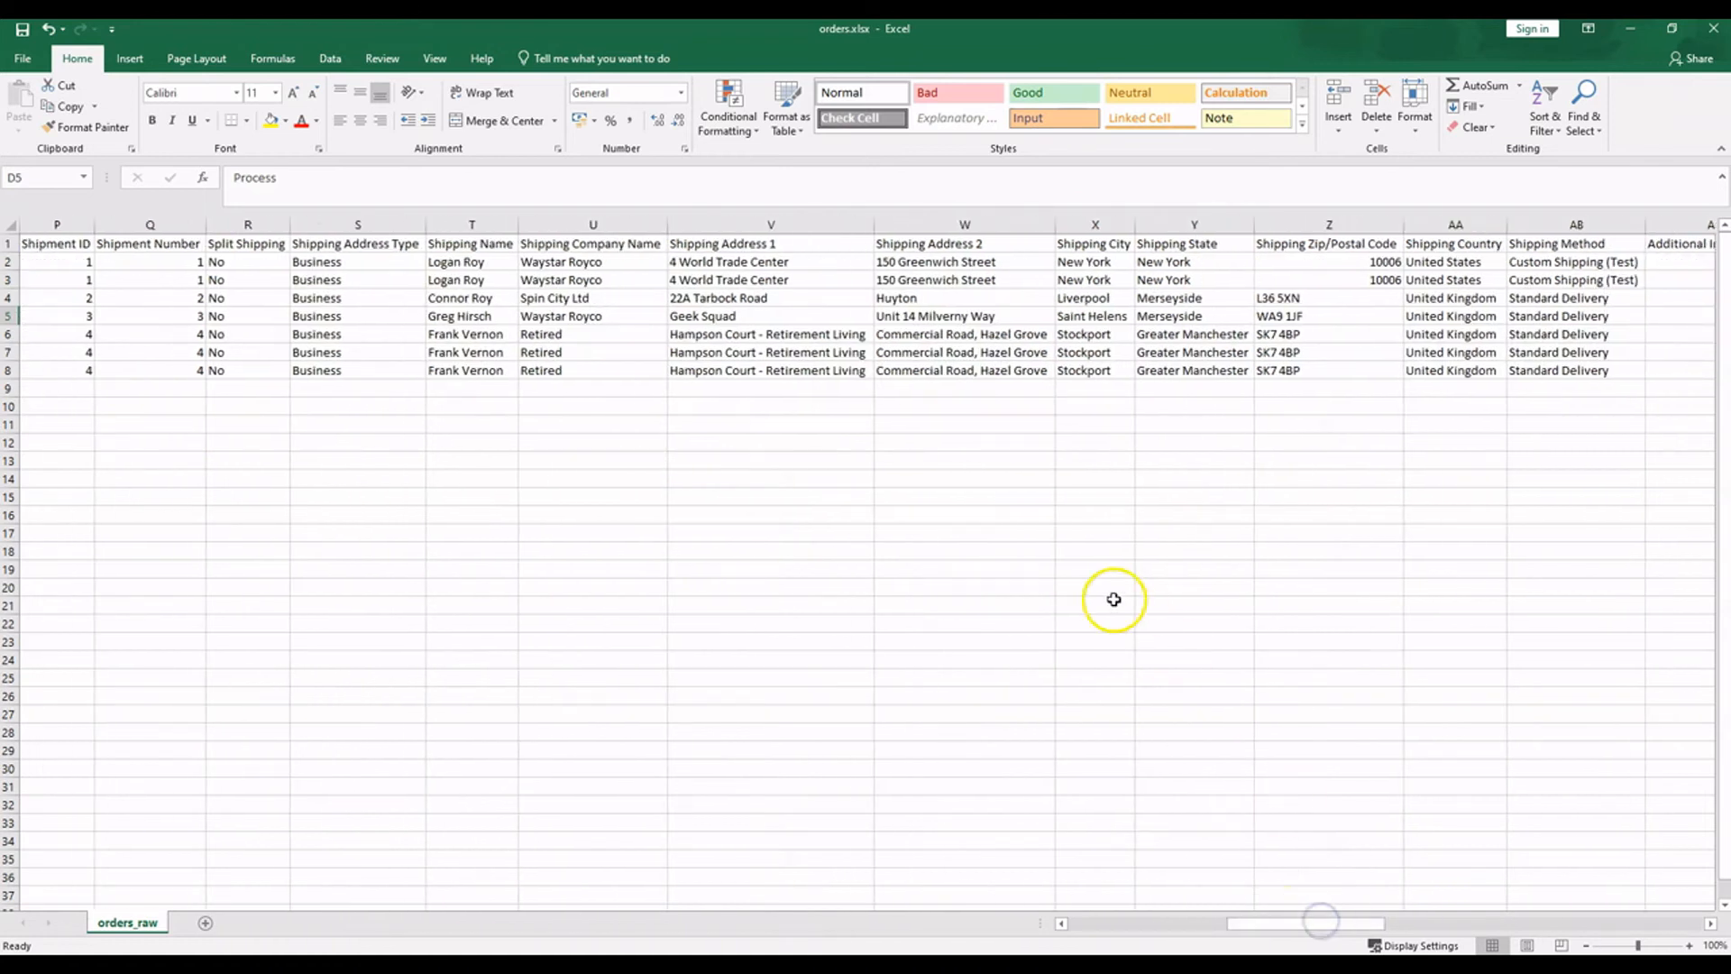
{"action": "left_click", "coordinate": [580, 295]}
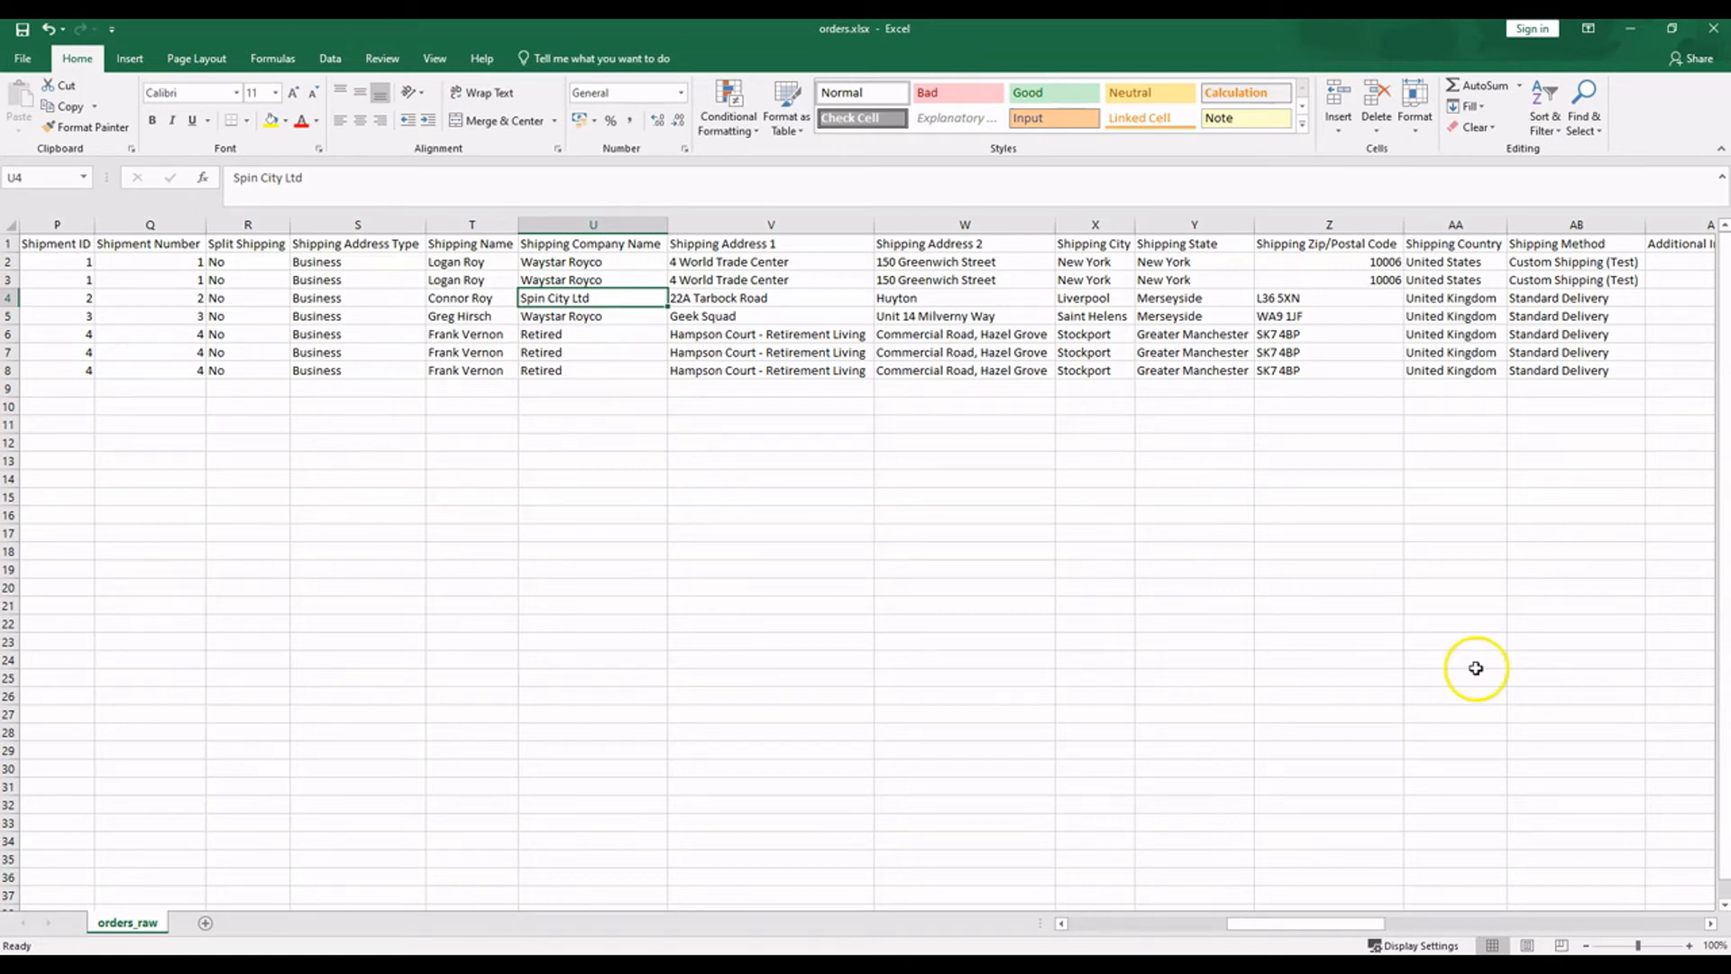
- Review the promo, amount, product, tracking number and recurring billing columns, and return to the start of the sheet
{"action": "left_click_drag", "start_coordinate": [1319, 923], "coordinate": [1414, 915]}
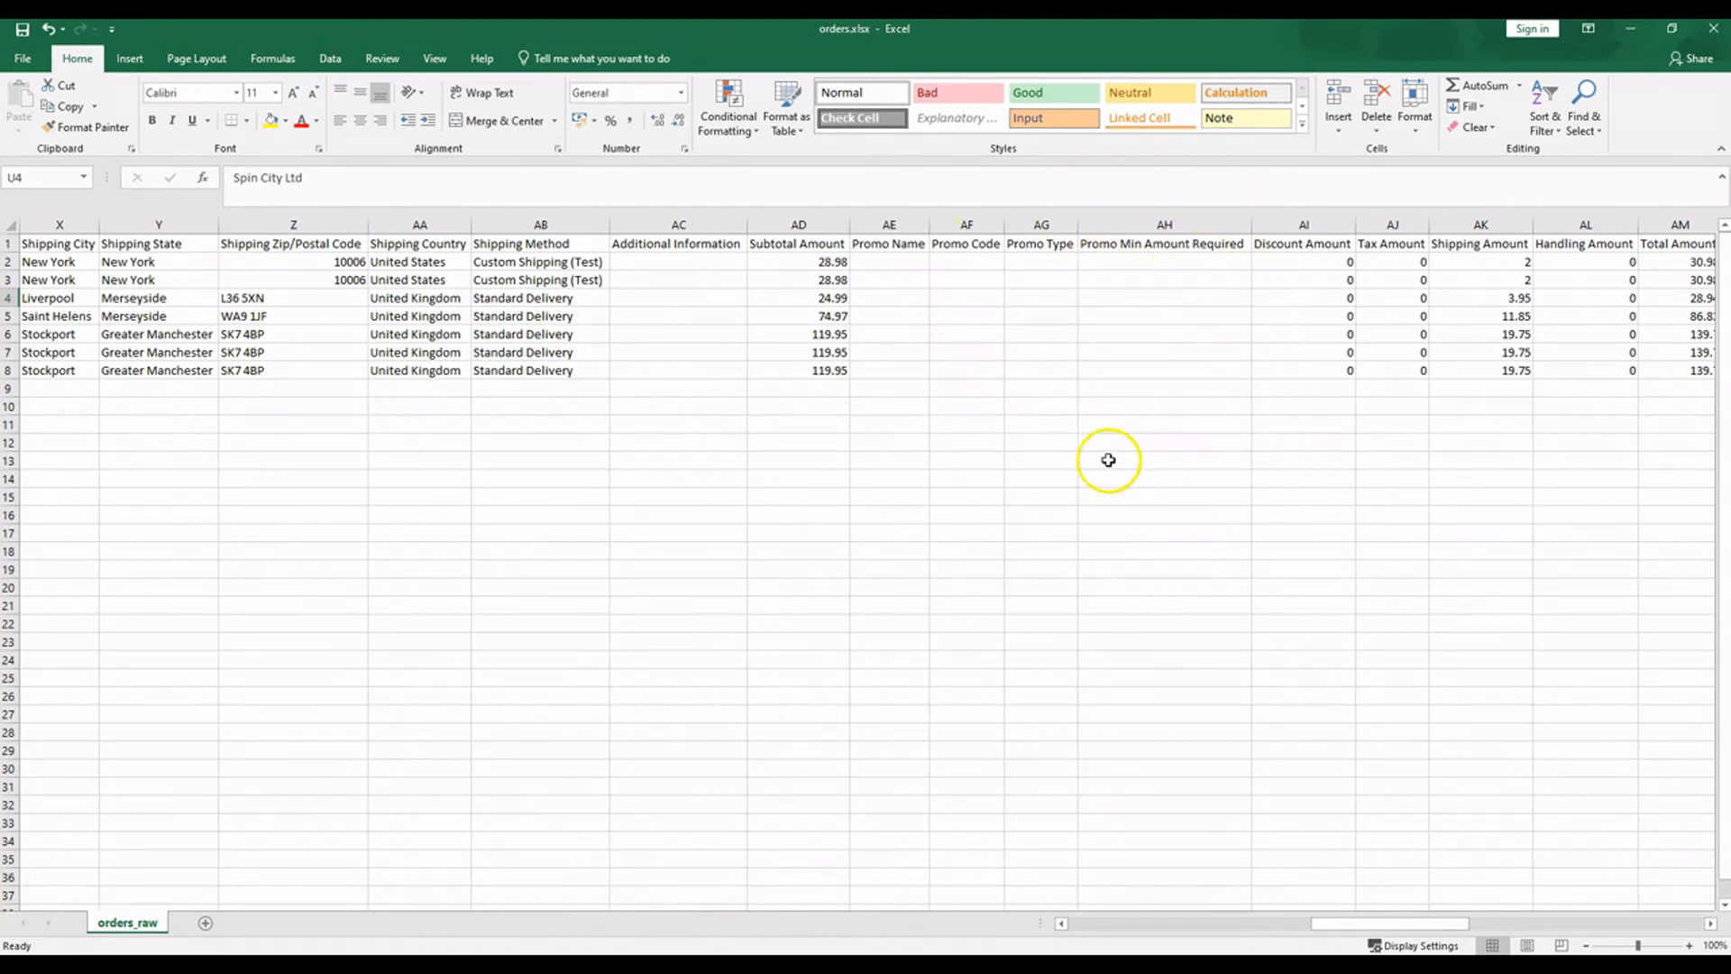
{"action": "left_click_drag", "start_coordinate": [1349, 924], "coordinate": [1403, 916]}
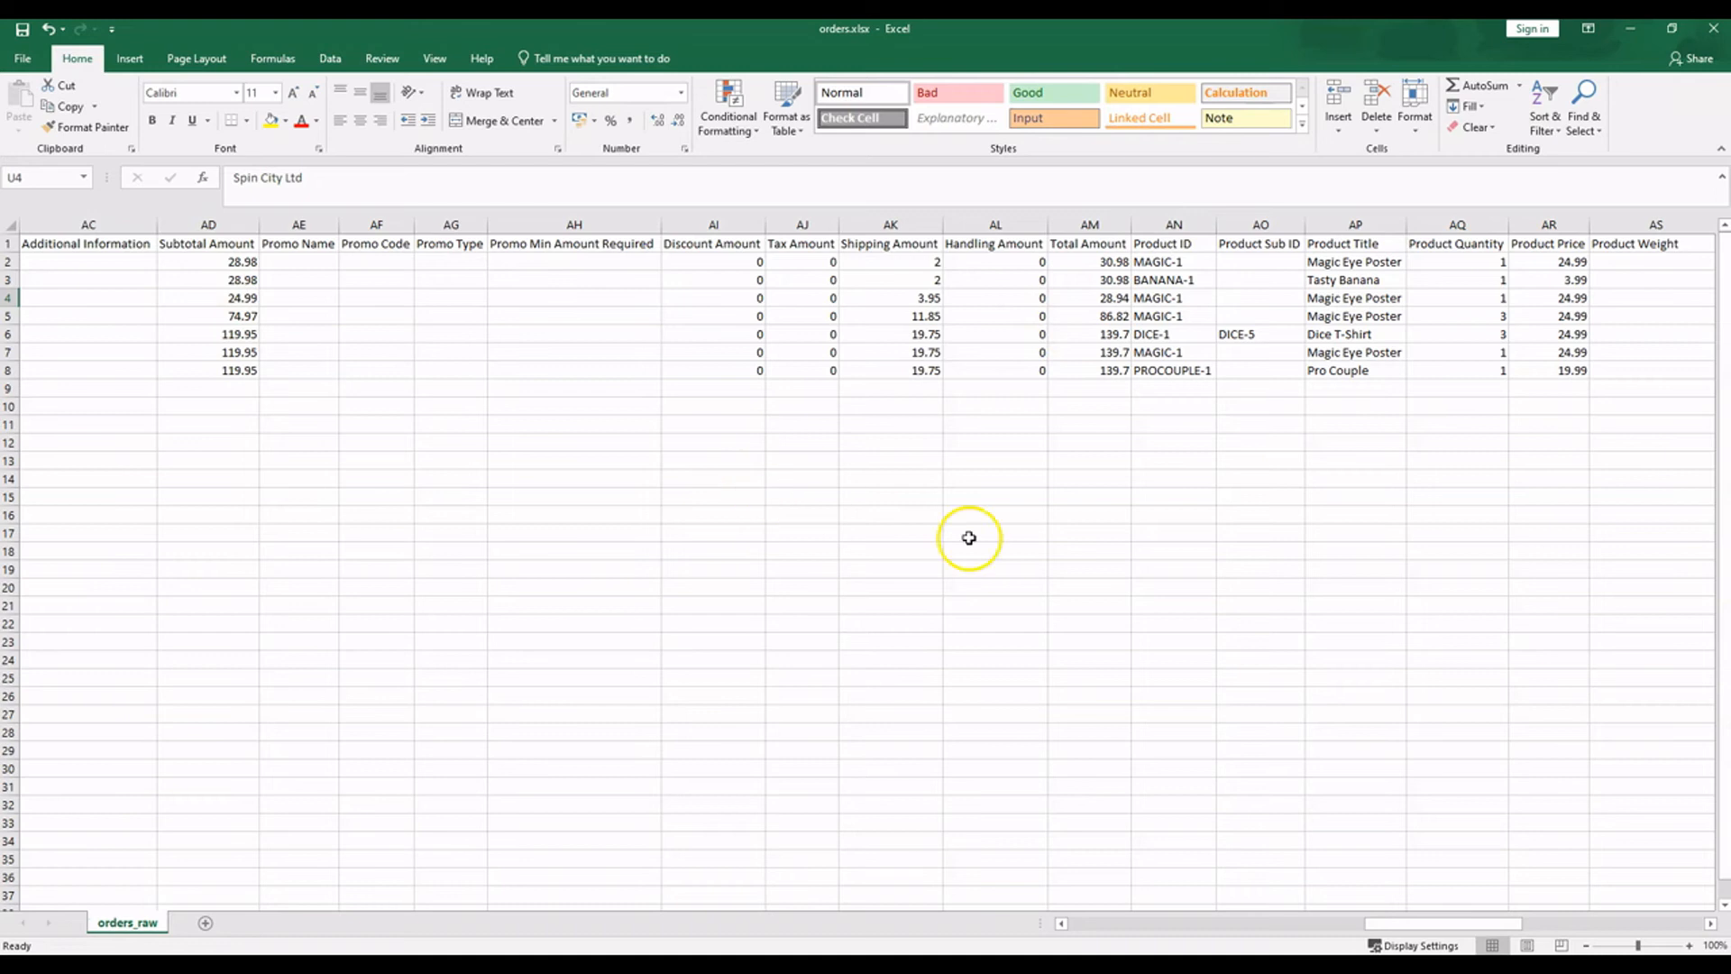
{"action": "left_click_drag", "start_coordinate": [1425, 929], "coordinate": [1464, 927]}
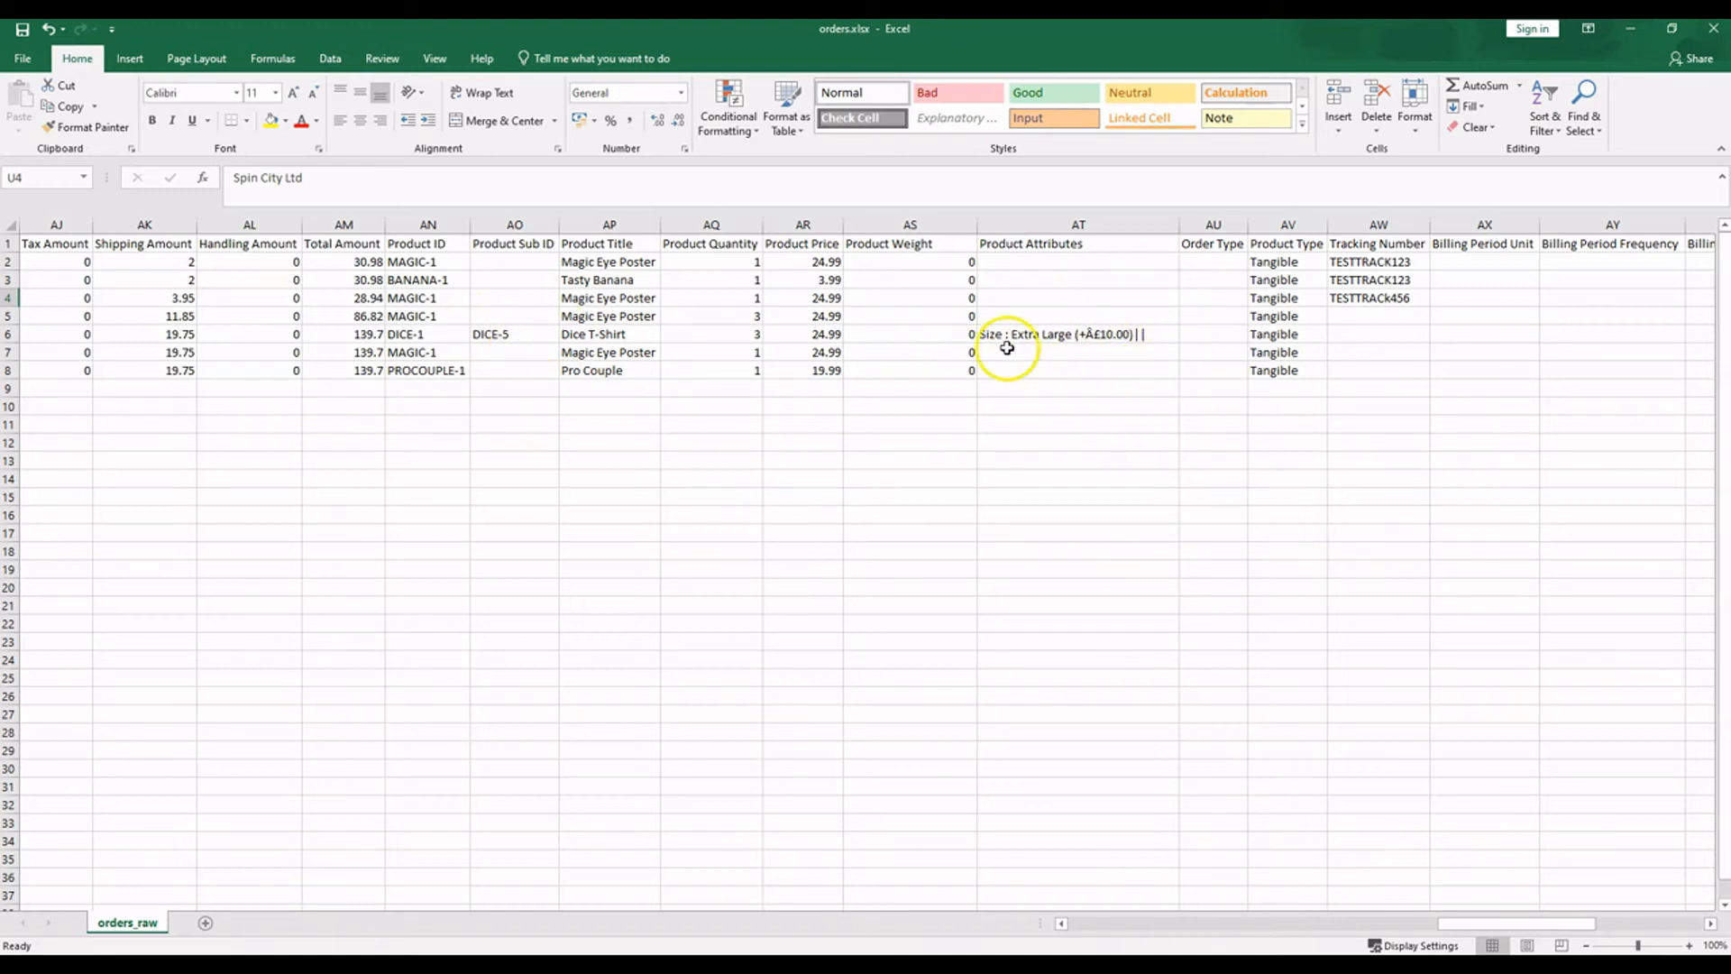
{"action": "left_click_drag", "start_coordinate": [1479, 922], "coordinate": [1541, 922]}
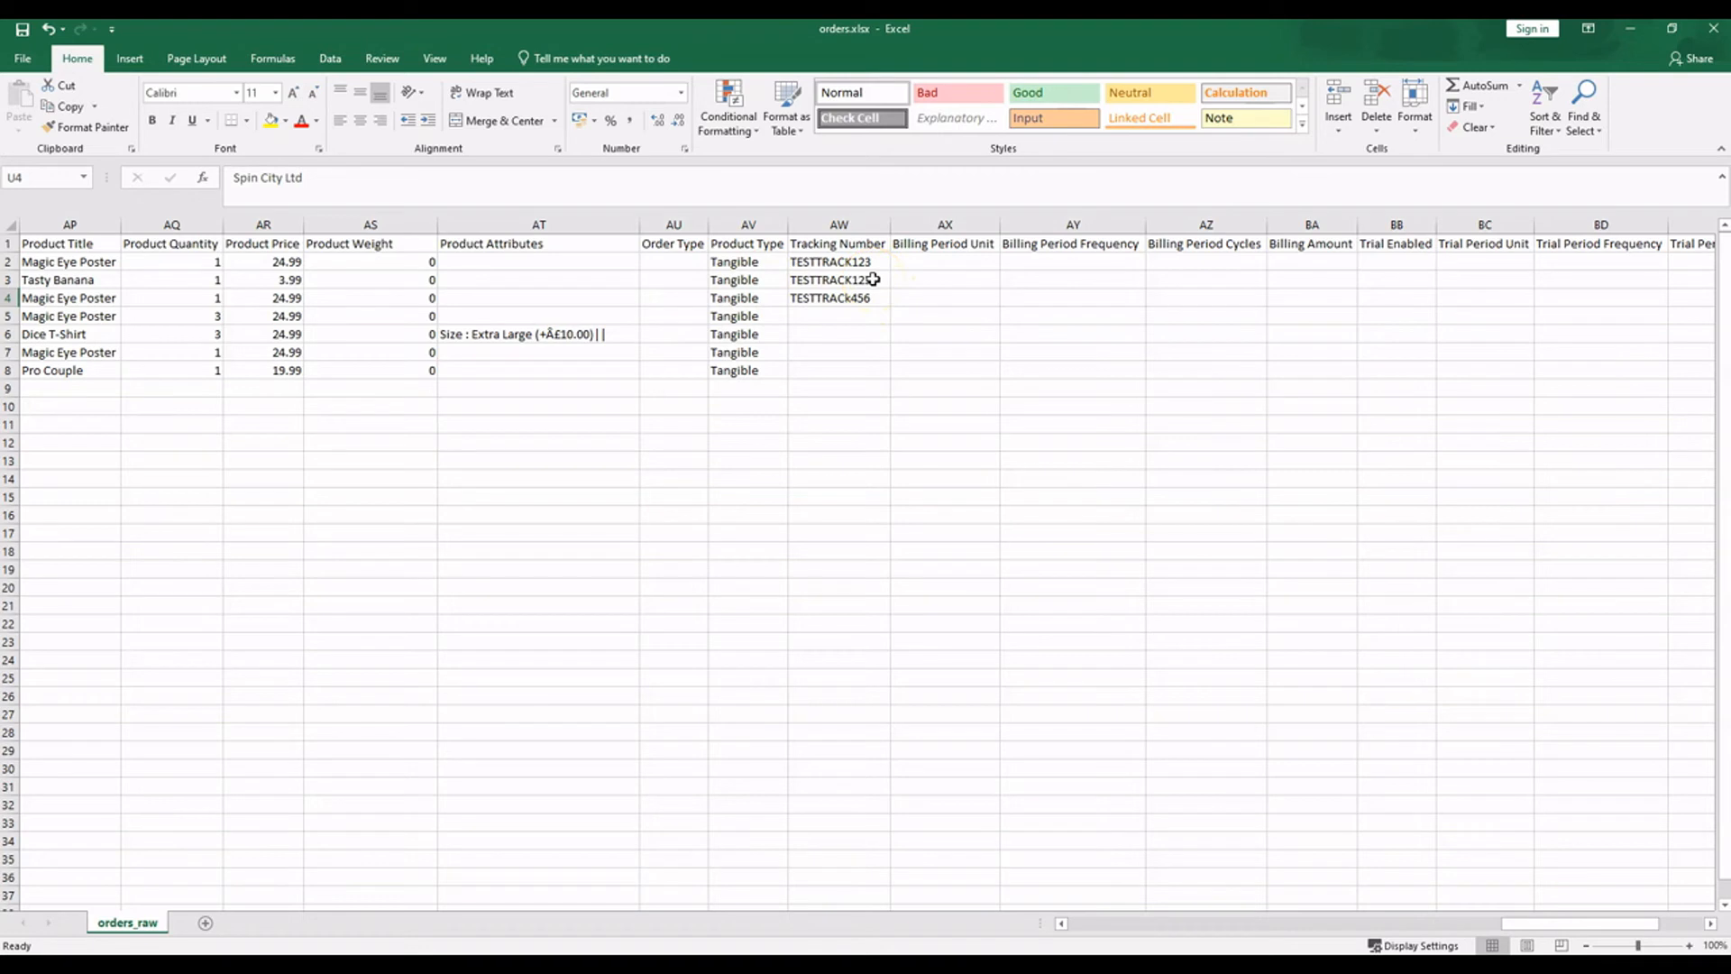
{"action": "left_click_drag", "start_coordinate": [1546, 921], "coordinate": [1594, 919]}
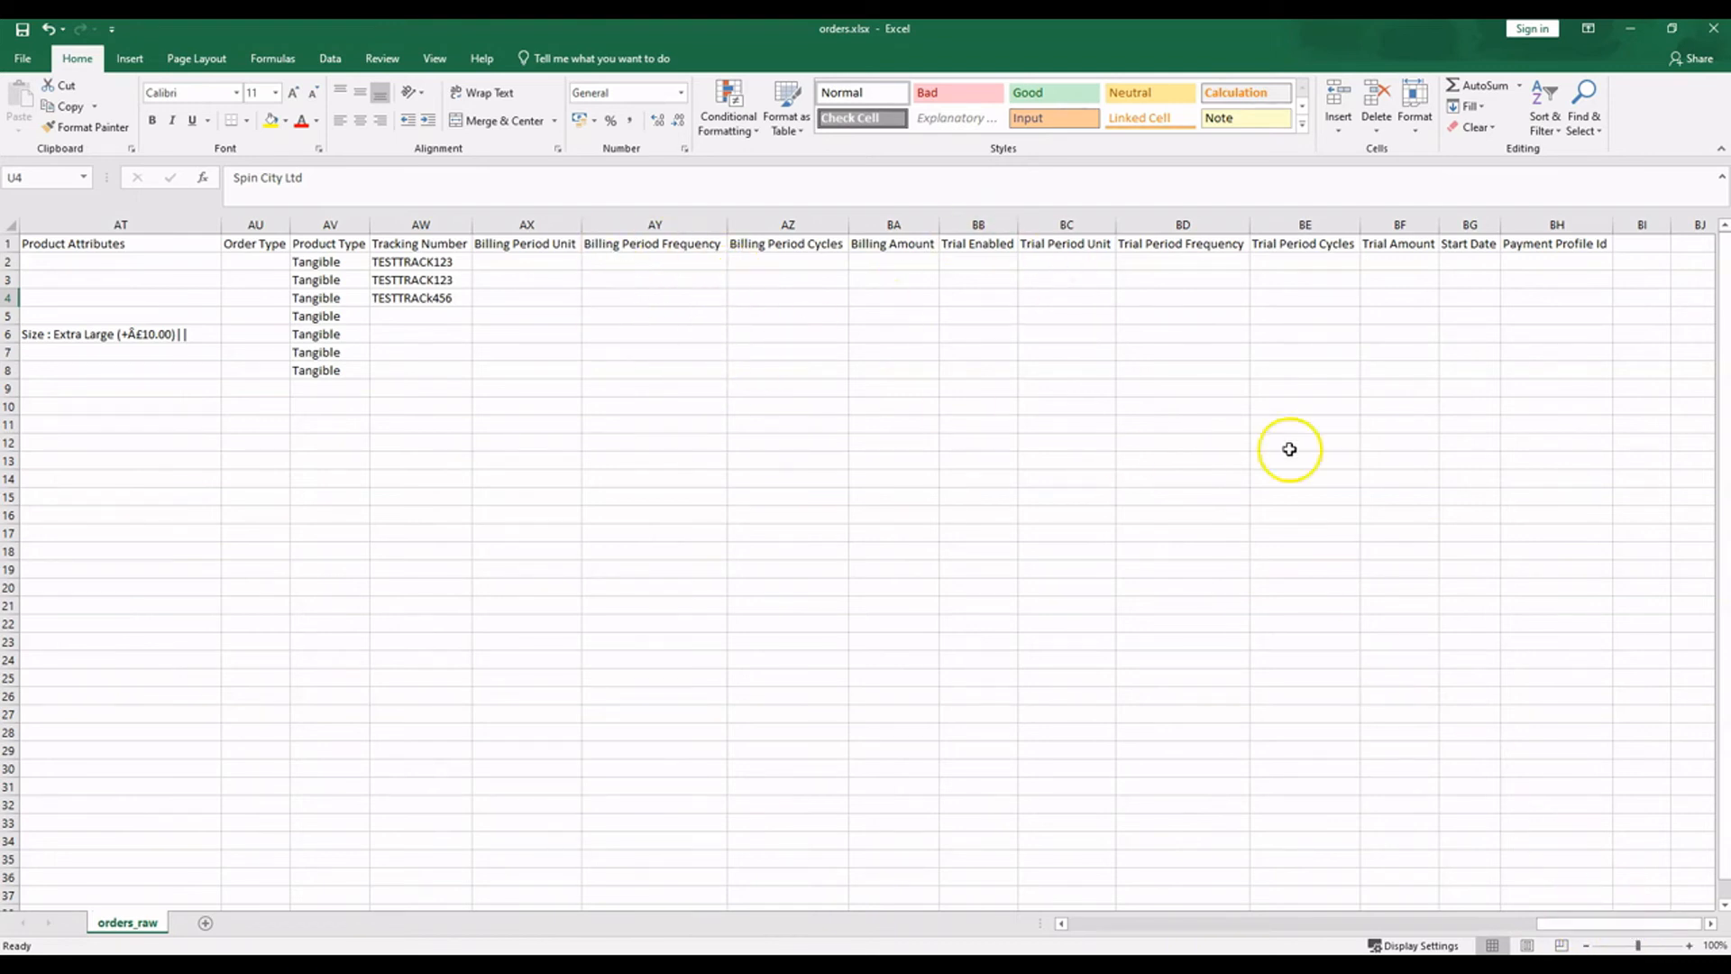
{"action": "left_click_drag", "start_coordinate": [1650, 924], "coordinate": [1121, 916]}
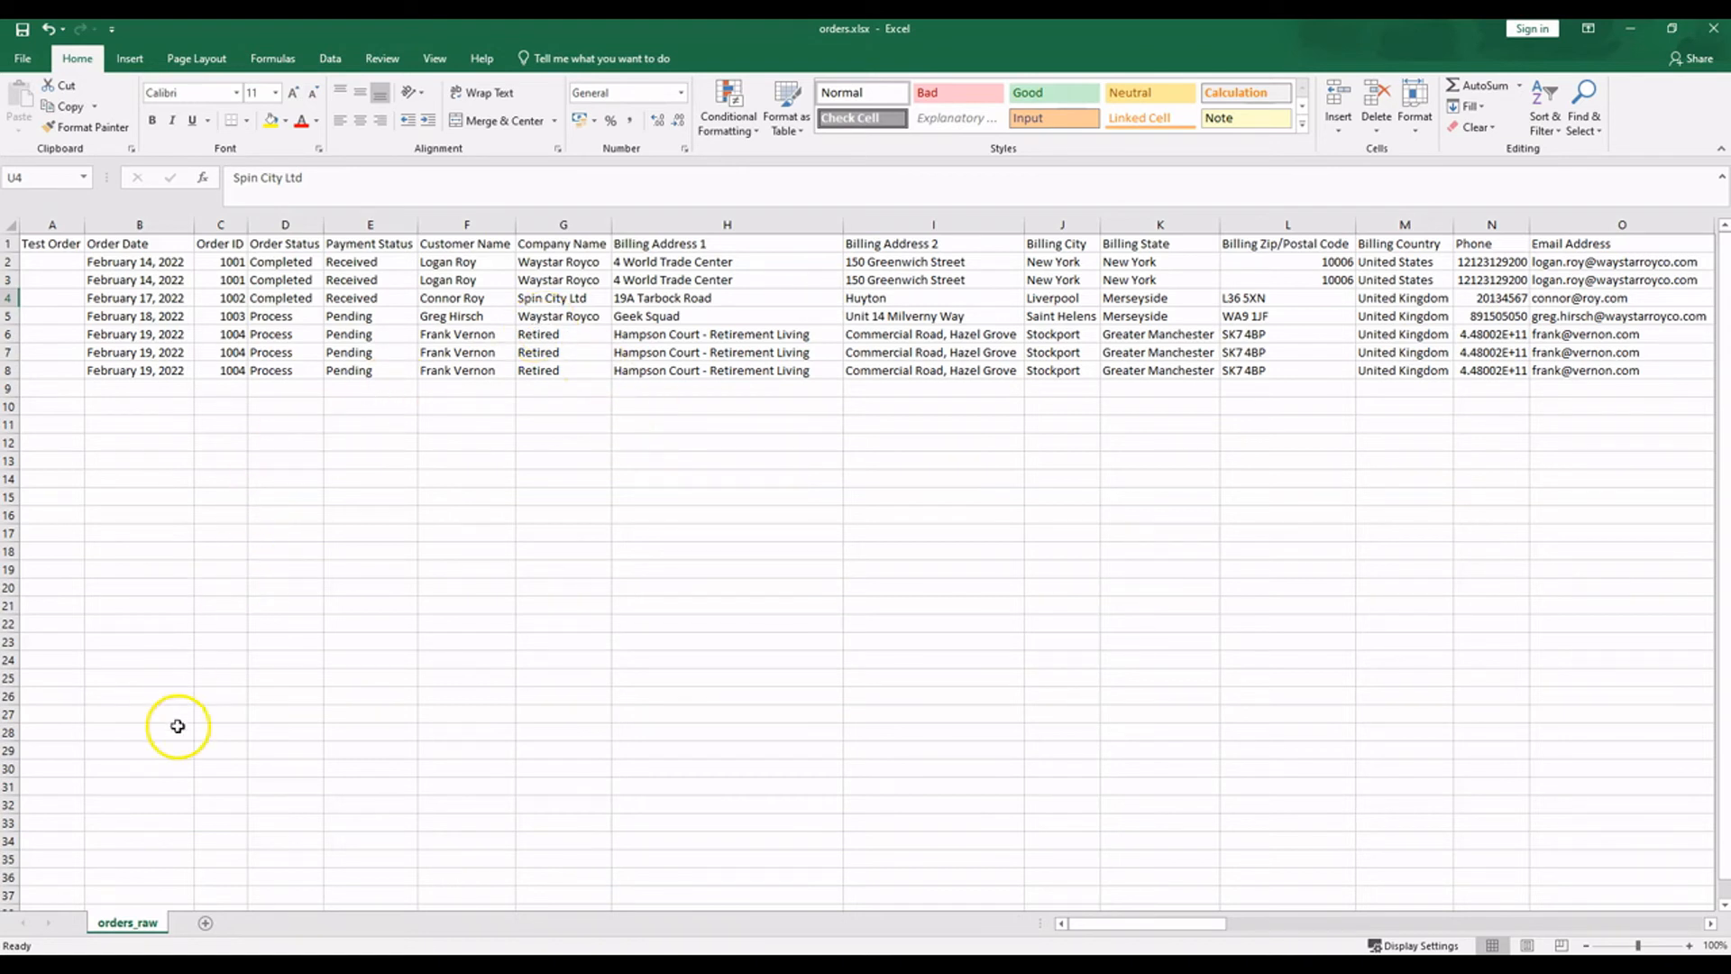
- Switch to RFM Calc in the browser and start a new project with the name "Test PinnacleCart"
{"action": "left_click", "coordinate": [39, 918]}
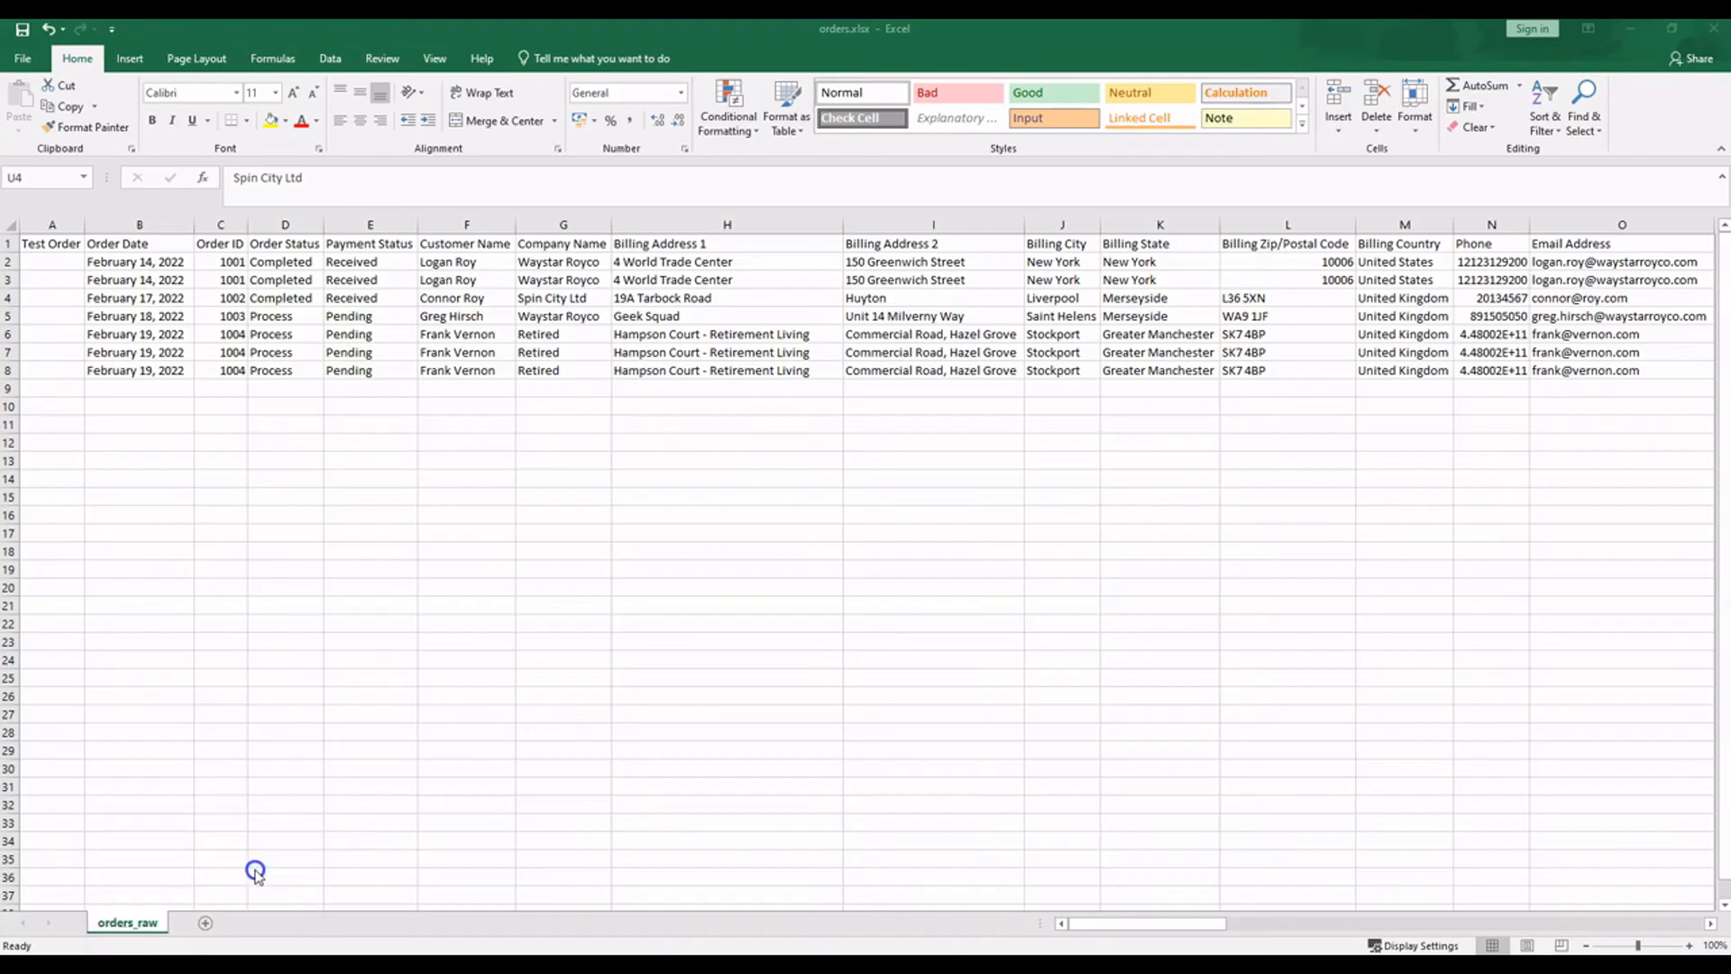
{"action": "left_click", "coordinate": [256, 871]}
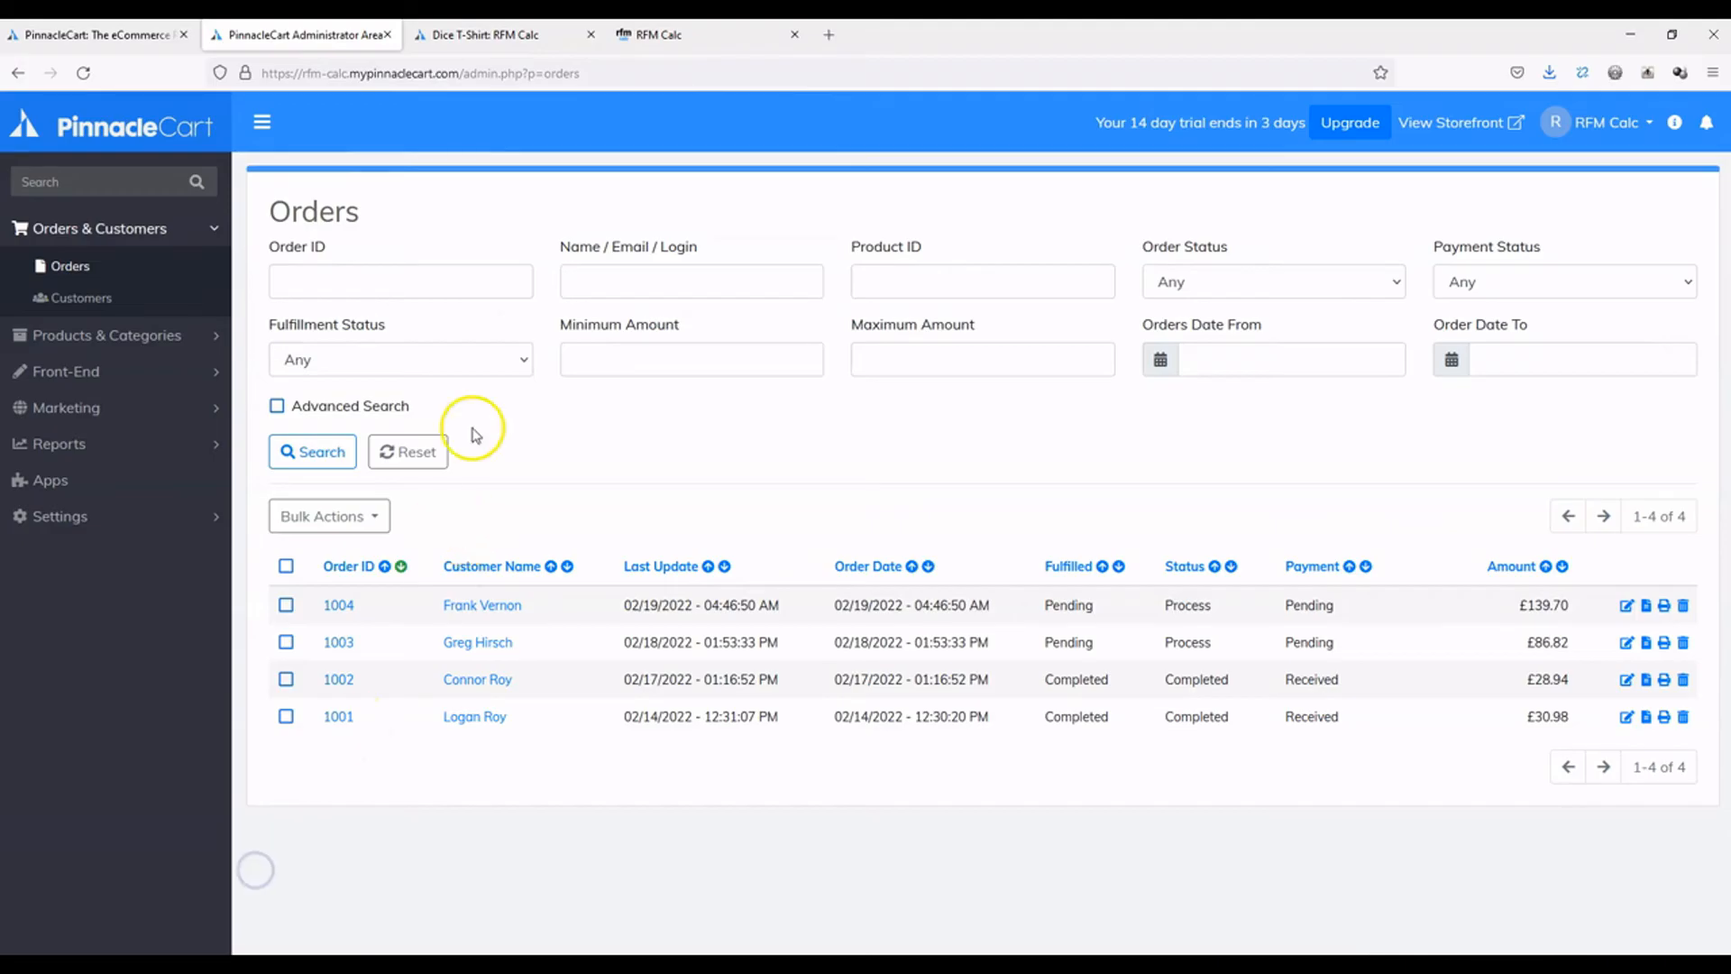
{"action": "left_click", "coordinate": [667, 36]}
{"action": "scroll", "coordinate": [750, 427], "scroll_direction": "down", "scroll_amount": 4}
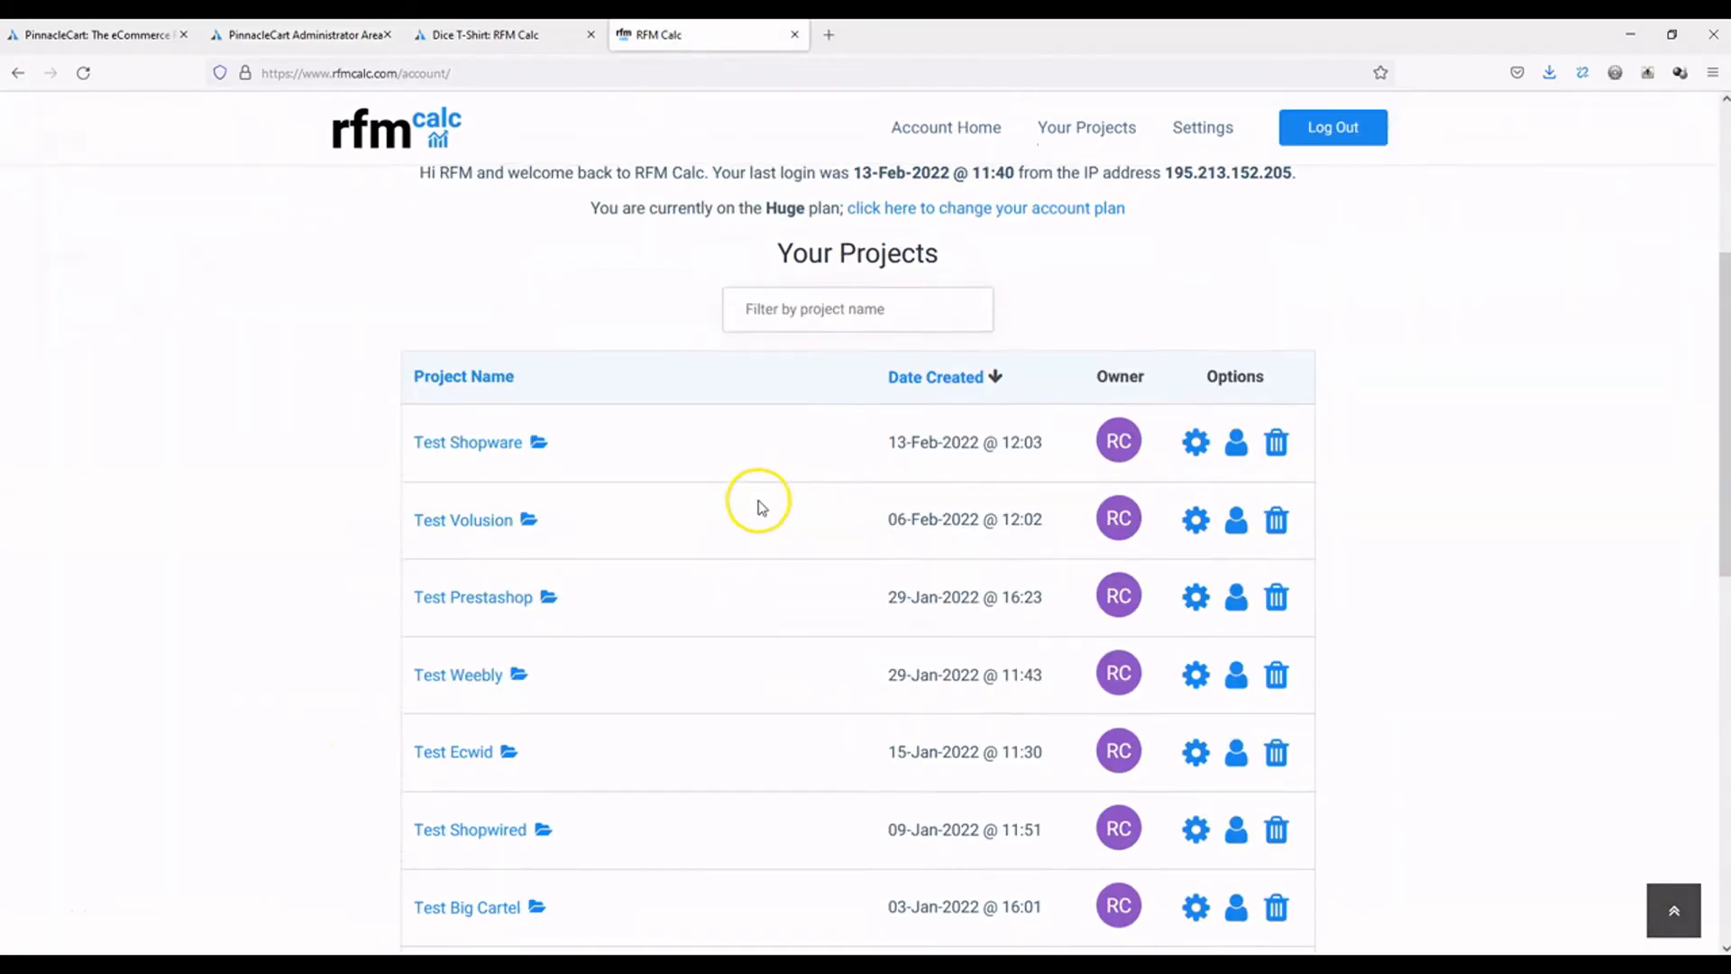
{"action": "scroll", "coordinate": [680, 429], "scroll_direction": "up", "scroll_amount": 1}
{"action": "scroll", "coordinate": [680, 429], "scroll_direction": "down", "scroll_amount": 6}
{"action": "left_click", "coordinate": [959, 835]}
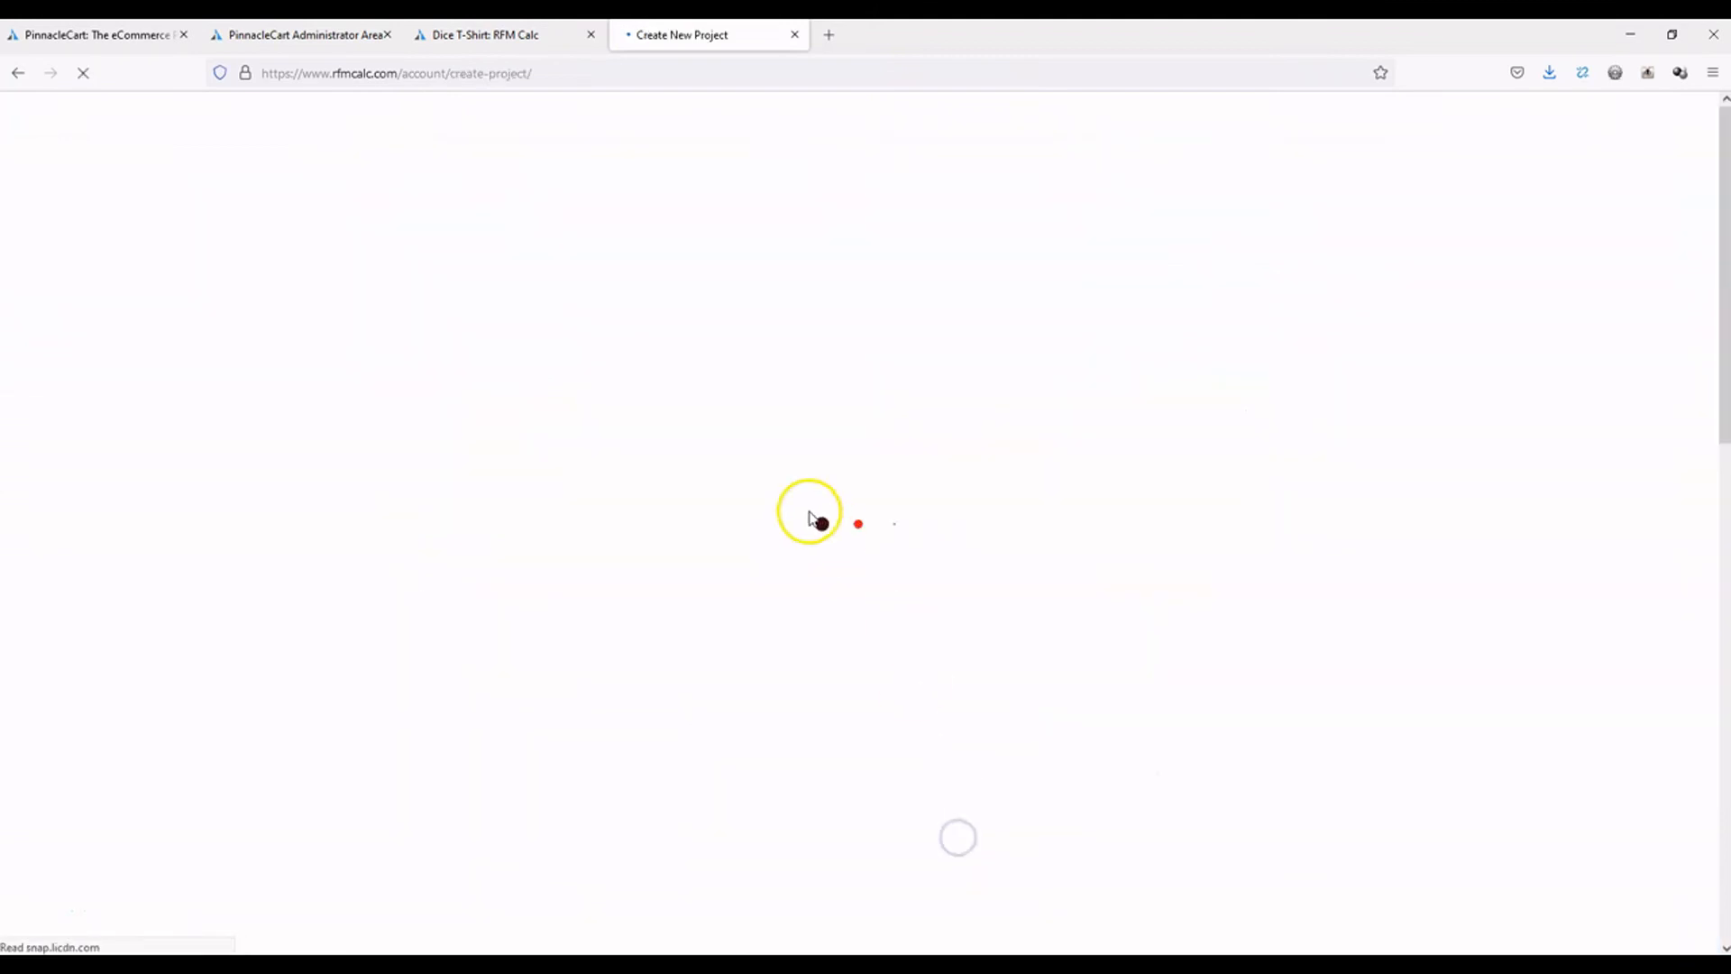
{"action": "left_click", "coordinate": [735, 627]}
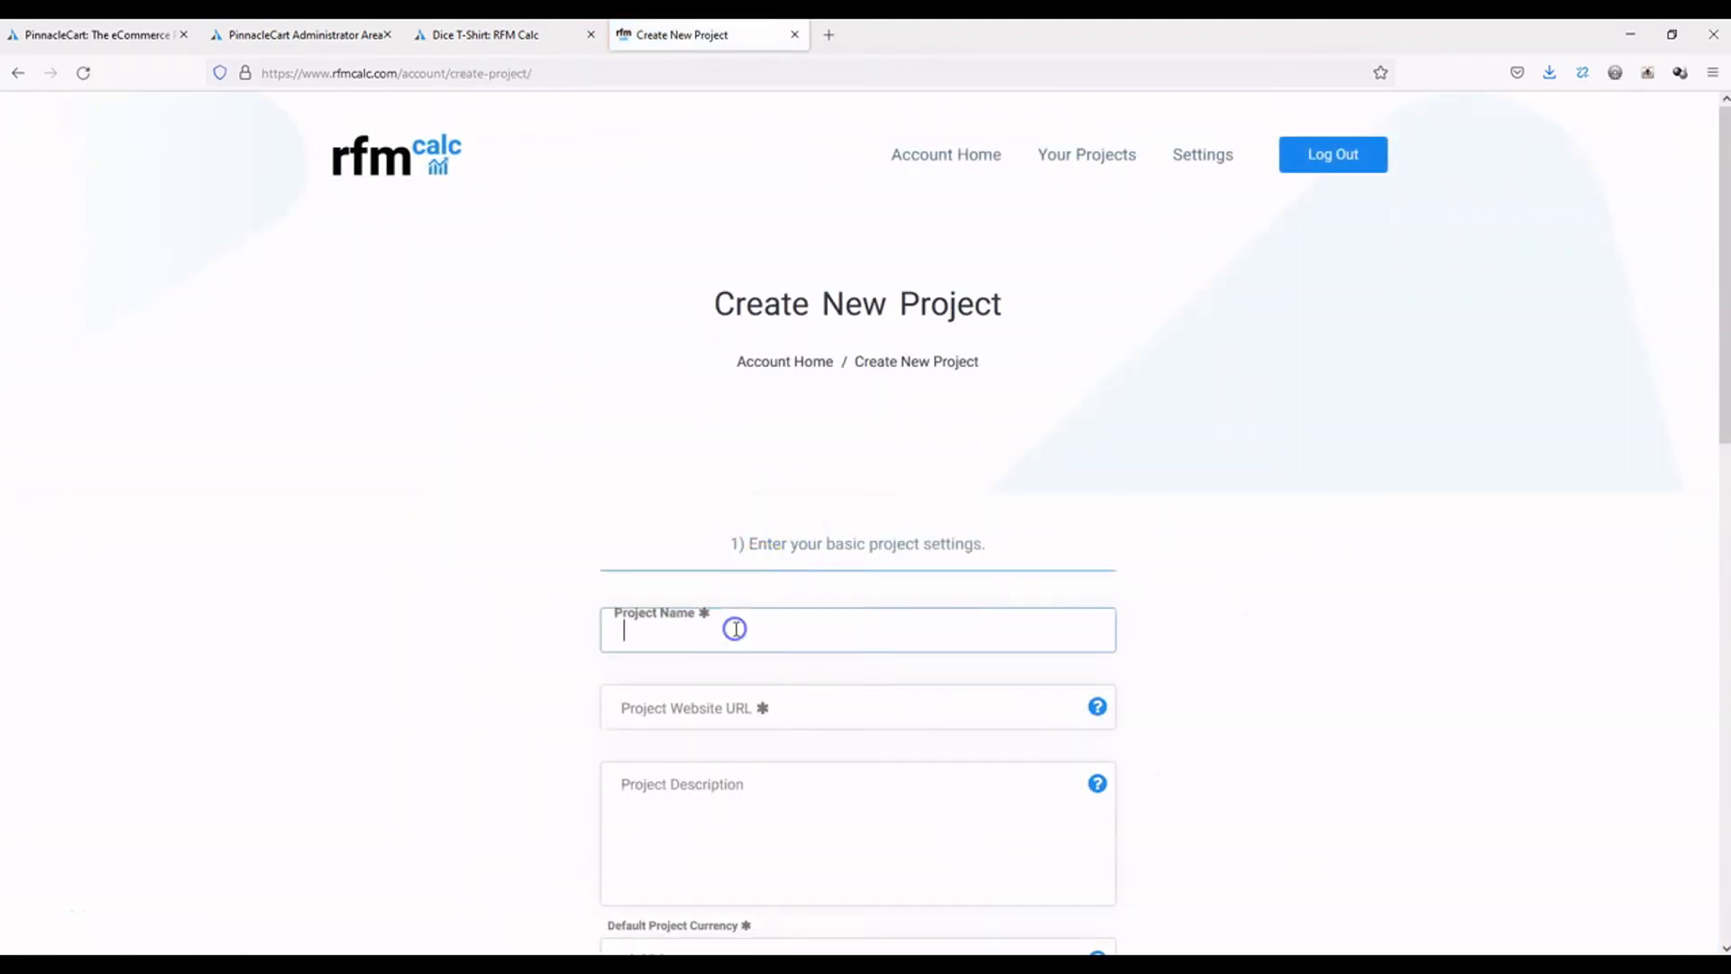
{"action": "type", "text": "Test PinnacleCart"}
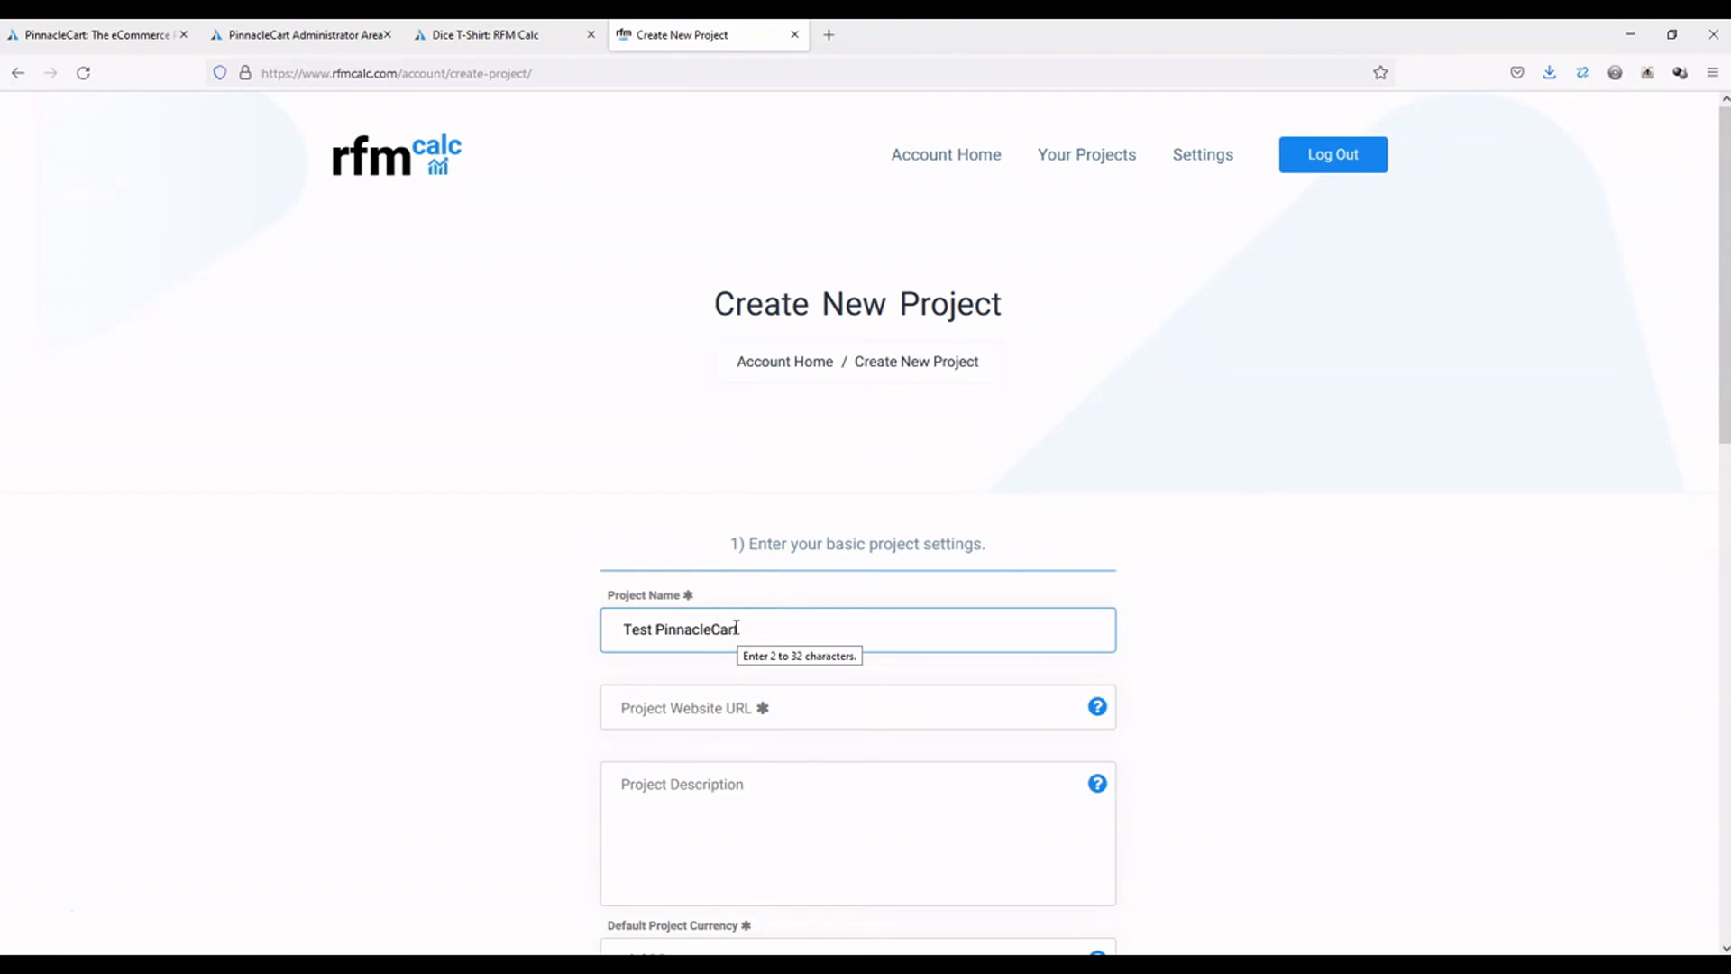
{"action": "key", "text": "Tab"}
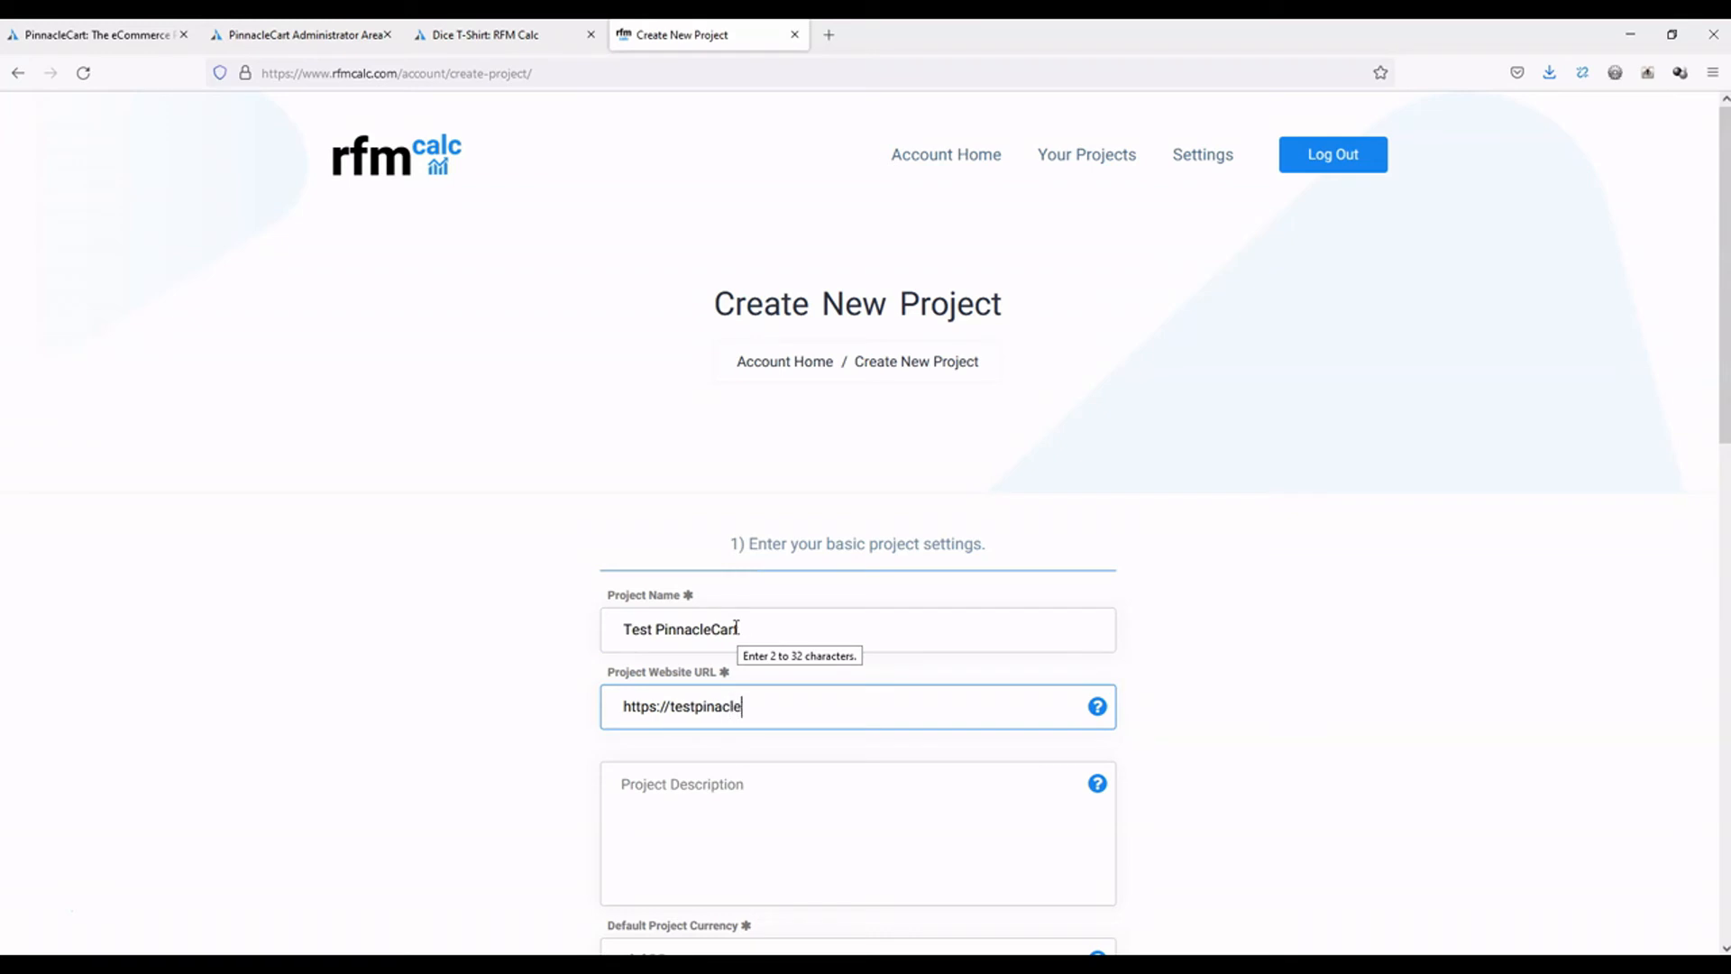
{"action": "scroll", "coordinate": [740, 627], "scroll_direction": "down", "scroll_amount": 3}
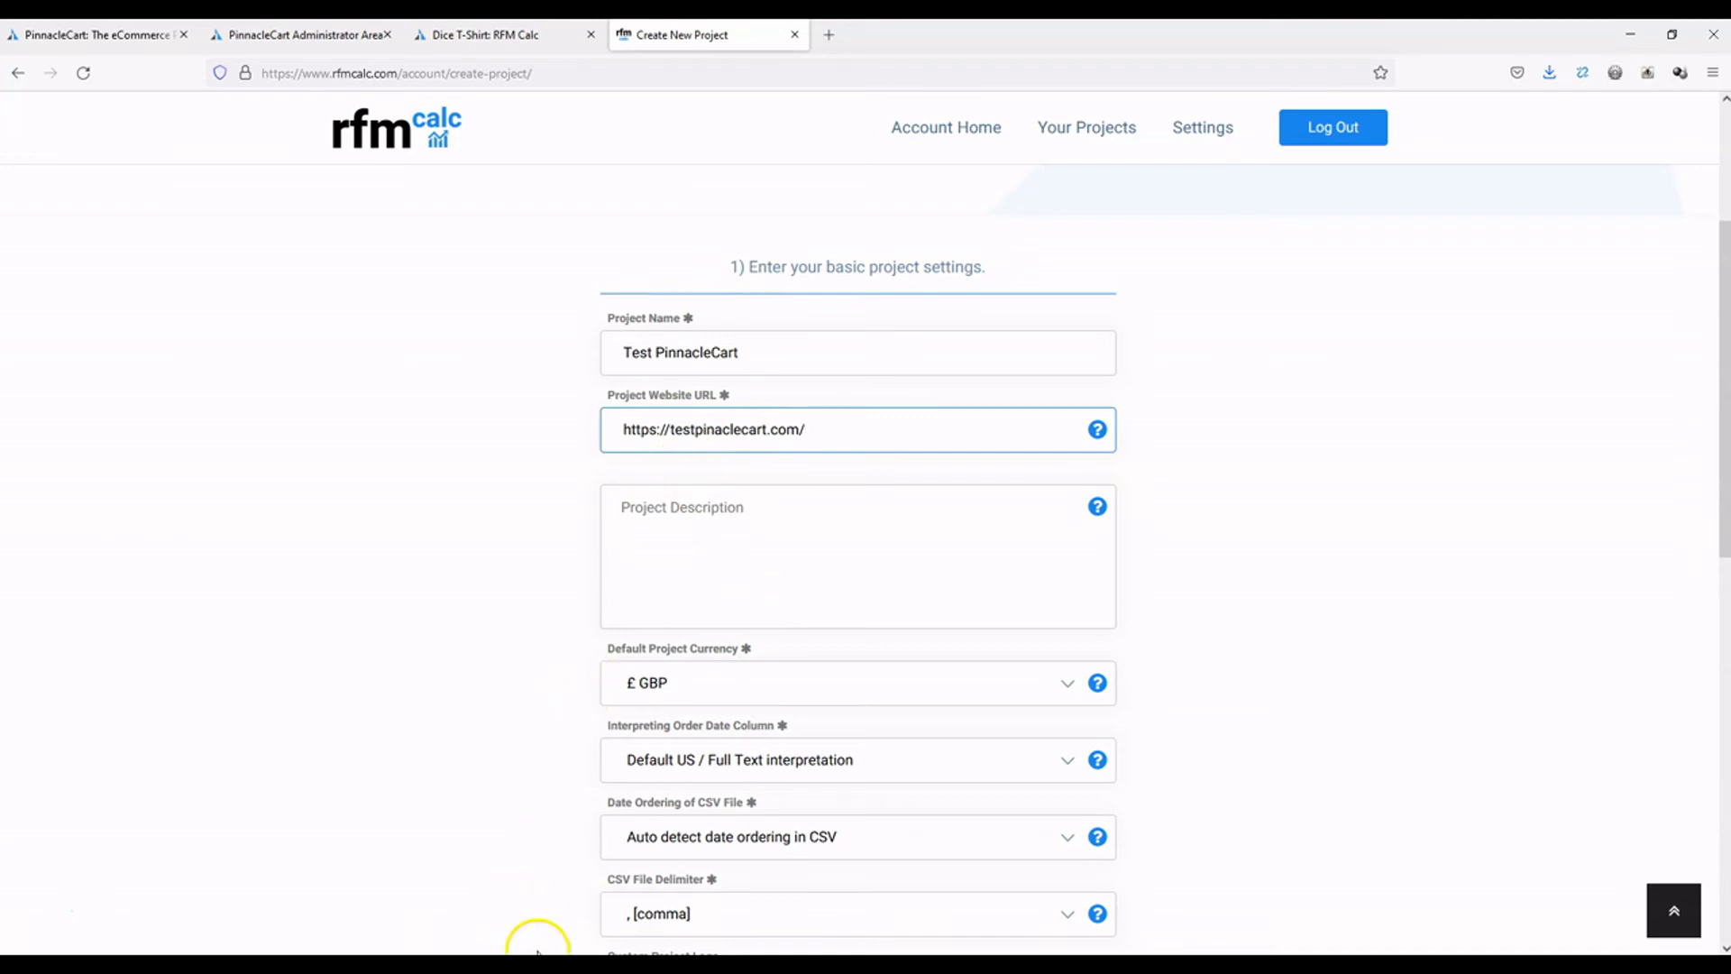
{"action": "left_click", "coordinate": [690, 686]}
{"action": "left_click_drag", "start_coordinate": [1107, 318], "coordinate": [1087, 232]}
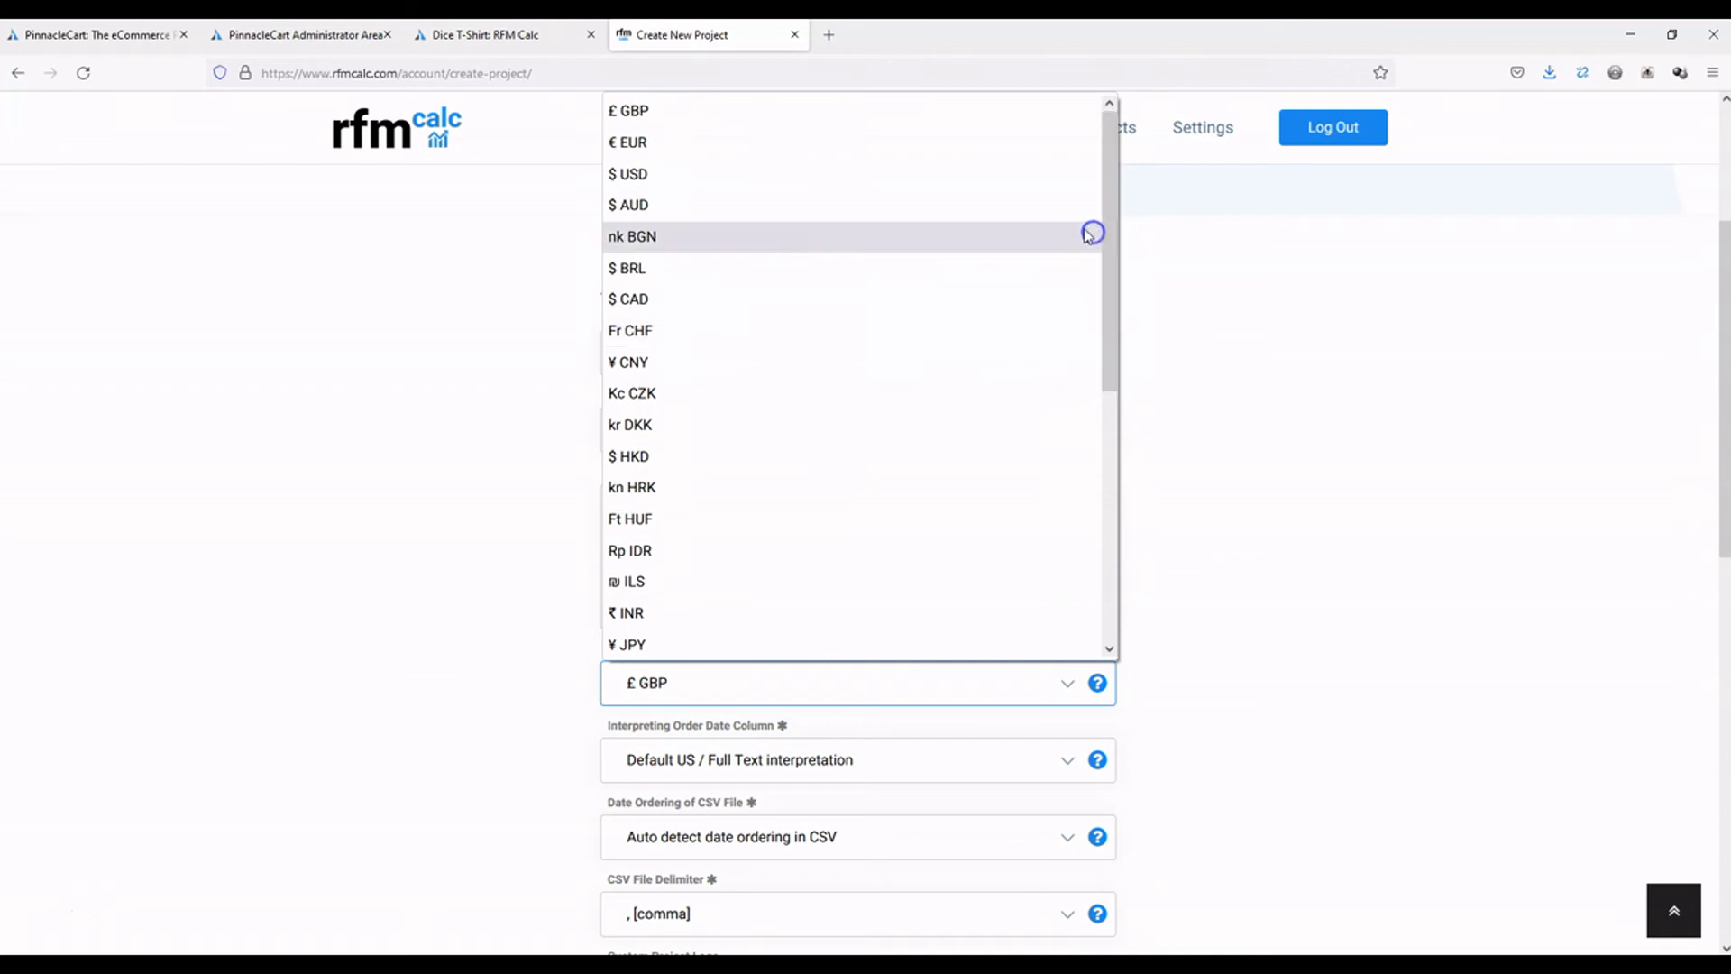
{"action": "left_click", "coordinate": [804, 121]}
{"action": "scroll", "coordinate": [479, 545], "scroll_direction": "down", "scroll_amount": 3}
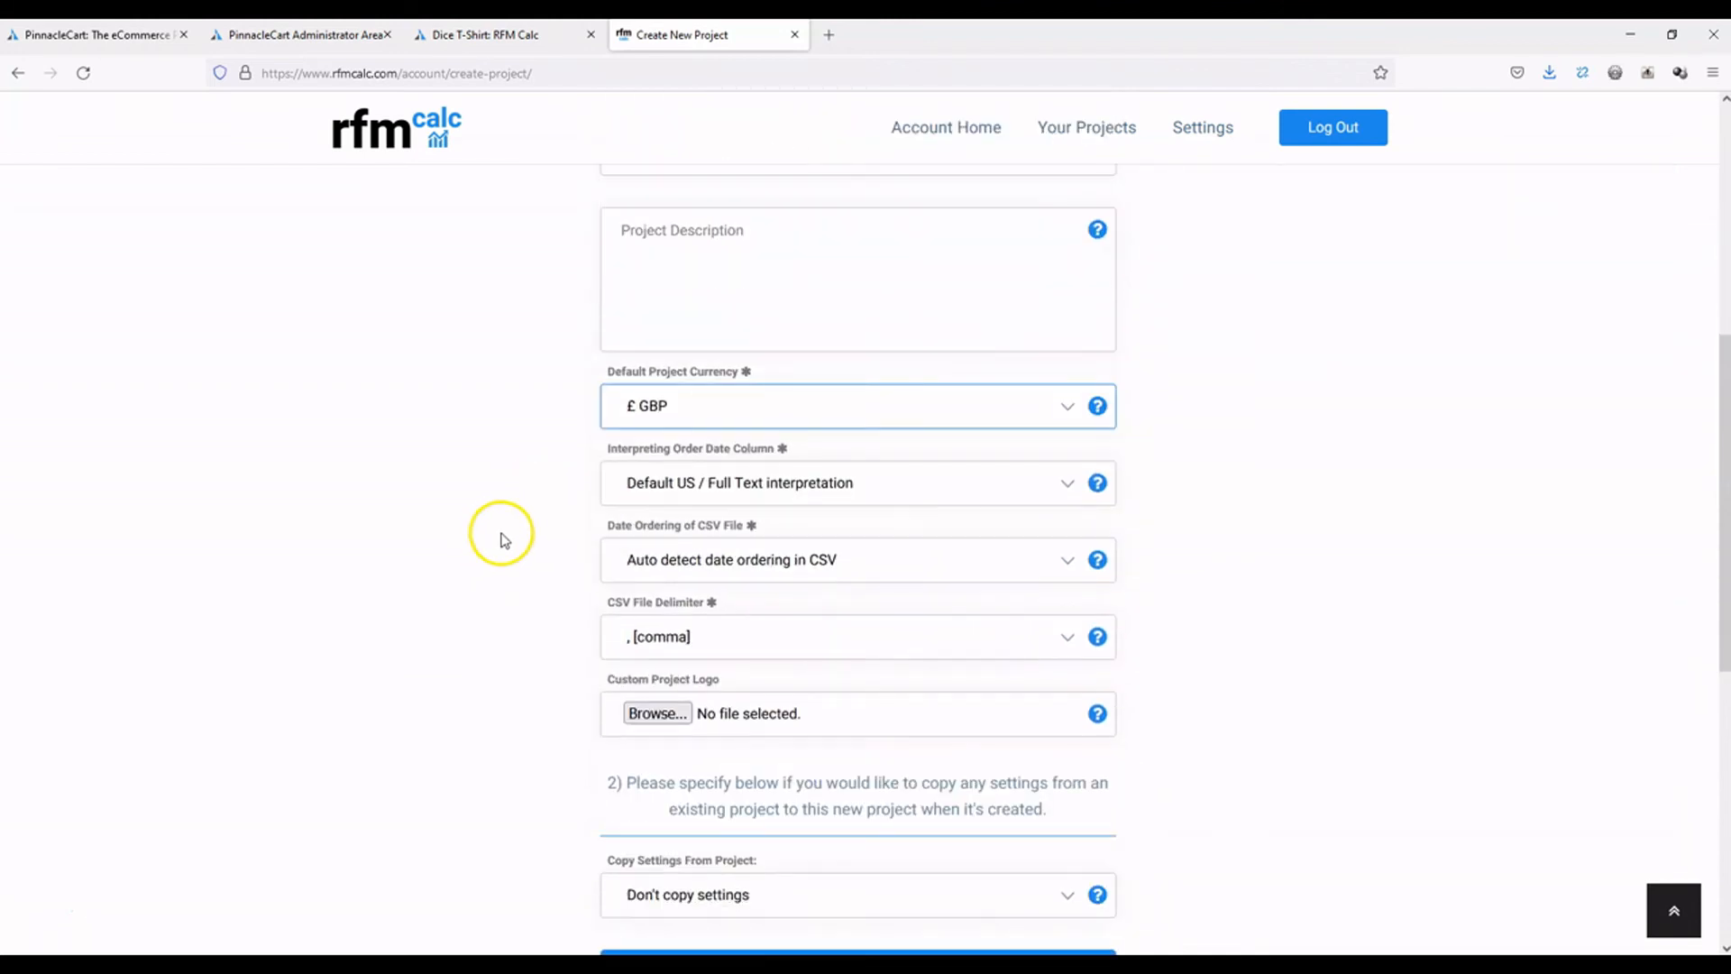
- Check the order dates in the orders.xlsx workbook in Excel, and keep the project's date ordering on "Auto detect date ordering in CSV"
{"action": "left_click", "coordinate": [507, 952]}
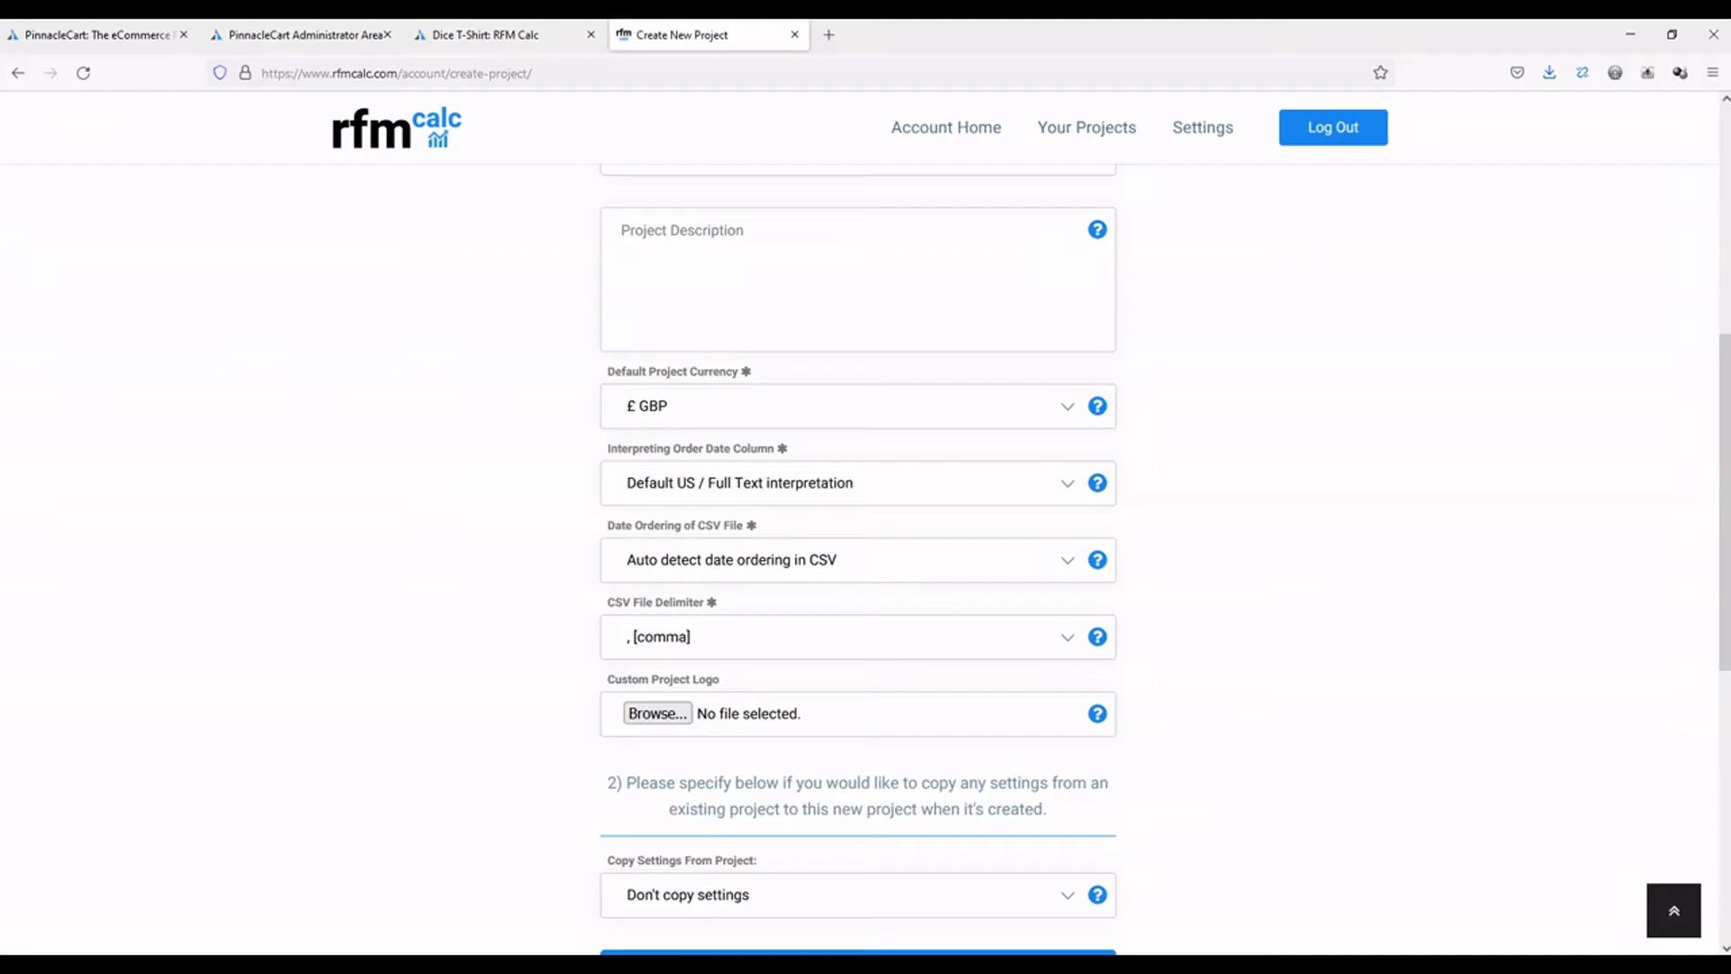
{"action": "left_click", "coordinate": [162, 969]}
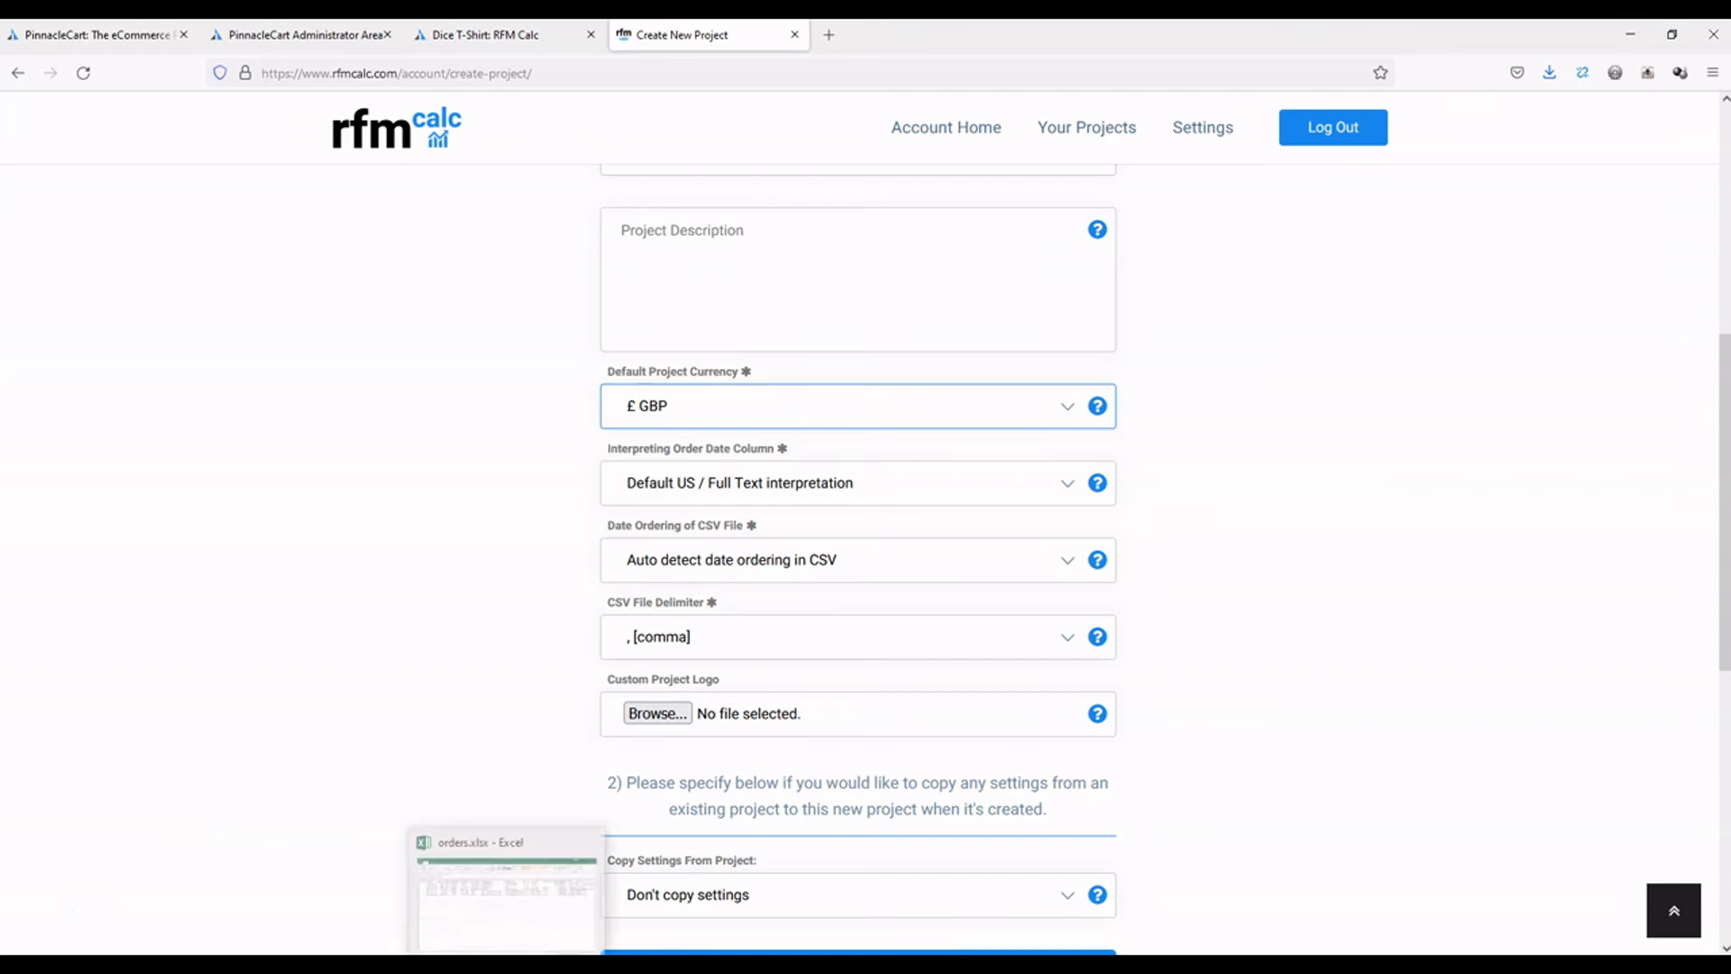
{"action": "left_click", "coordinate": [509, 967]}
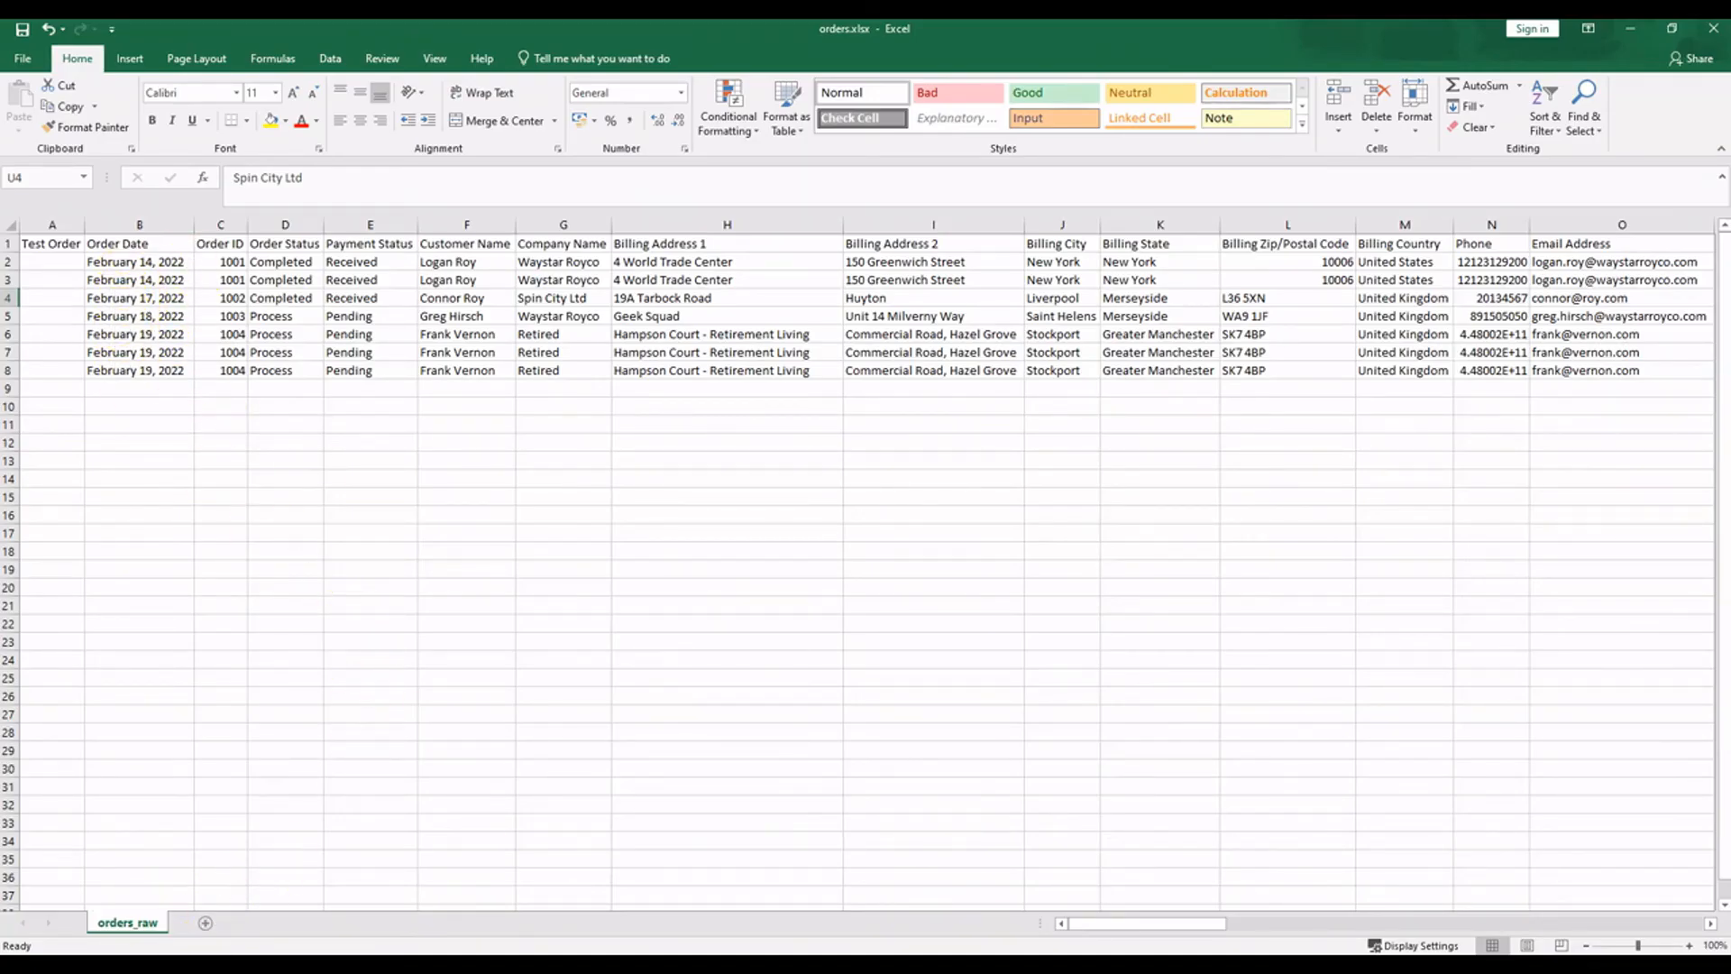
{"action": "left_click", "coordinate": [203, 966]}
{"action": "scroll", "coordinate": [905, 545], "scroll_direction": "down", "scroll_amount": 1}
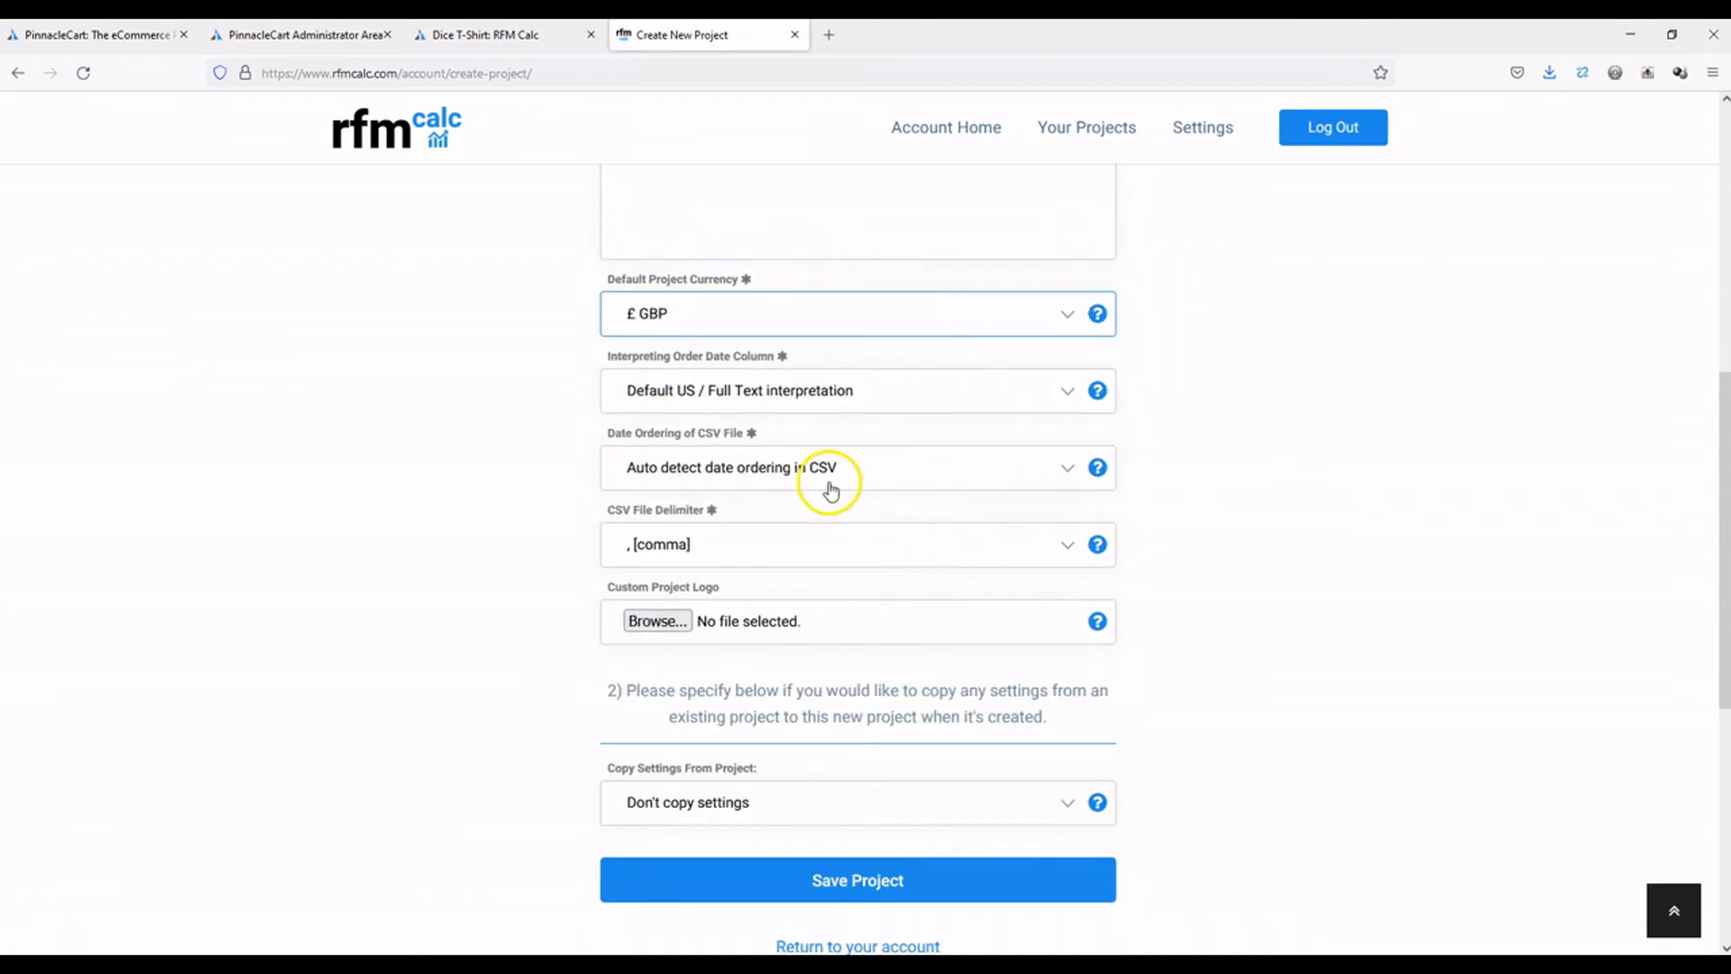
{"action": "left_click", "coordinate": [844, 473]}
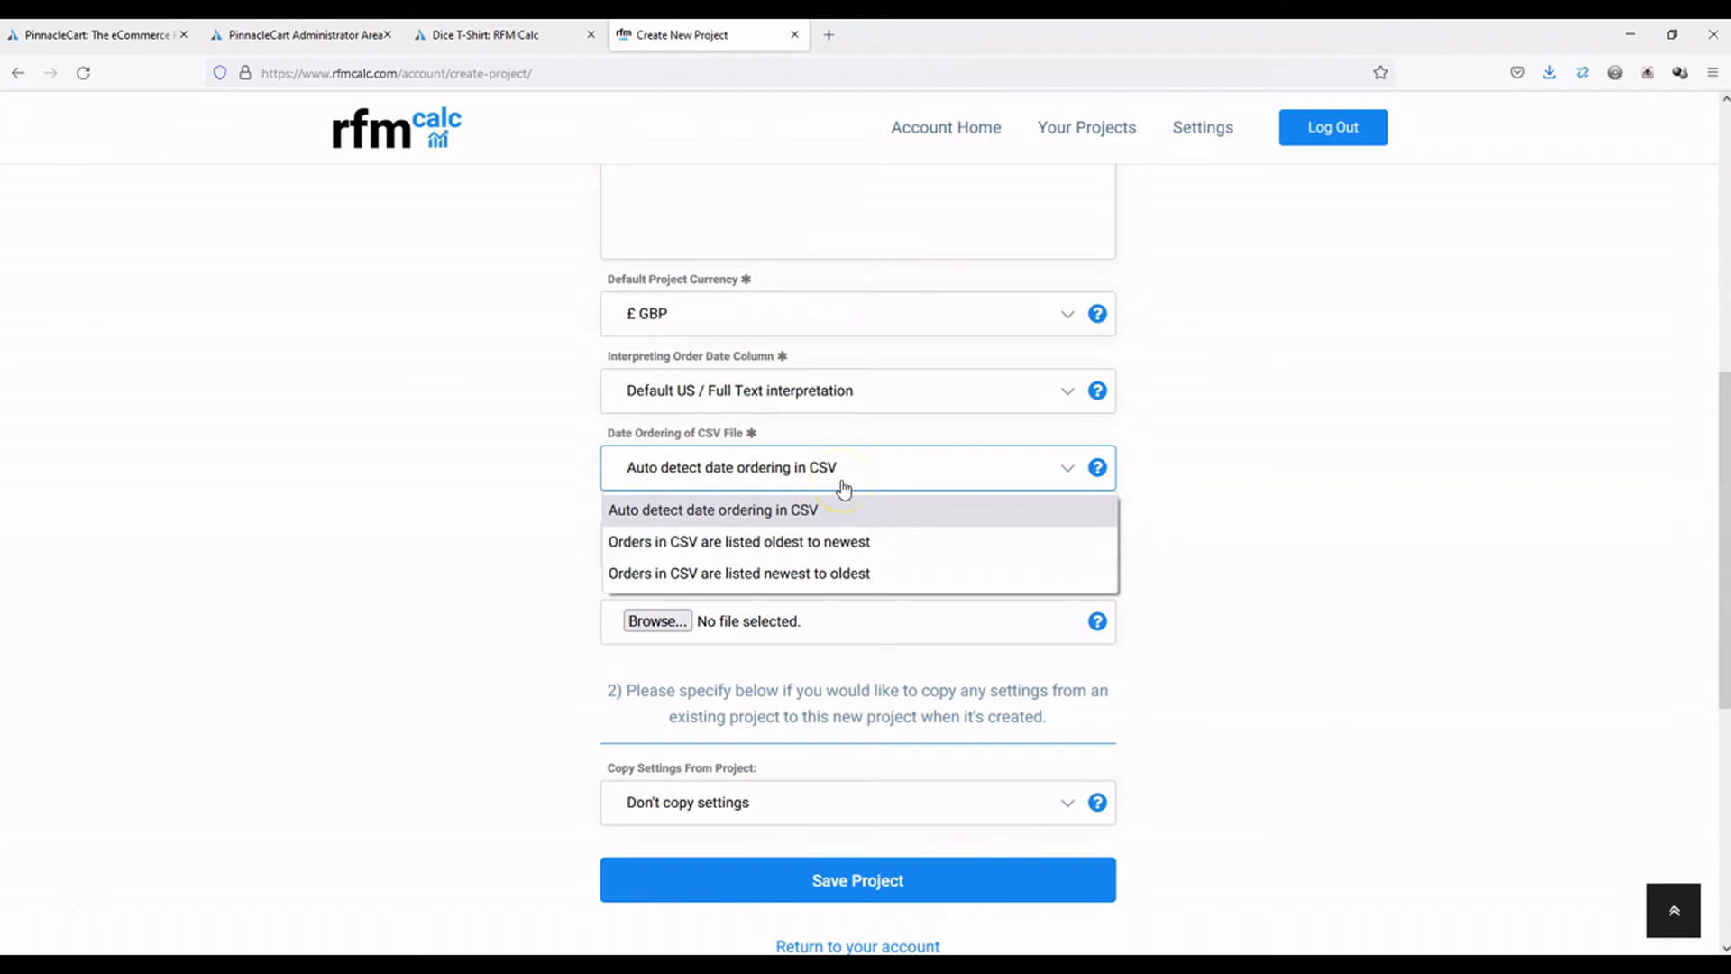
{"action": "left_click", "coordinate": [830, 510]}
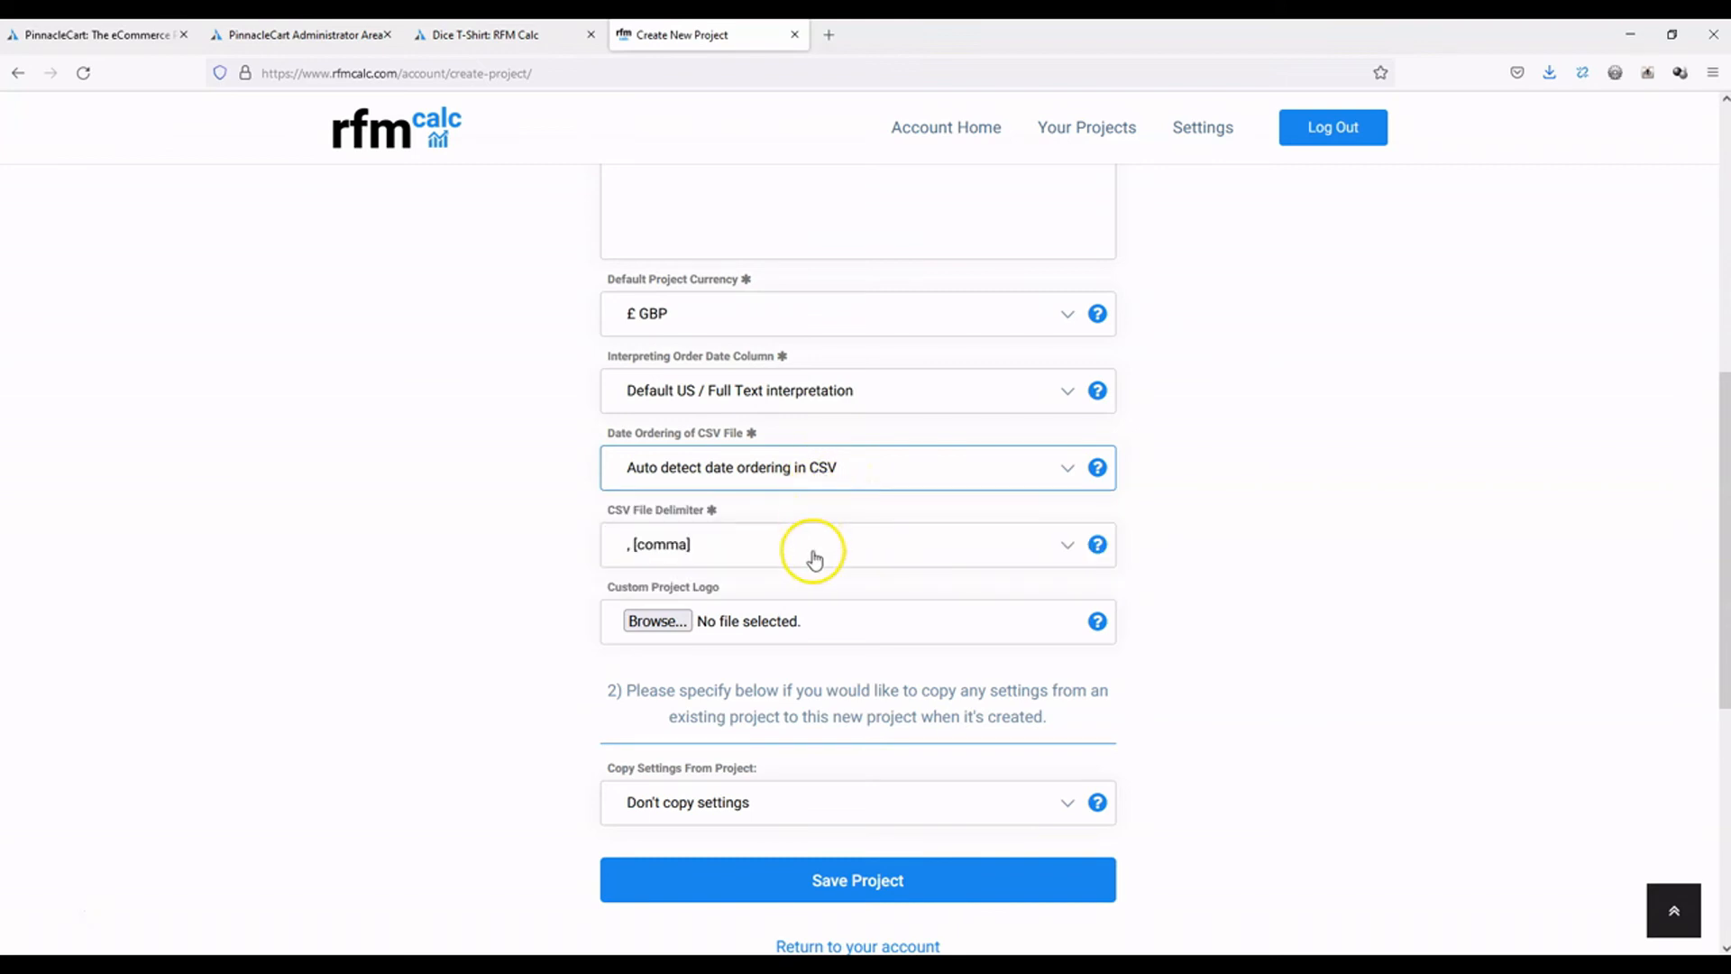
- Review the CSV file delimiter options and keep the comma as the delimiter
{"action": "scroll", "coordinate": [803, 518], "scroll_direction": "down", "scroll_amount": 2}
{"action": "left_click", "coordinate": [750, 363]}
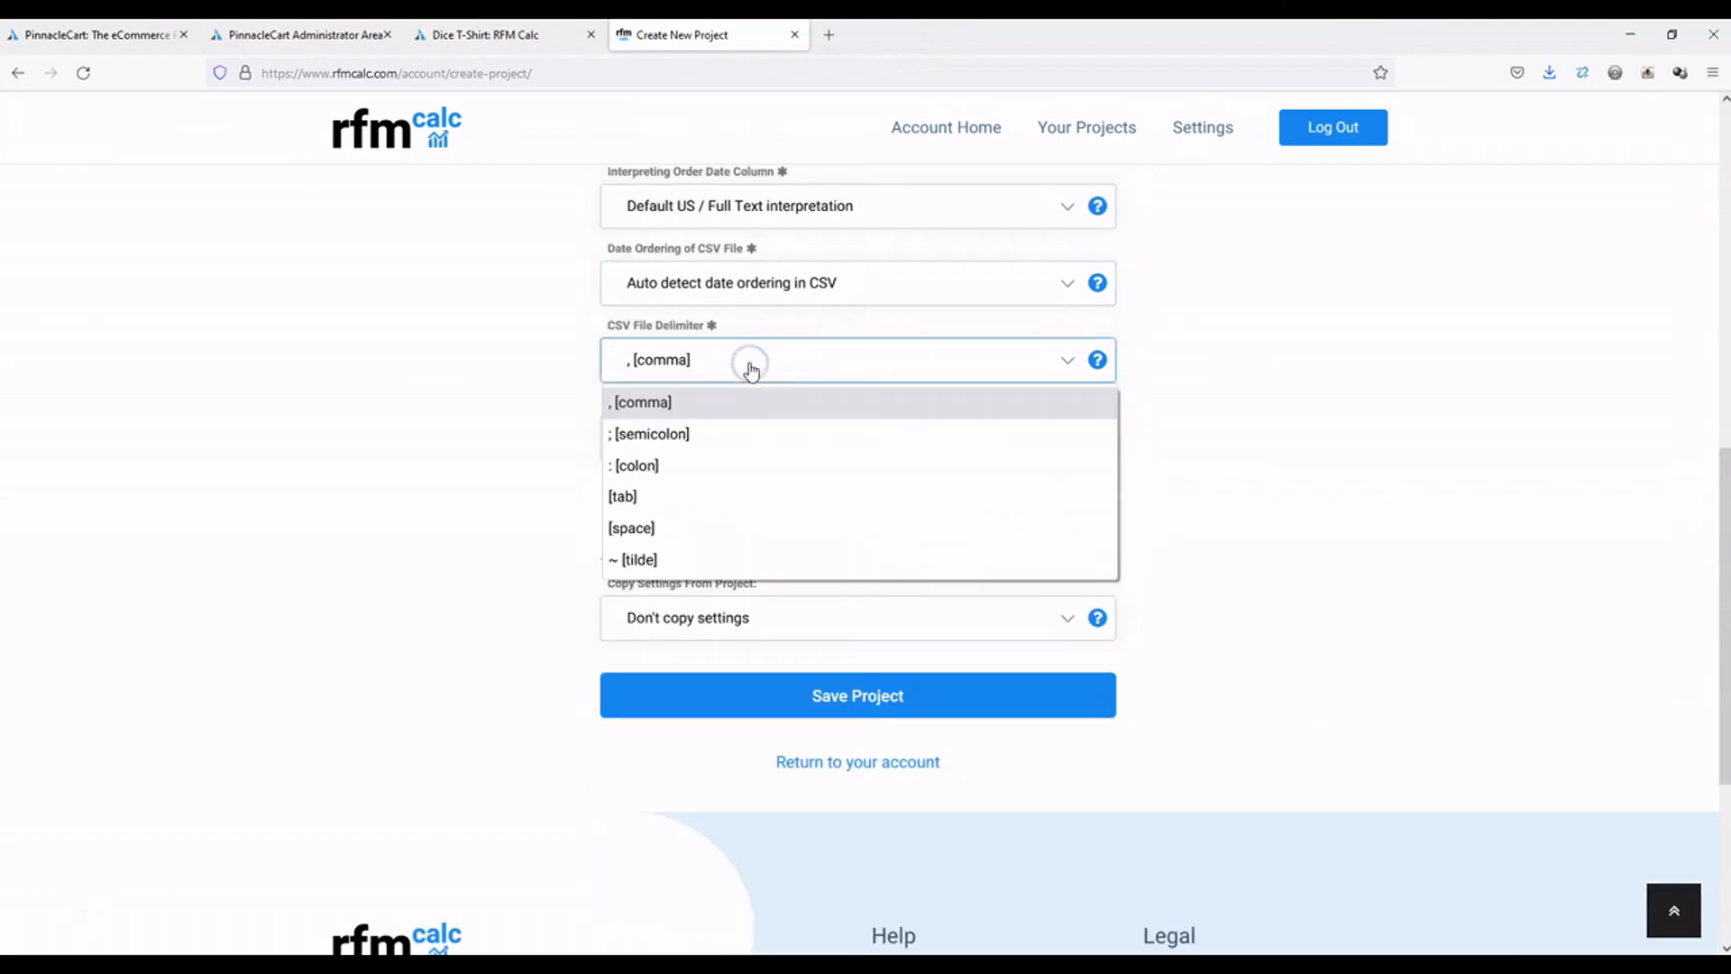
{"action": "left_click", "coordinate": [750, 364]}
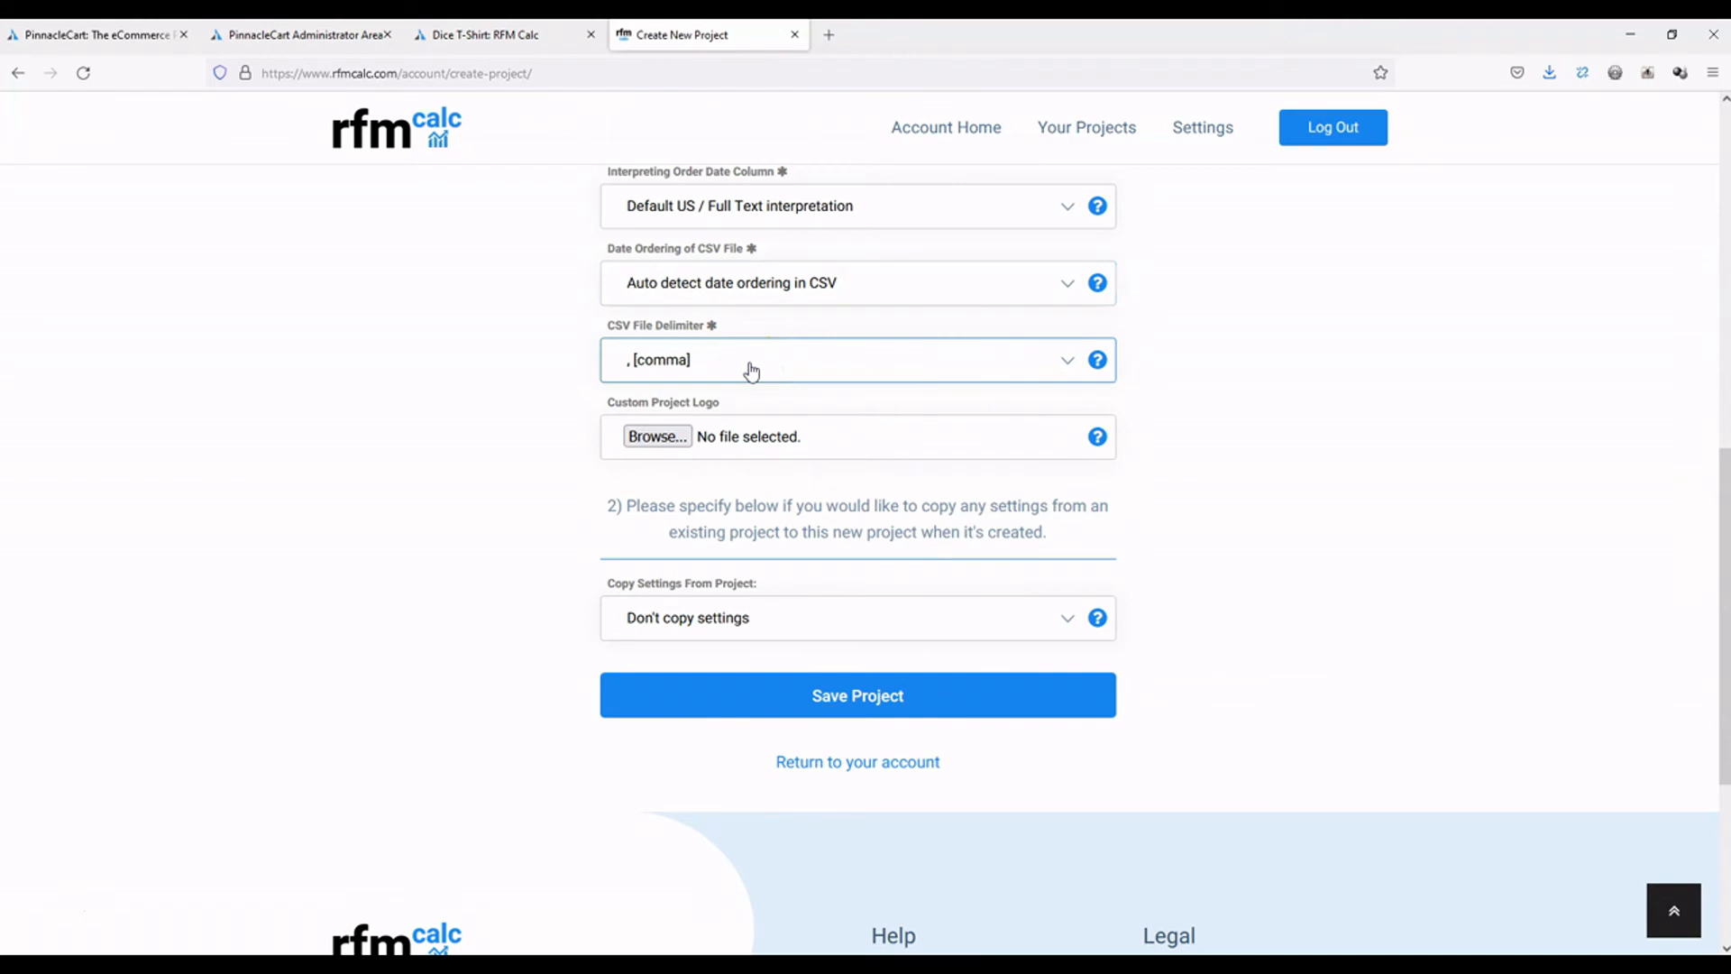
{"action": "left_click", "coordinate": [752, 365]}
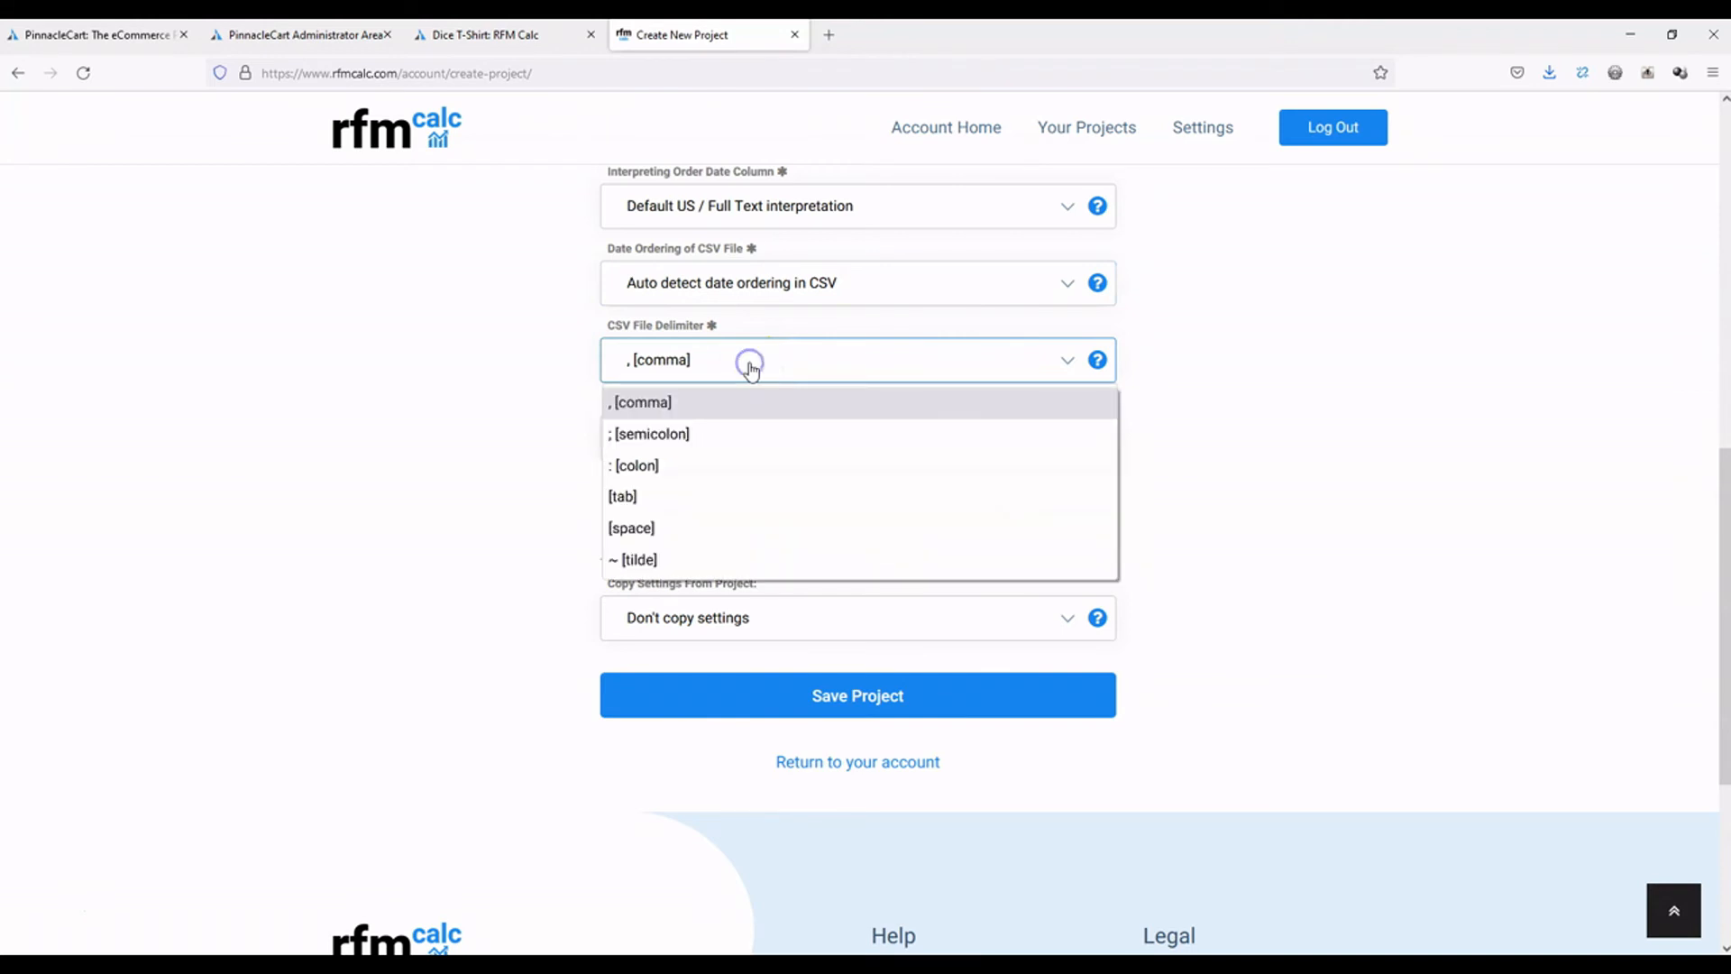
{"action": "left_click", "coordinate": [733, 417]}
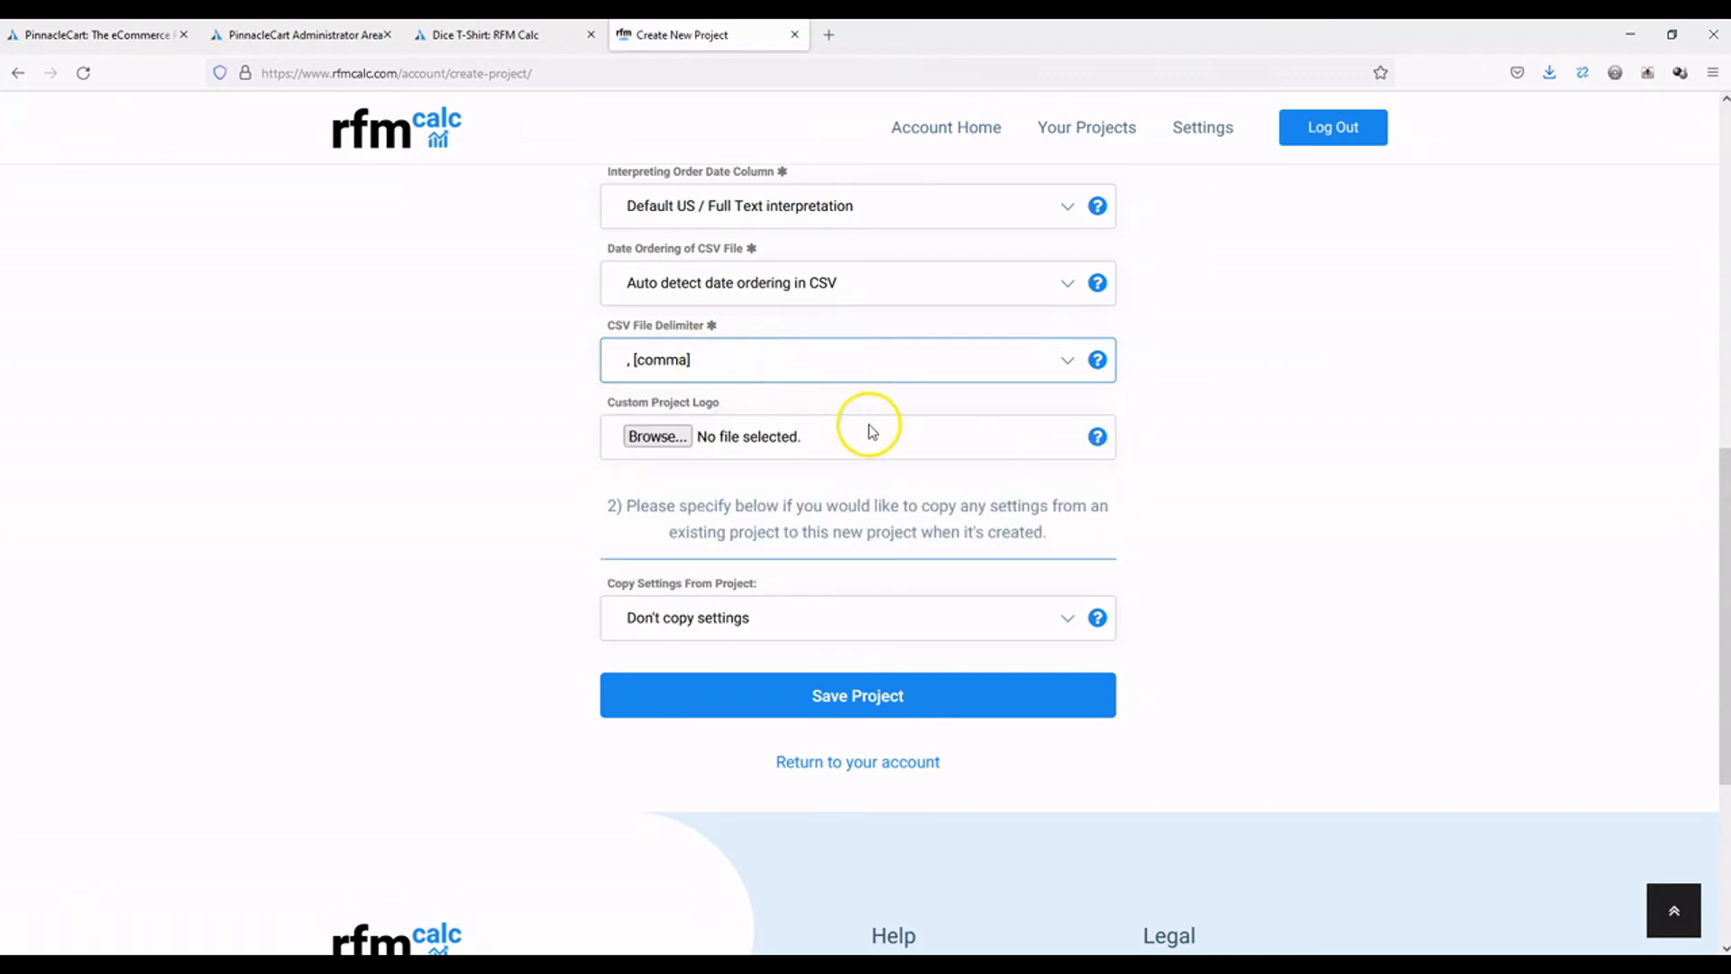
- Review the project settings from name to logo and save the new project
{"action": "scroll", "coordinate": [1263, 487], "scroll_direction": "up", "scroll_amount": 4}
{"action": "scroll", "coordinate": [1191, 465], "scroll_direction": "down", "scroll_amount": 3}
{"action": "scroll", "coordinate": [1191, 465], "scroll_direction": "up", "scroll_amount": 4}
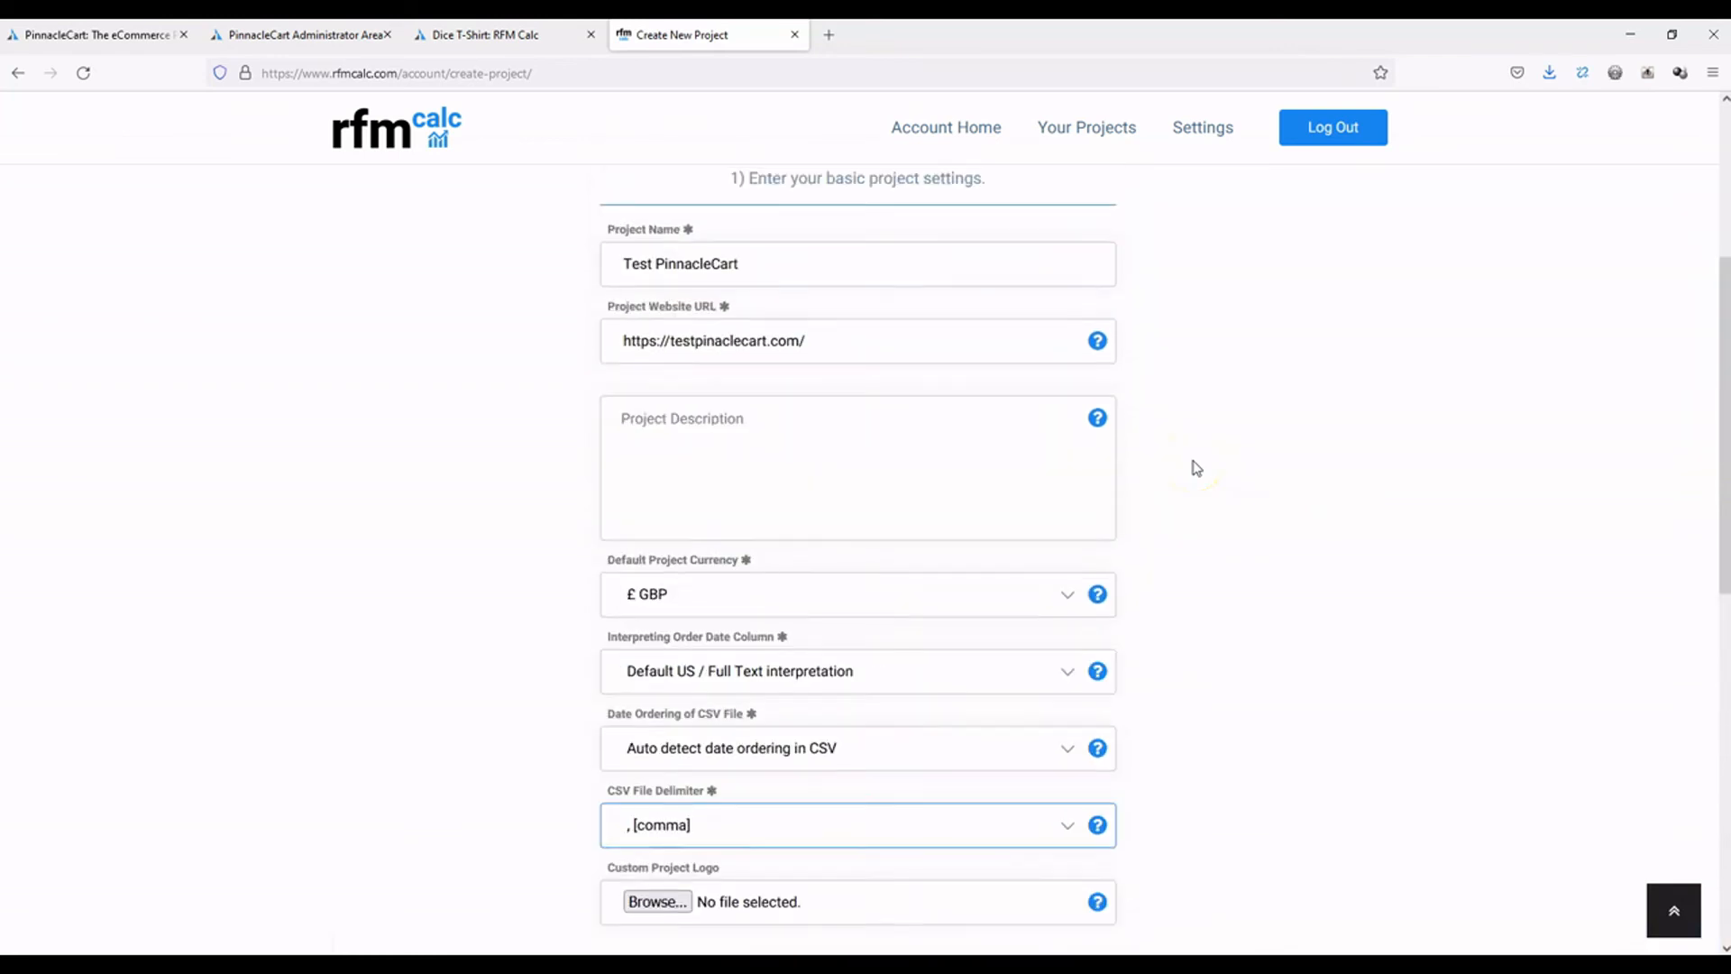
{"action": "scroll", "coordinate": [1191, 464], "scroll_direction": "down", "scroll_amount": 5}
{"action": "scroll", "coordinate": [1184, 473], "scroll_direction": "down", "scroll_amount": 2}
{"action": "left_click", "coordinate": [889, 603]}
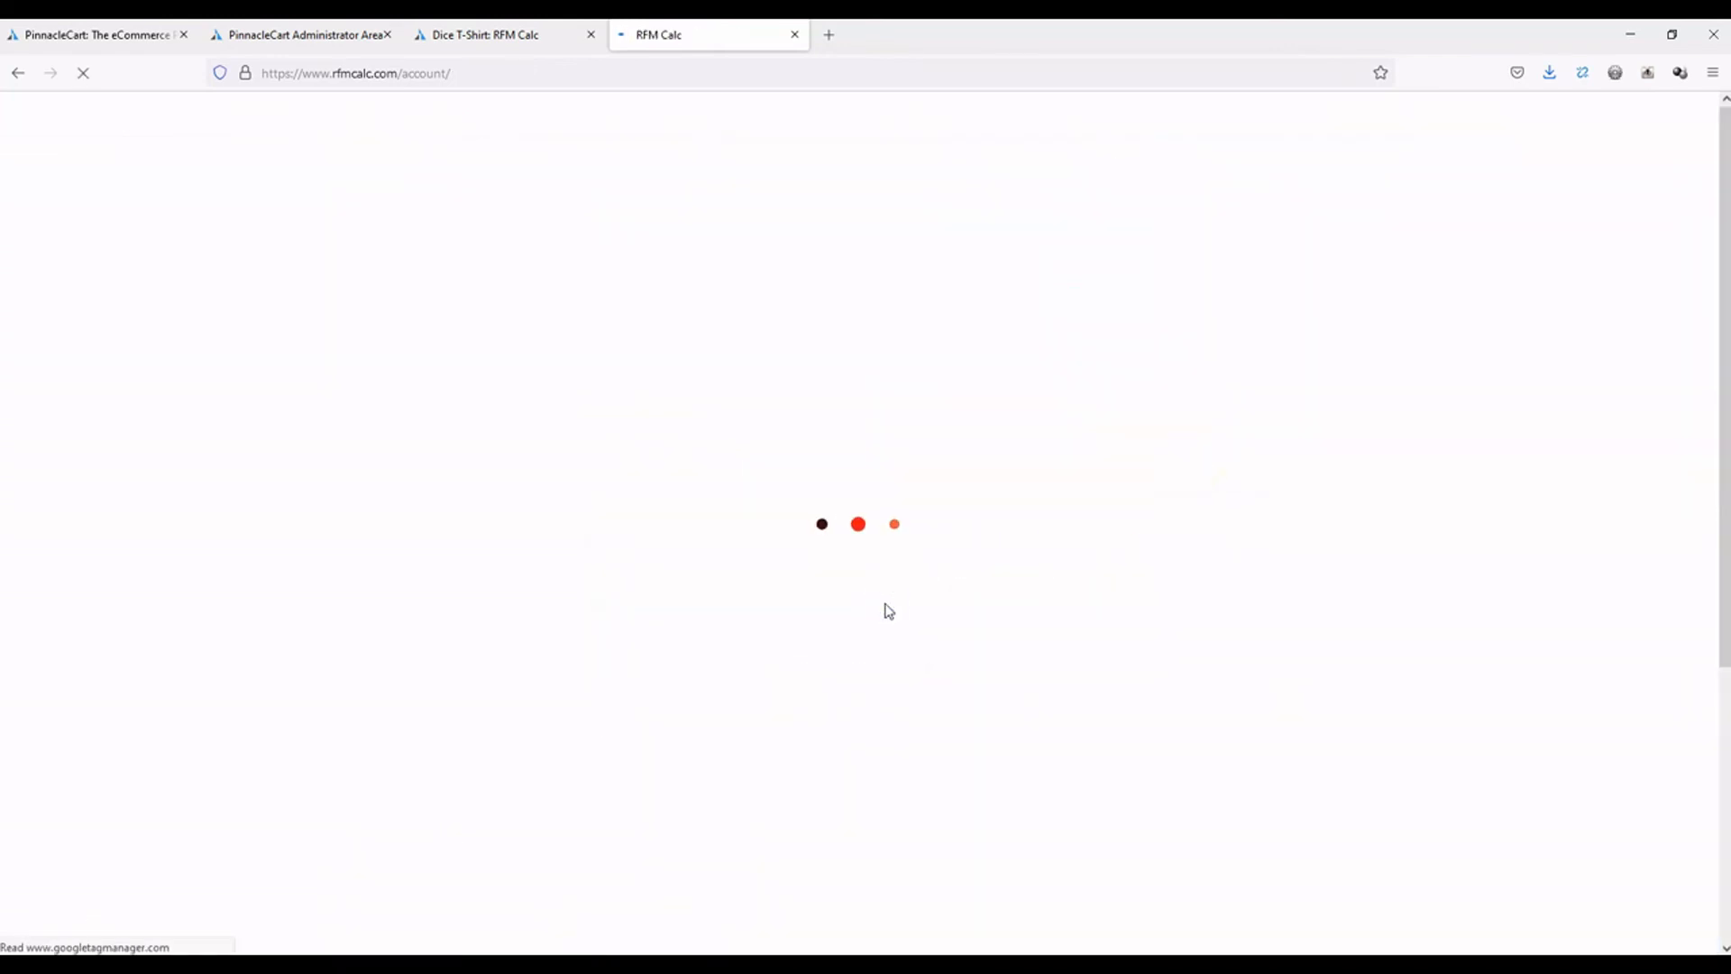
- Open the Test PinnacleCart project and upload orders_raw.csv for a new scheduled report
{"action": "scroll", "coordinate": [619, 645], "scroll_direction": "down", "scroll_amount": 3}
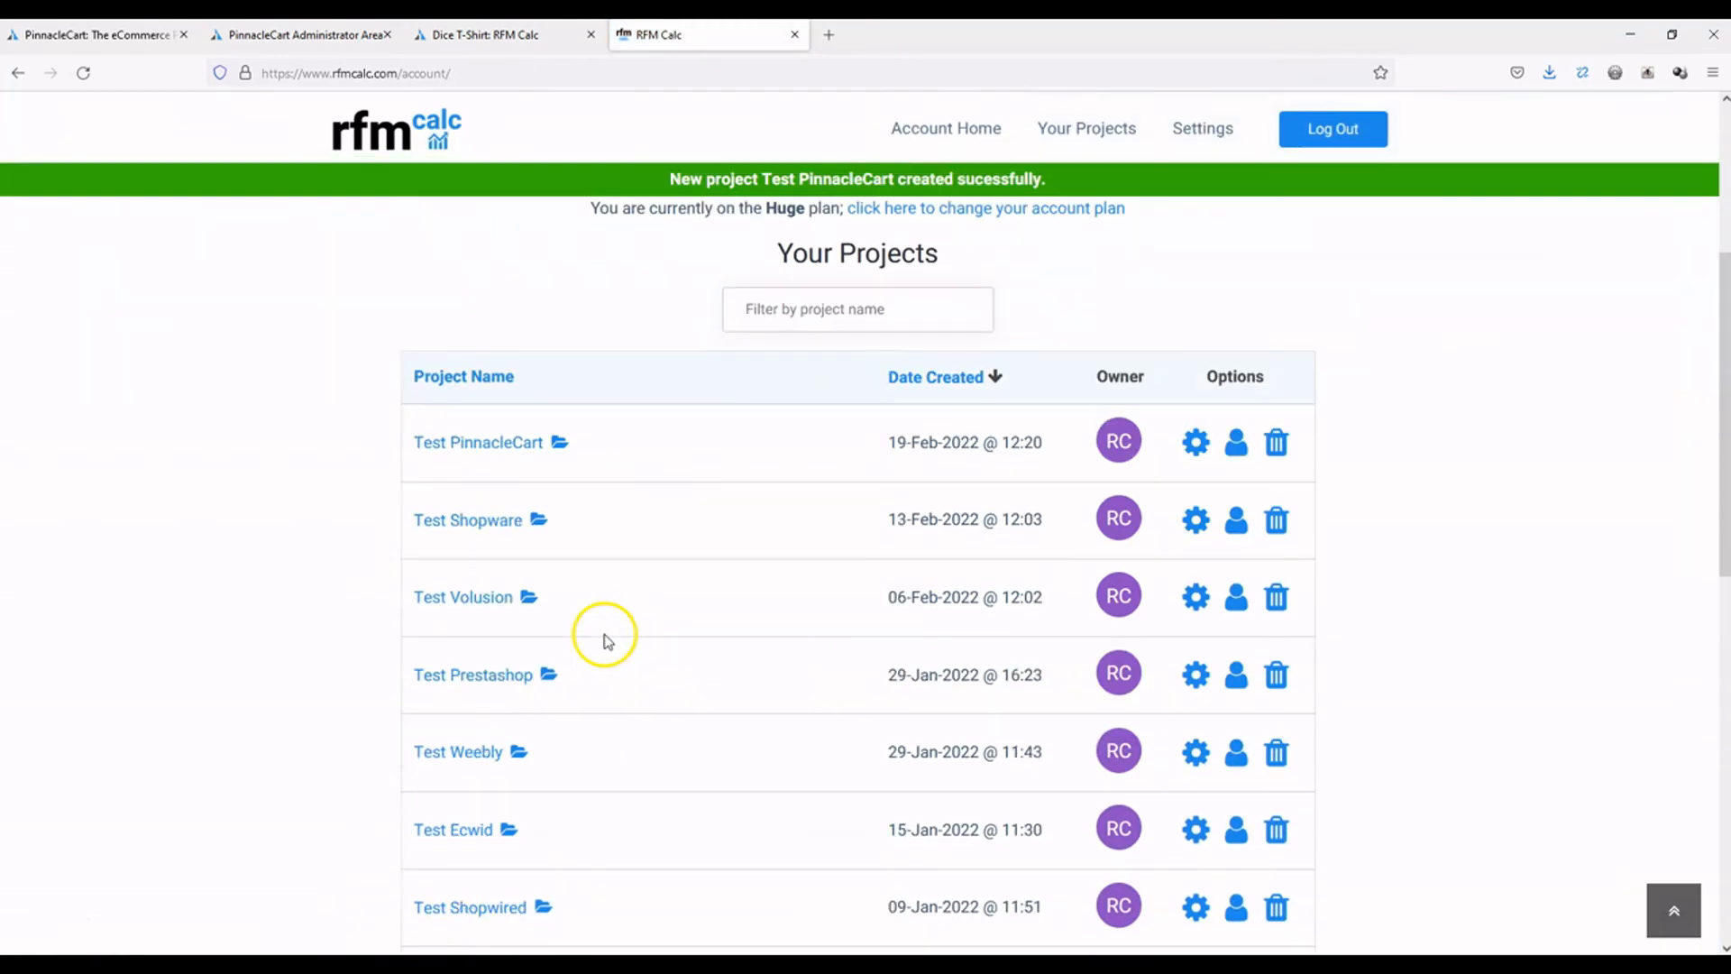
{"action": "left_click", "coordinate": [513, 448]}
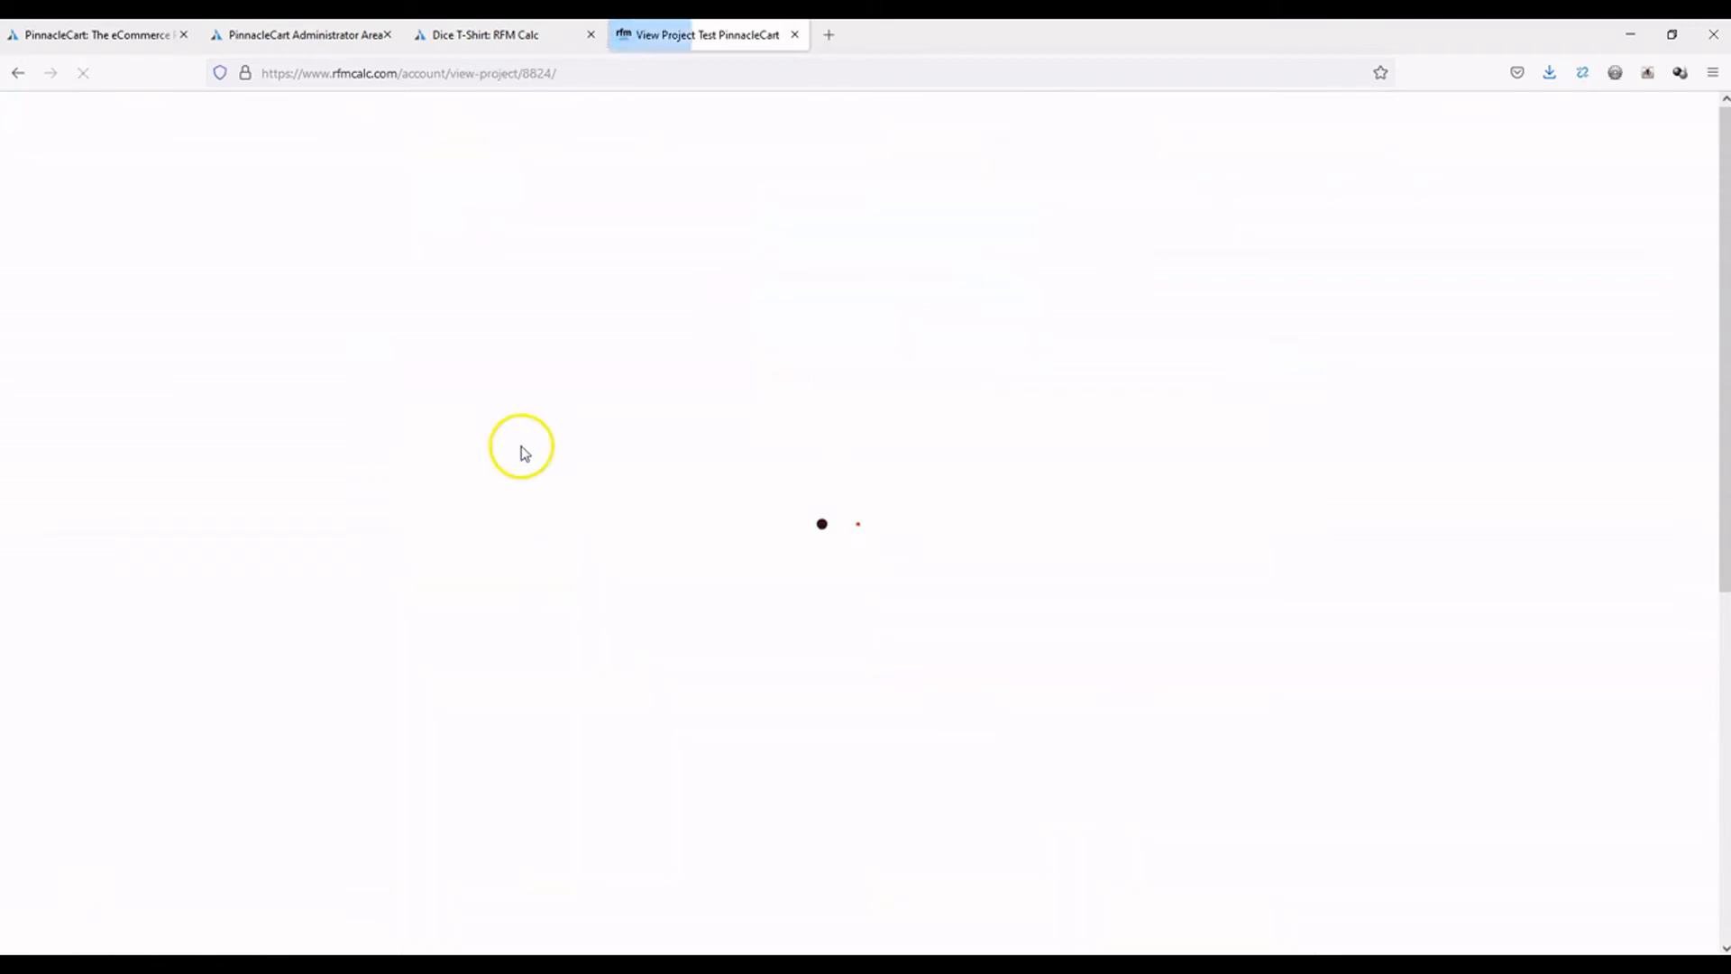
{"action": "left_click", "coordinate": [850, 626]}
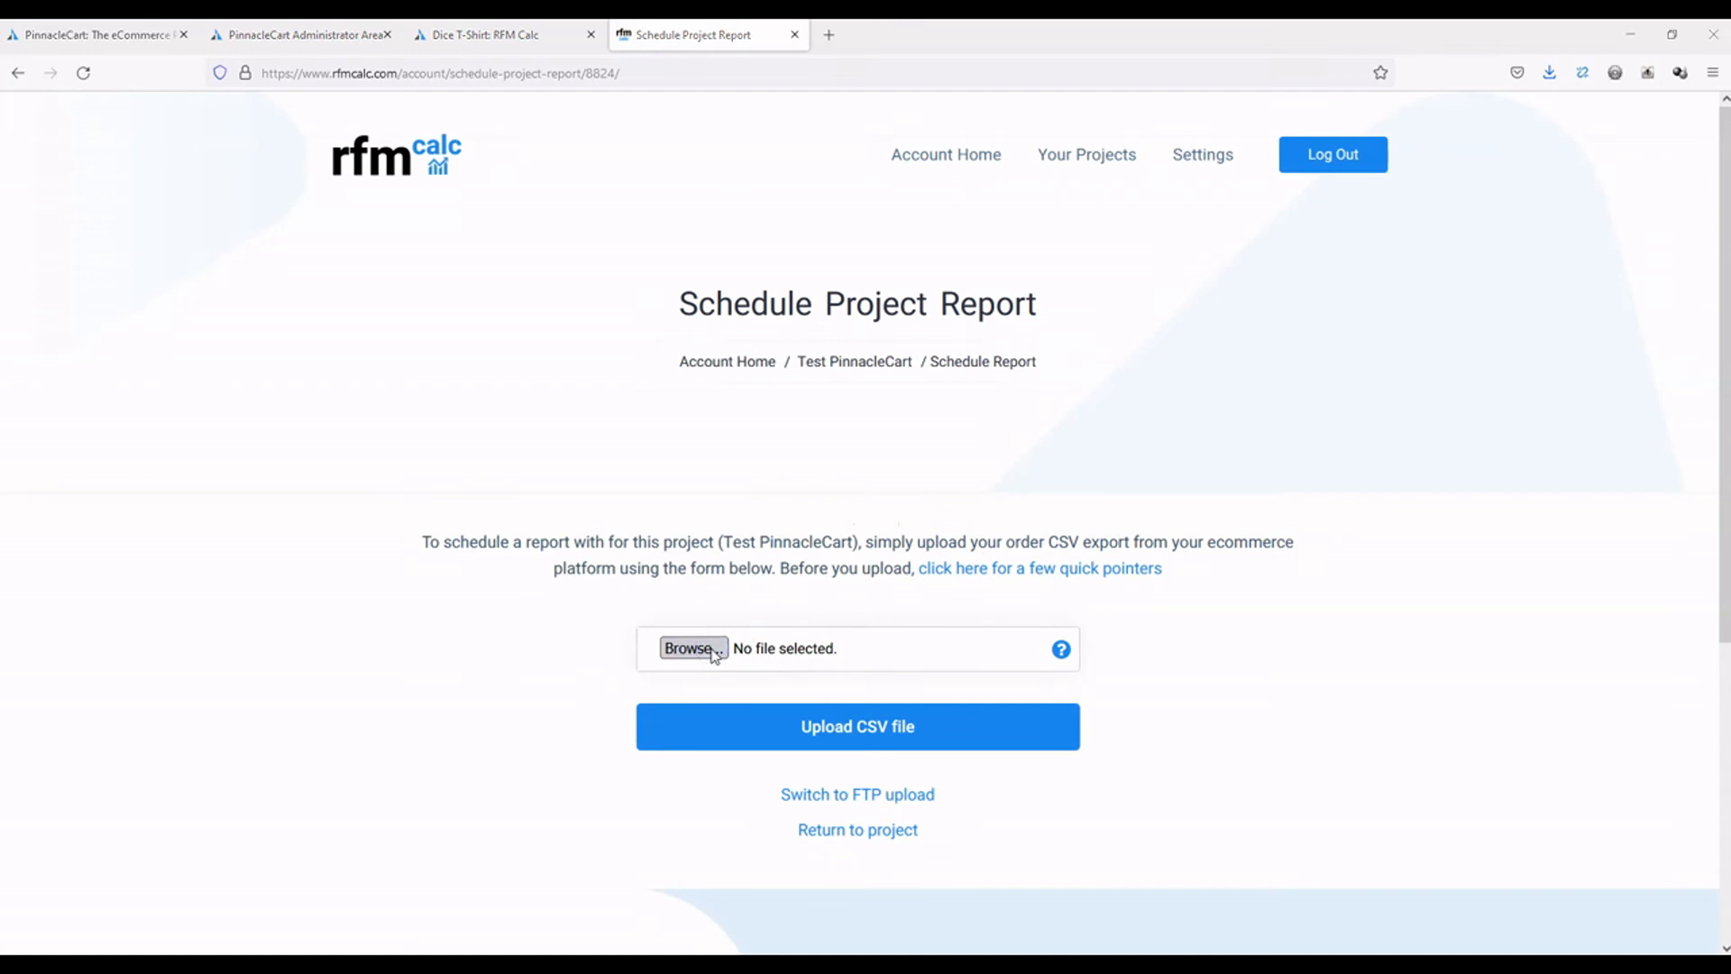
{"action": "left_click", "coordinate": [693, 649]}
{"action": "double_click", "coordinate": [200, 143]}
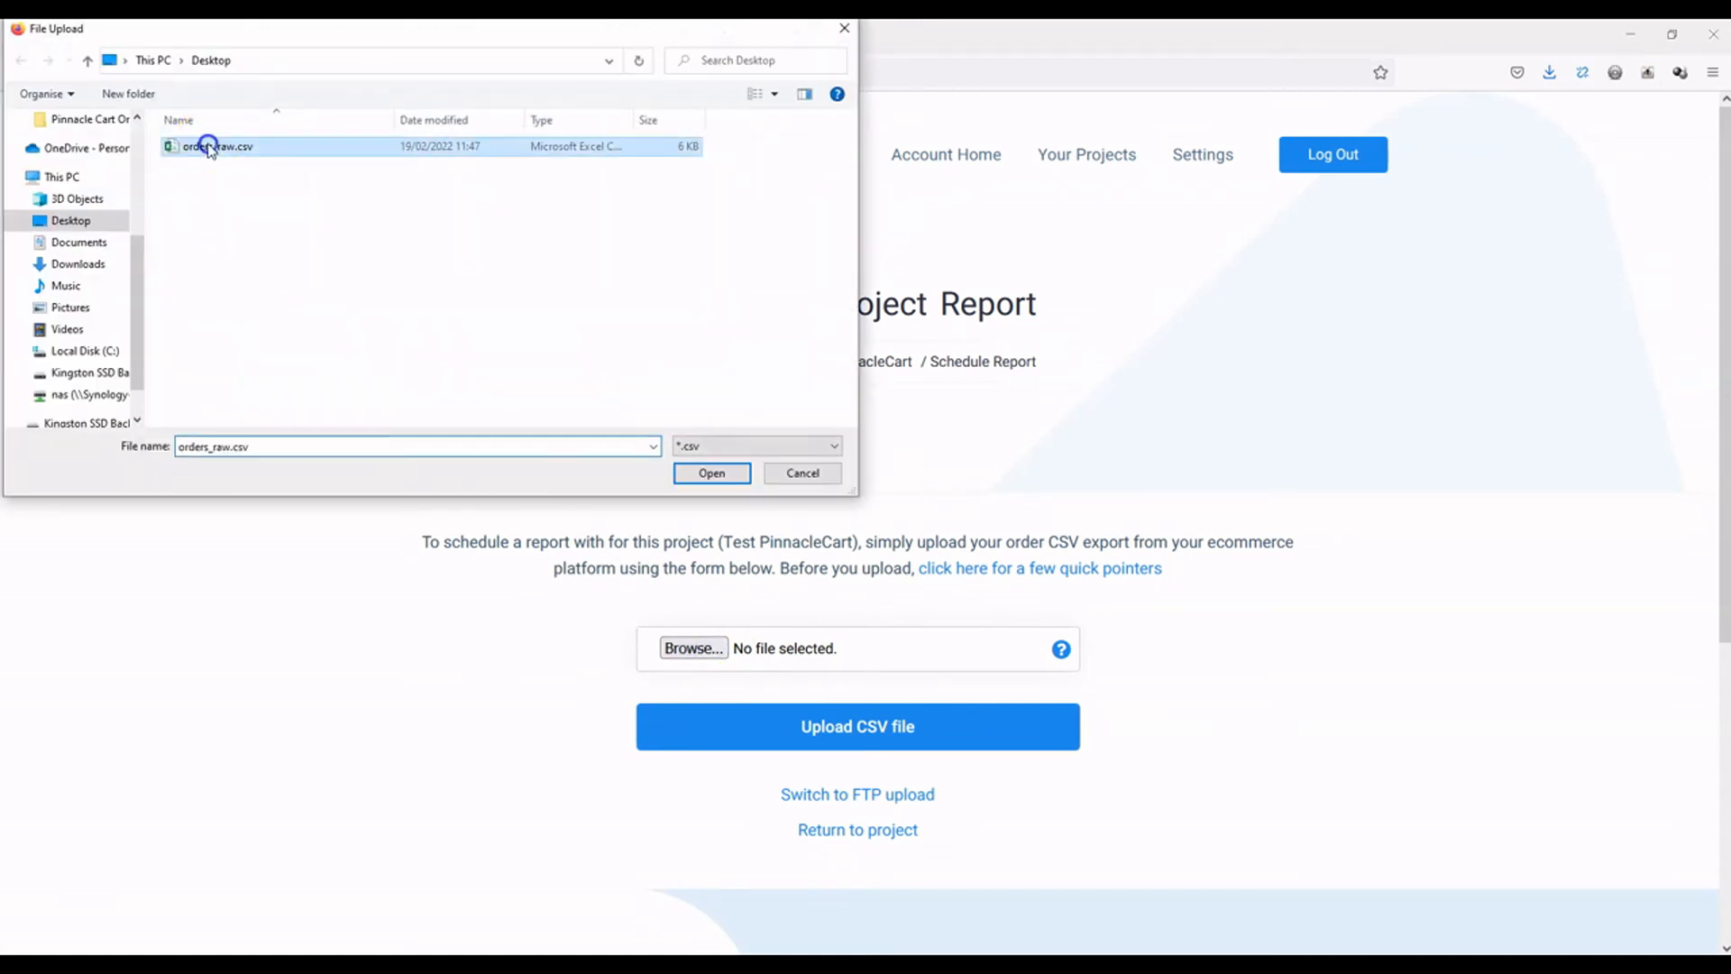
{"action": "left_click", "coordinate": [825, 721]}
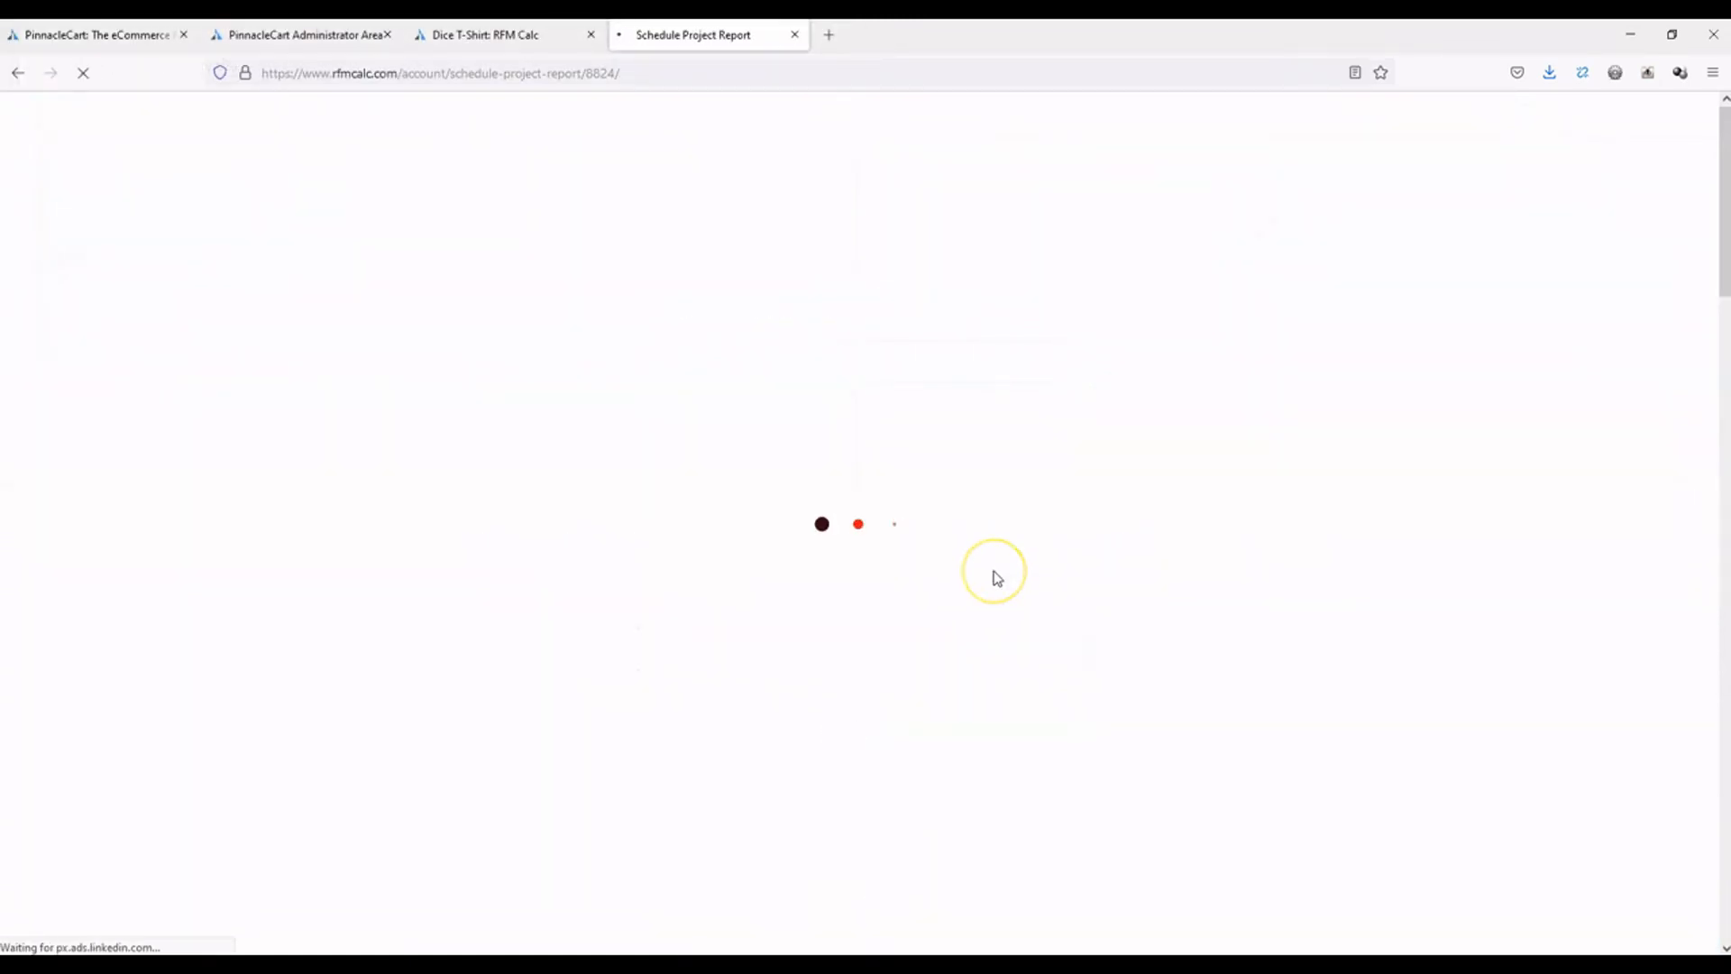
- Map the order ID column to "Order ID" and the order date column to "Order Date"
{"action": "scroll", "coordinate": [1013, 561], "scroll_direction": "down", "scroll_amount": 2}
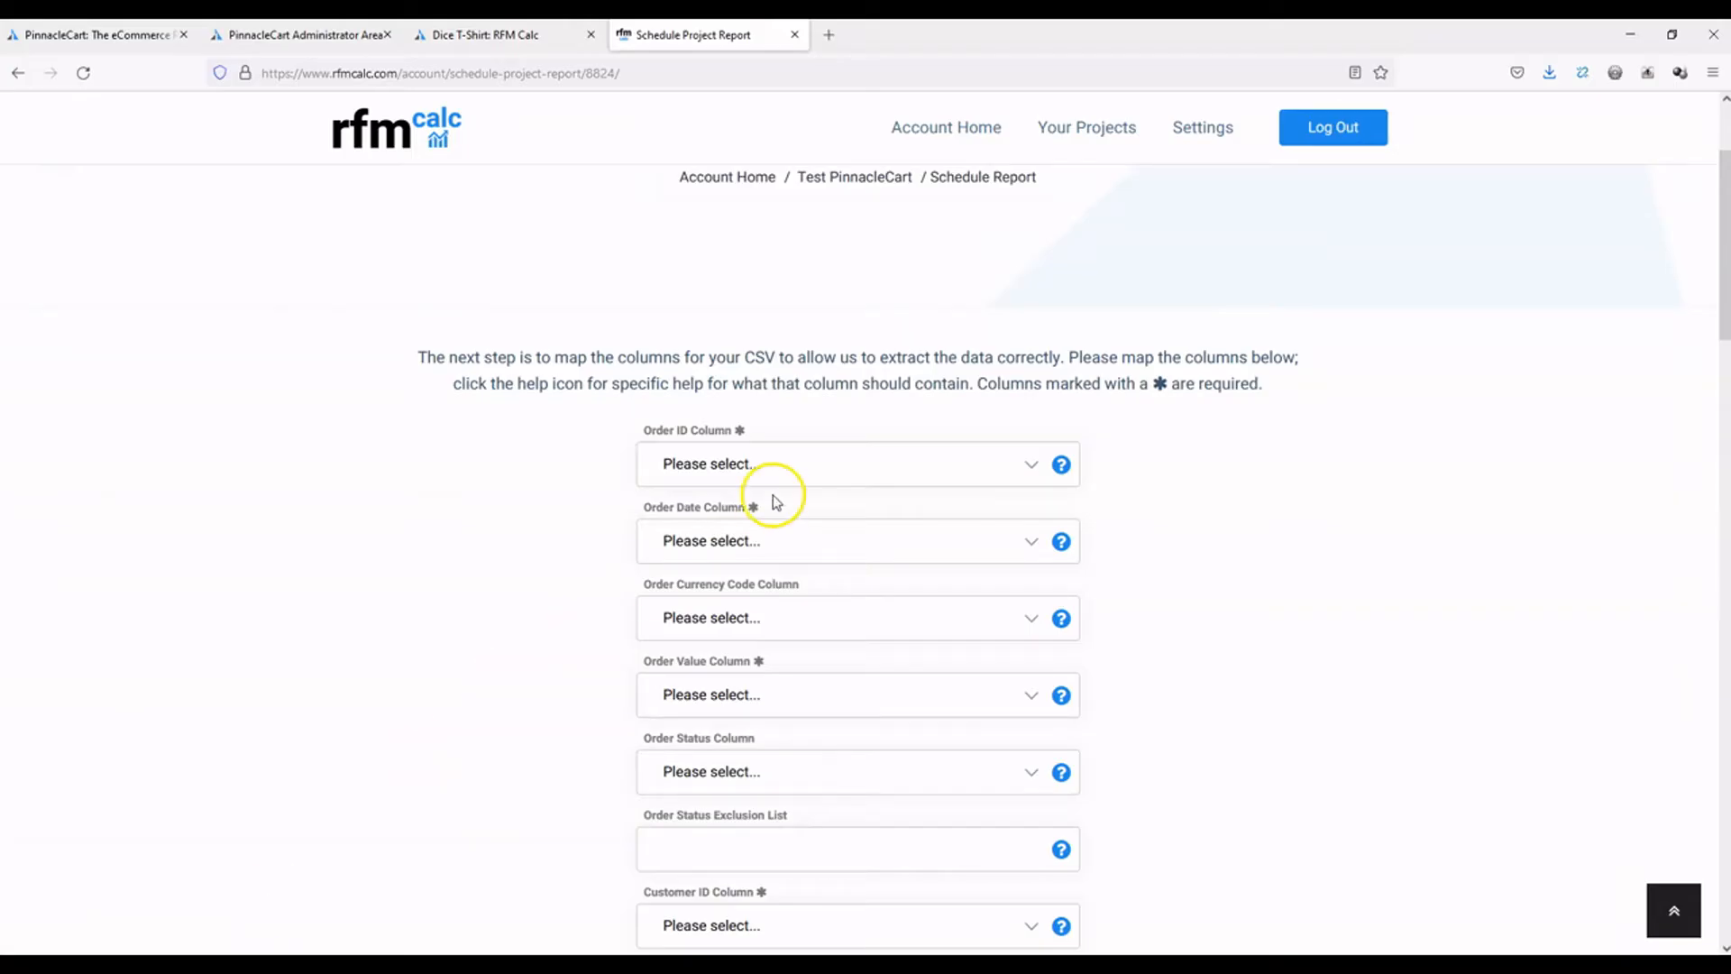
{"action": "left_click", "coordinate": [776, 463]}
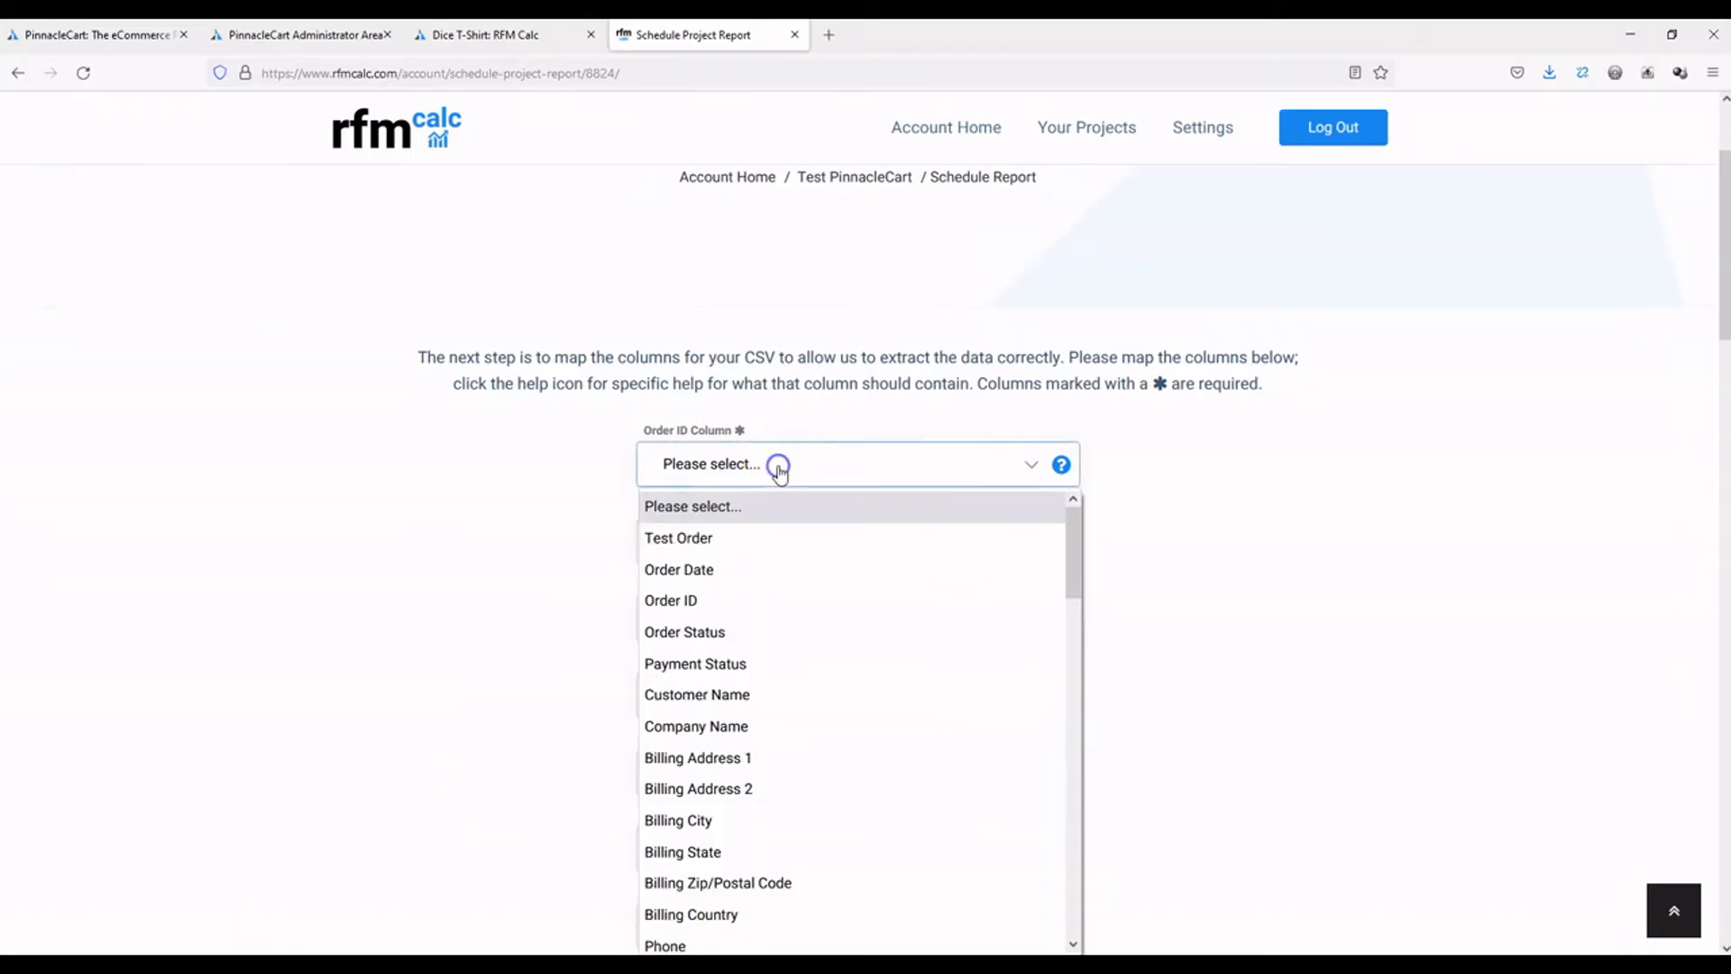
{"action": "left_click", "coordinate": [738, 606]}
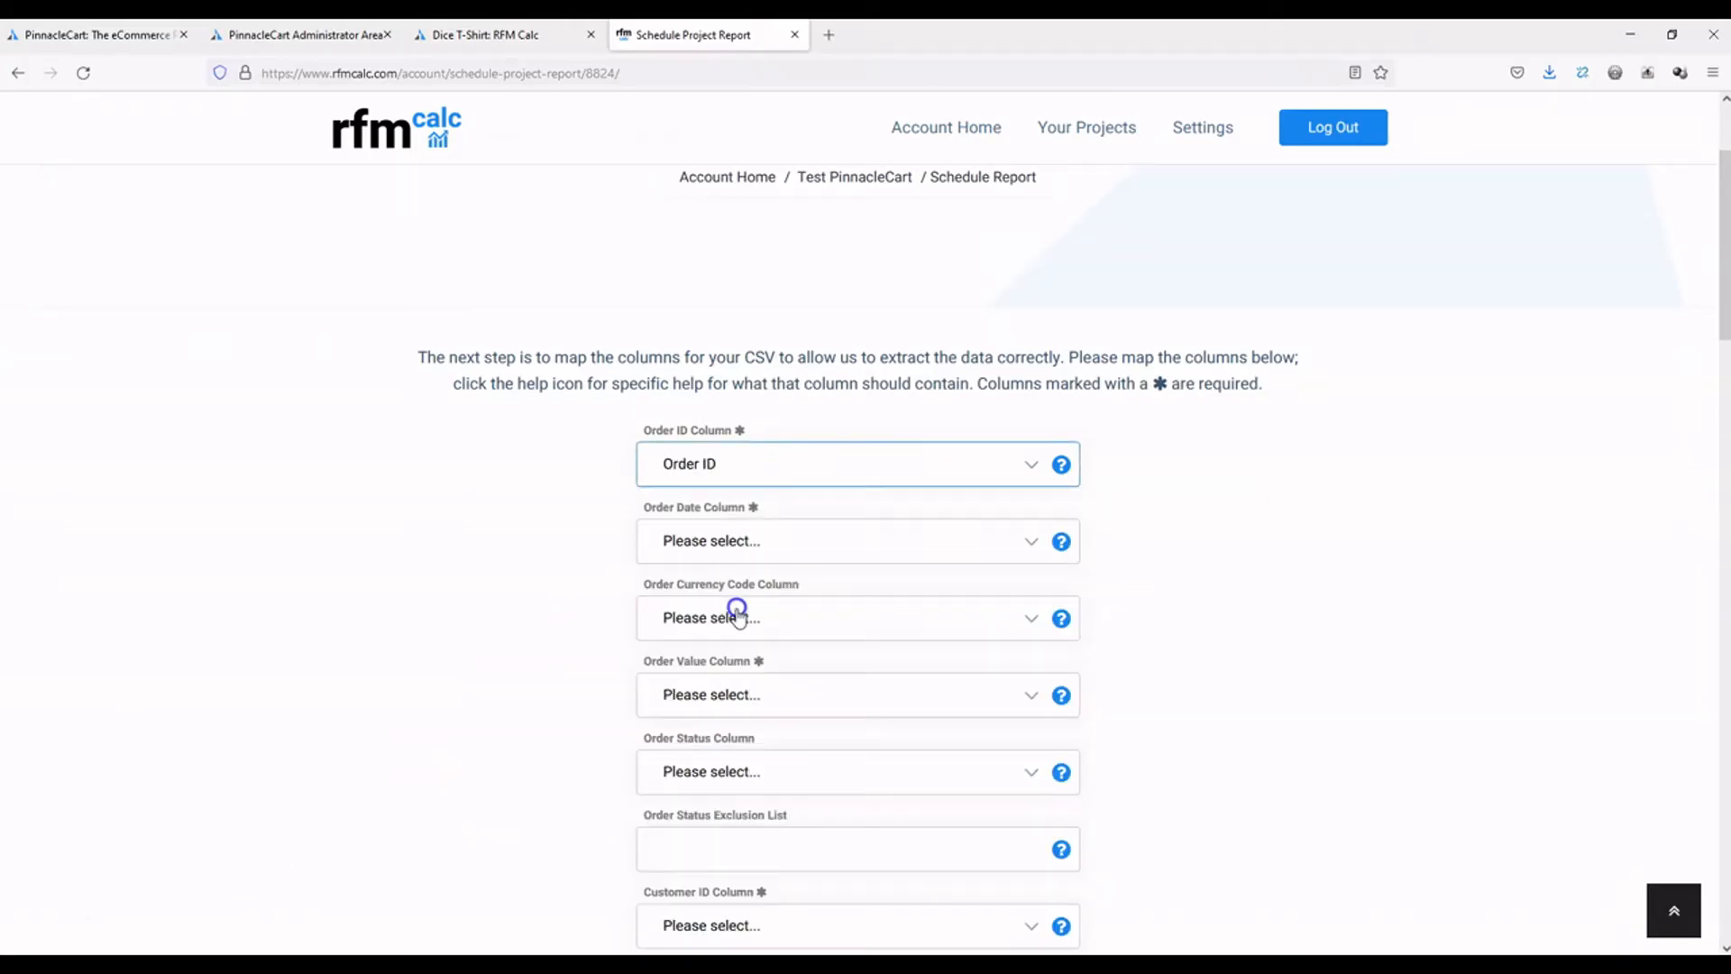
{"action": "left_click", "coordinate": [722, 545]}
{"action": "left_click", "coordinate": [741, 163]}
- Check the columns of the orders workbook in Excel, and map the report's order value column to "Total Amount"
{"action": "scroll", "coordinate": [537, 580], "scroll_direction": "down", "scroll_amount": 2}
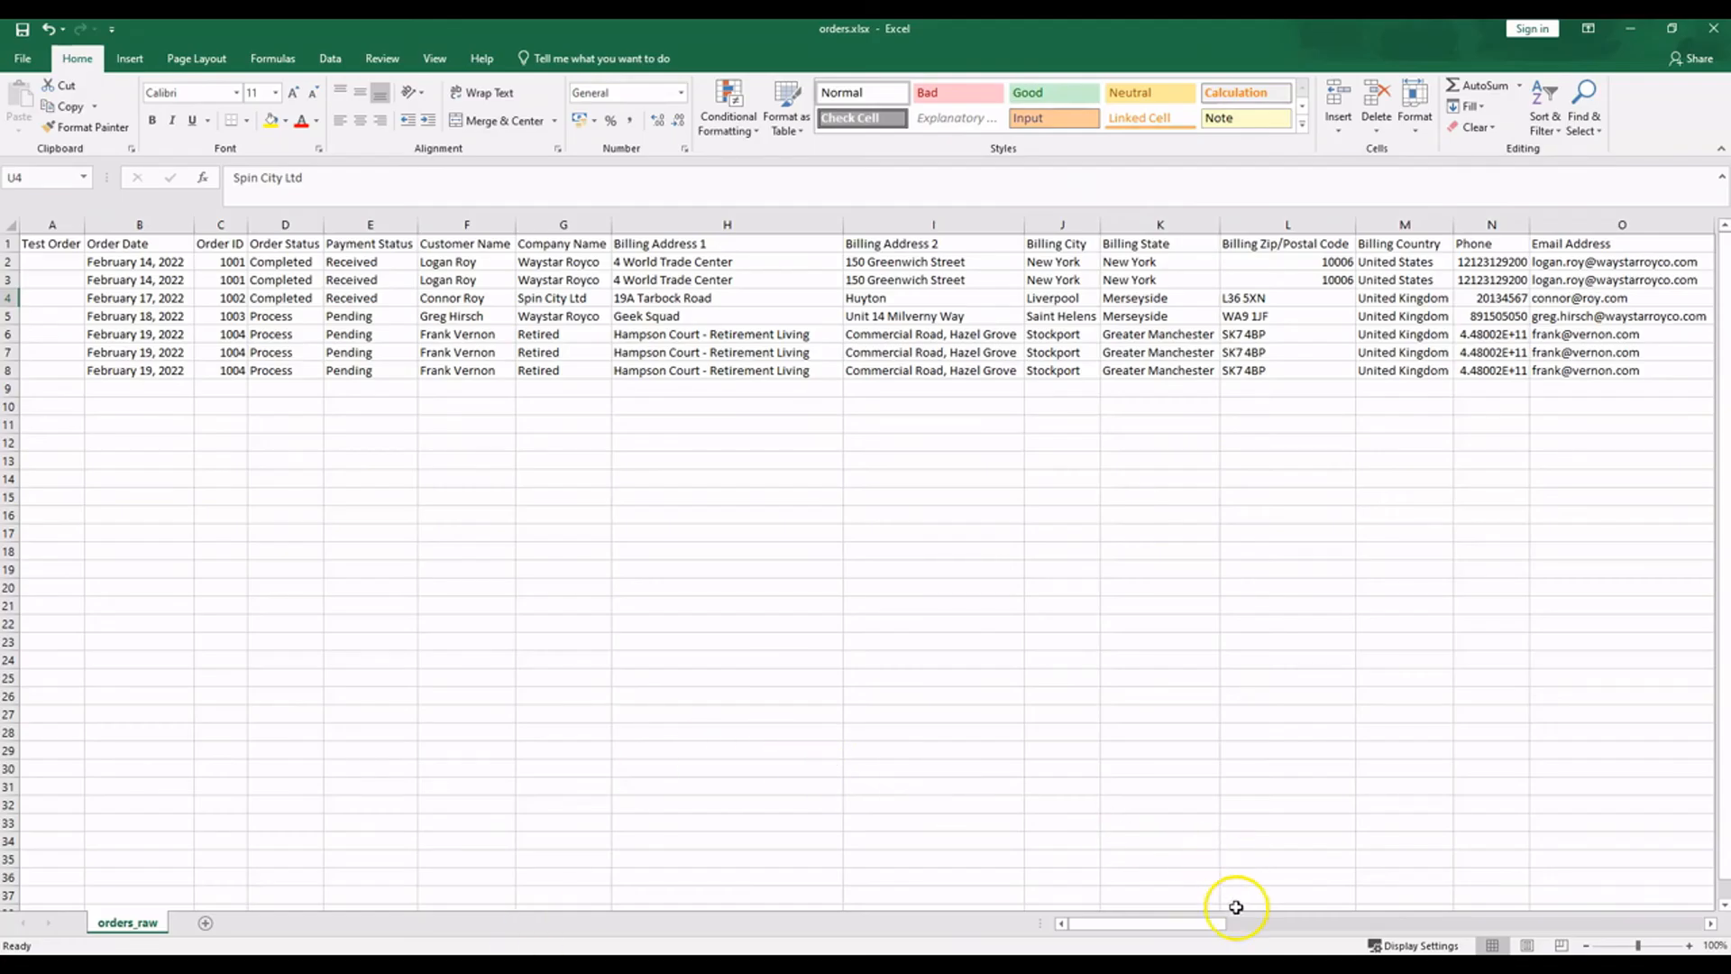
{"action": "left_click_drag", "start_coordinate": [1199, 925], "coordinate": [1119, 912]}
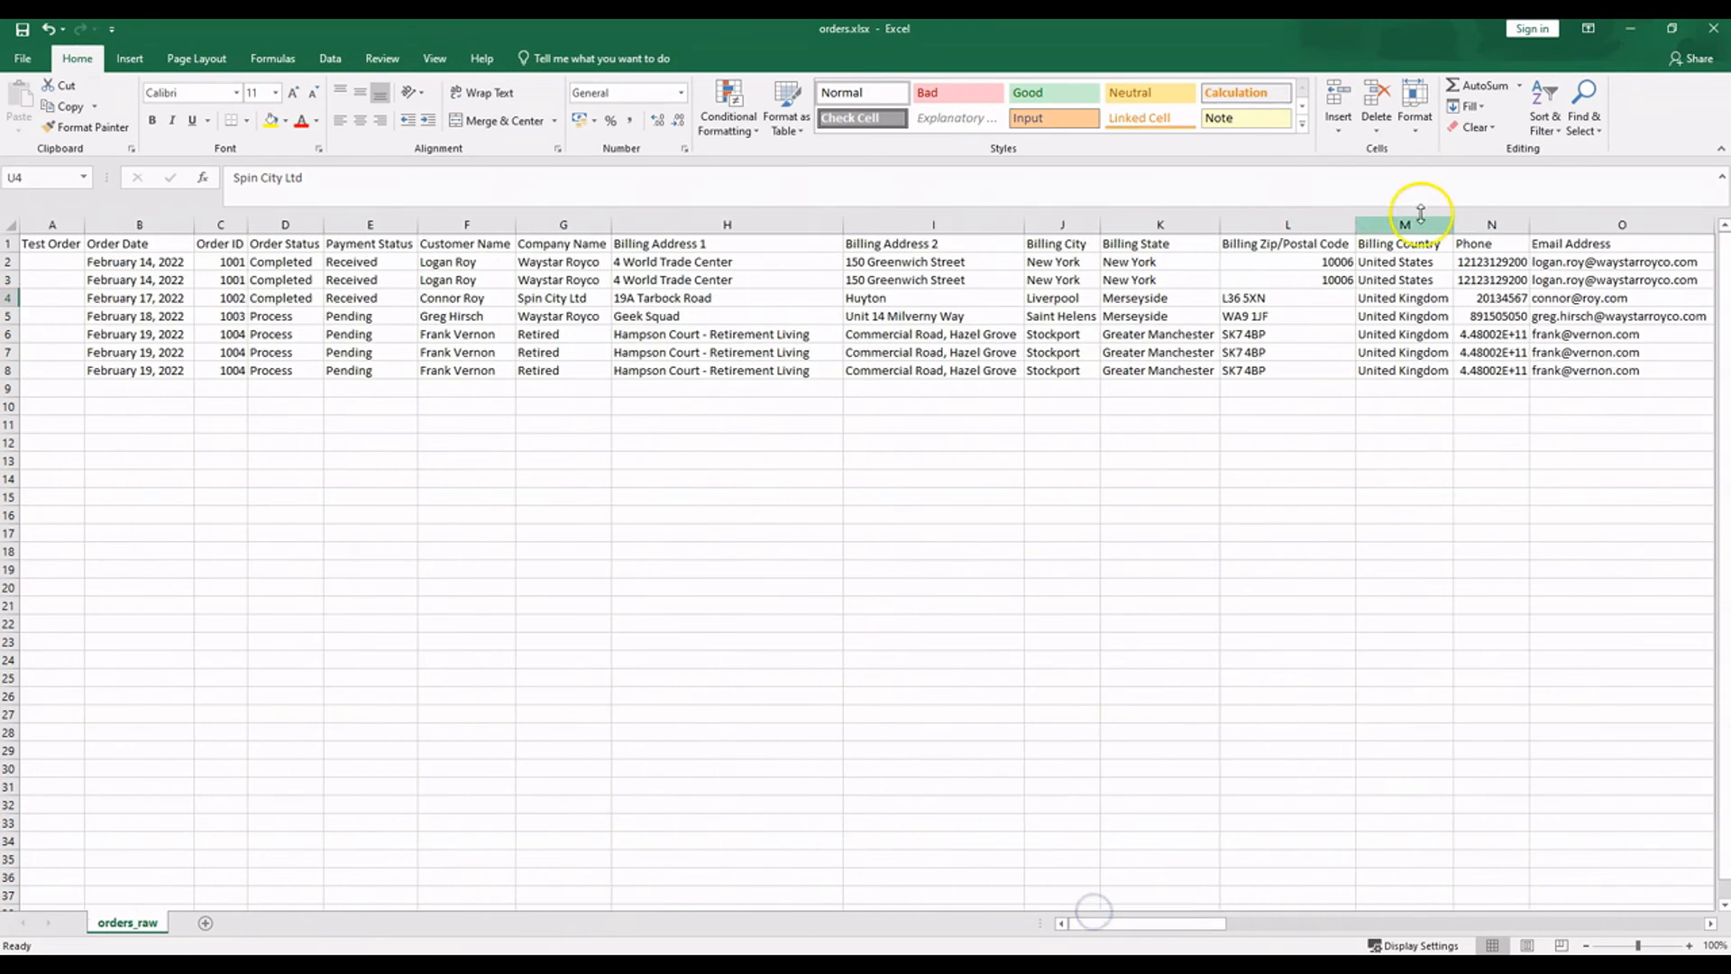
{"action": "left_click", "coordinate": [1630, 29]}
{"action": "scroll", "coordinate": [901, 478], "scroll_direction": "down", "scroll_amount": 2}
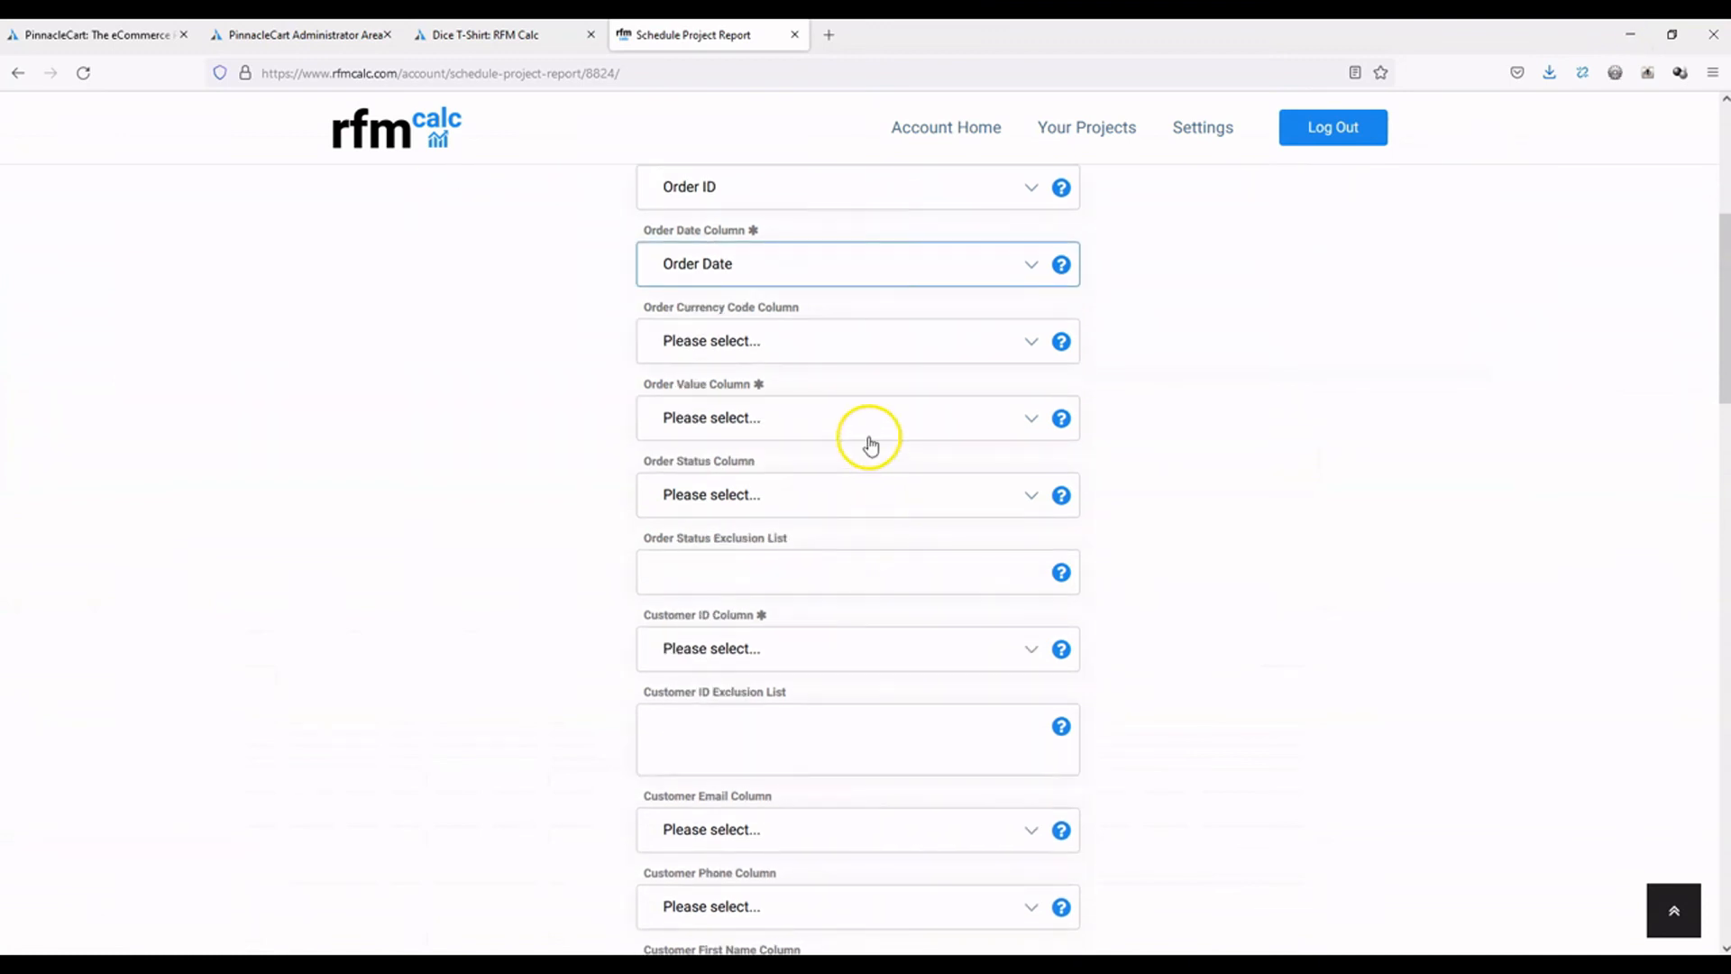
{"action": "left_click", "coordinate": [828, 418]}
{"action": "left_click_drag", "start_coordinate": [1072, 505], "coordinate": [1055, 689]}
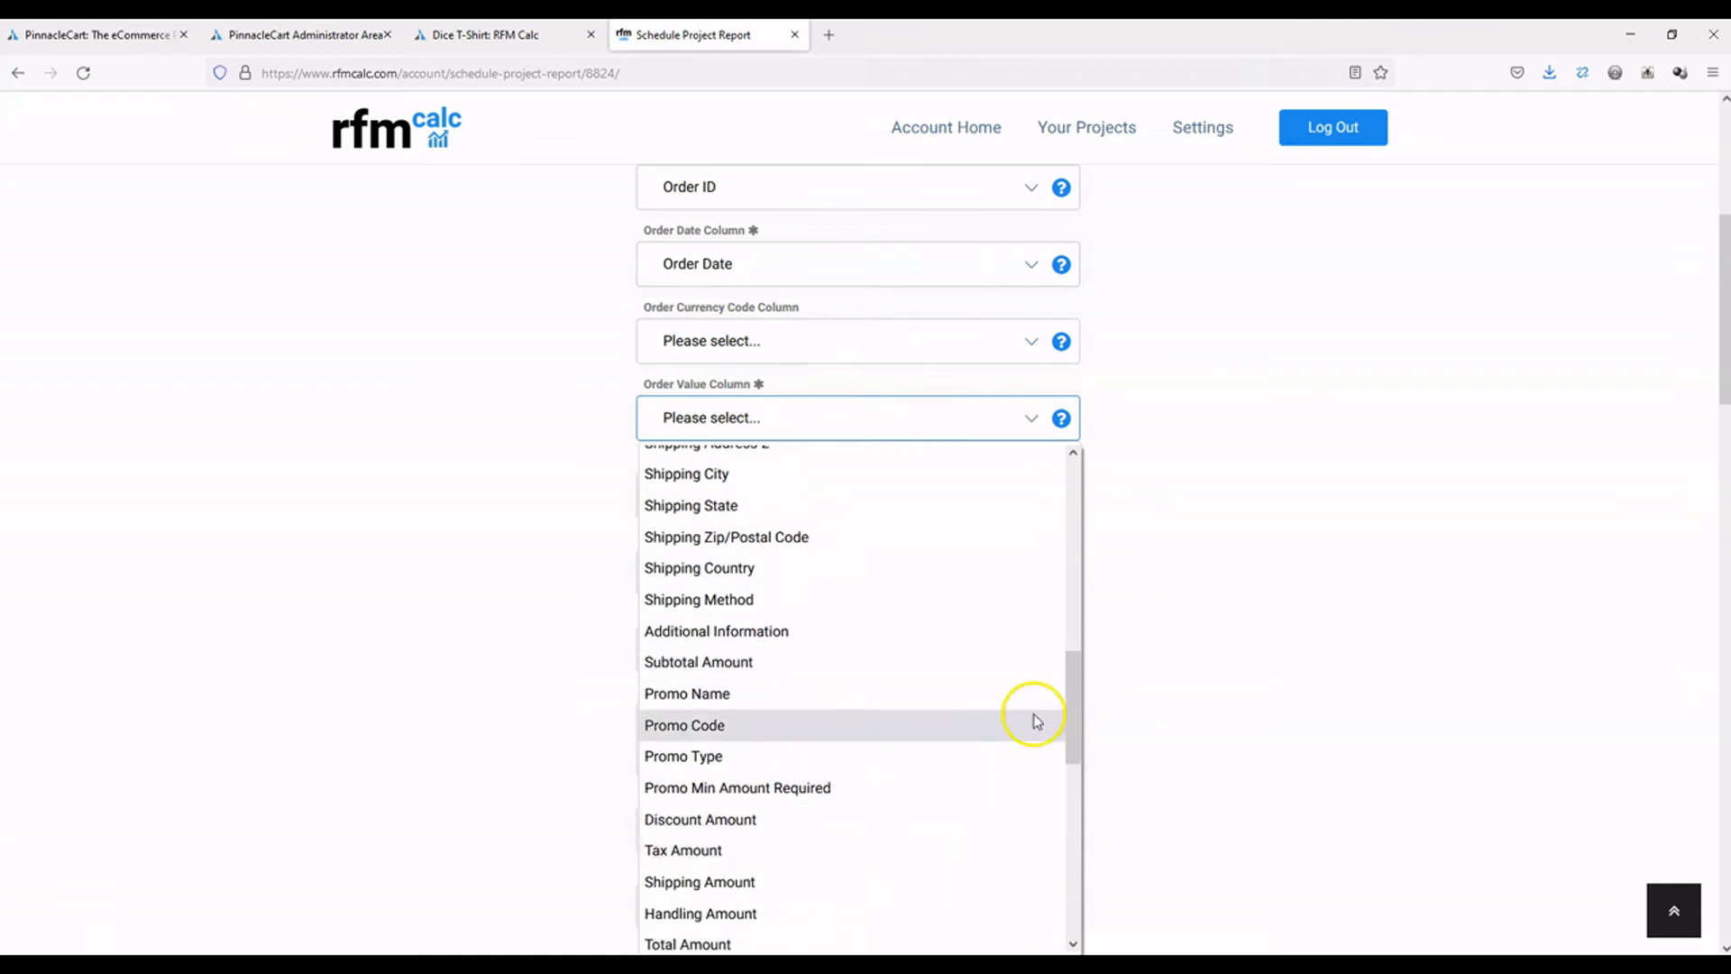
{"action": "left_click_drag", "start_coordinate": [1074, 703], "coordinate": [1072, 737]}
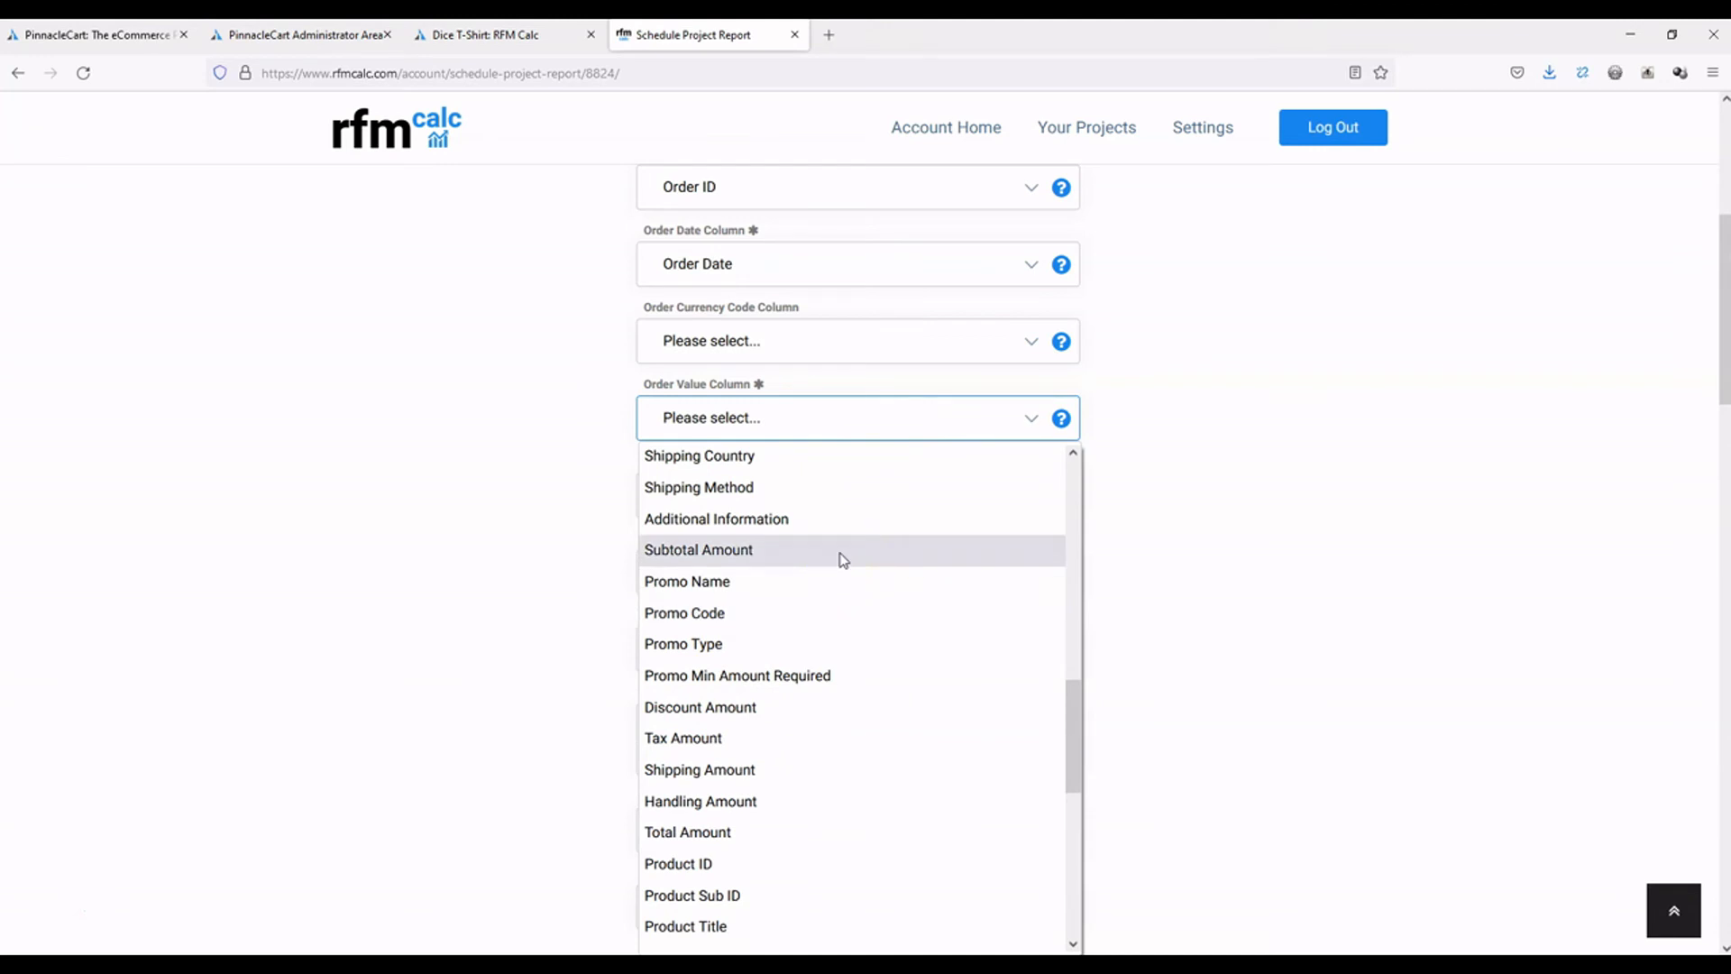
{"action": "left_click", "coordinate": [747, 834]}
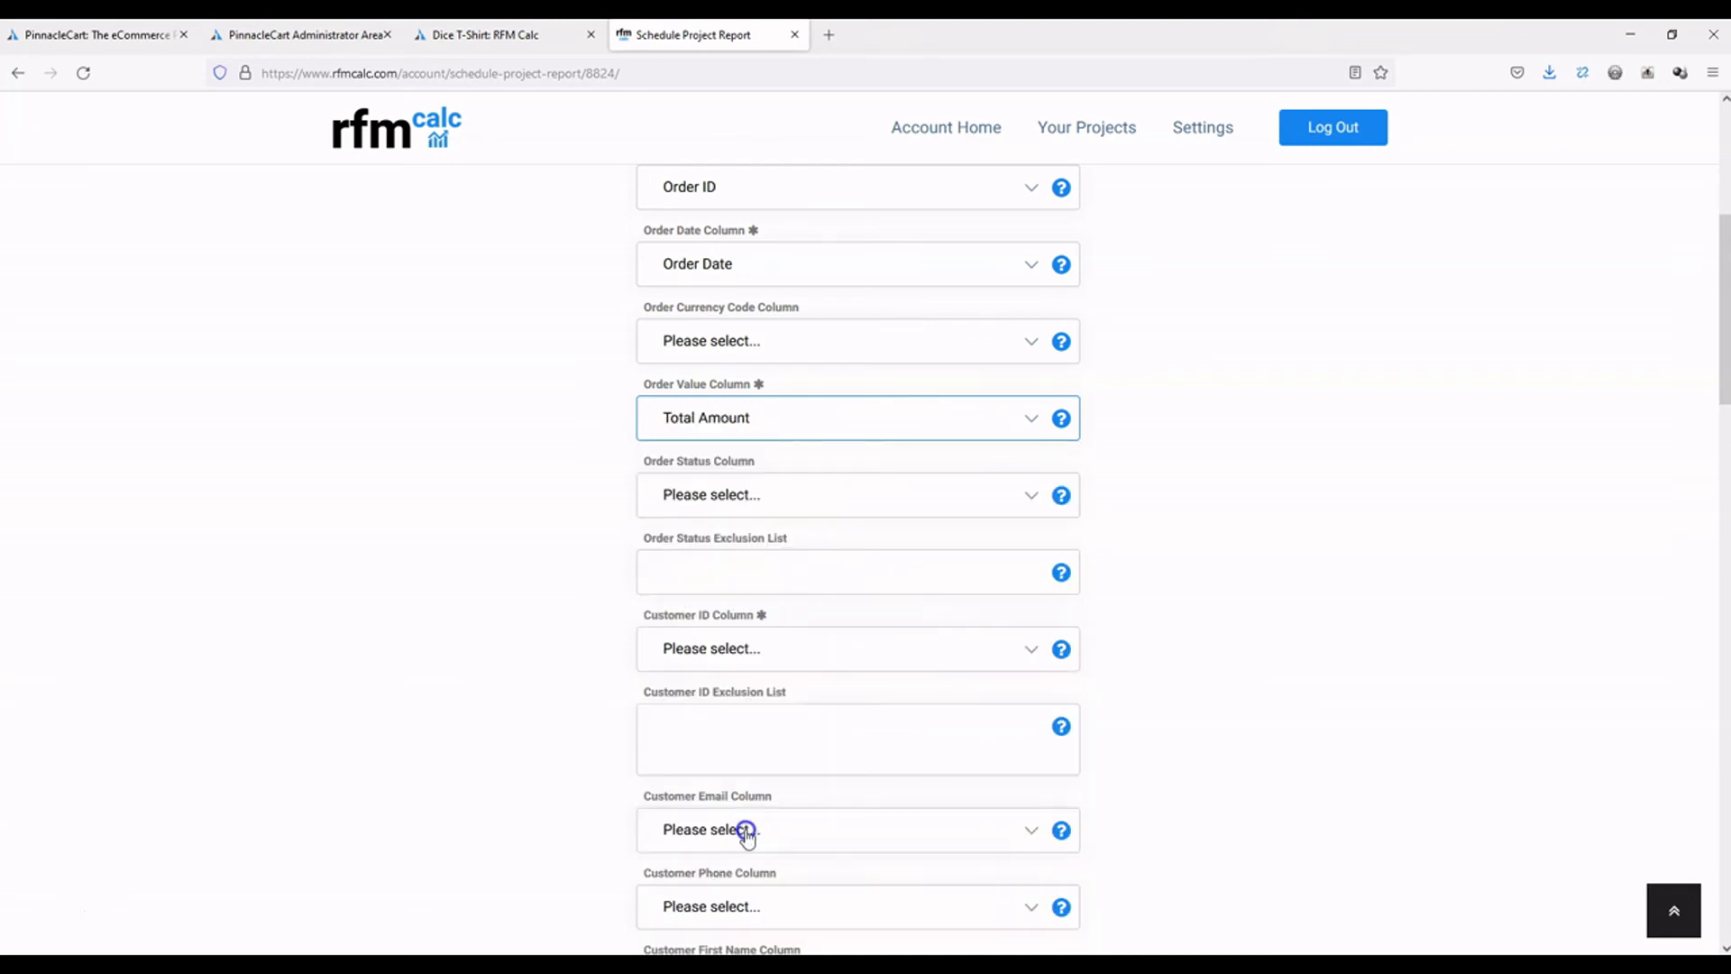
- Check the status columns in the orders workbook in Excel, and map the report's order status column to "Order Status"
{"action": "key", "text": "alt+Tab"}
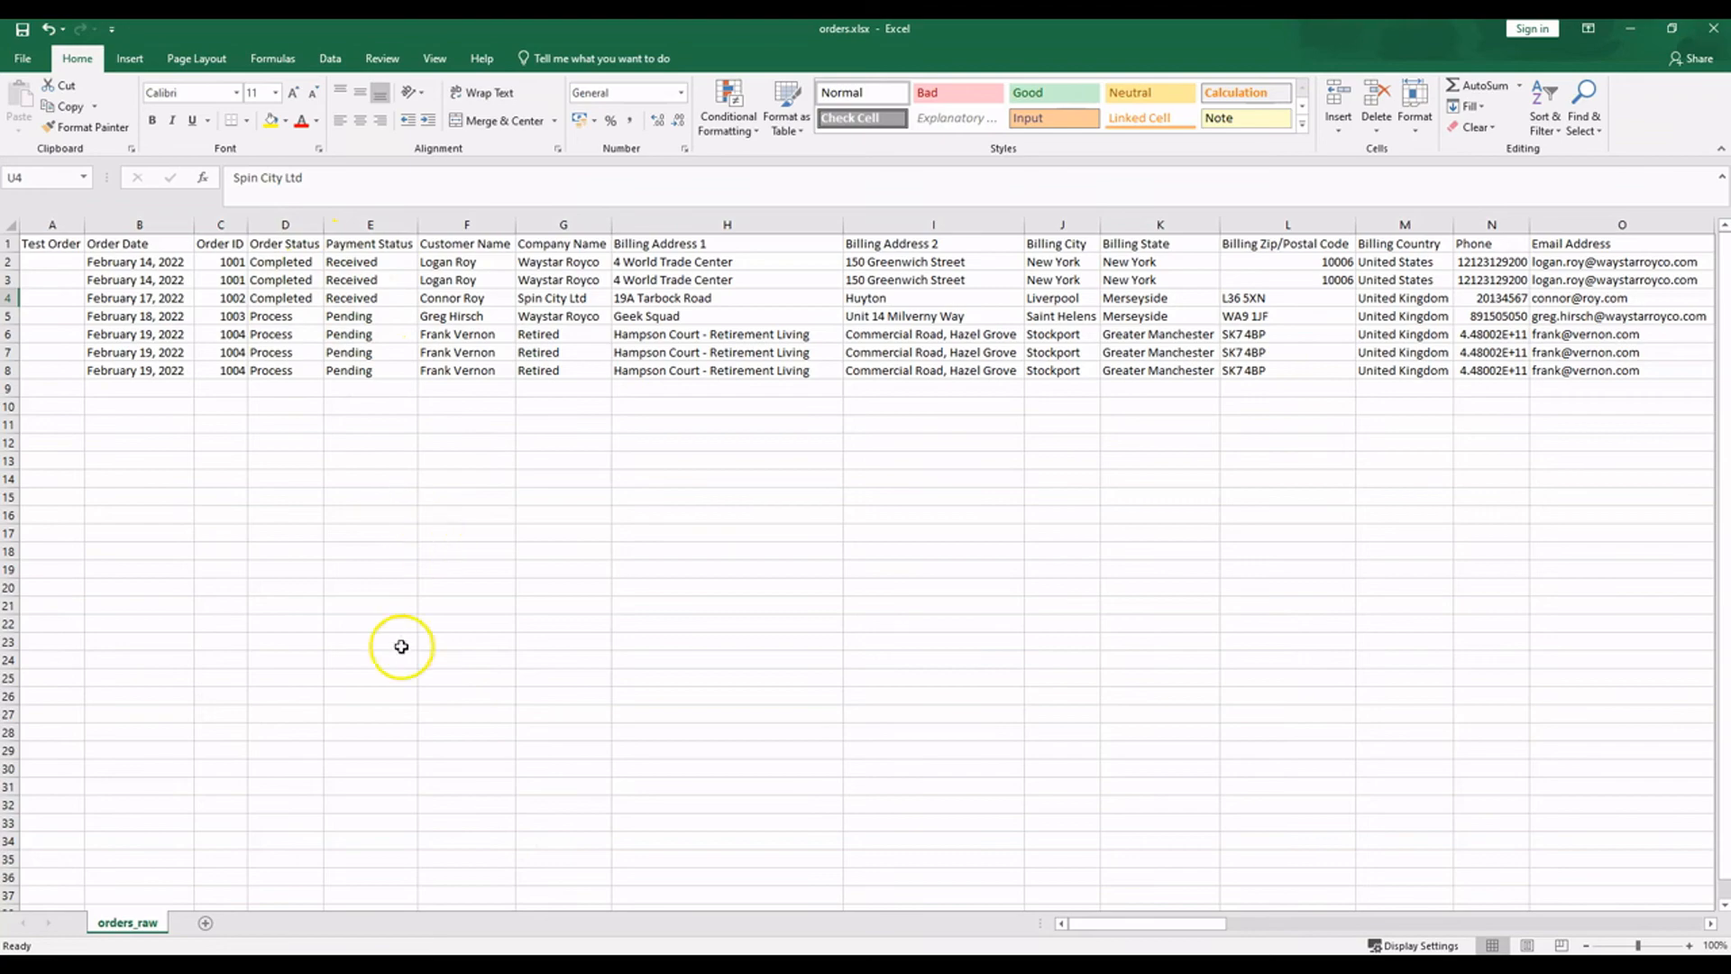
{"action": "key", "text": "alt+Tab"}
{"action": "left_click", "coordinate": [915, 496]}
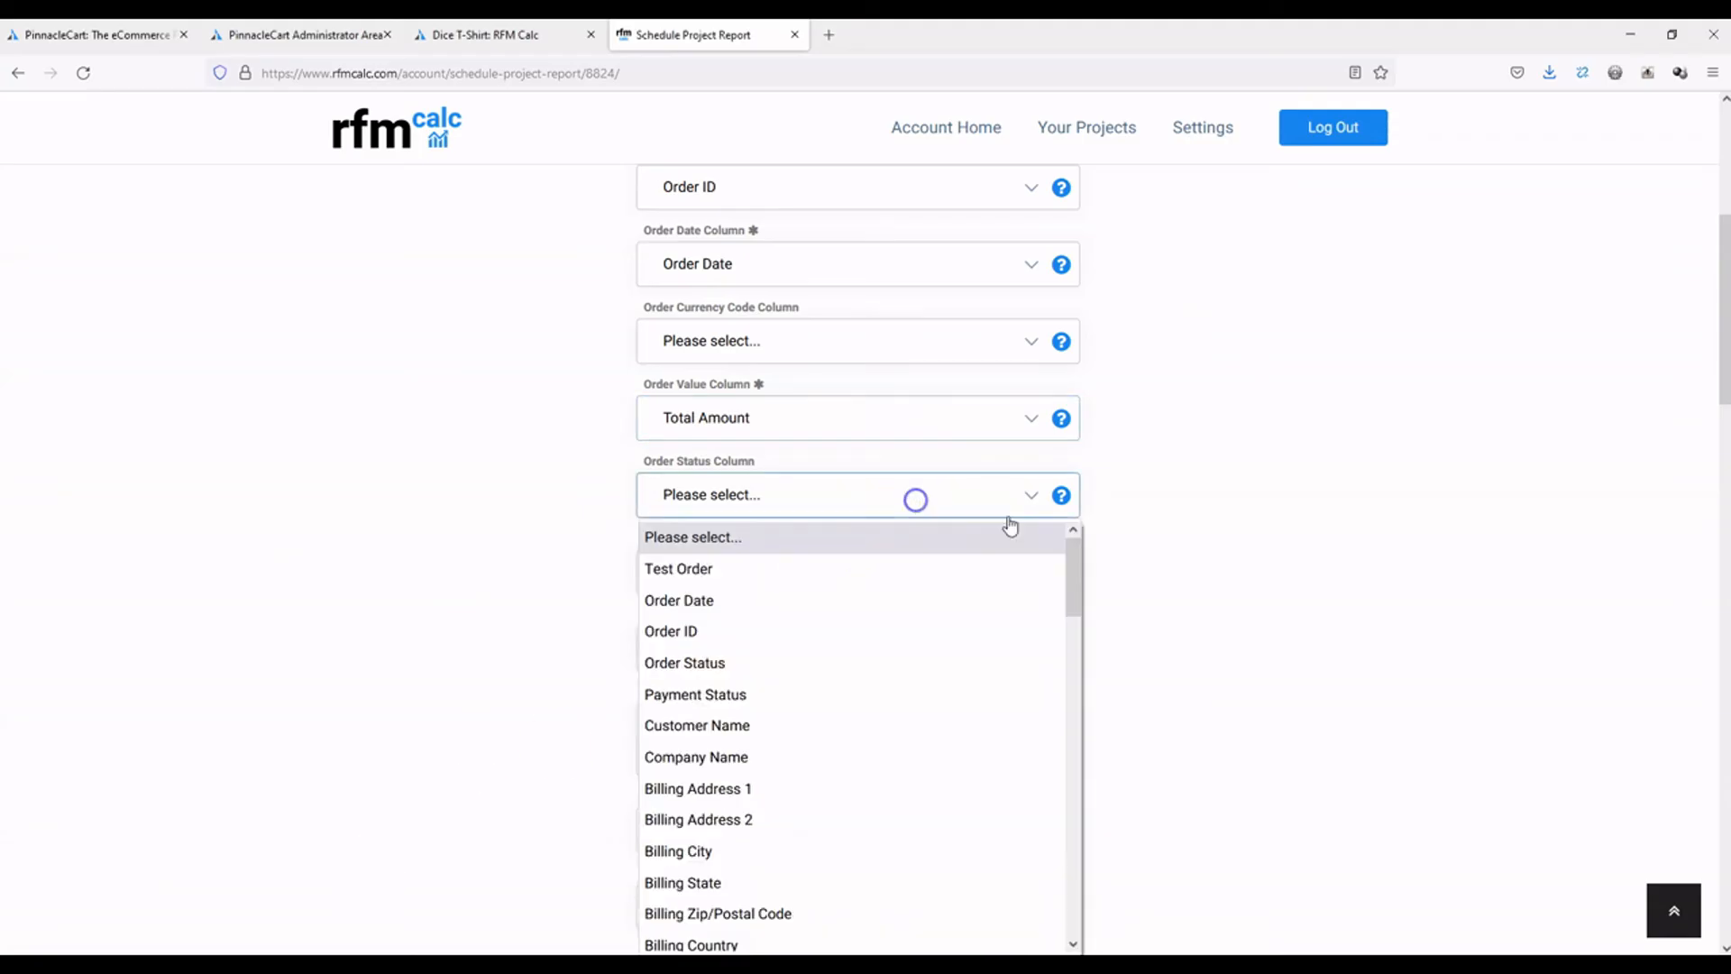
{"action": "mouse_move", "coordinate": [1073, 566]}
{"action": "left_mouse_down"}
{"action": "mouse_move", "coordinate": [1040, 769]}
{"action": "mouse_move", "coordinate": [1073, 577]}
{"action": "left_mouse_up"}
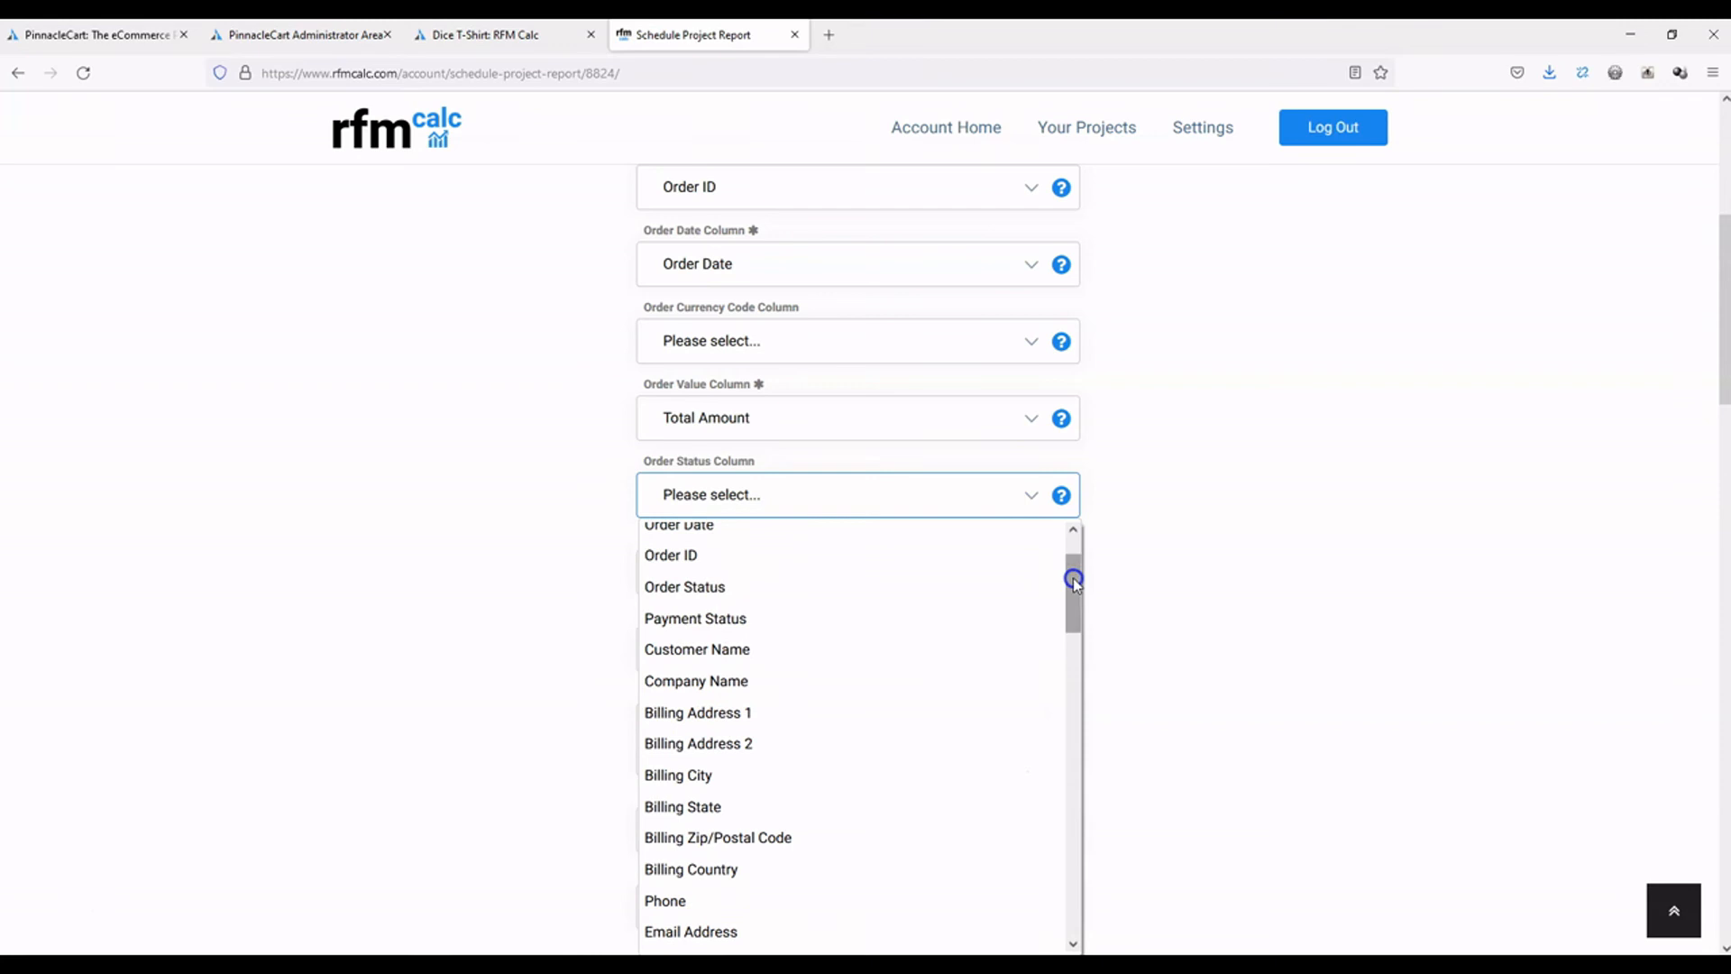
{"action": "left_click", "coordinate": [808, 583]}
- Check the order status values in the orders workbook in Excel for the report's order status exclusion list
{"action": "left_click", "coordinate": [823, 562]}
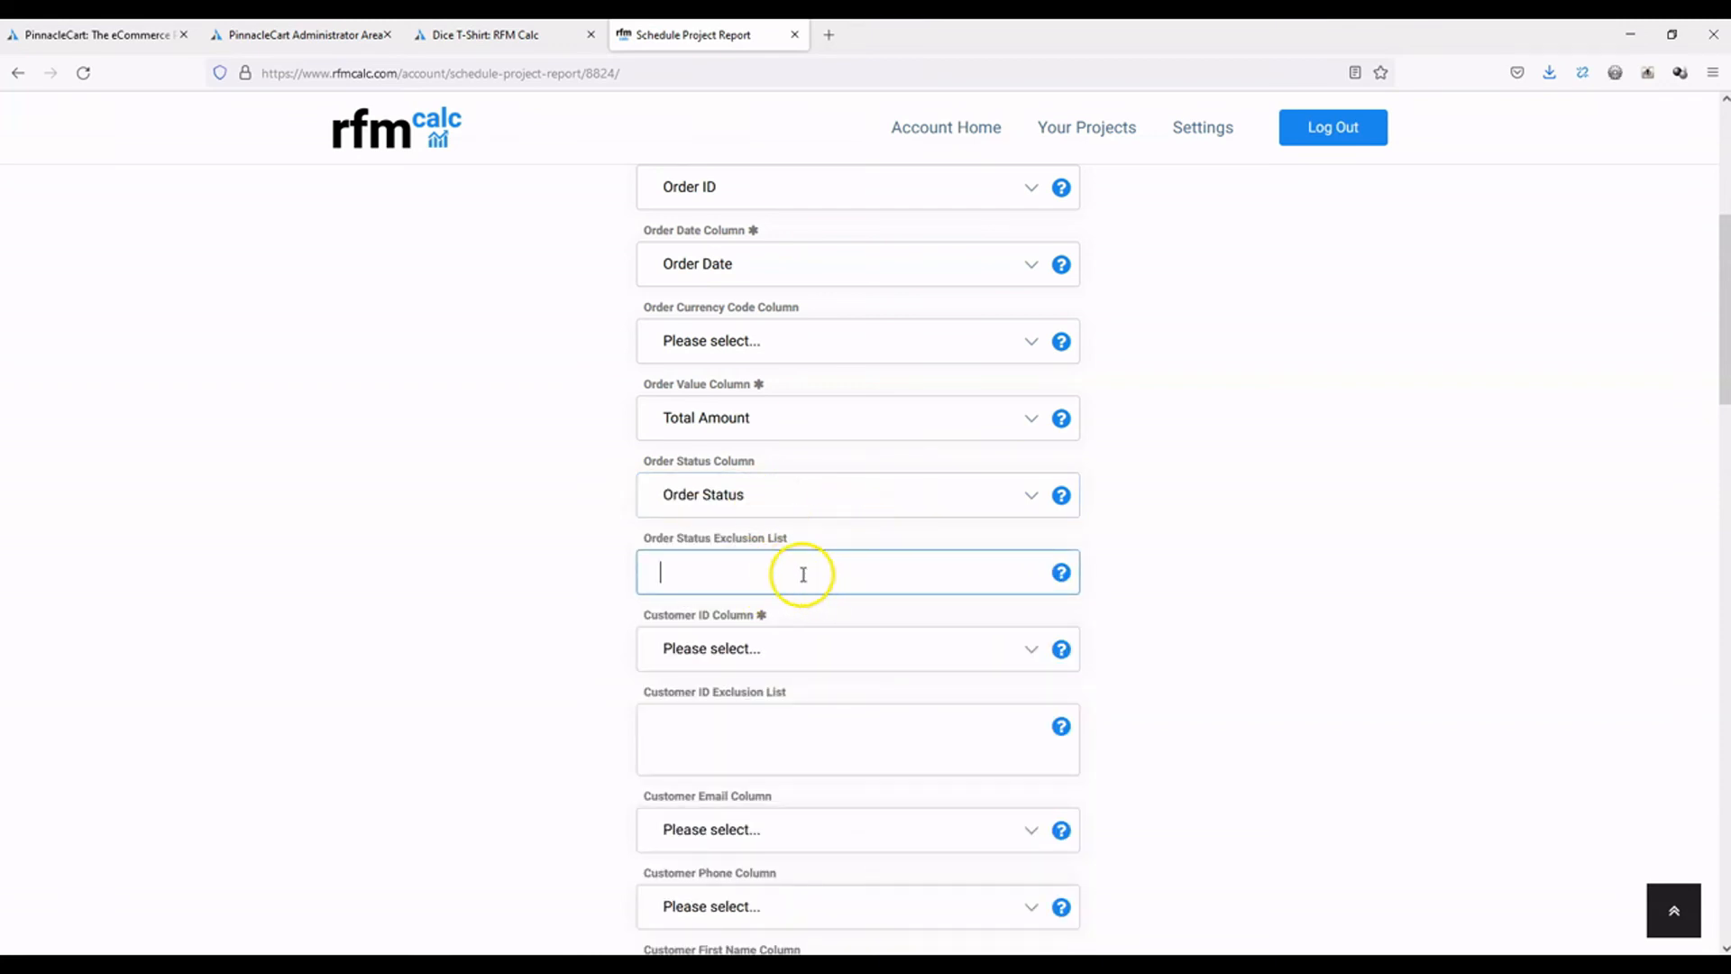
{"action": "left_click", "coordinate": [534, 967]}
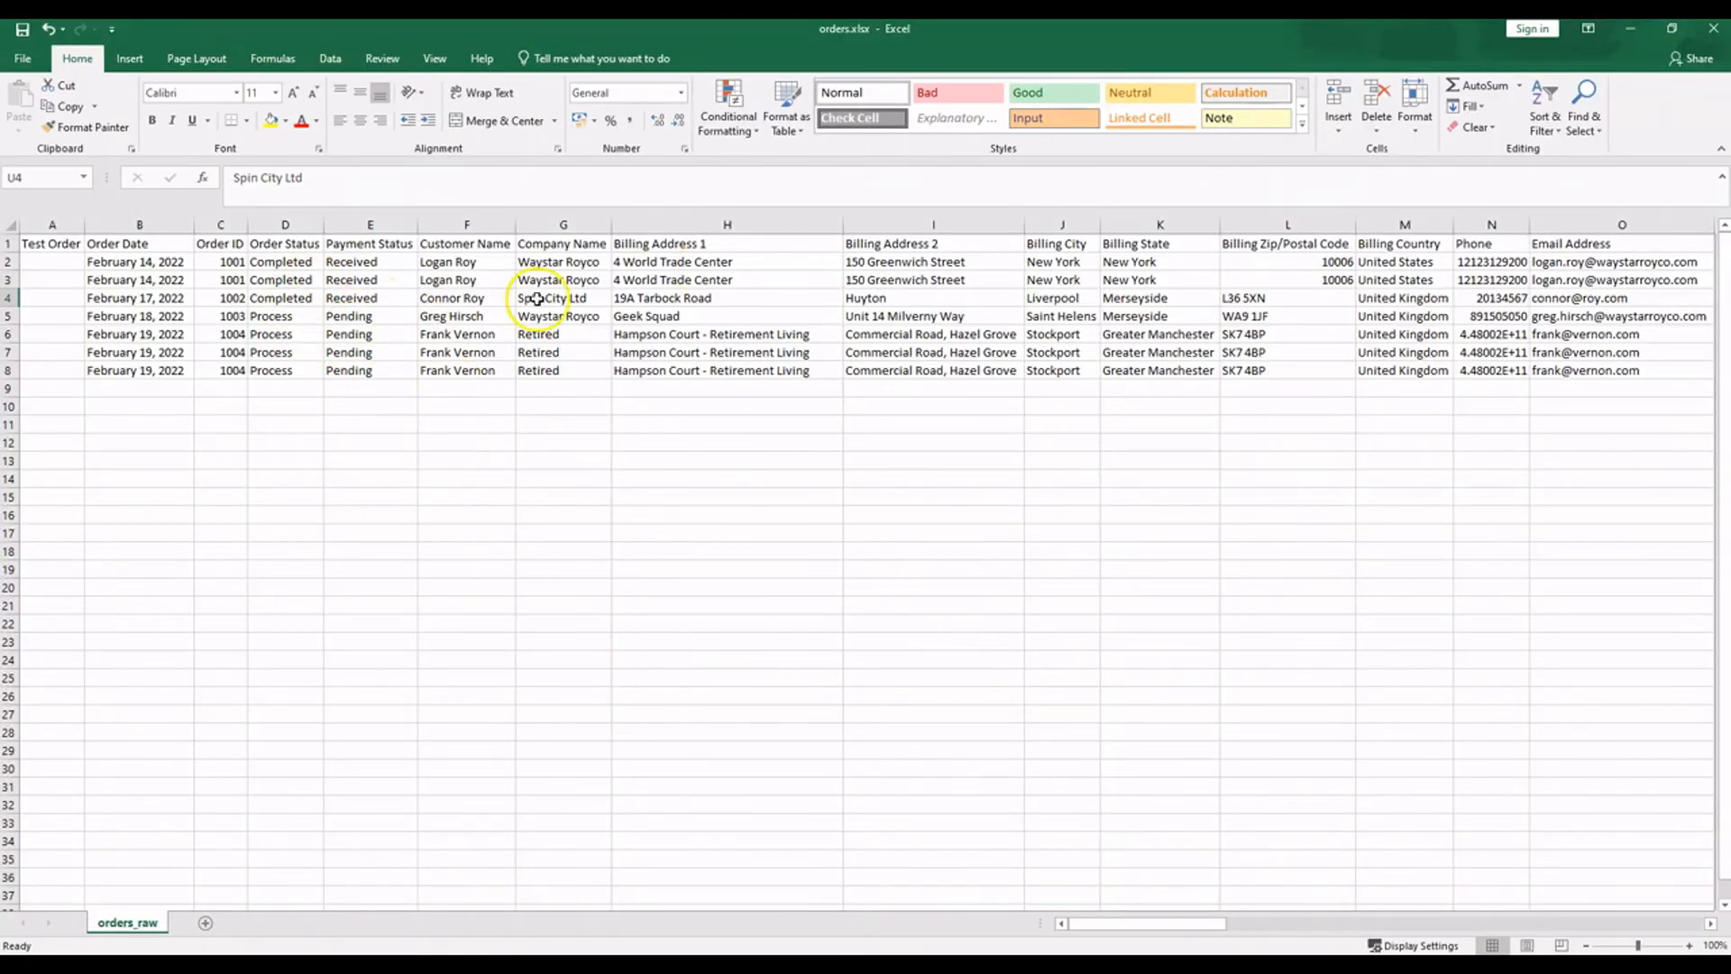
{"action": "left_click", "coordinate": [1630, 28]}
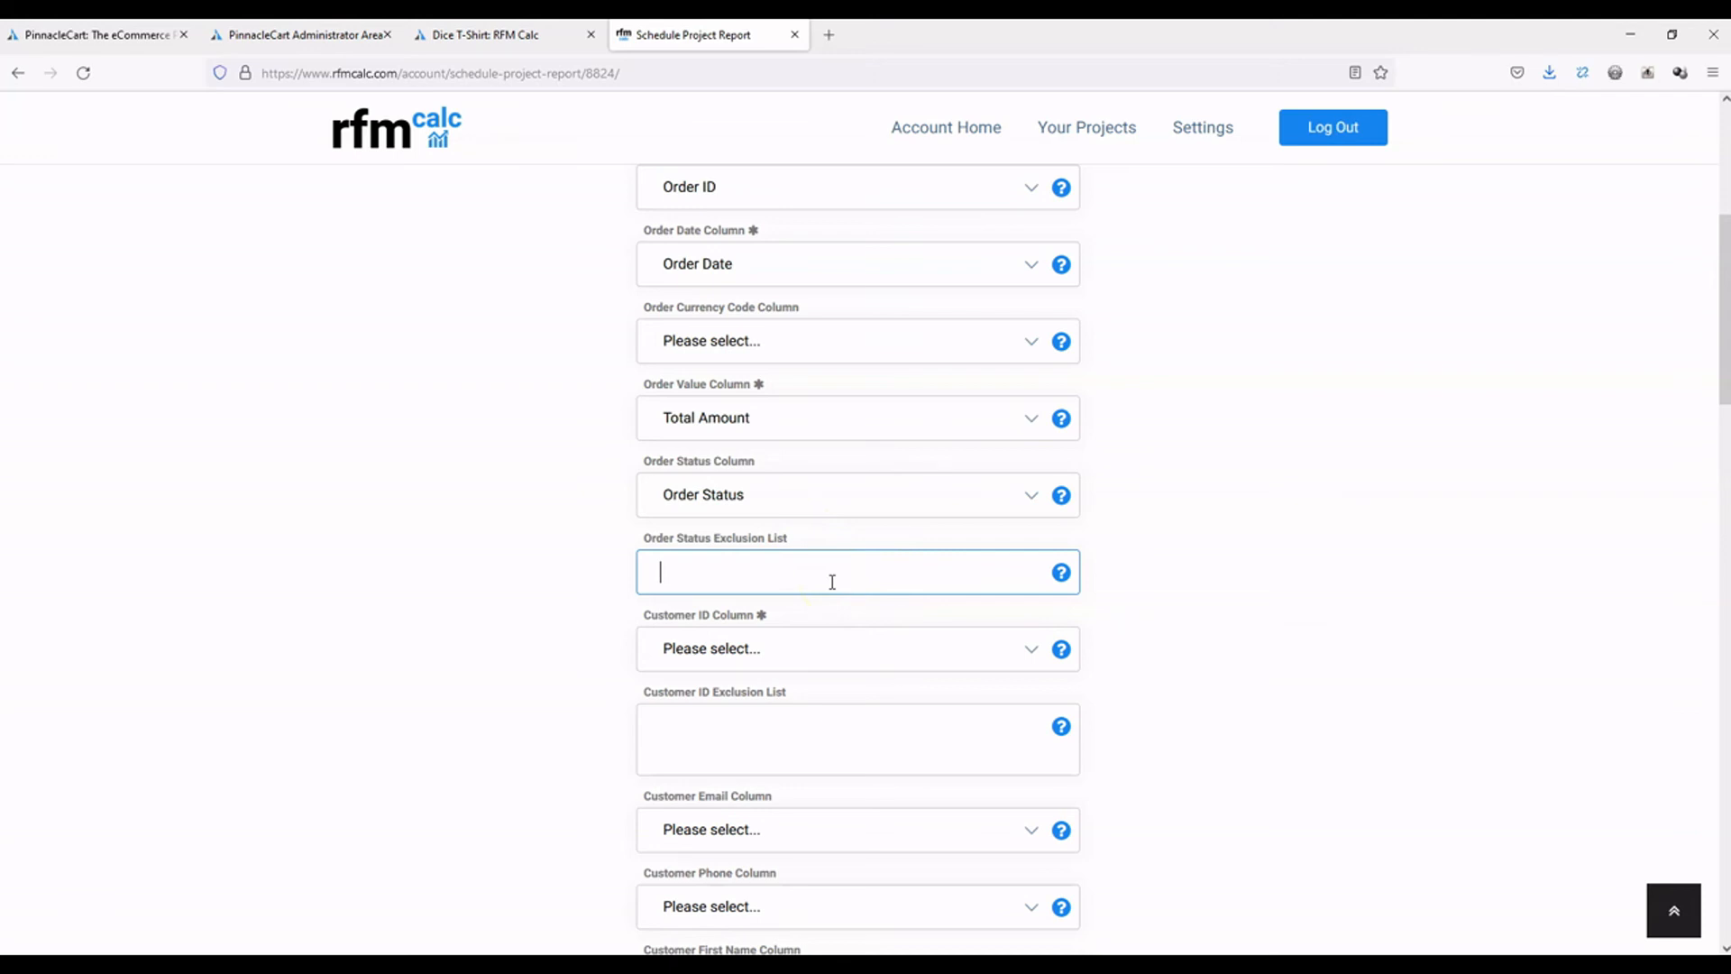
{"action": "scroll", "coordinate": [833, 582], "scroll_direction": "down", "scroll_amount": 2}
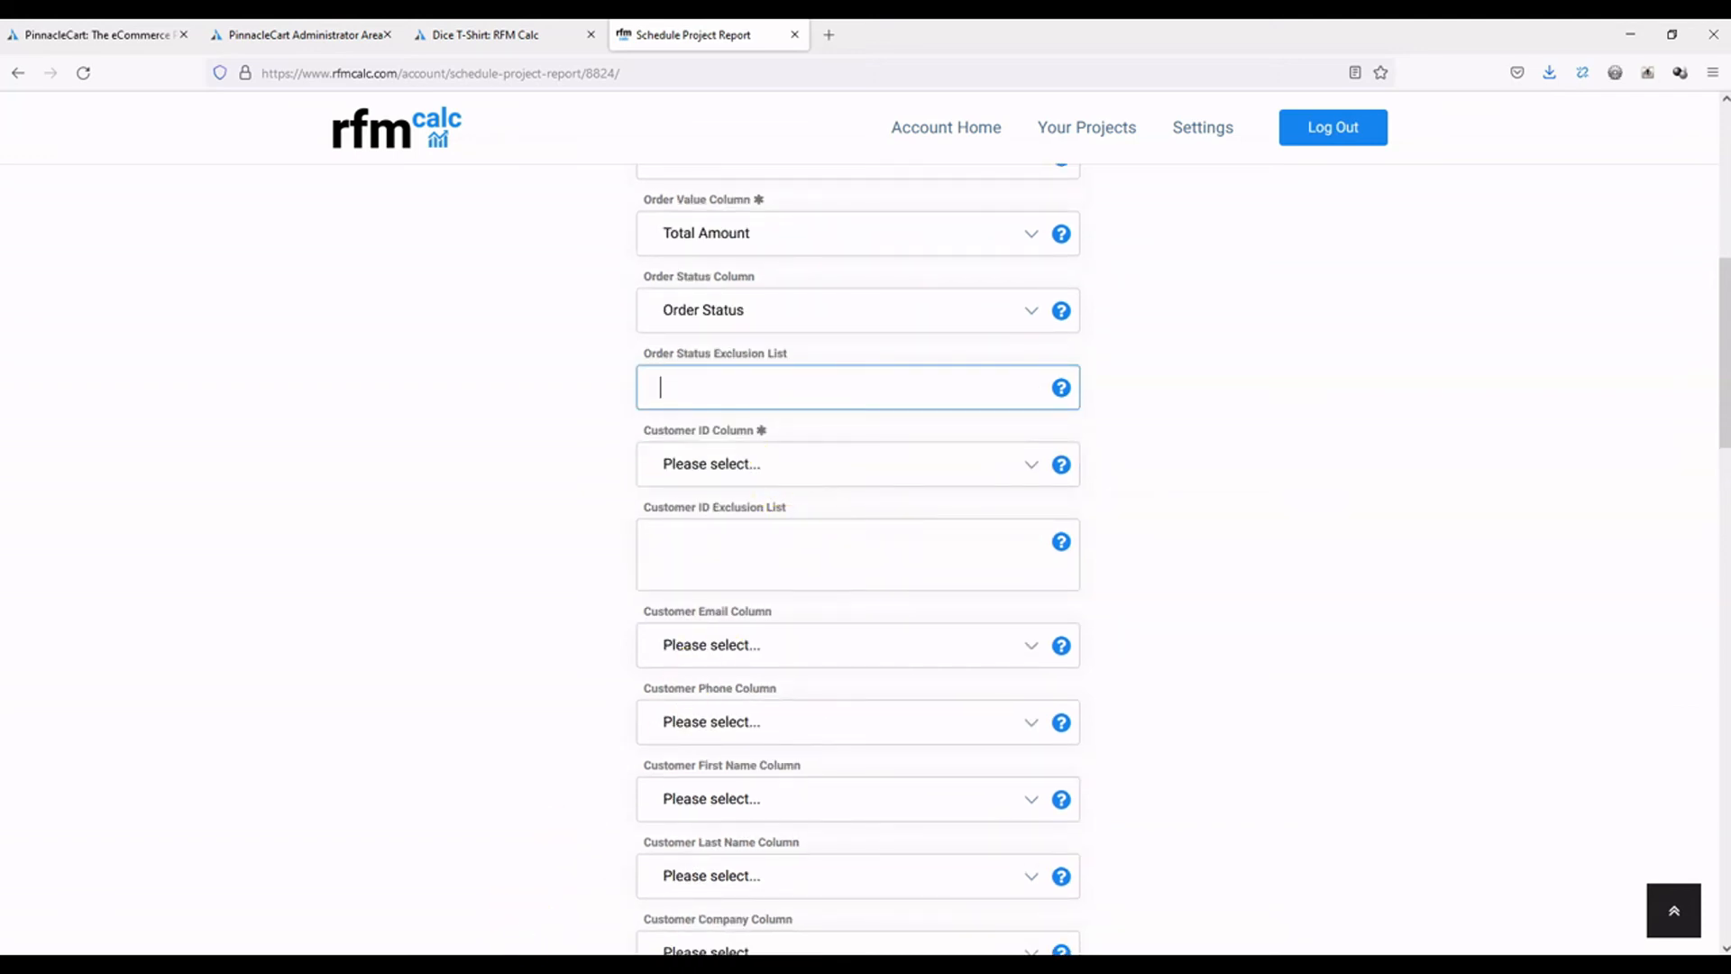
- Check the customer contact columns in the orders workbook in Excel, and map the report's customer email column to "Email Address"
{"action": "key", "text": "alt+Tab"}
{"action": "left_click_drag", "start_coordinate": [1152, 932], "coordinate": [1255, 909]}
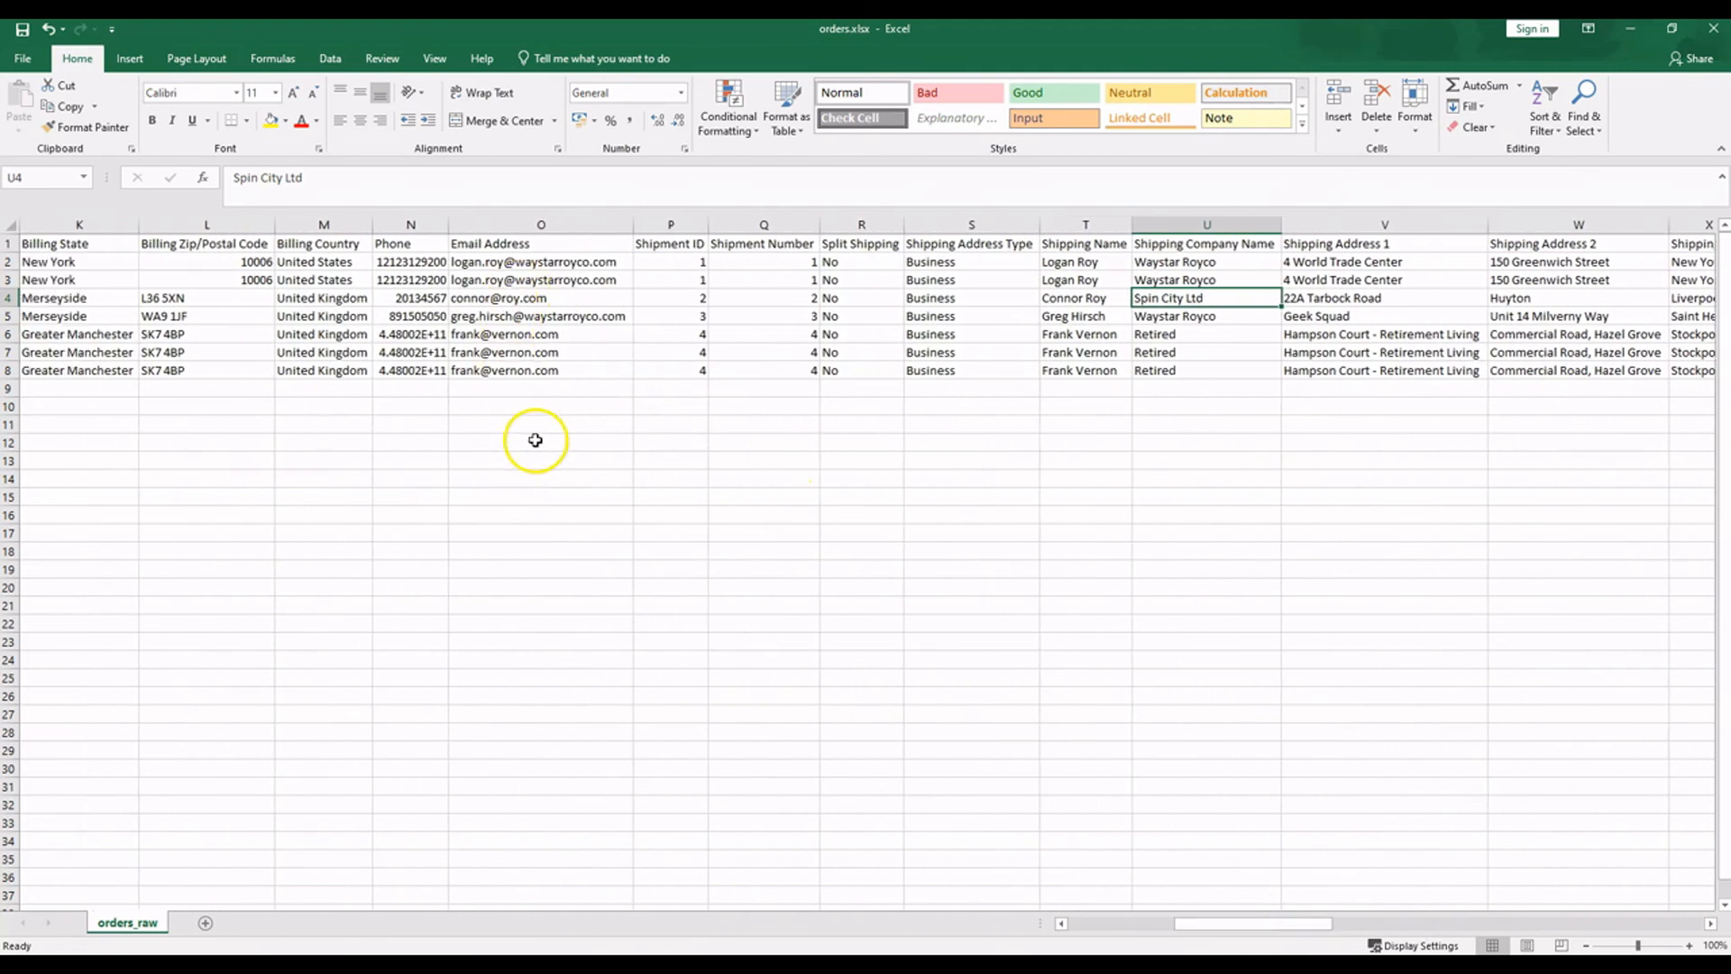
{"action": "key", "text": "alt+Tab"}
{"action": "left_click", "coordinate": [804, 646]}
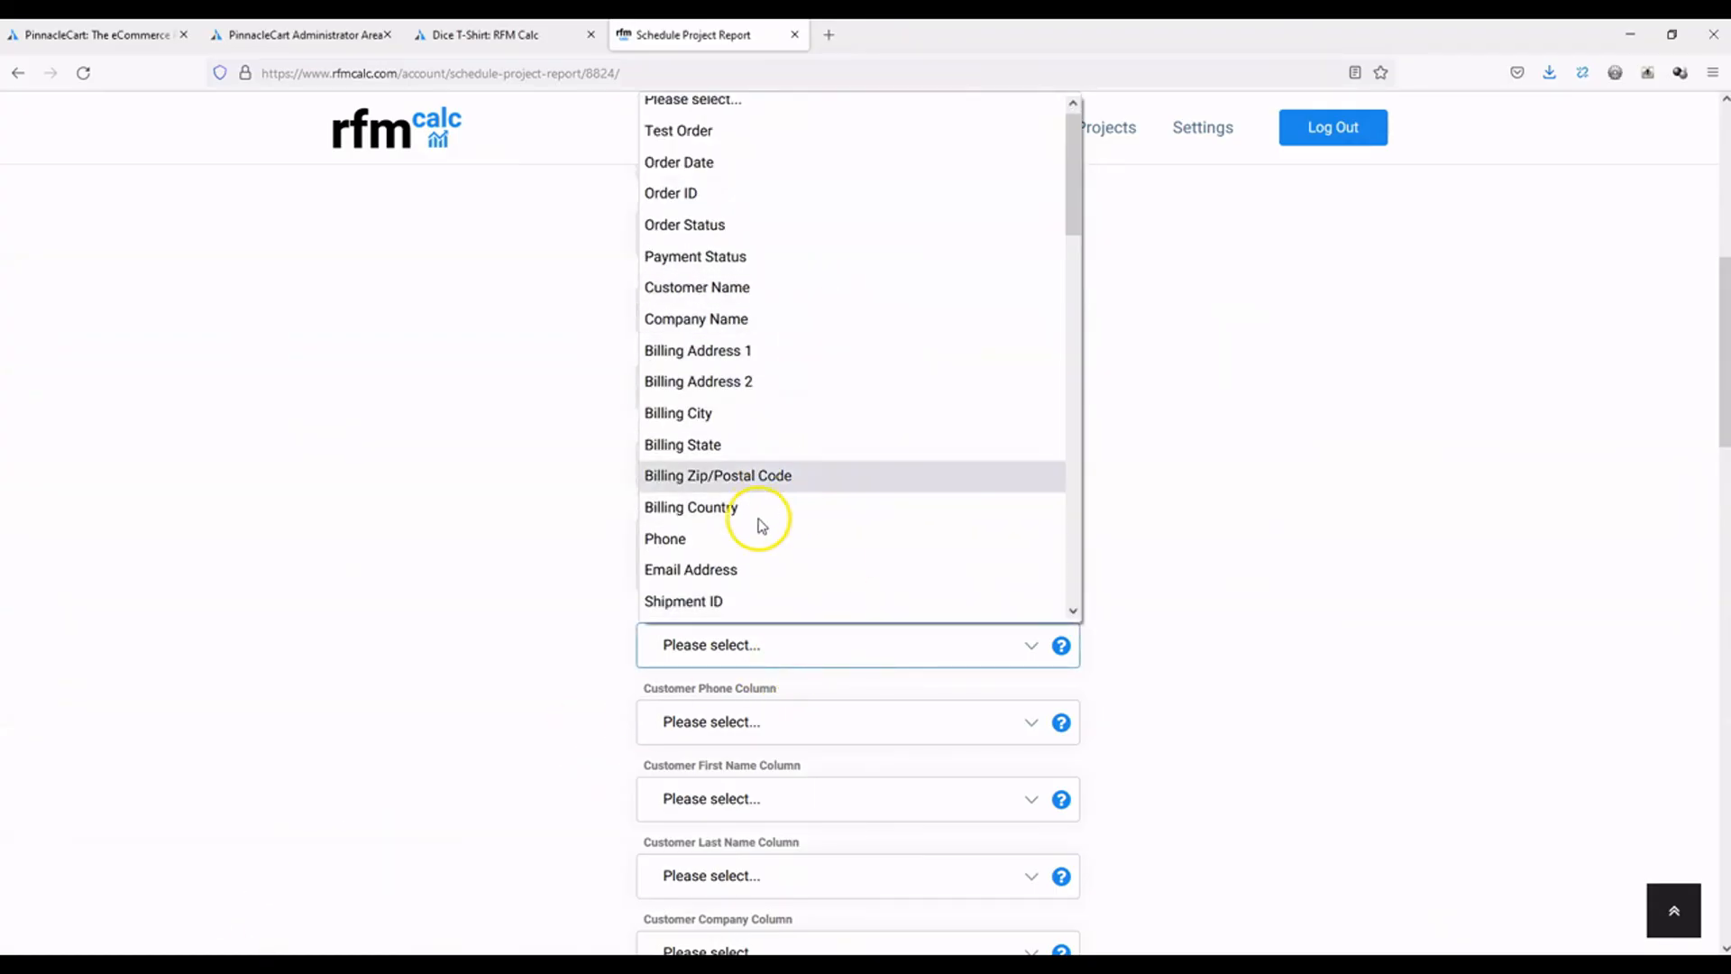
{"action": "left_click", "coordinate": [746, 569]}
- Map the customer phone column to "Phone"
{"action": "scroll", "coordinate": [528, 648], "scroll_direction": "down", "scroll_amount": 2}
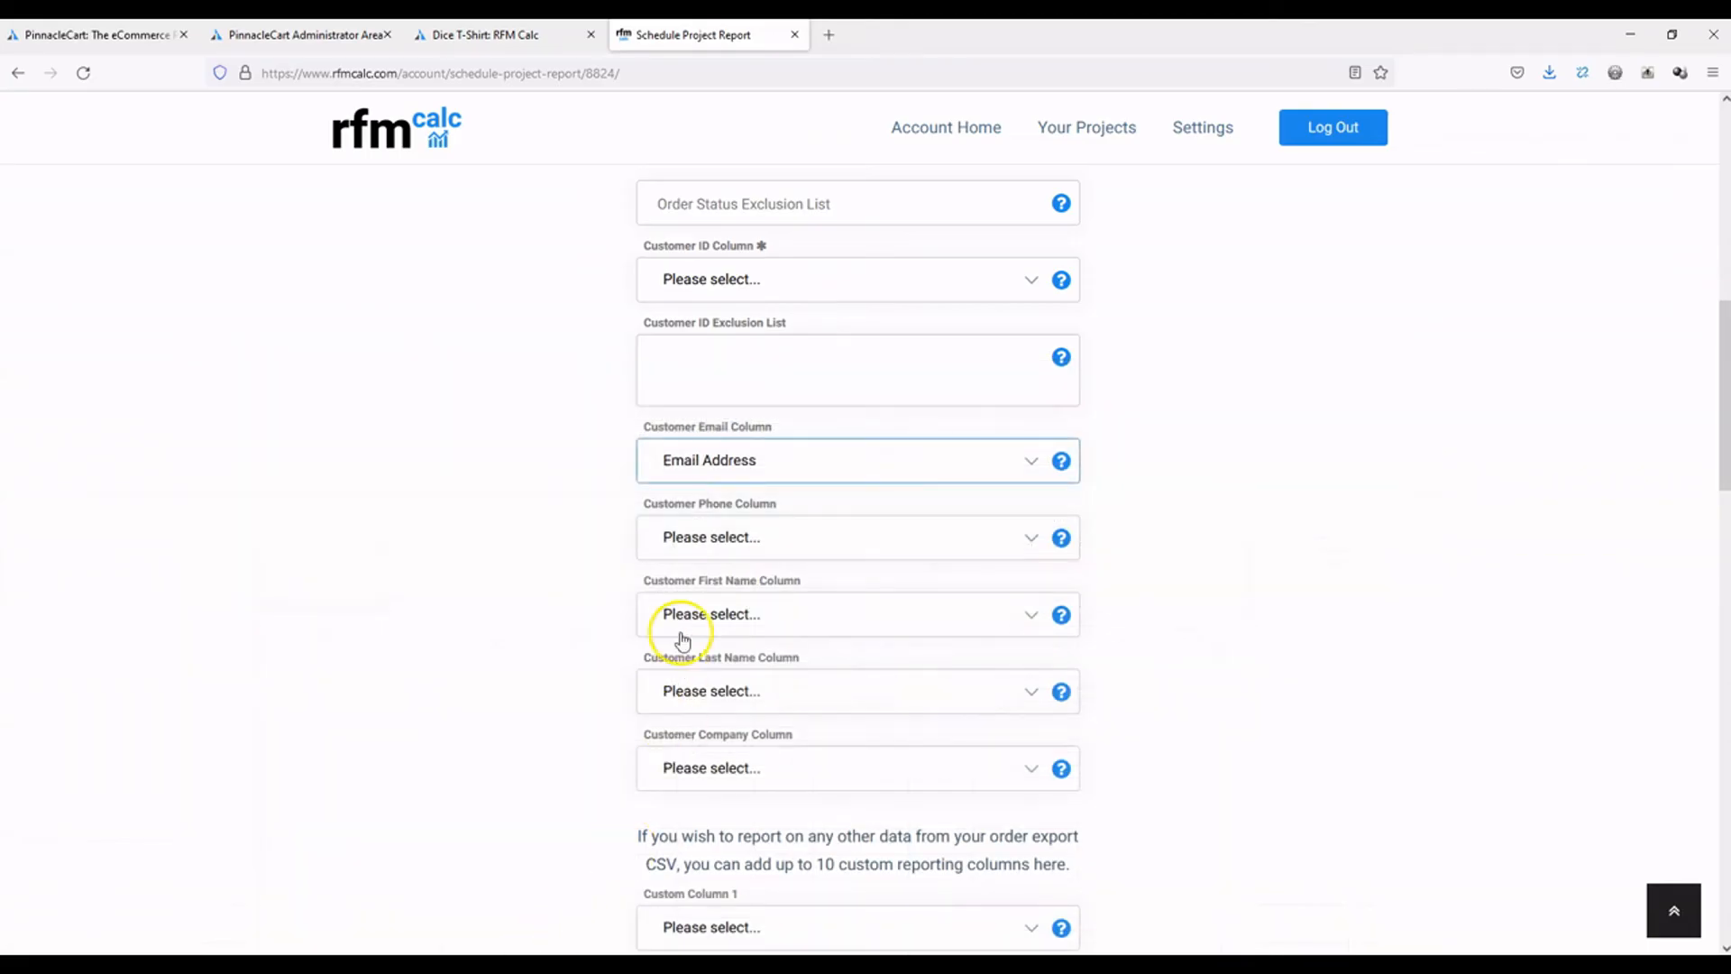
{"action": "left_click", "coordinate": [749, 539]}
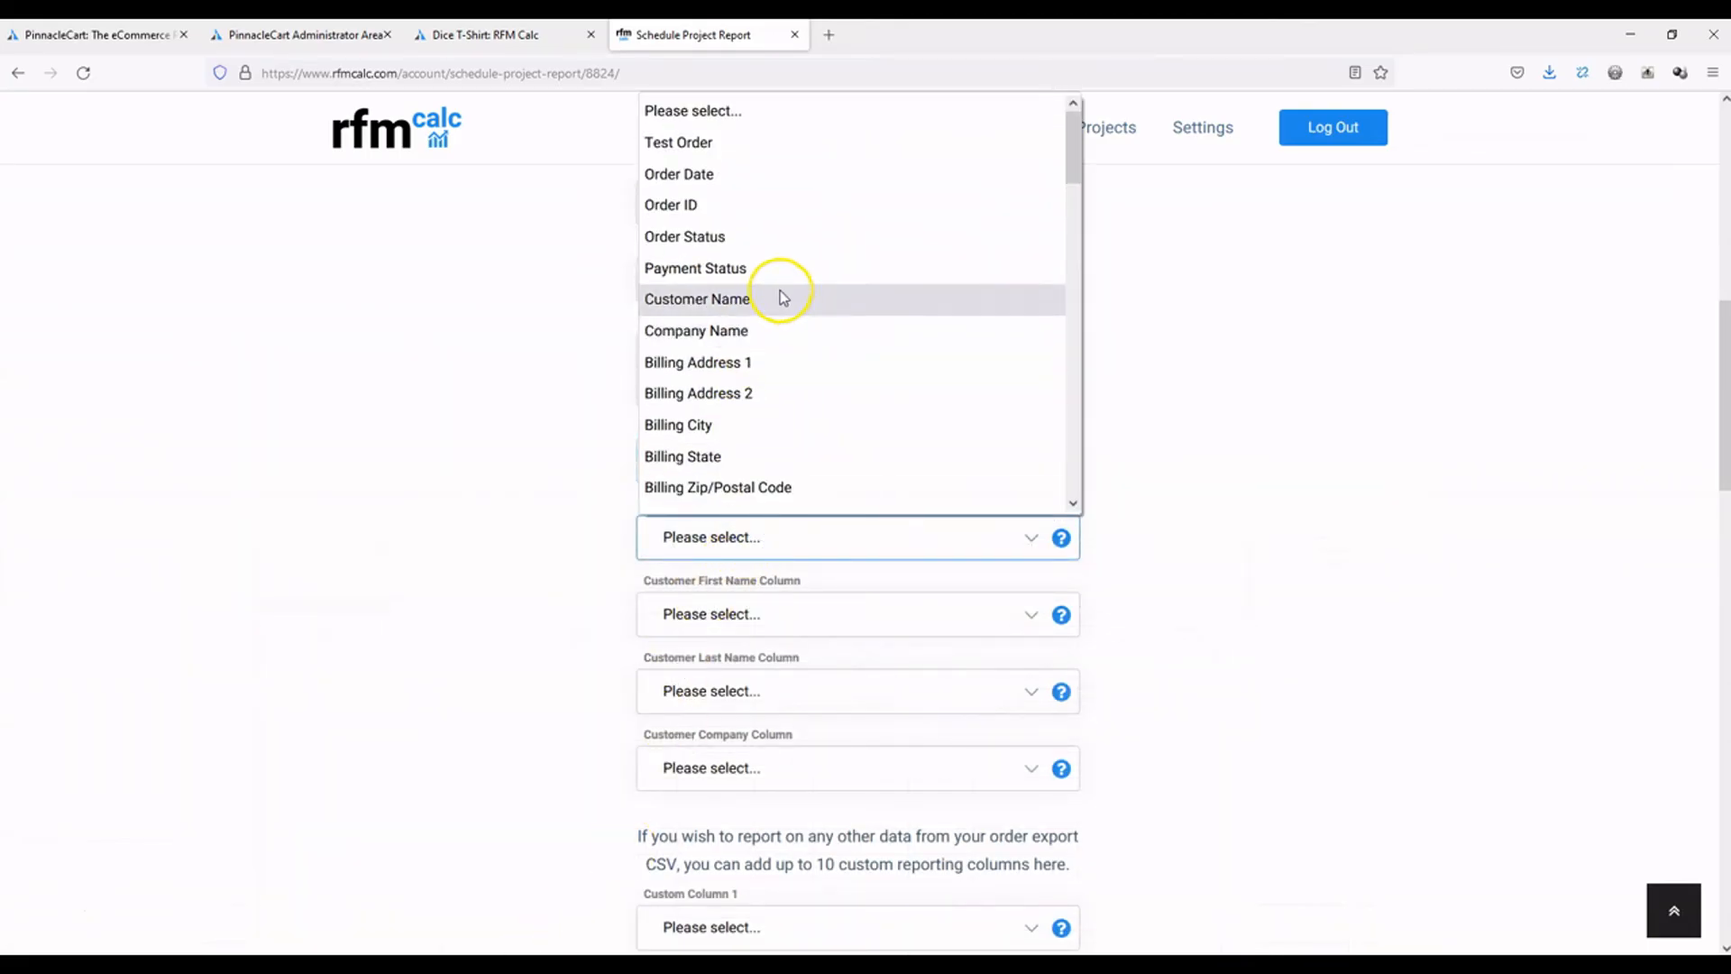
{"action": "scroll", "coordinate": [781, 397], "scroll_direction": "down", "scroll_amount": 2}
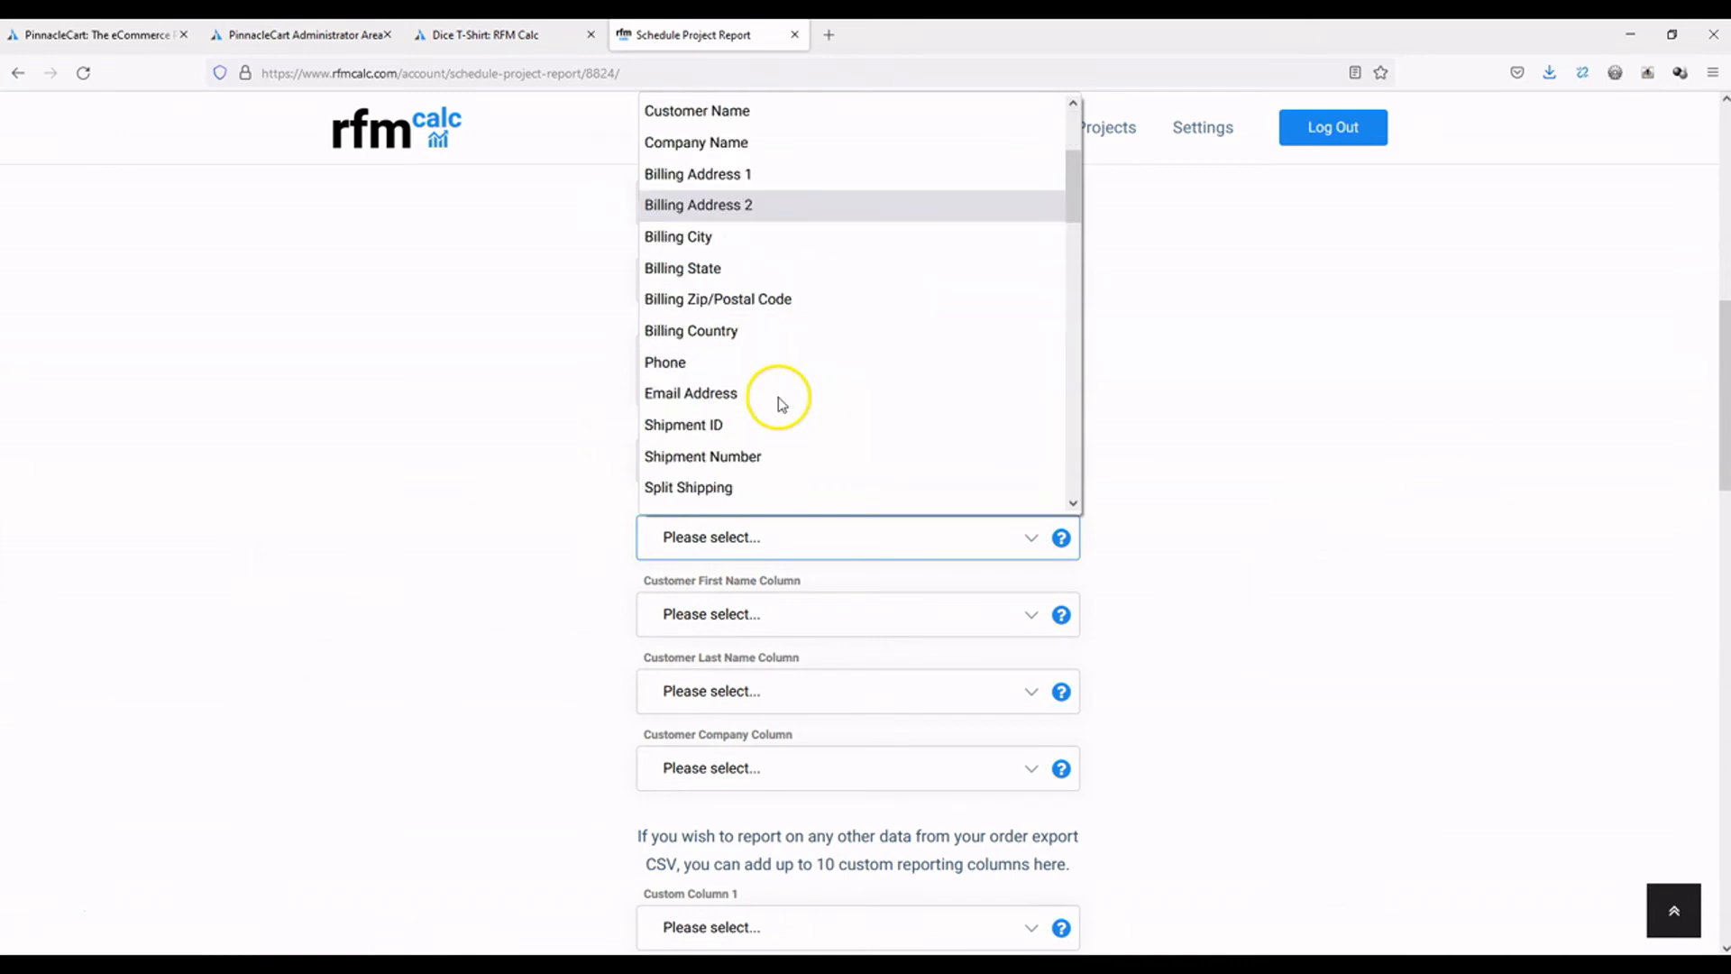
{"action": "left_click", "coordinate": [710, 362]}
- Map the customer first name column to "Customer Name", and consult that field's help
{"action": "scroll", "coordinate": [811, 526], "scroll_direction": "down", "scroll_amount": 1}
{"action": "left_click", "coordinate": [812, 522]}
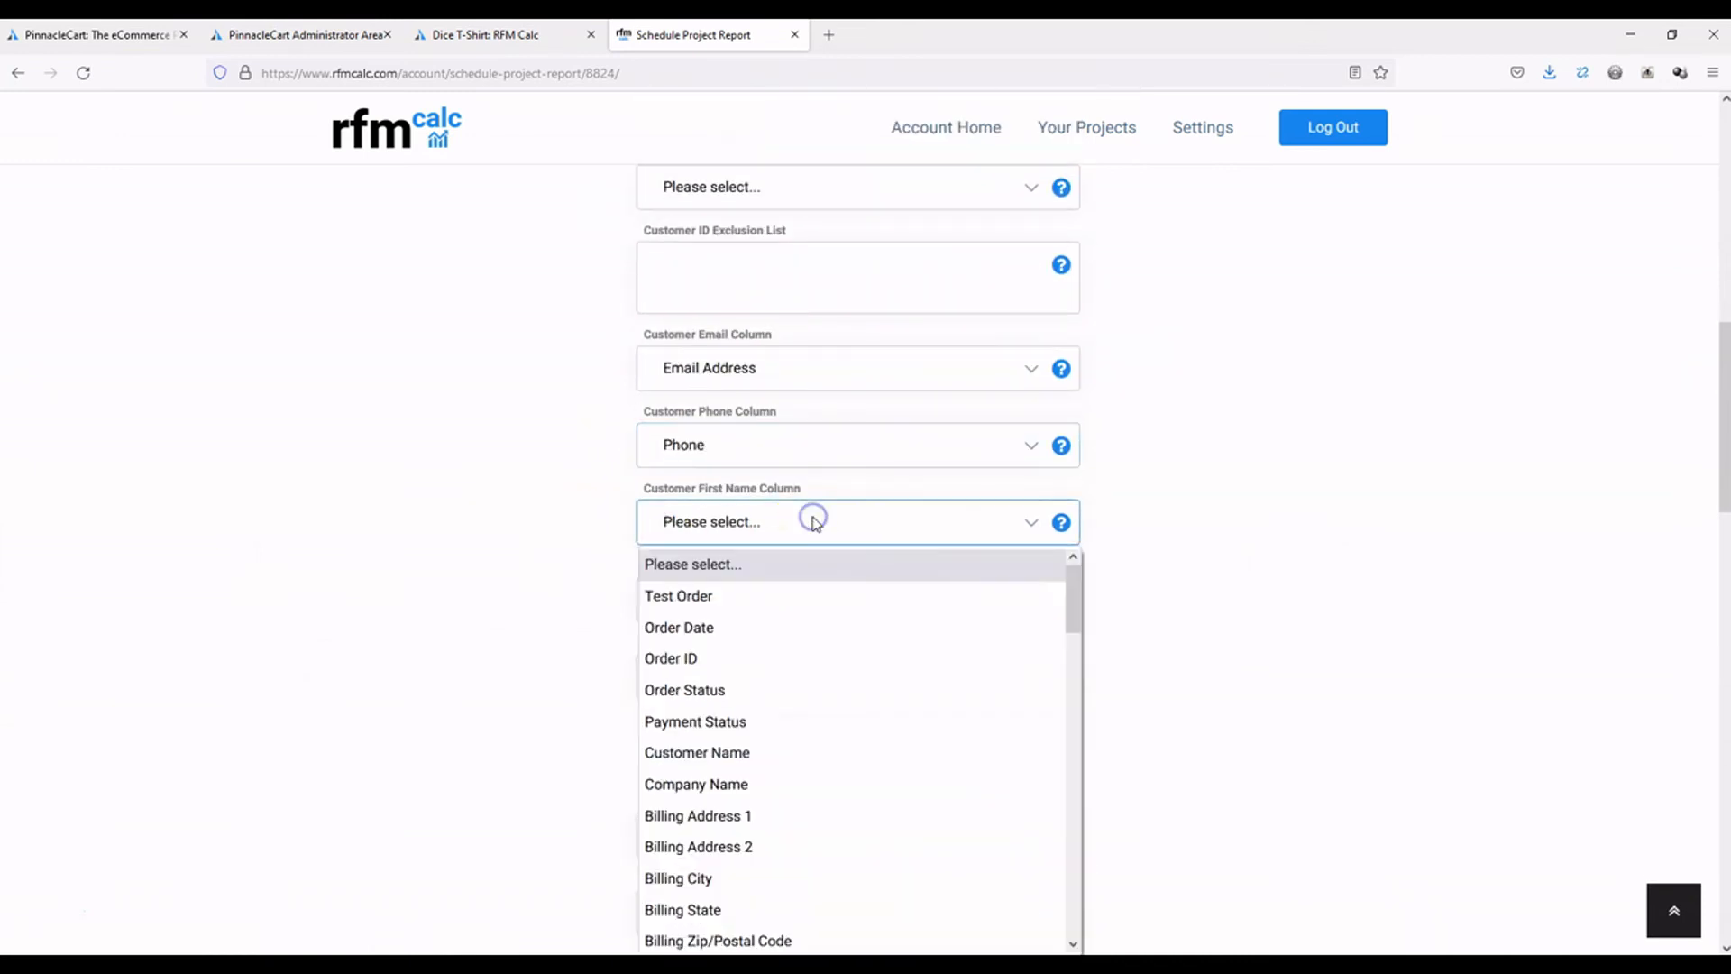
{"action": "left_click", "coordinate": [816, 604]}
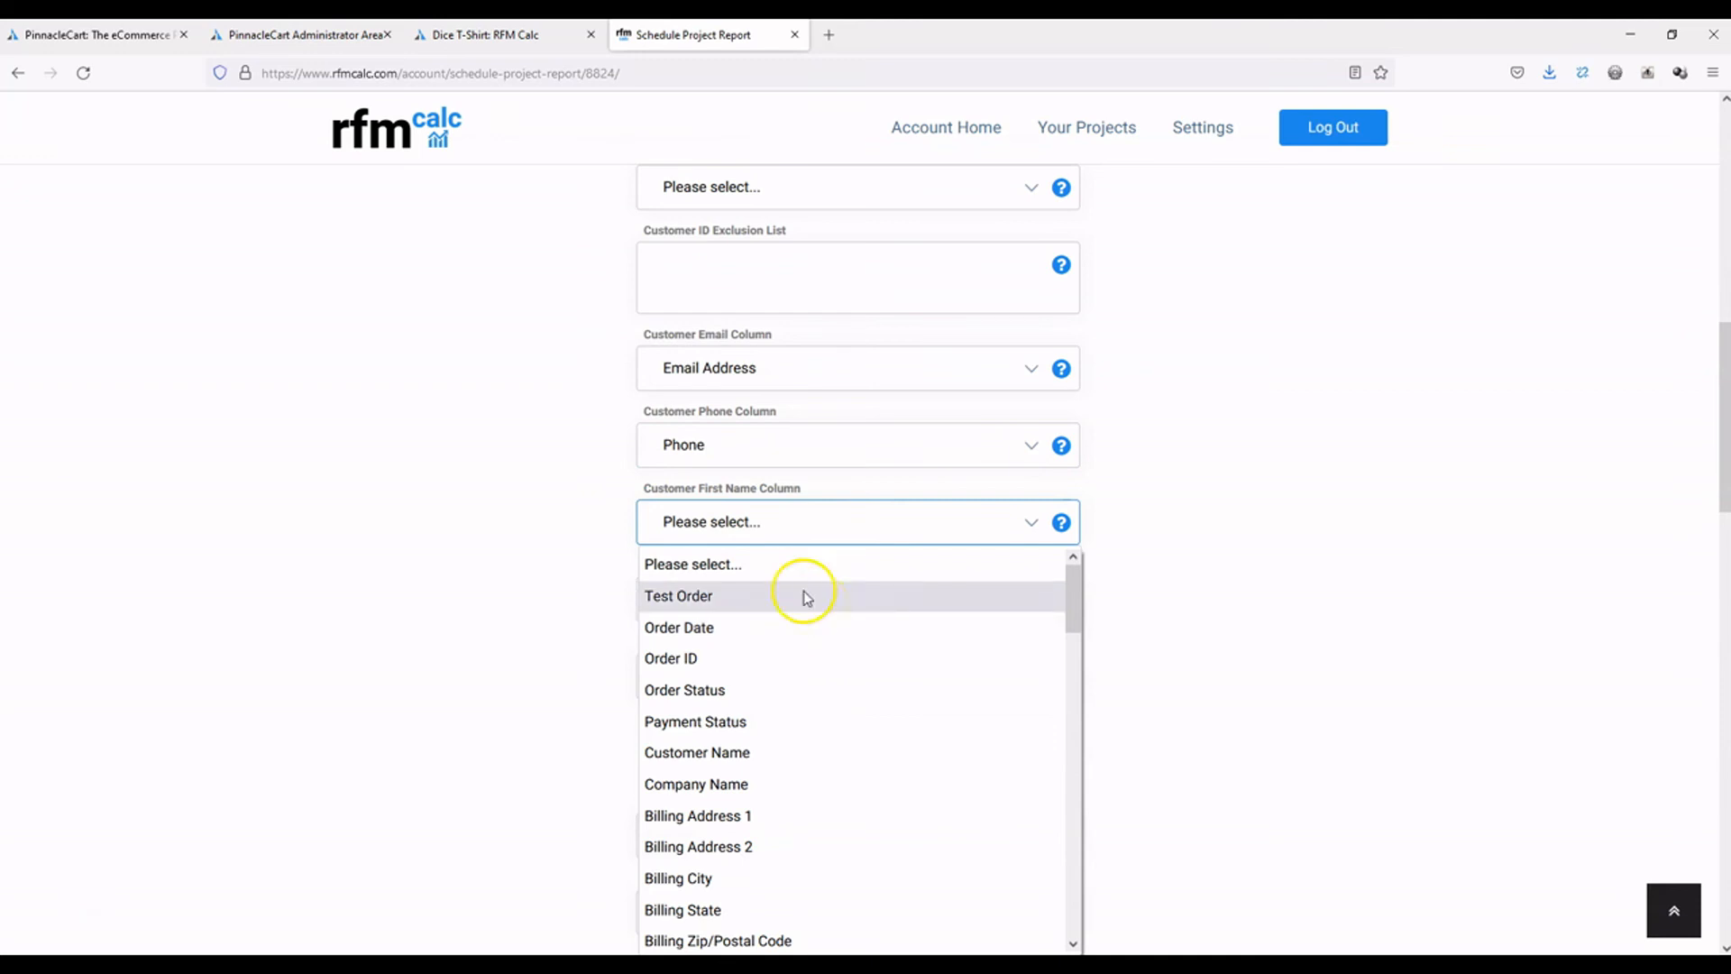
{"action": "left_click", "coordinate": [762, 752]}
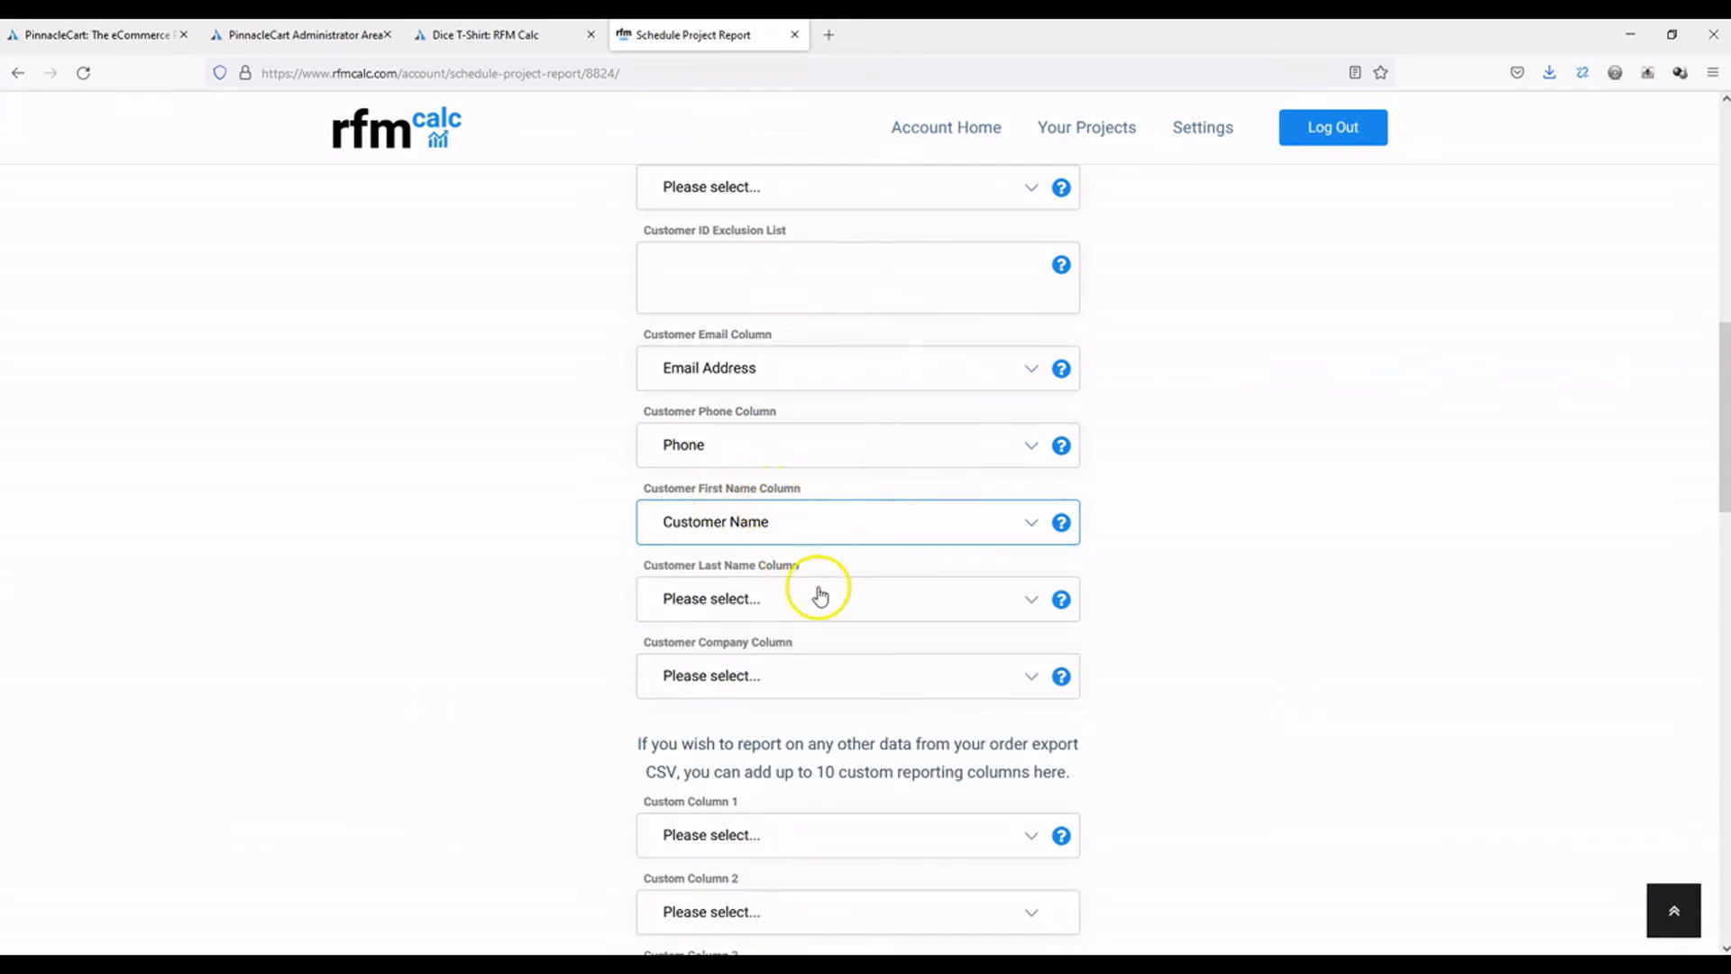
{"action": "left_click", "coordinate": [1073, 520]}
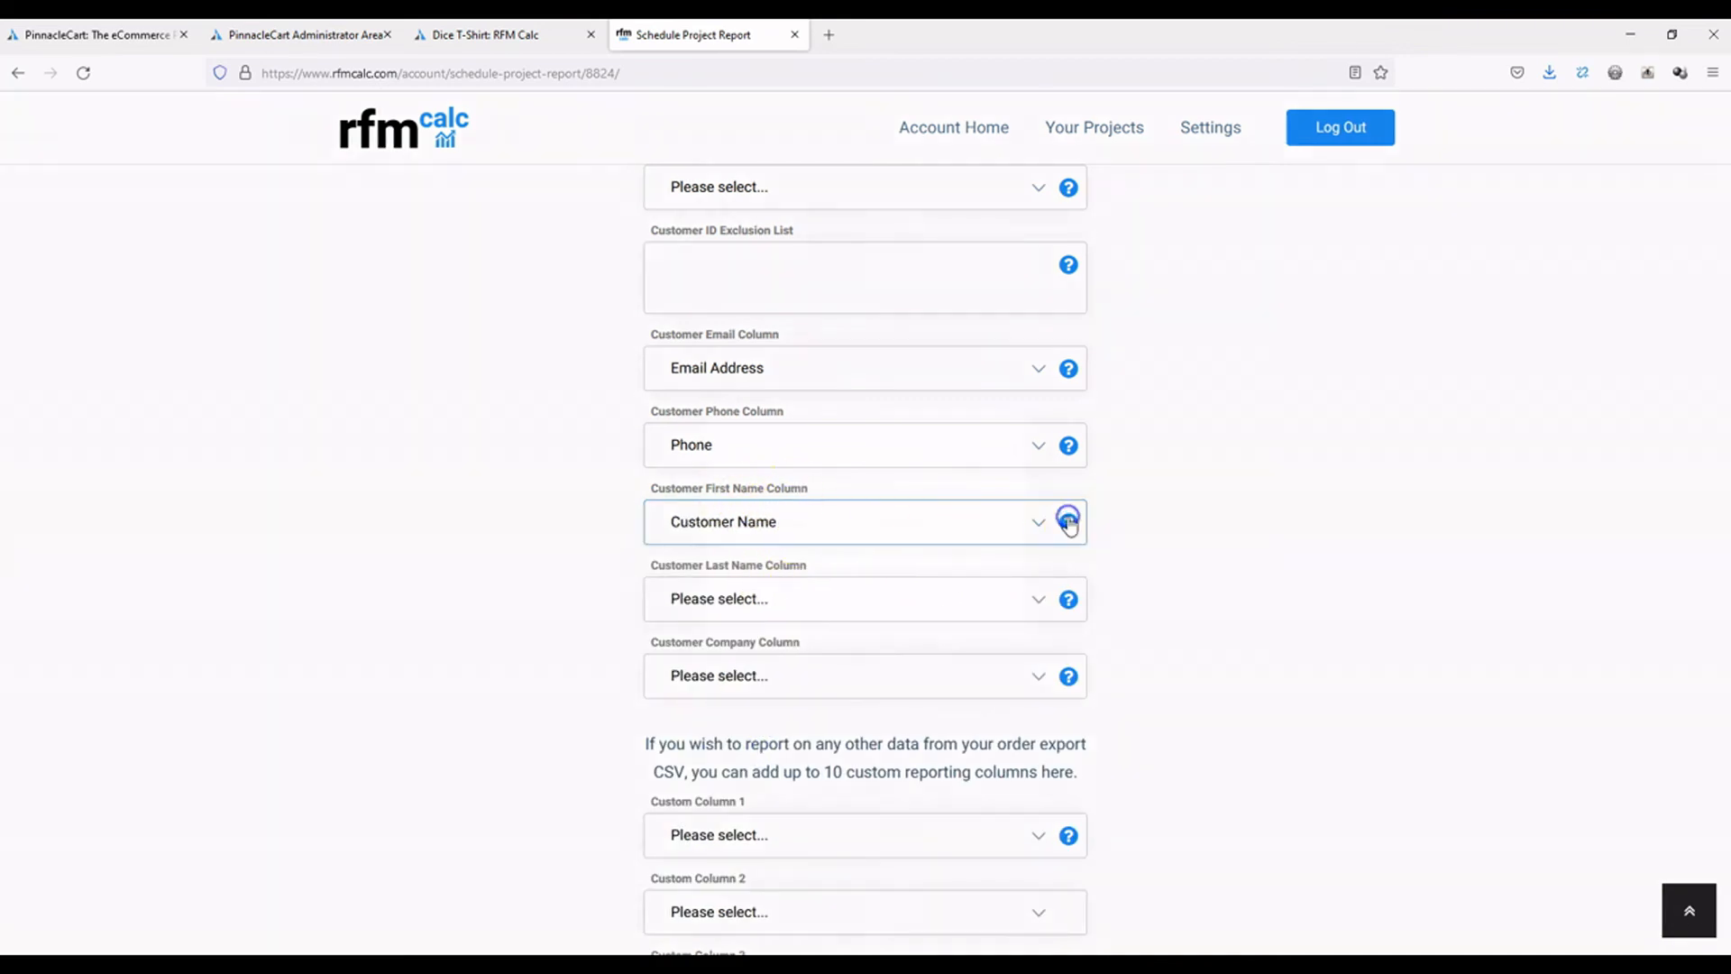
{"action": "left_click", "coordinate": [1154, 516]}
- Map the customer company column to "Company Name"
{"action": "scroll", "coordinate": [1161, 519], "scroll_direction": "down", "scroll_amount": 2}
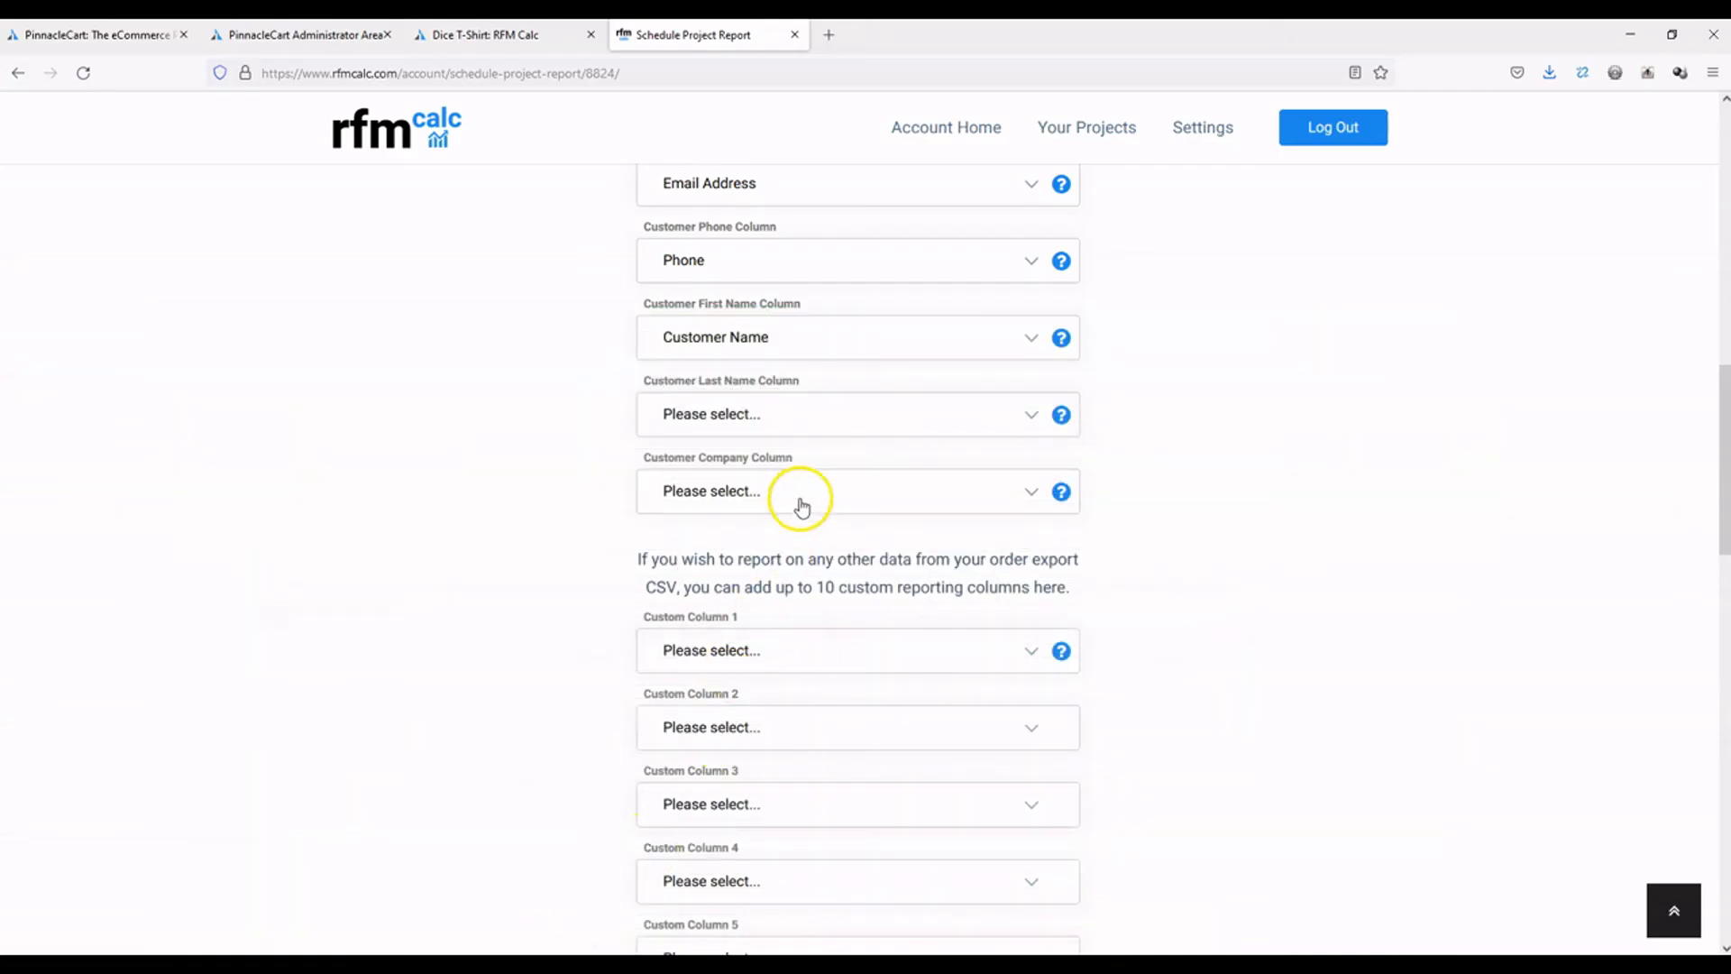
{"action": "left_click", "coordinate": [801, 490]}
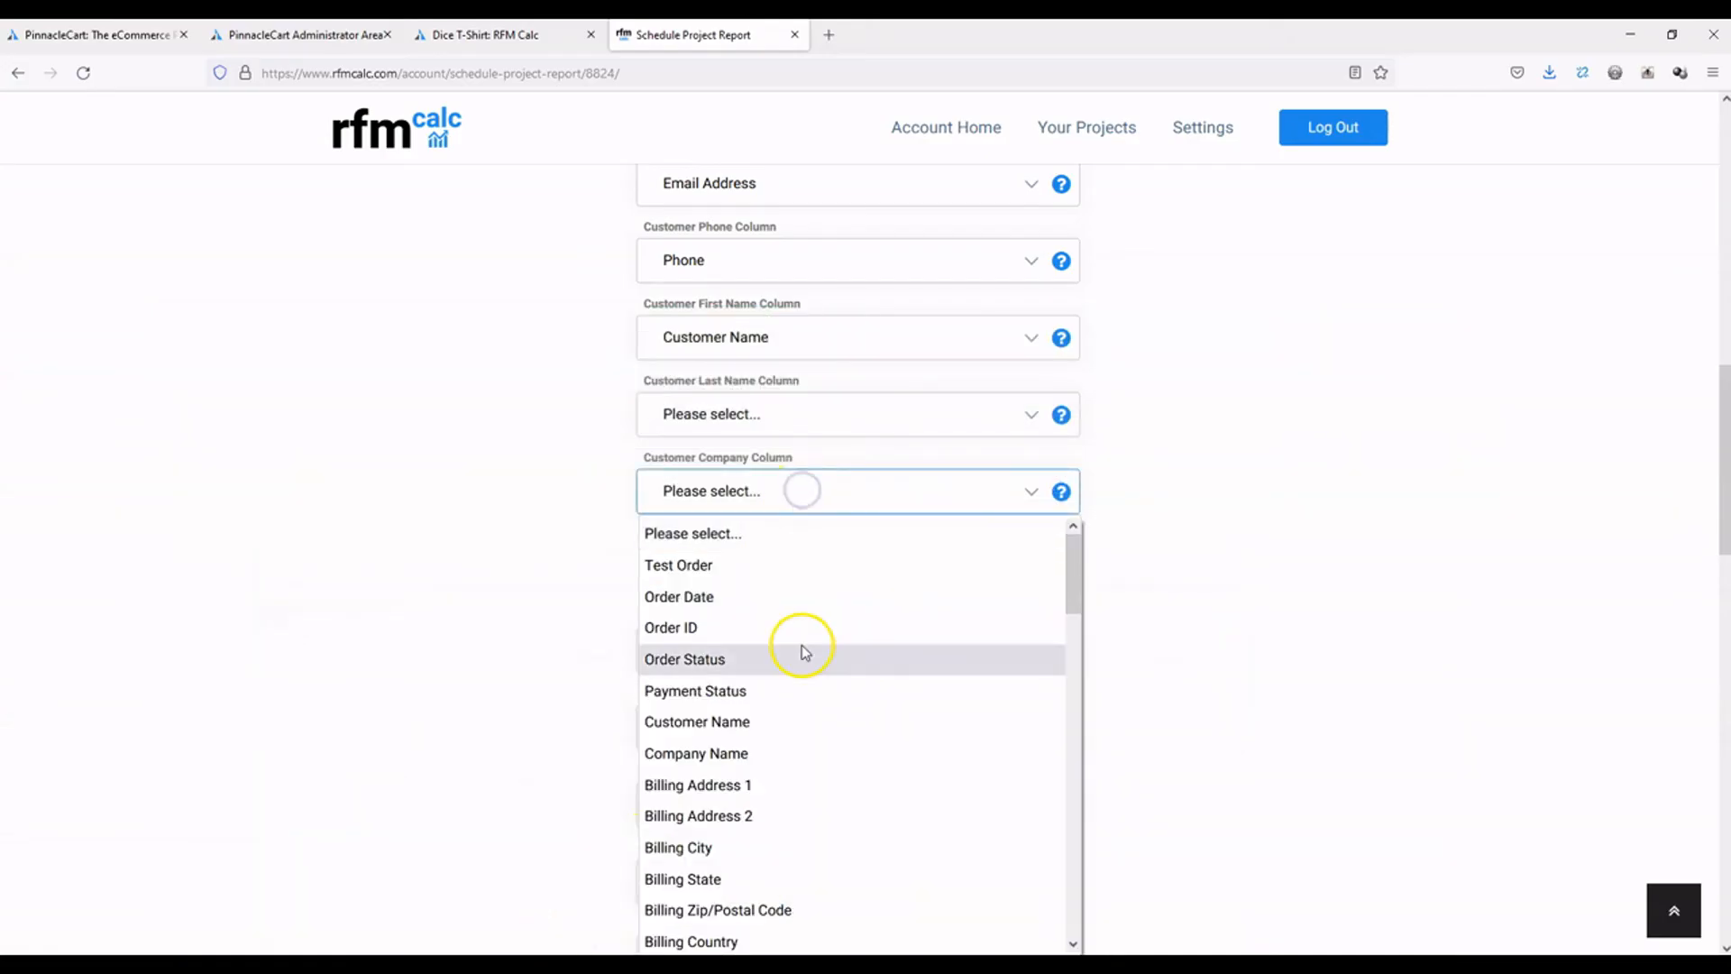
{"action": "scroll", "coordinate": [805, 651], "scroll_direction": "down", "scroll_amount": 2}
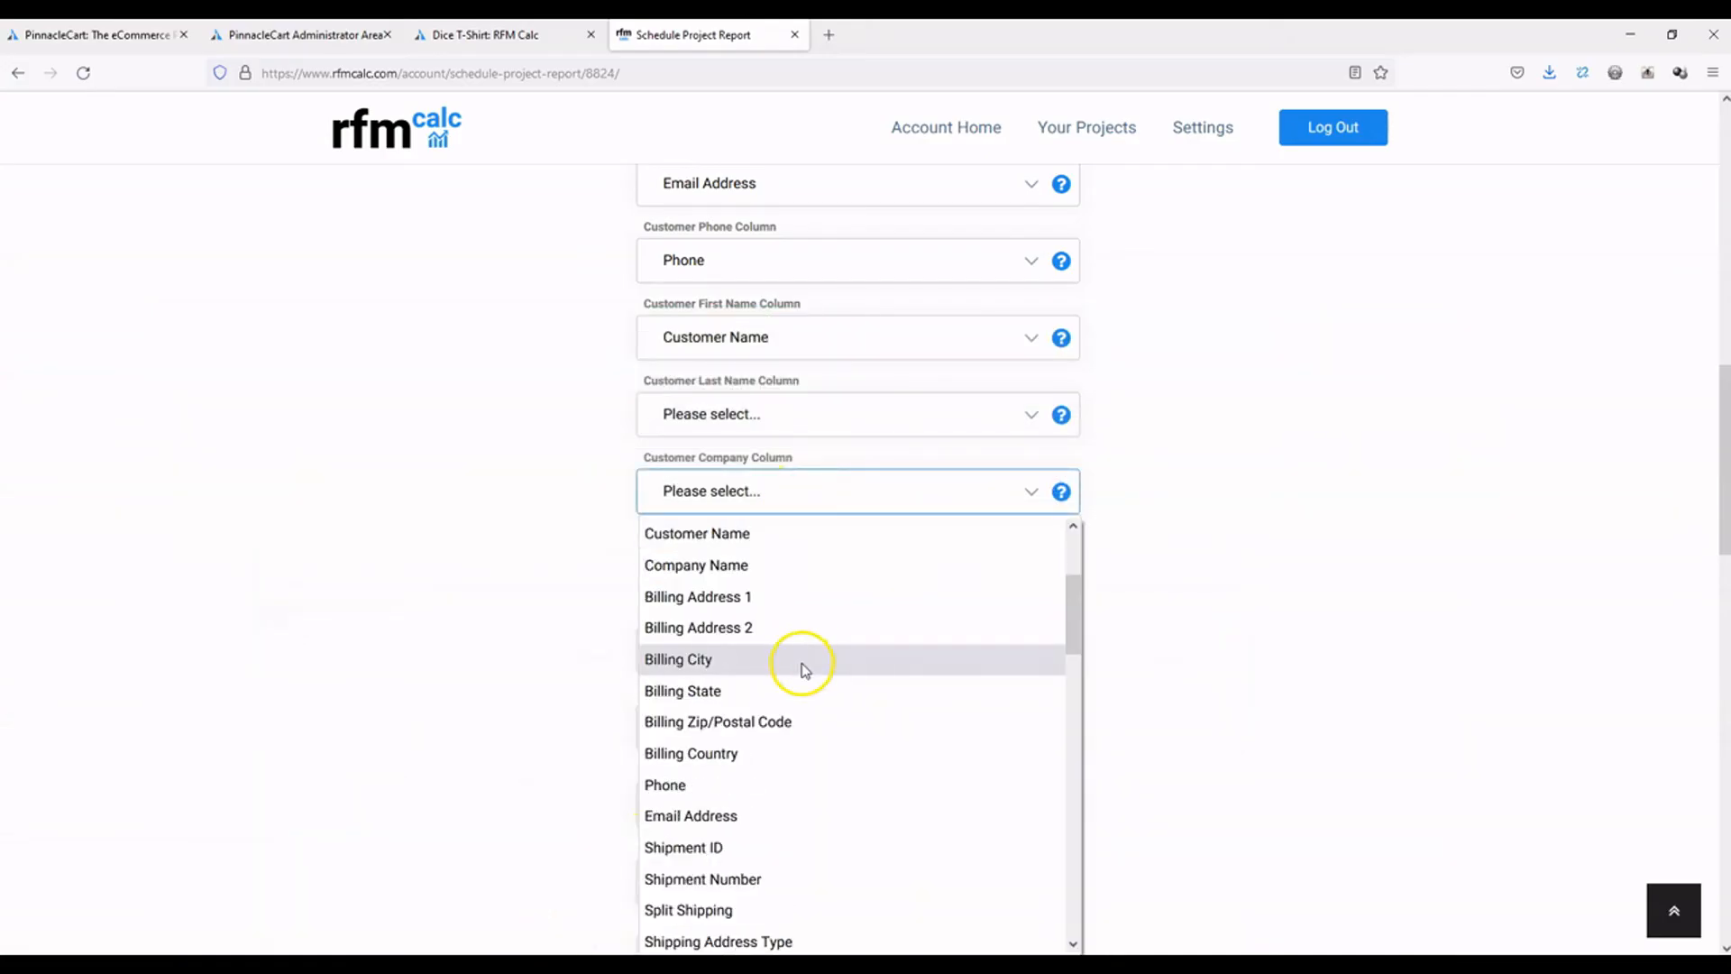
{"action": "left_click", "coordinate": [776, 565]}
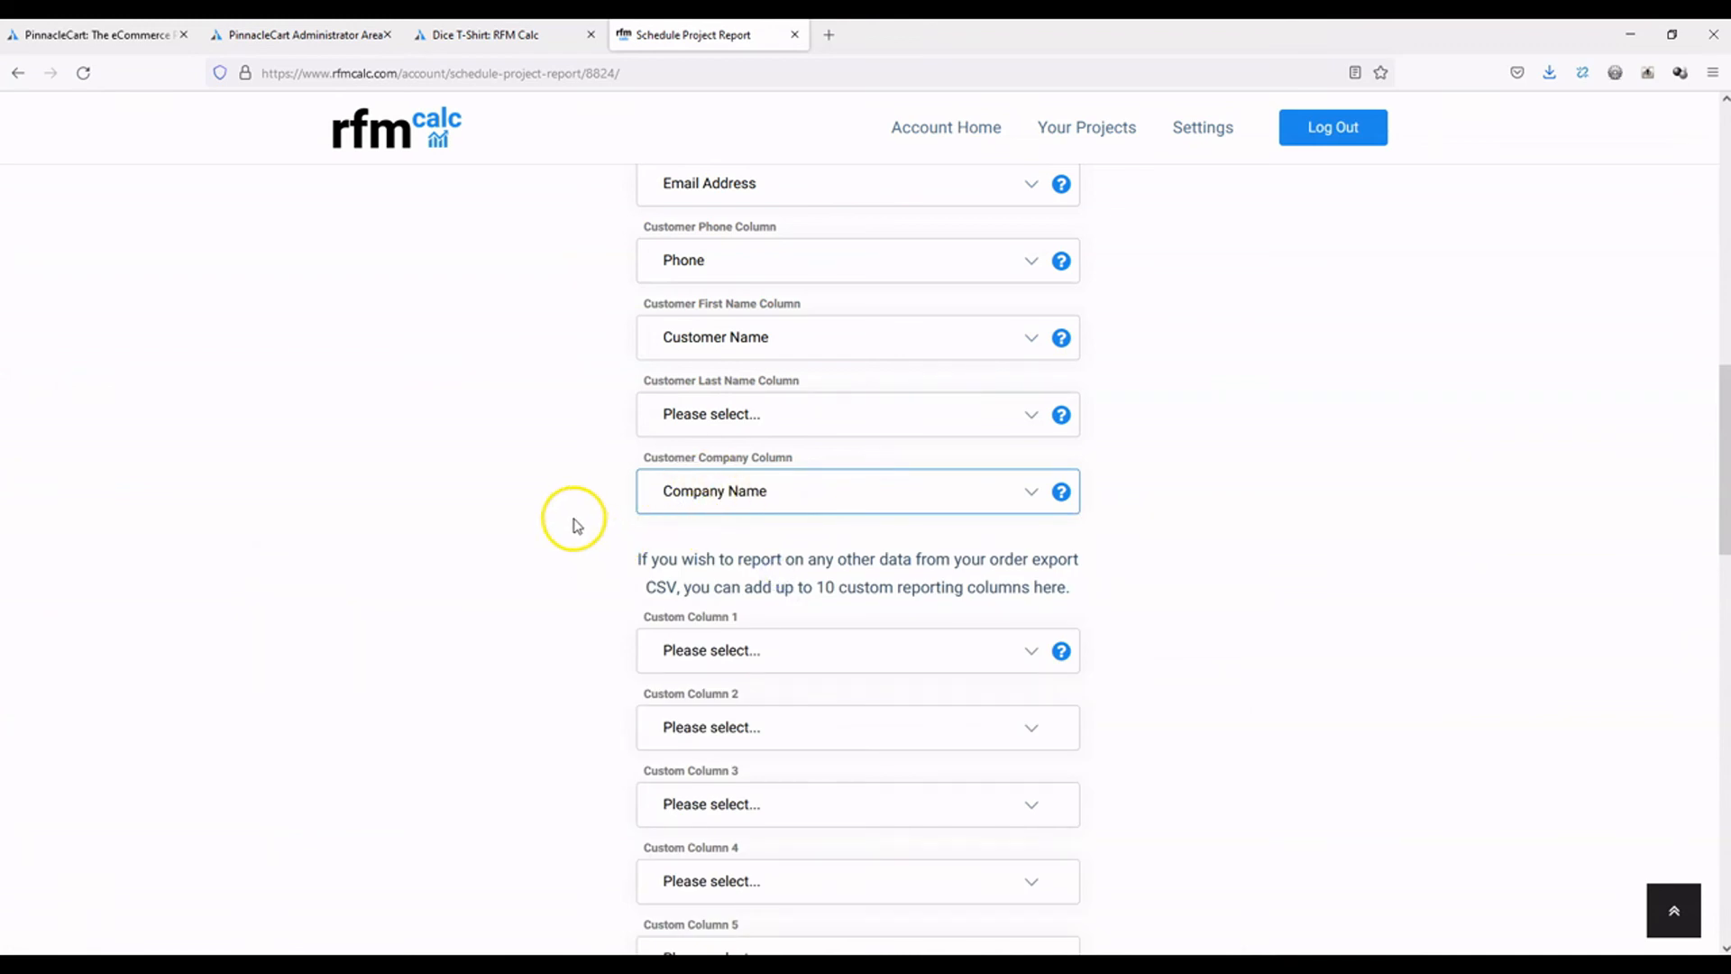
- Check the shipping columns in the orders workbook in Excel, and map Custom Column 1 of the report to "Shipping Method"
{"action": "scroll", "coordinate": [1046, 477], "scroll_direction": "up", "scroll_amount": 3}
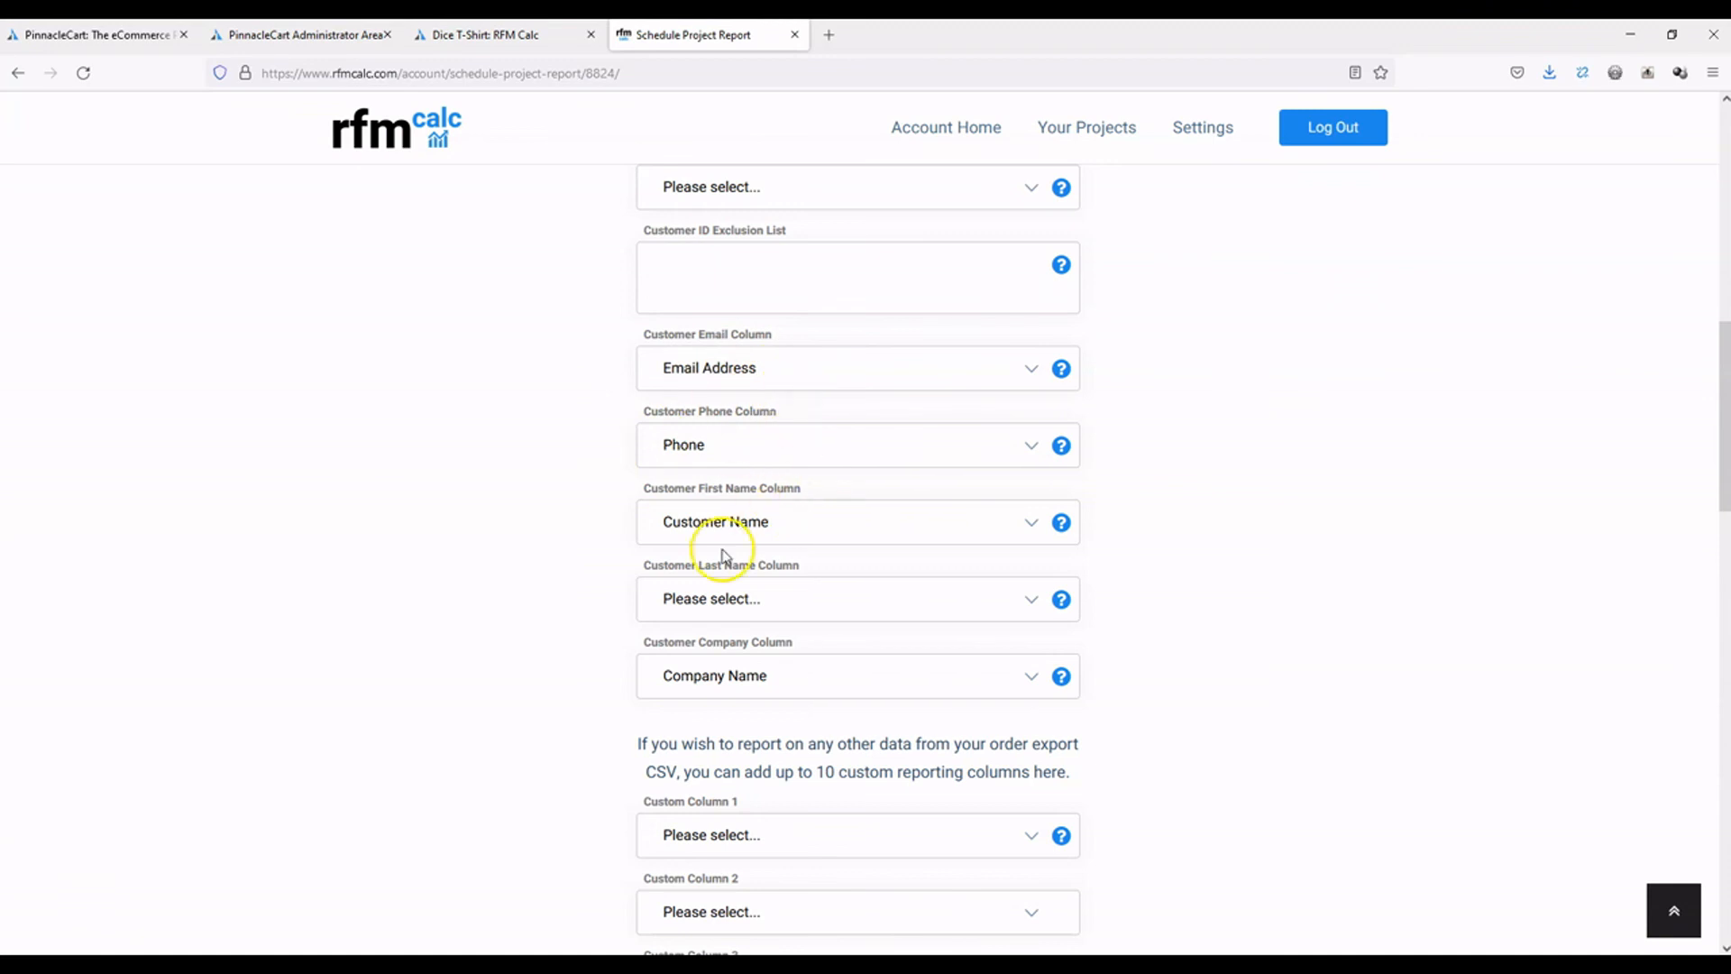
{"action": "scroll", "coordinate": [1224, 503], "scroll_direction": "down", "scroll_amount": 5}
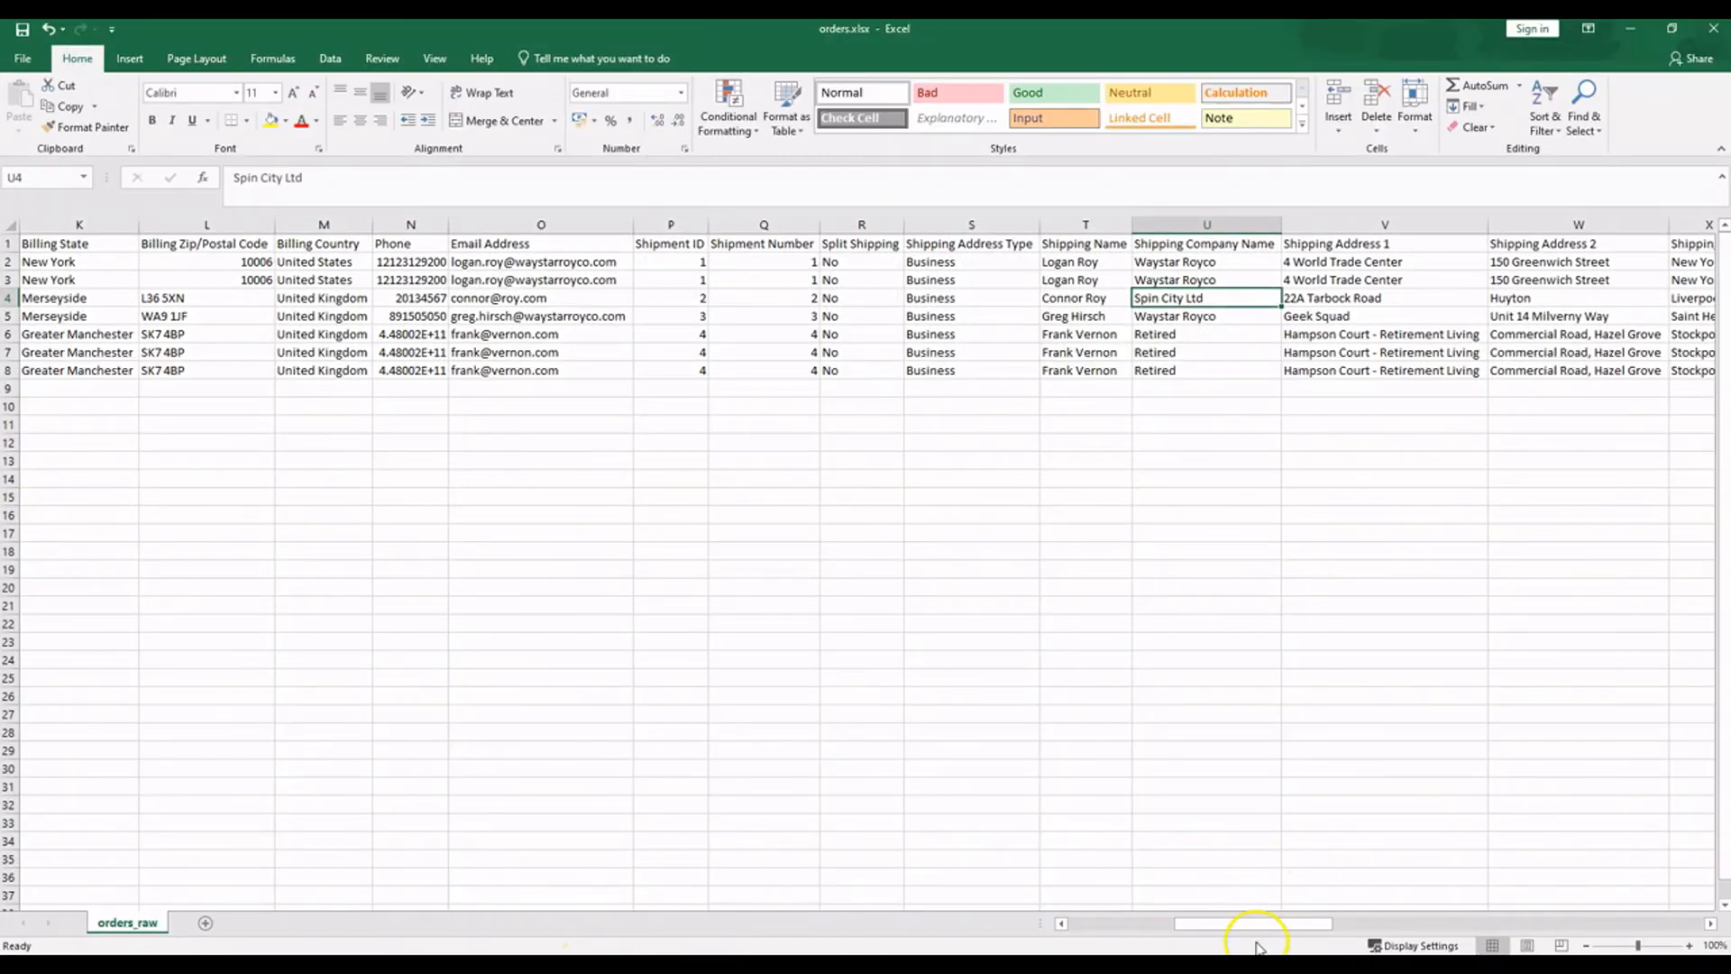
{"action": "left_click_drag", "start_coordinate": [1259, 930], "coordinate": [1384, 897]}
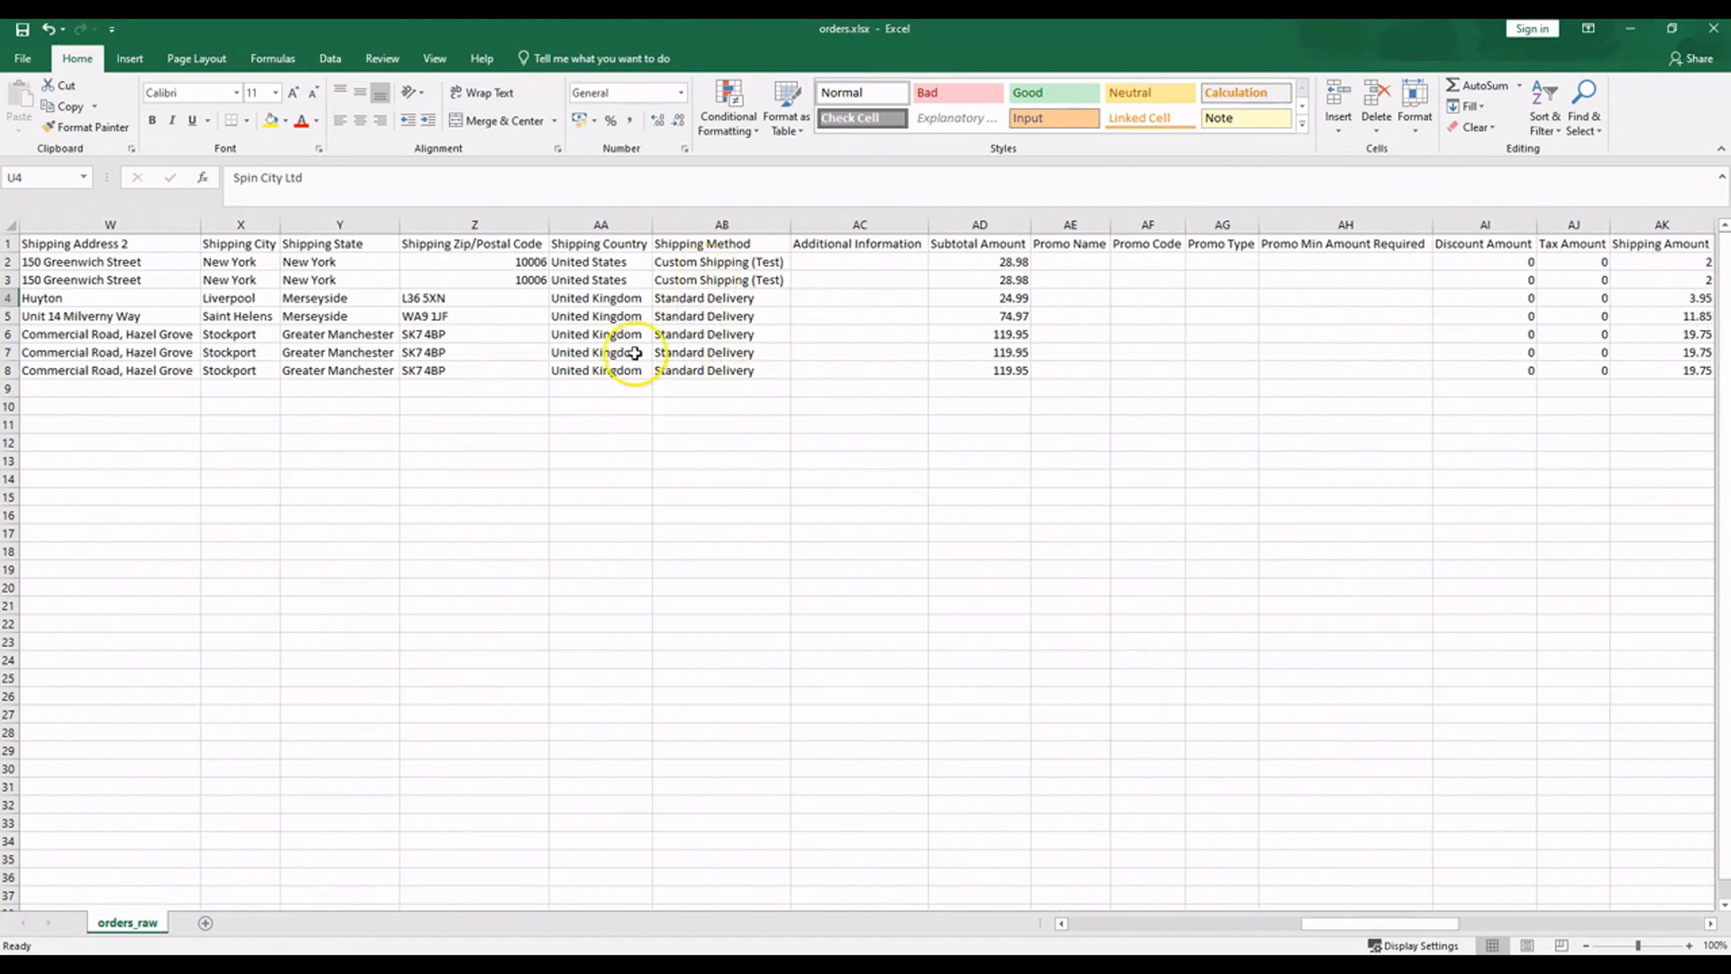
{"action": "left_click", "coordinate": [293, 969]}
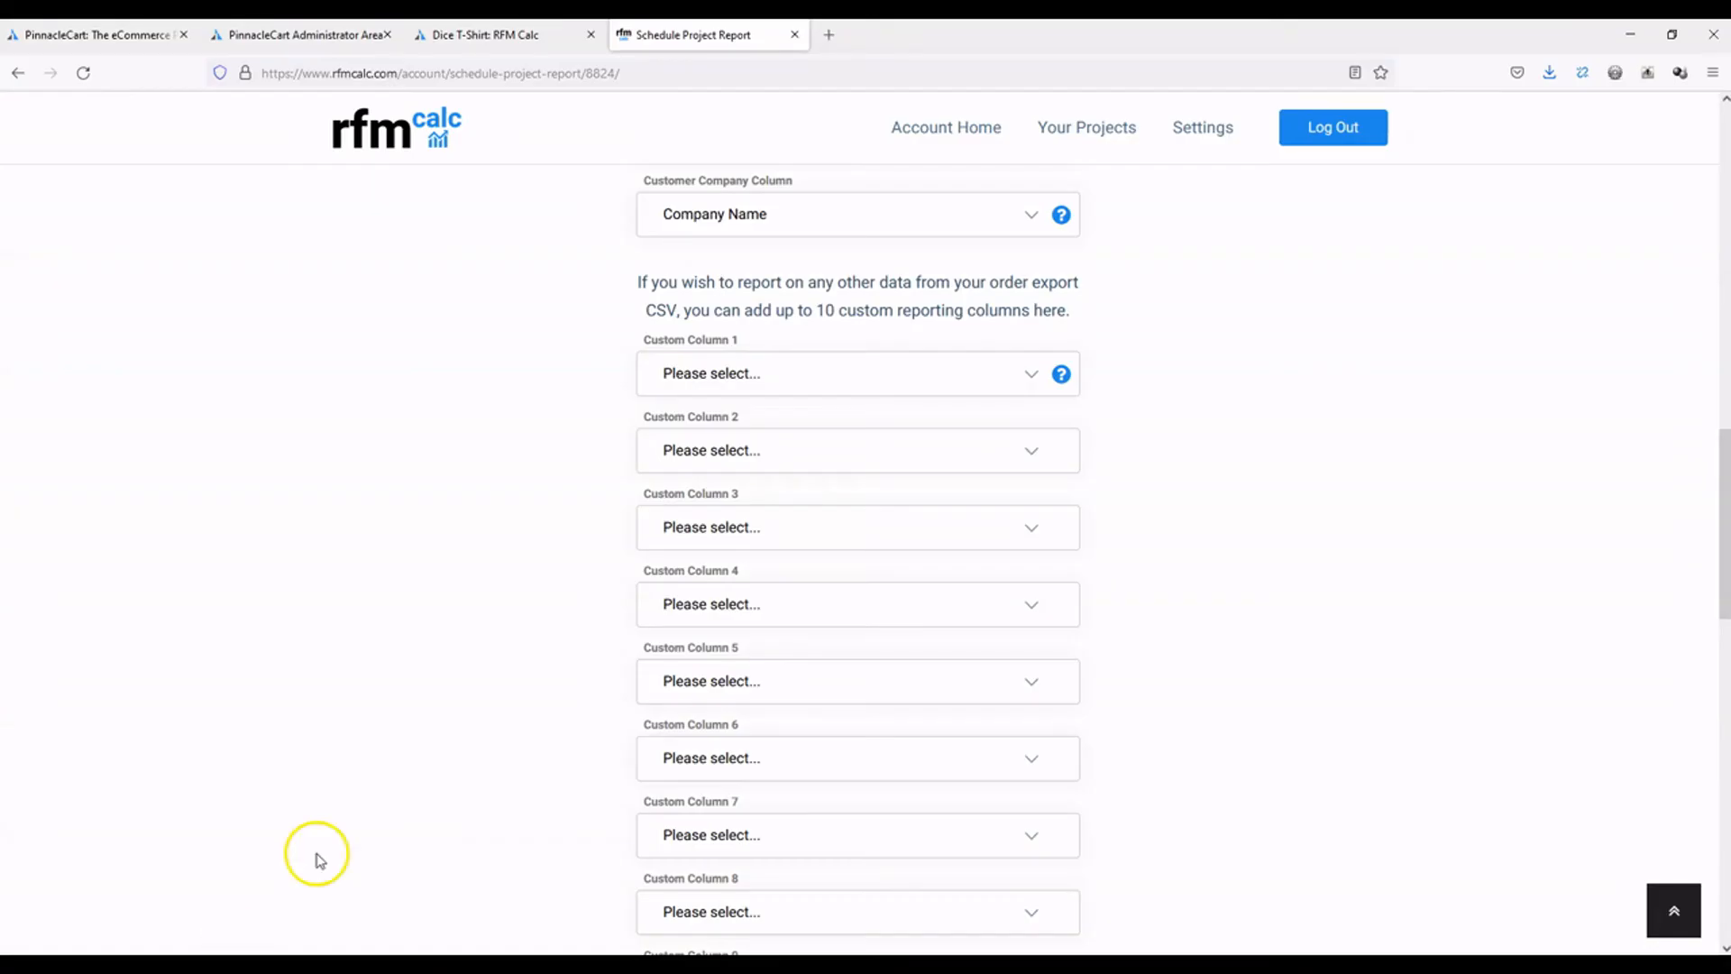
{"action": "left_click", "coordinate": [827, 391]}
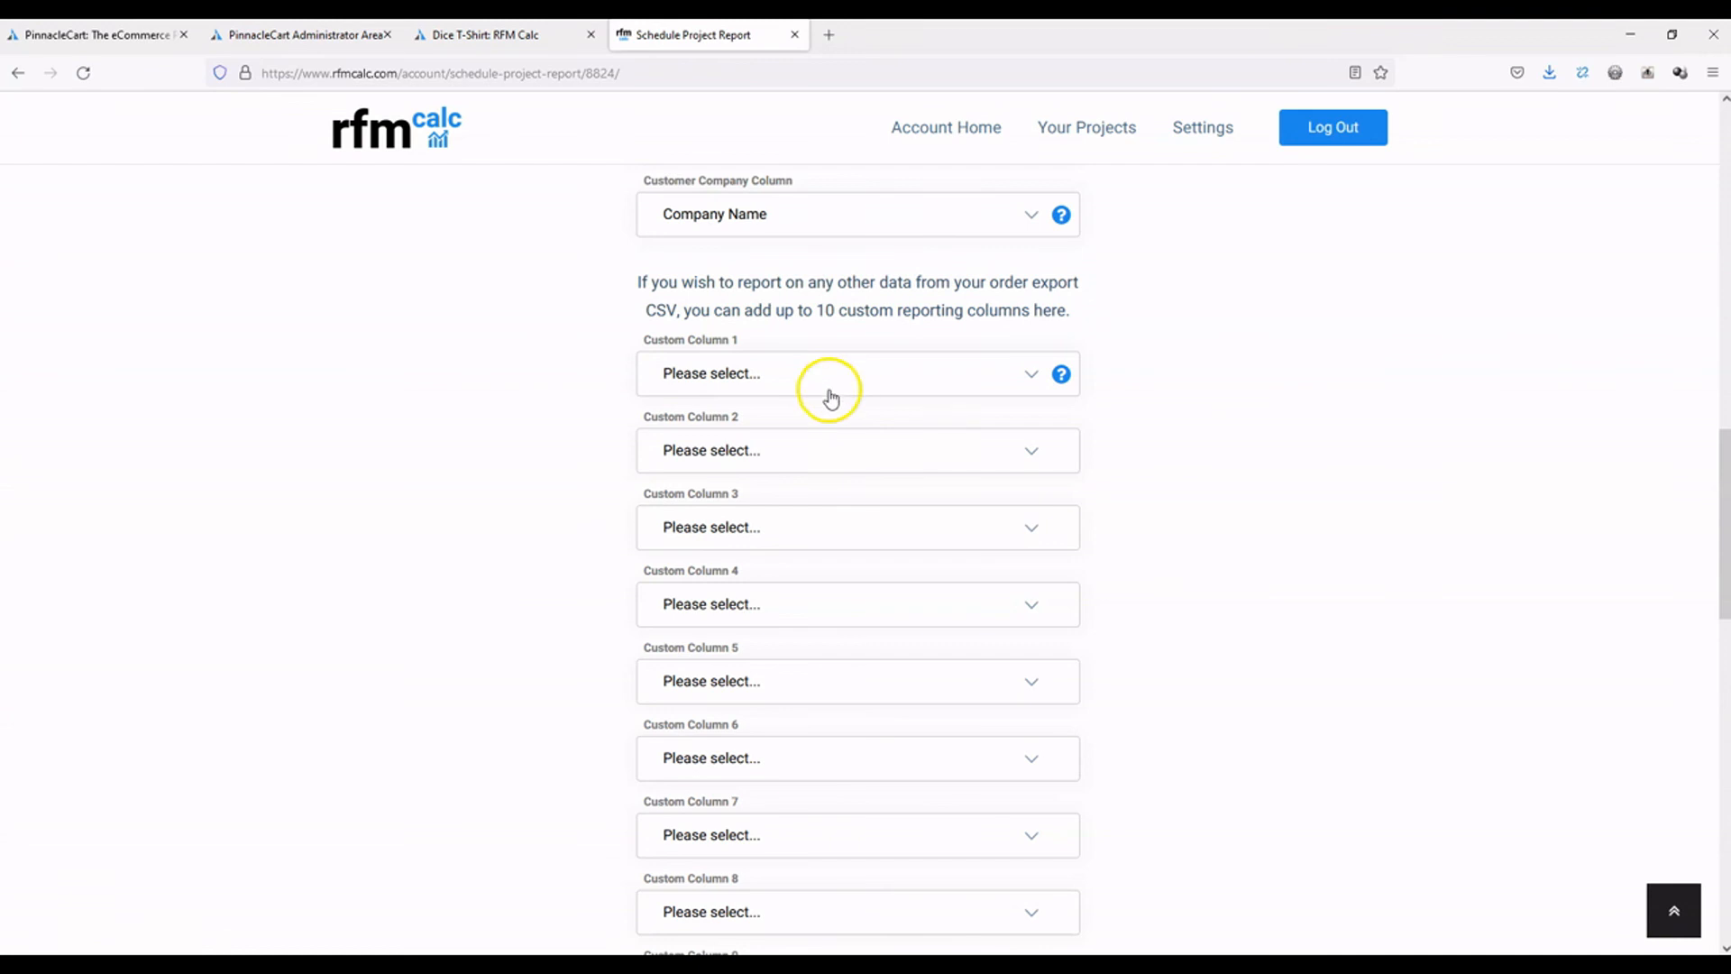
{"action": "left_click_drag", "start_coordinate": [1057, 445], "coordinate": [1051, 597]}
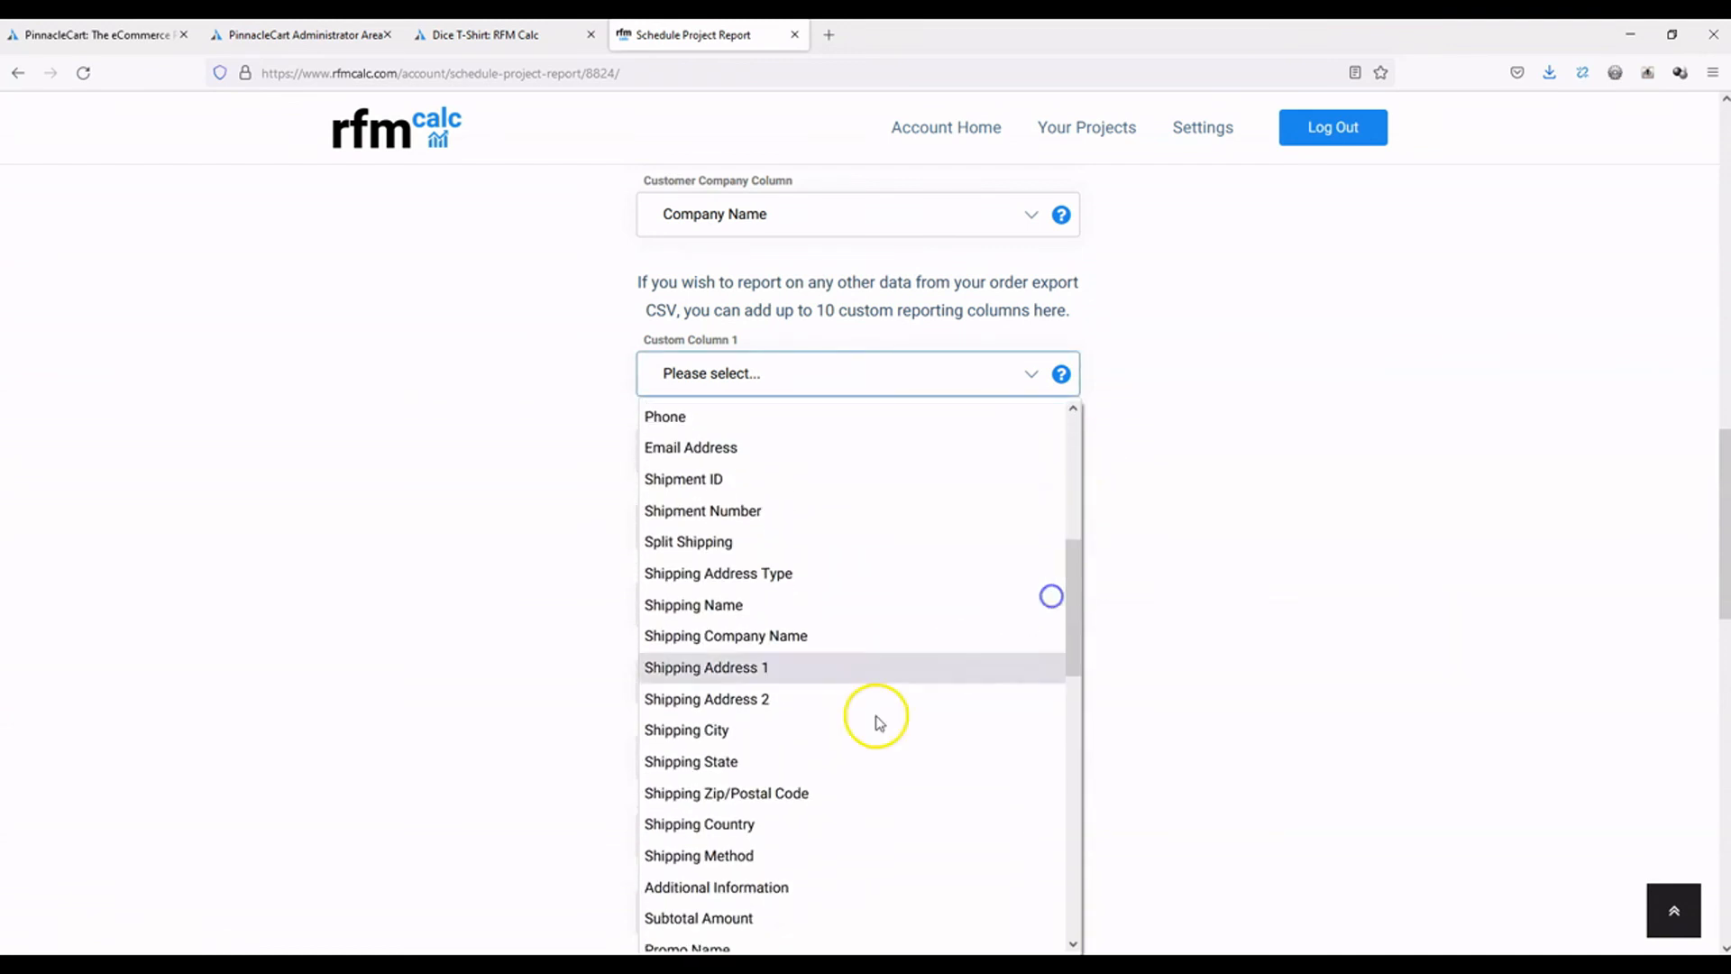
{"action": "left_click", "coordinate": [727, 861]}
{"action": "scroll", "coordinate": [541, 677], "scroll_direction": "down", "scroll_amount": 3}
{"action": "scroll", "coordinate": [586, 694], "scroll_direction": "up", "scroll_amount": 3}
- Examine the remaining product, tracking and billing period columns in the orders workbook in Excel for further custom column candidates
{"action": "left_click", "coordinate": [514, 965]}
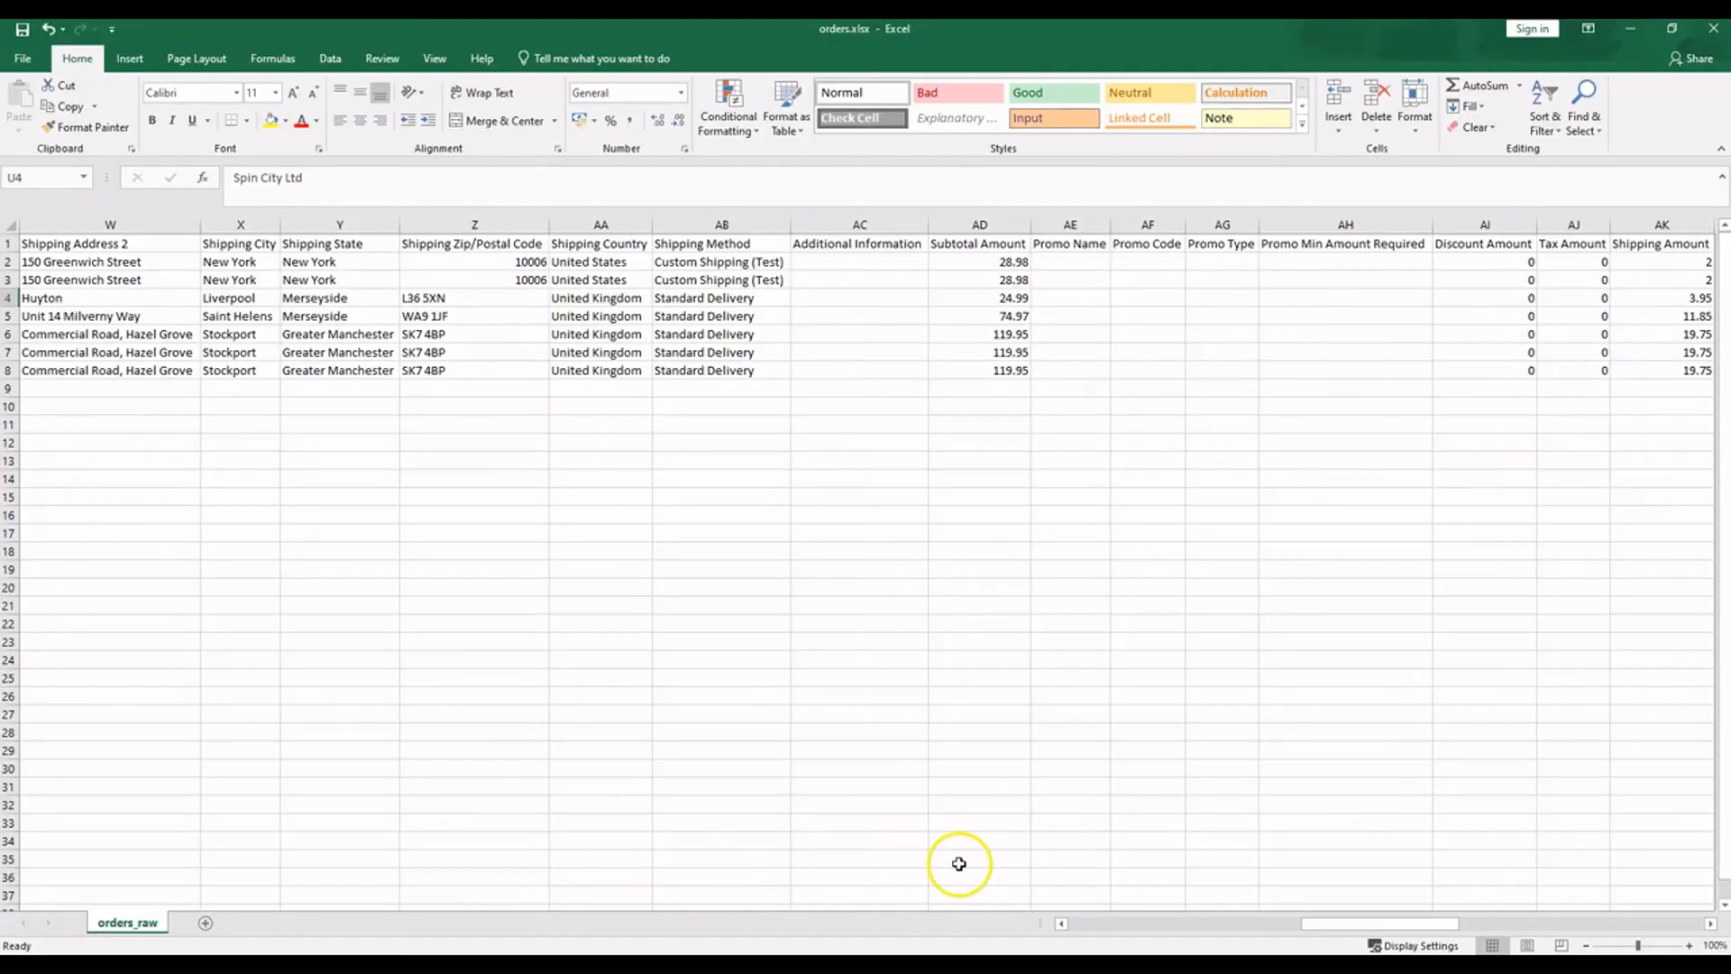
{"action": "left_click_drag", "start_coordinate": [1344, 932], "coordinate": [1616, 918]}
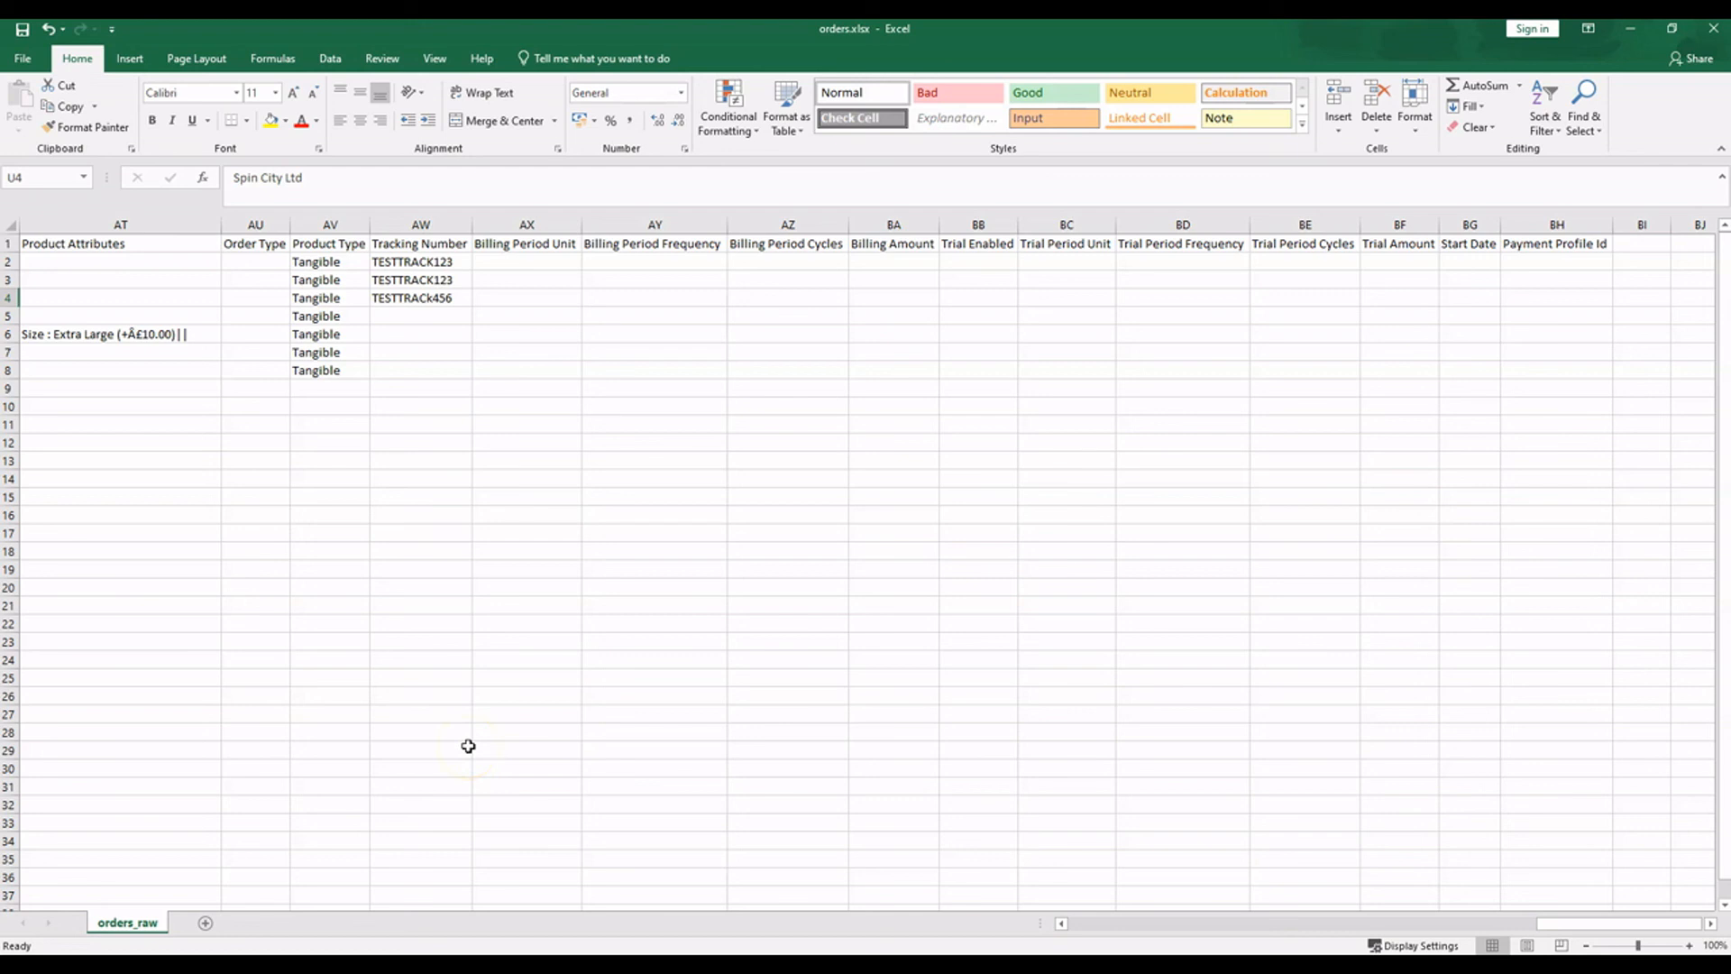
{"action": "left_click", "coordinate": [249, 965]}
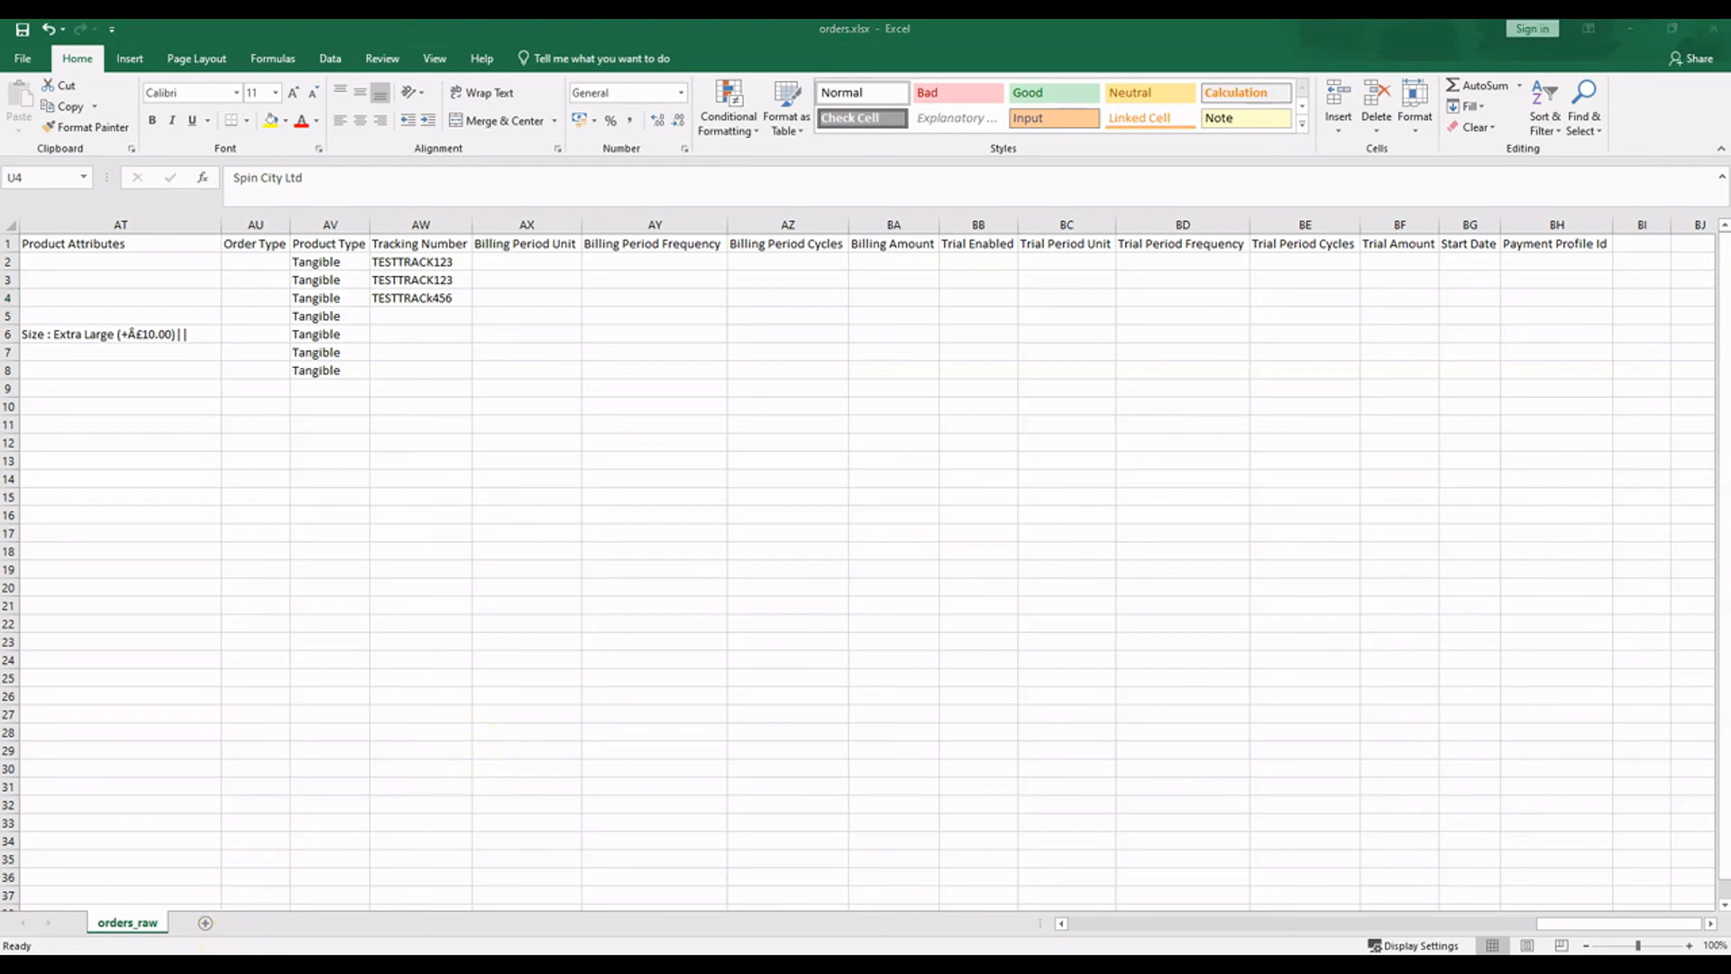
- Name the report "Test PinnacleCart 1"
{"action": "scroll", "coordinate": [514, 479], "scroll_direction": "down", "scroll_amount": 8}
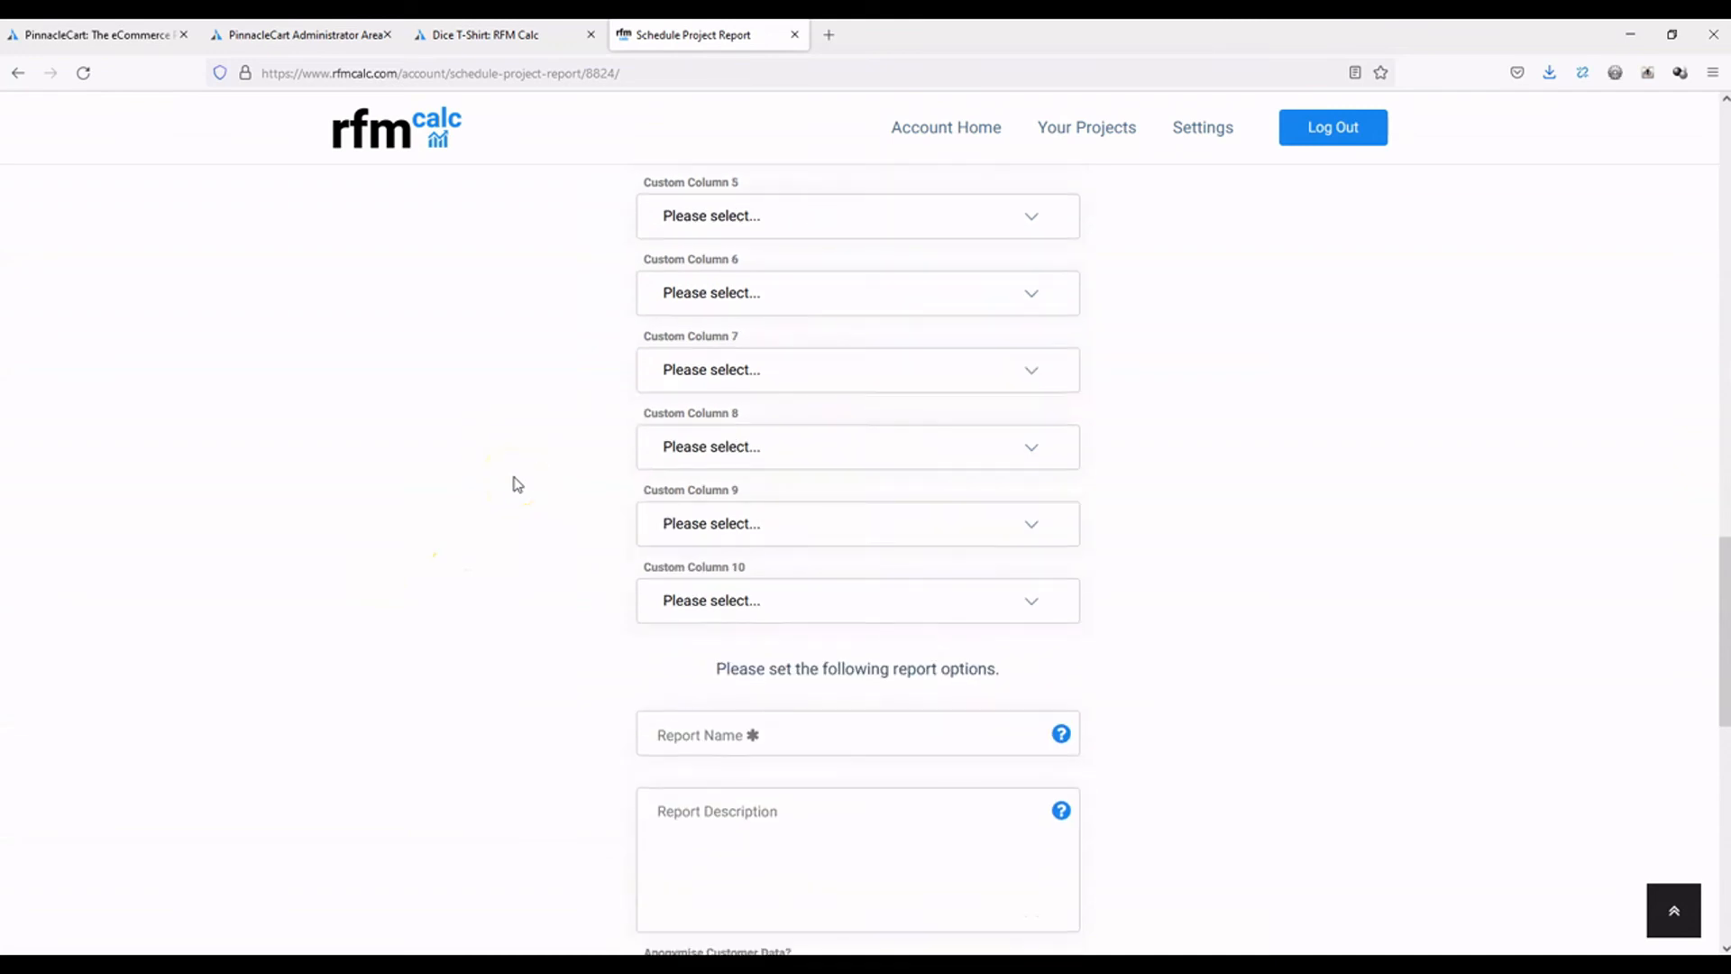
{"action": "left_click", "coordinate": [726, 467]}
{"action": "type", "text": "T"}
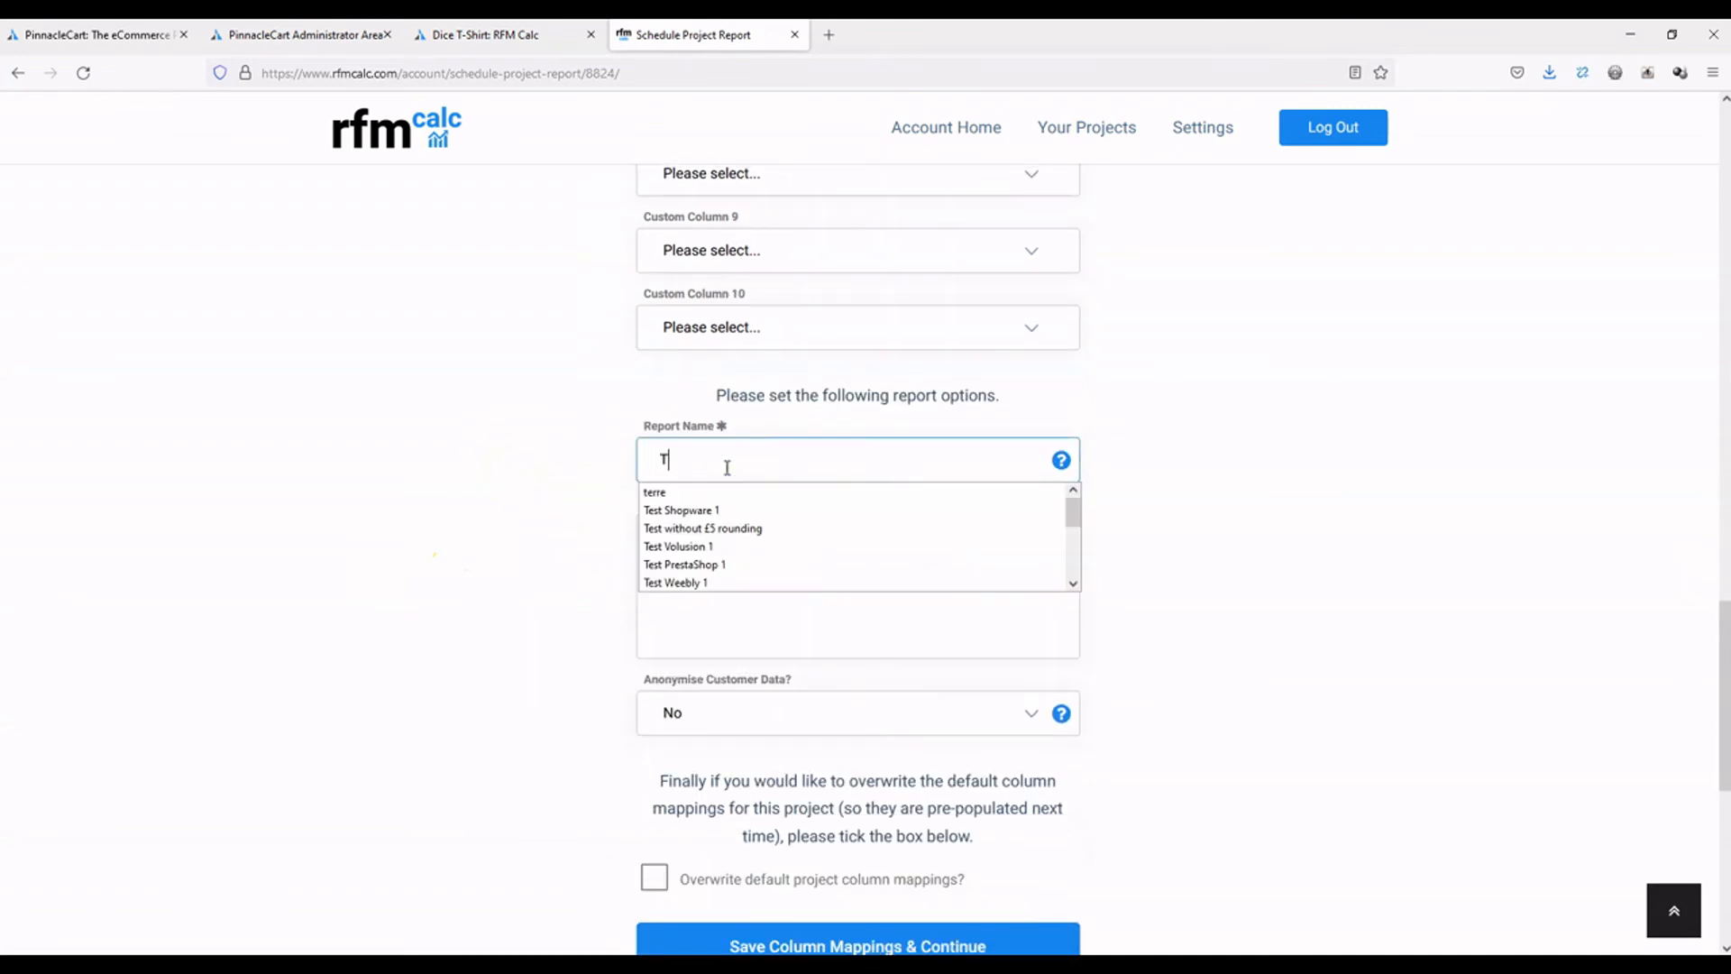
{"action": "type", "text": "est Pinn"}
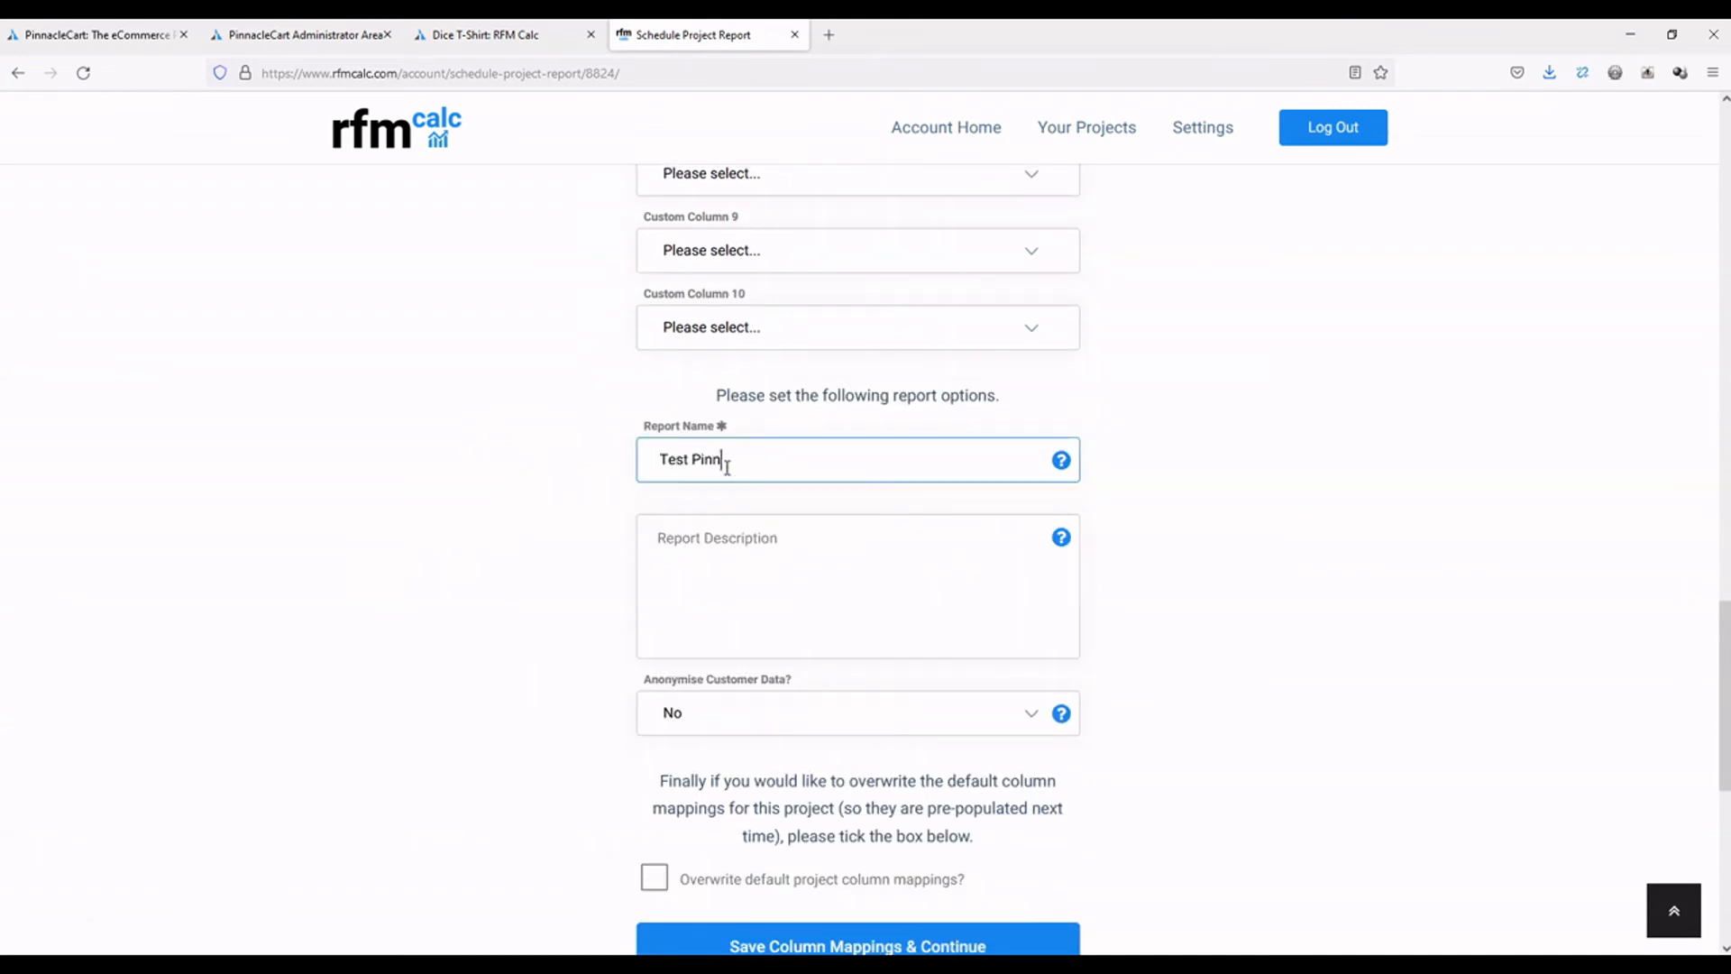
{"action": "type", "text": "acleCart 1"}
- Enable overwriting of the default project column mappings, and try to save the column mappings and continue
{"action": "scroll", "coordinate": [758, 465], "scroll_direction": "down", "scroll_amount": 2}
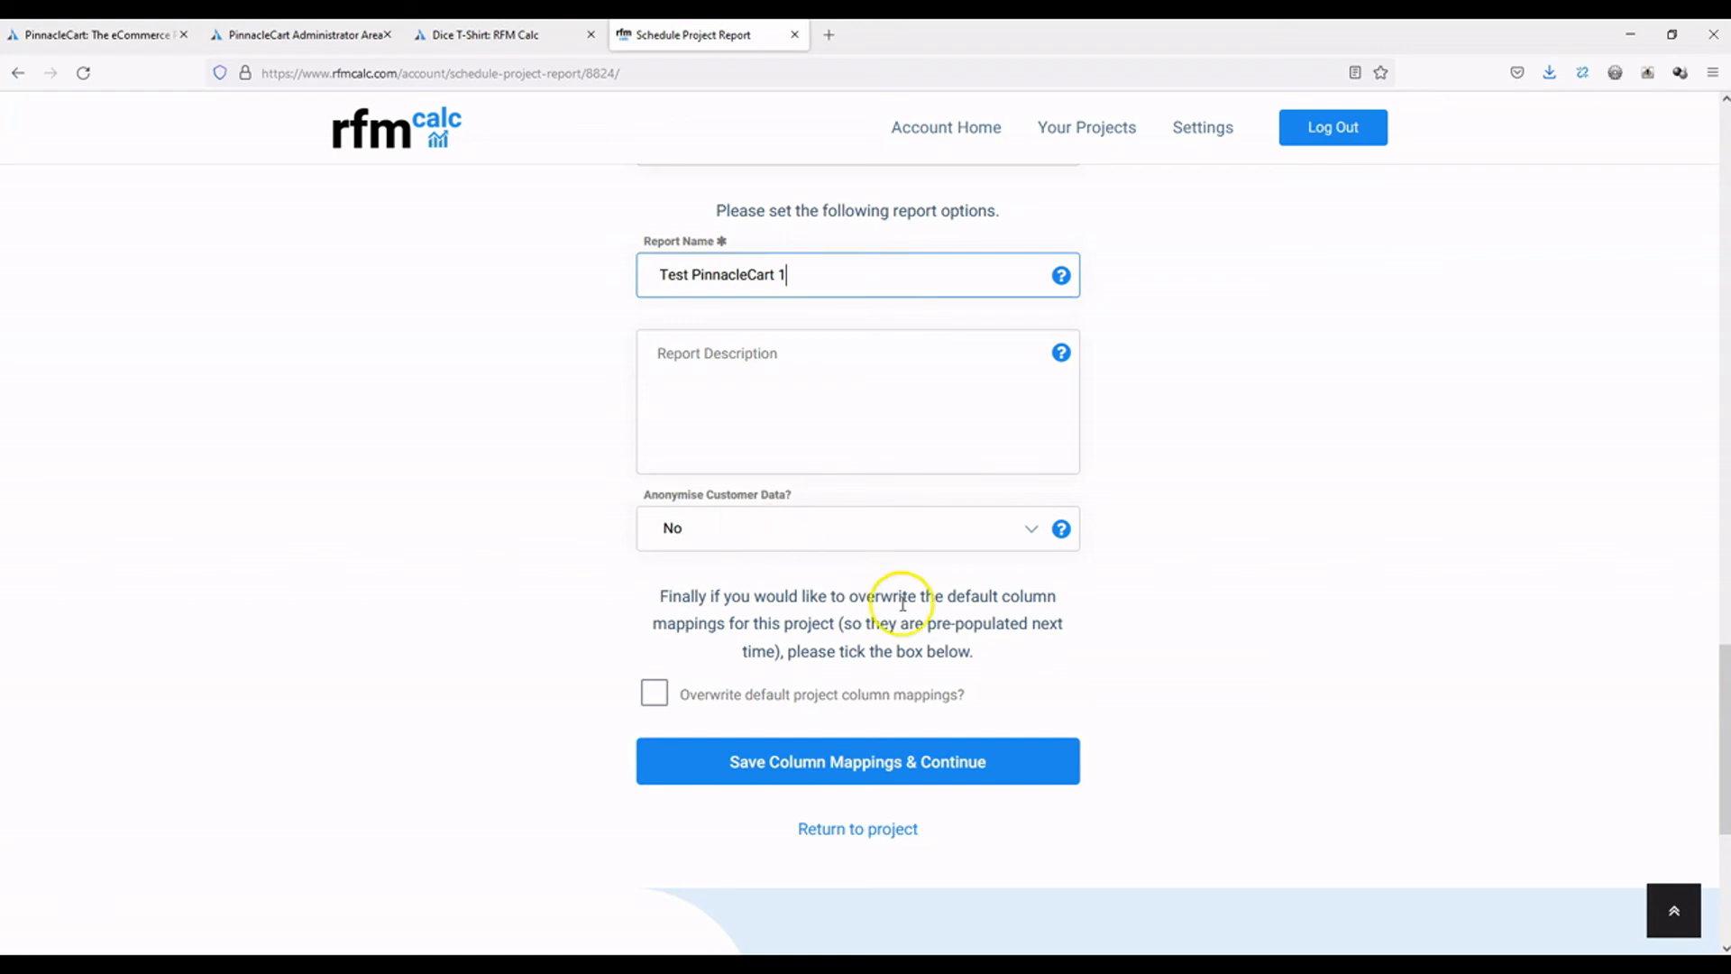
{"action": "left_click", "coordinate": [654, 694]}
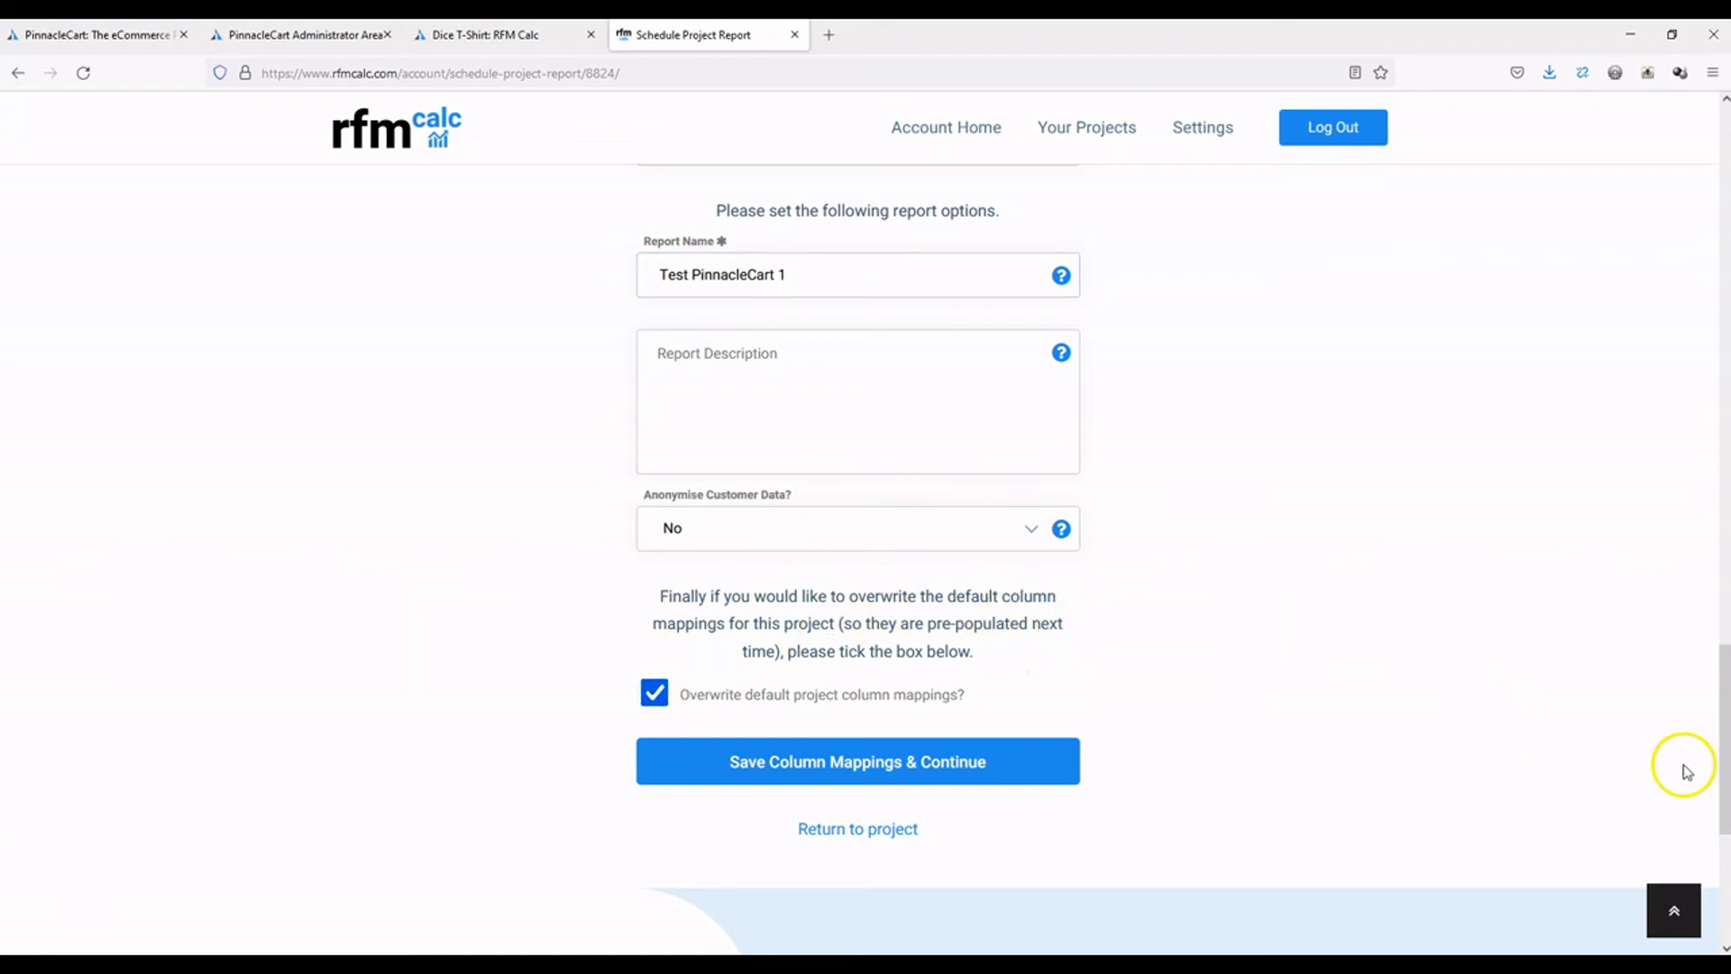
{"action": "left_click_drag", "start_coordinate": [1713, 784], "coordinate": [1707, 675]}
{"action": "right_click", "coordinate": [1707, 675]}
{"action": "left_click_drag", "start_coordinate": [1721, 601], "coordinate": [1643, 265]}
{"action": "left_click_drag", "start_coordinate": [1713, 344], "coordinate": [1252, 747]}
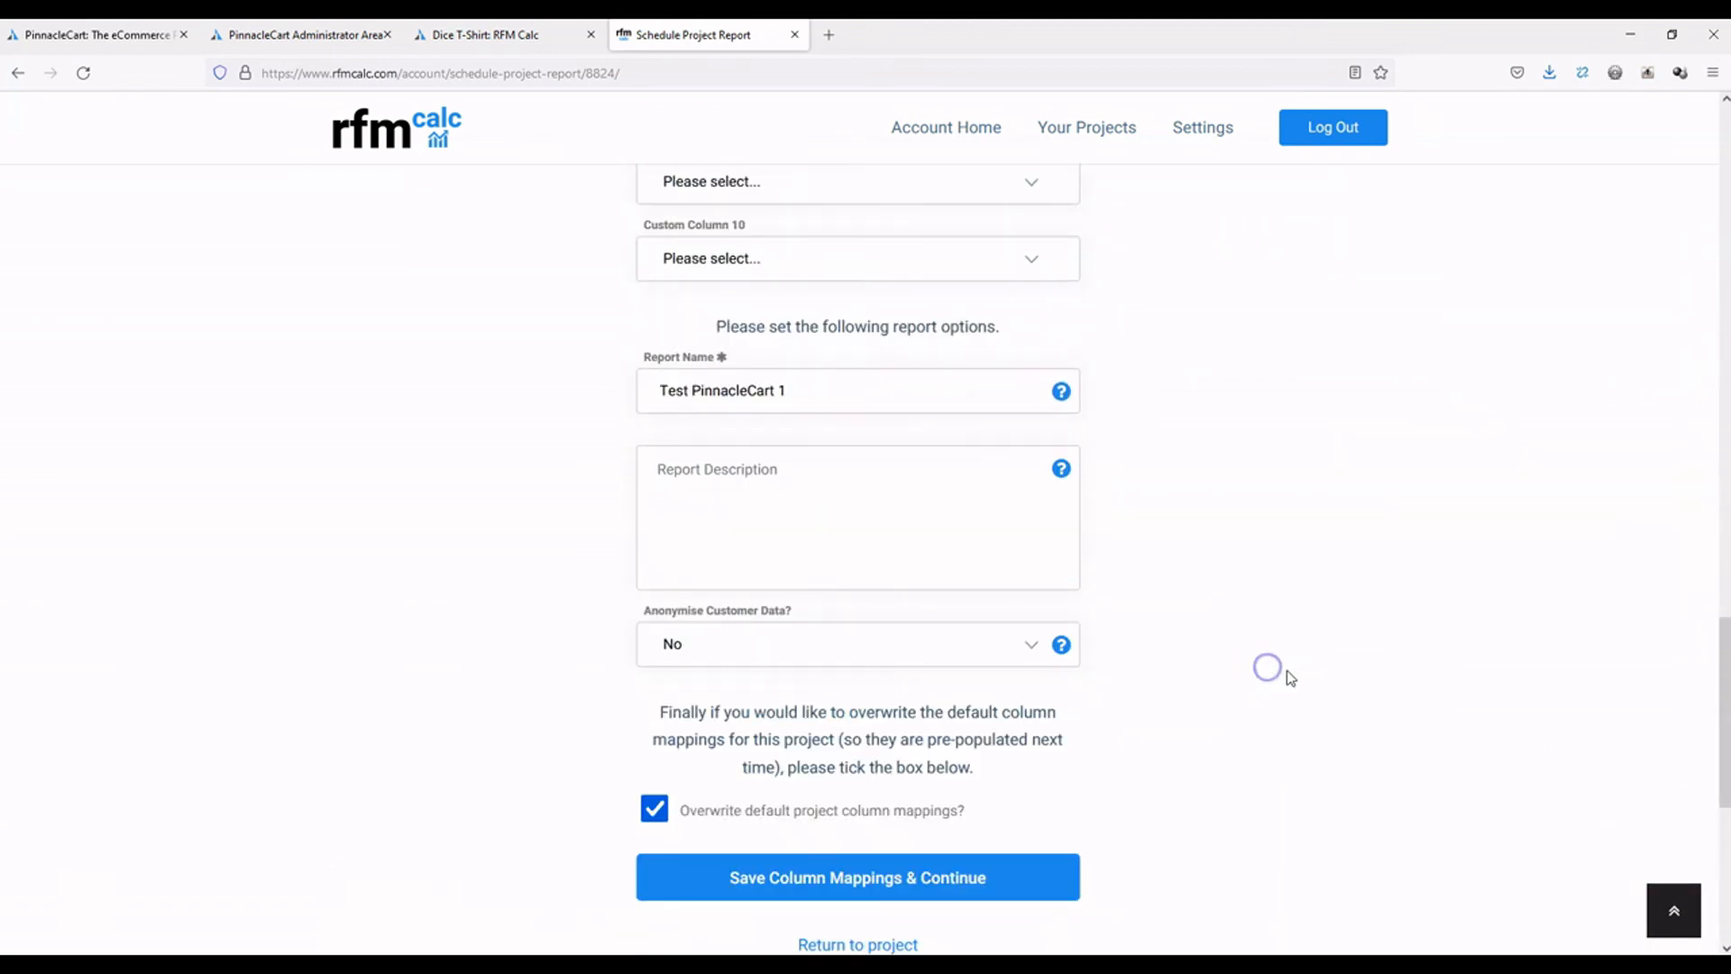
{"action": "scroll", "coordinate": [1272, 668], "scroll_direction": "down", "scroll_amount": 1}
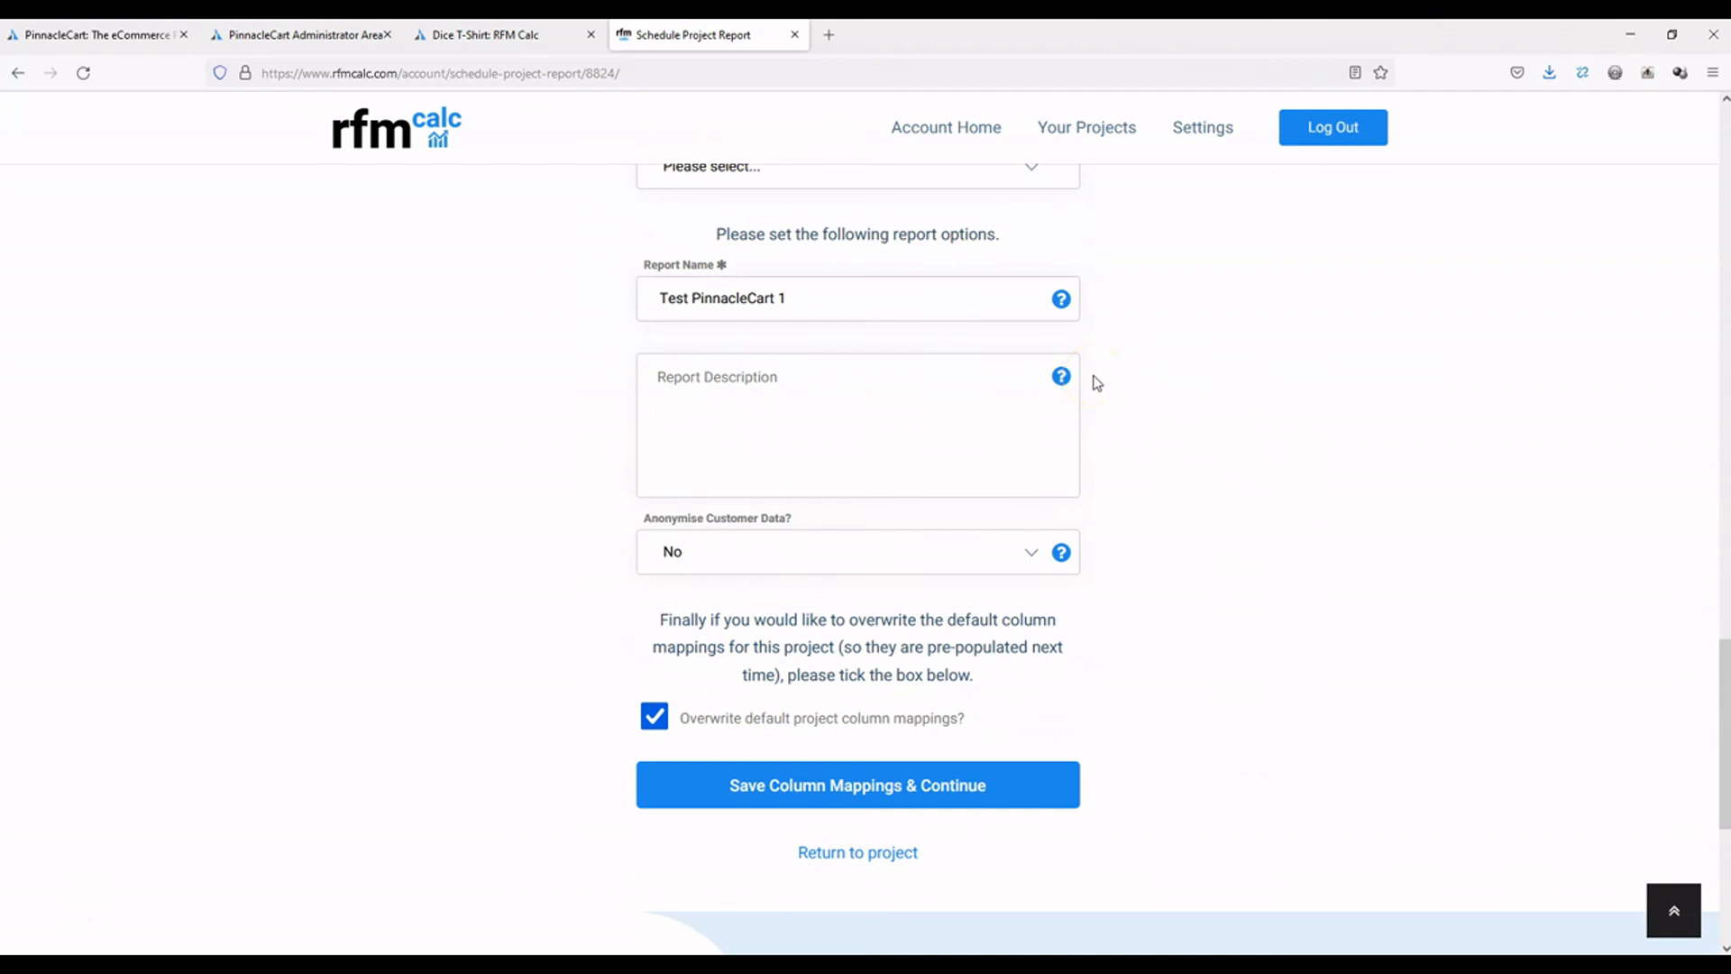
{"action": "scroll", "coordinate": [1113, 469], "scroll_direction": "down", "scroll_amount": 2}
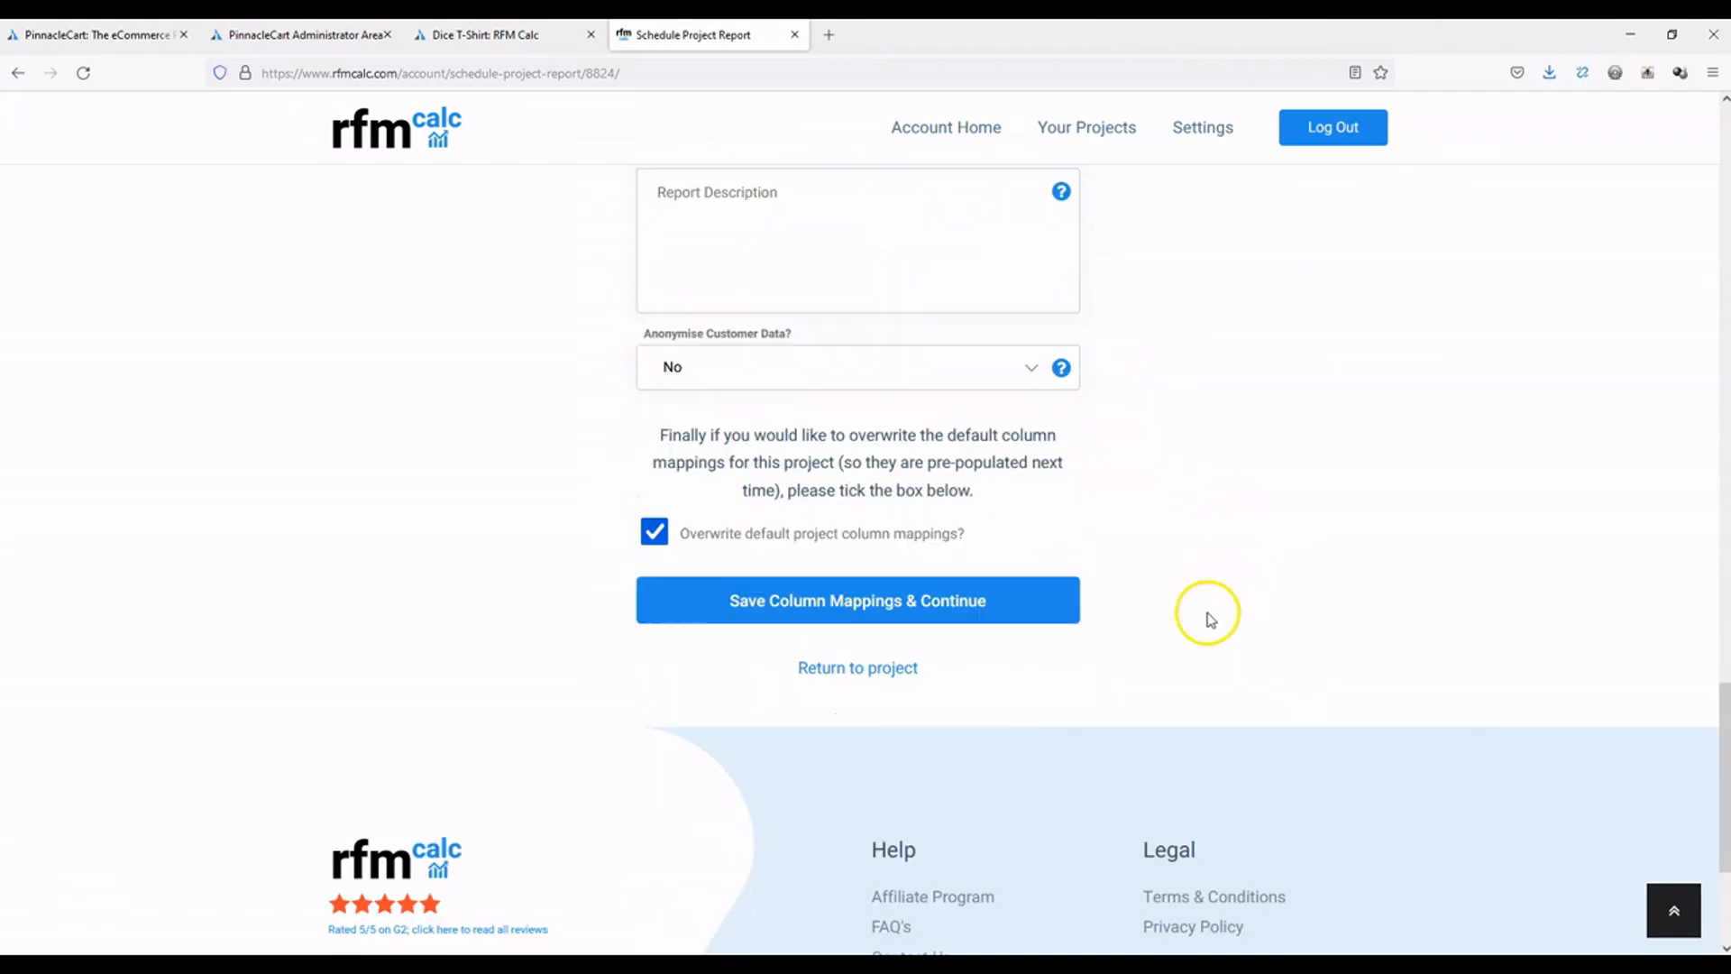
{"action": "left_click", "coordinate": [904, 620]}
{"action": "scroll", "coordinate": [925, 582], "scroll_direction": "up", "scroll_amount": 5}
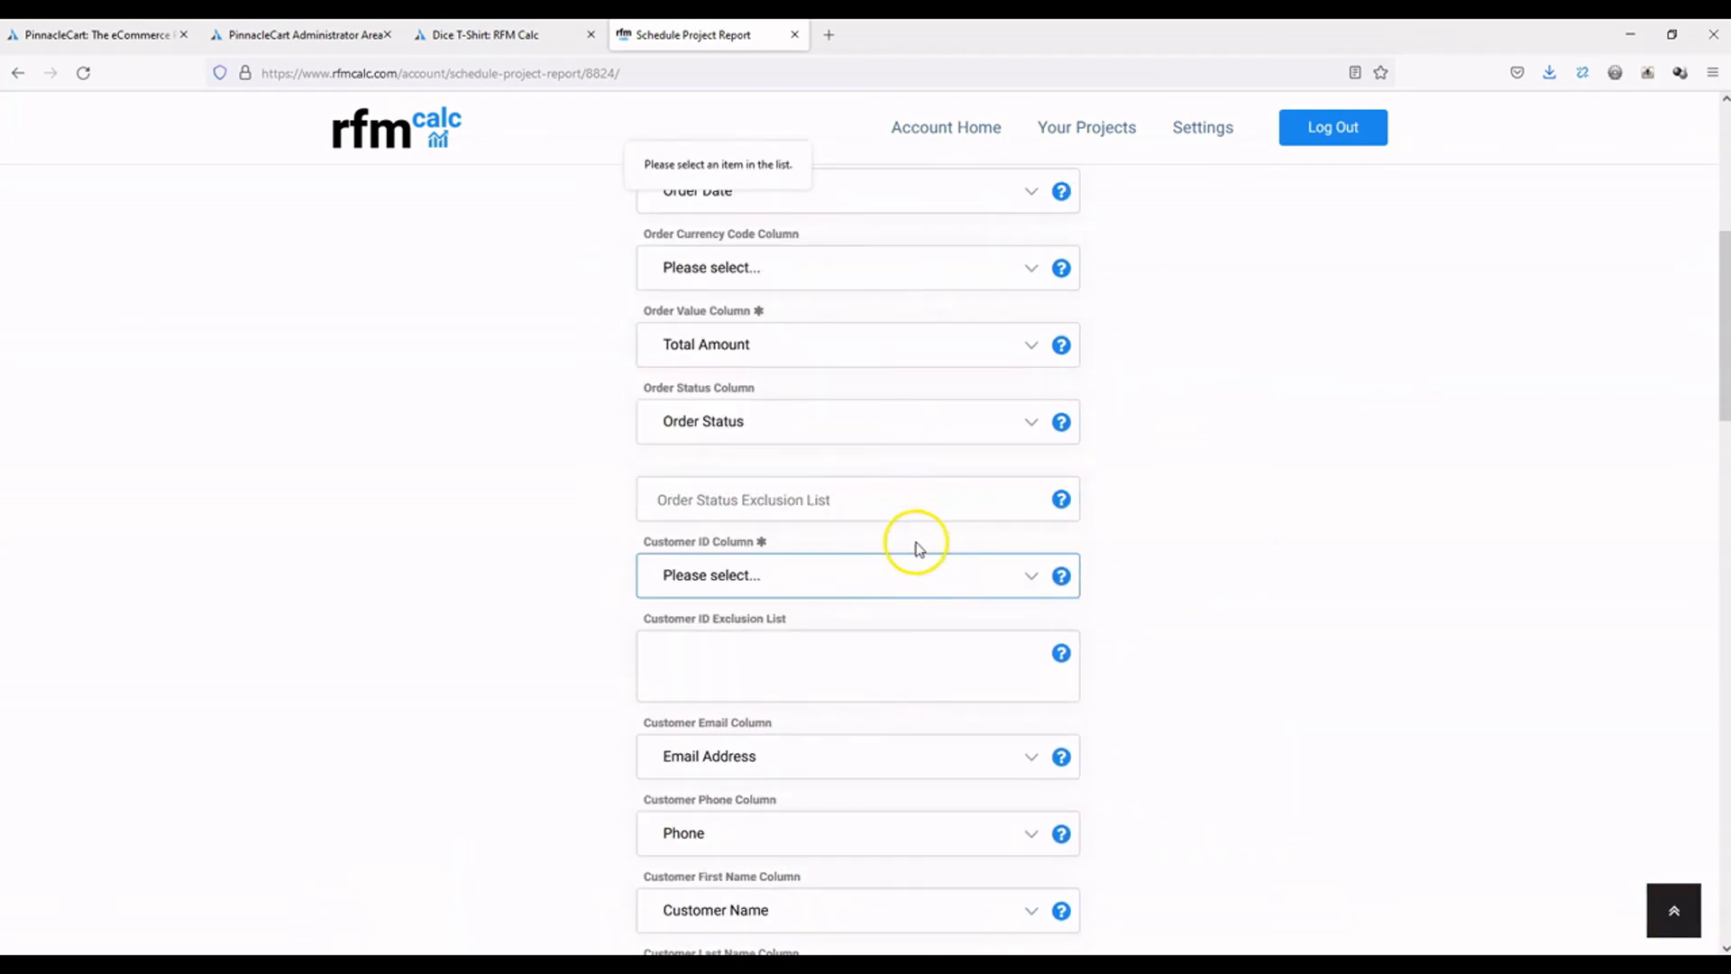
- Map the report's Customer ID Column to "Email Address", and save the column mappings to queue the report
{"action": "left_click", "coordinate": [900, 578]}
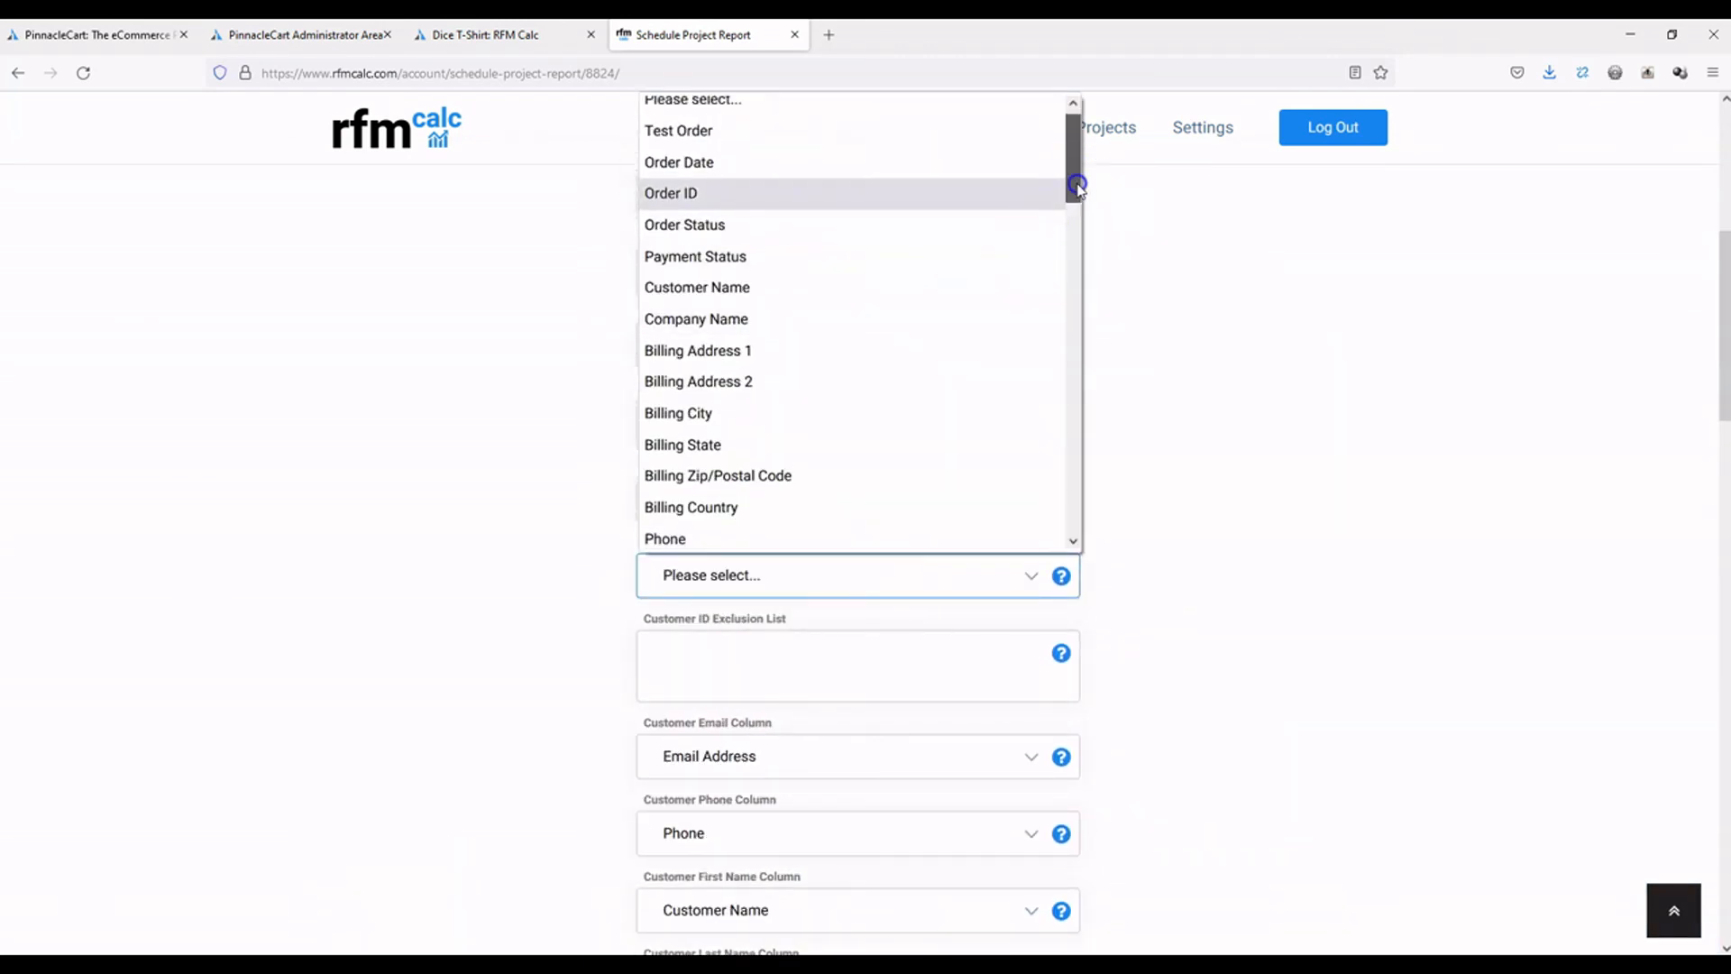
{"action": "left_click_drag", "start_coordinate": [1078, 185], "coordinate": [1074, 220]}
{"action": "left_click", "coordinate": [811, 402]}
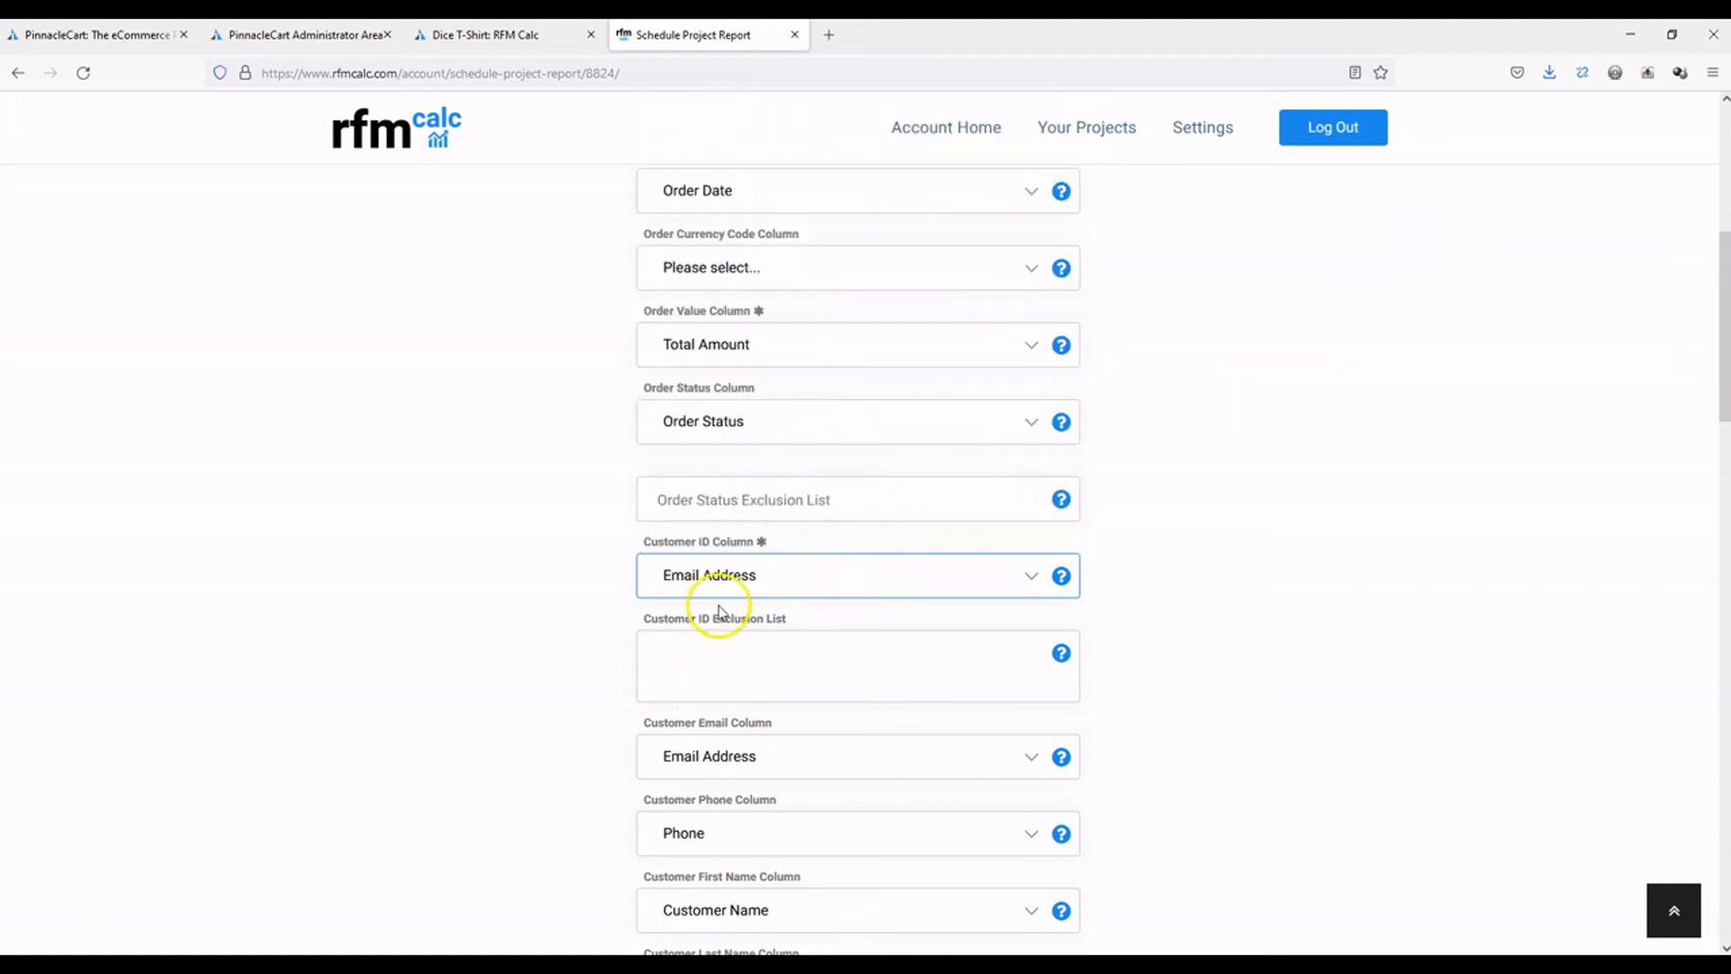
{"action": "scroll", "coordinate": [1219, 588], "scroll_direction": "down", "scroll_amount": 5}
{"action": "scroll", "coordinate": [1217, 595], "scroll_direction": "down", "scroll_amount": 13}
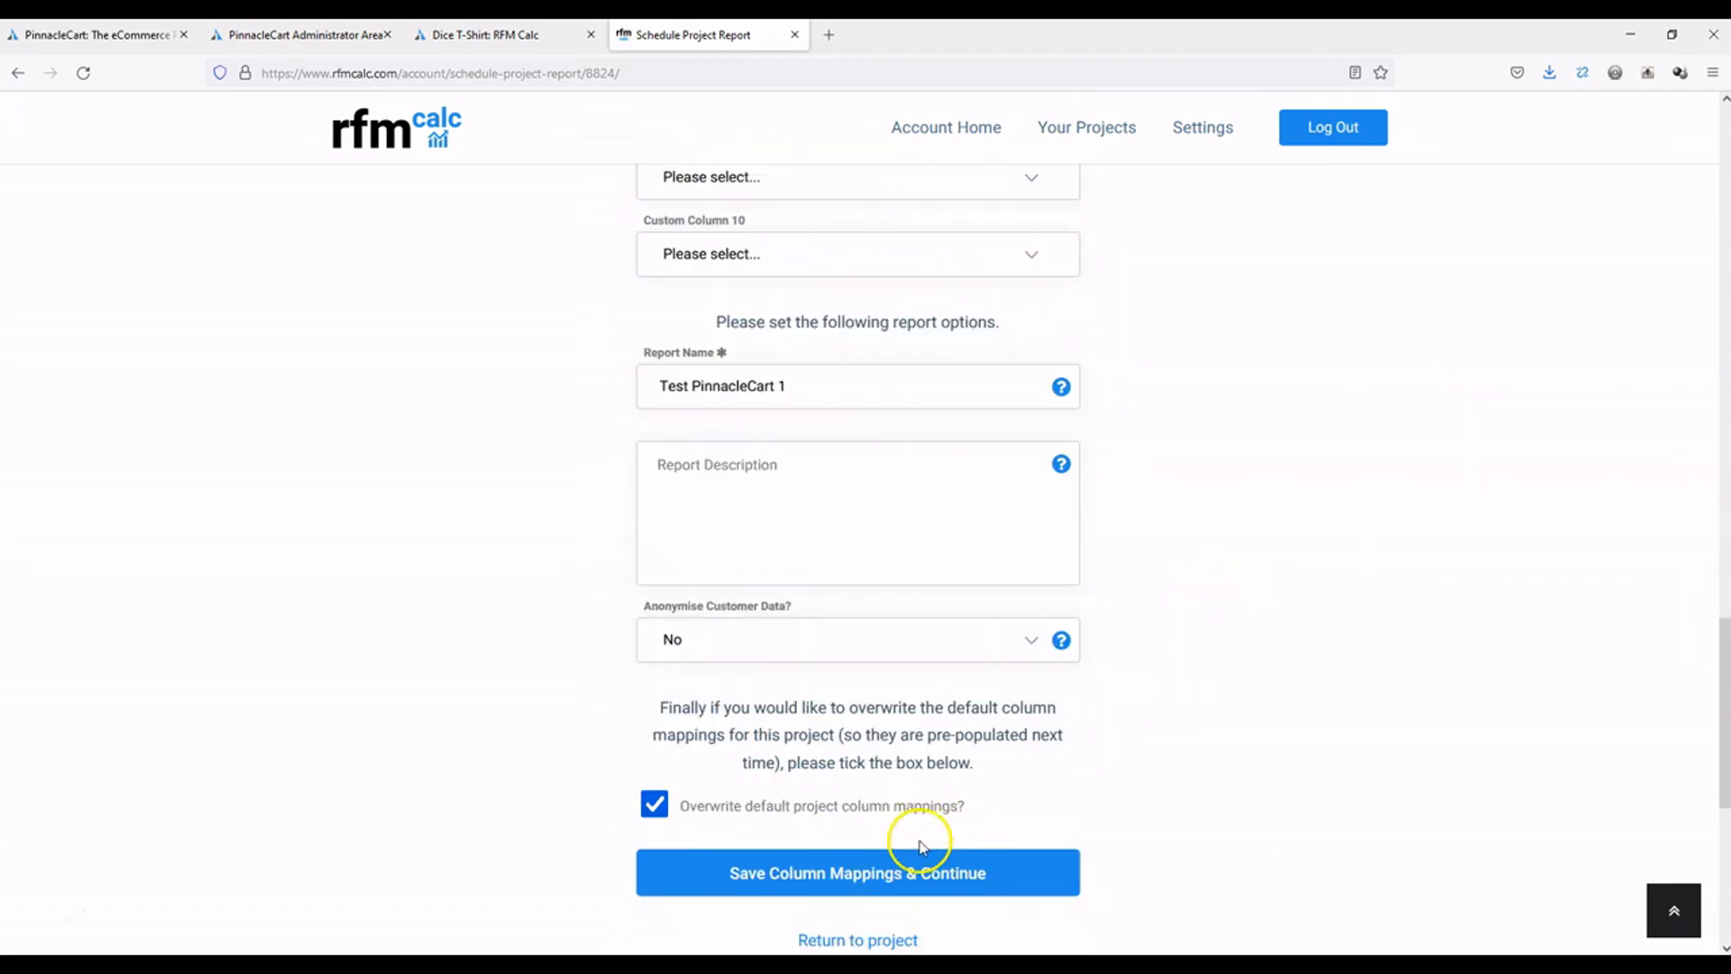
{"action": "left_click", "coordinate": [872, 880]}
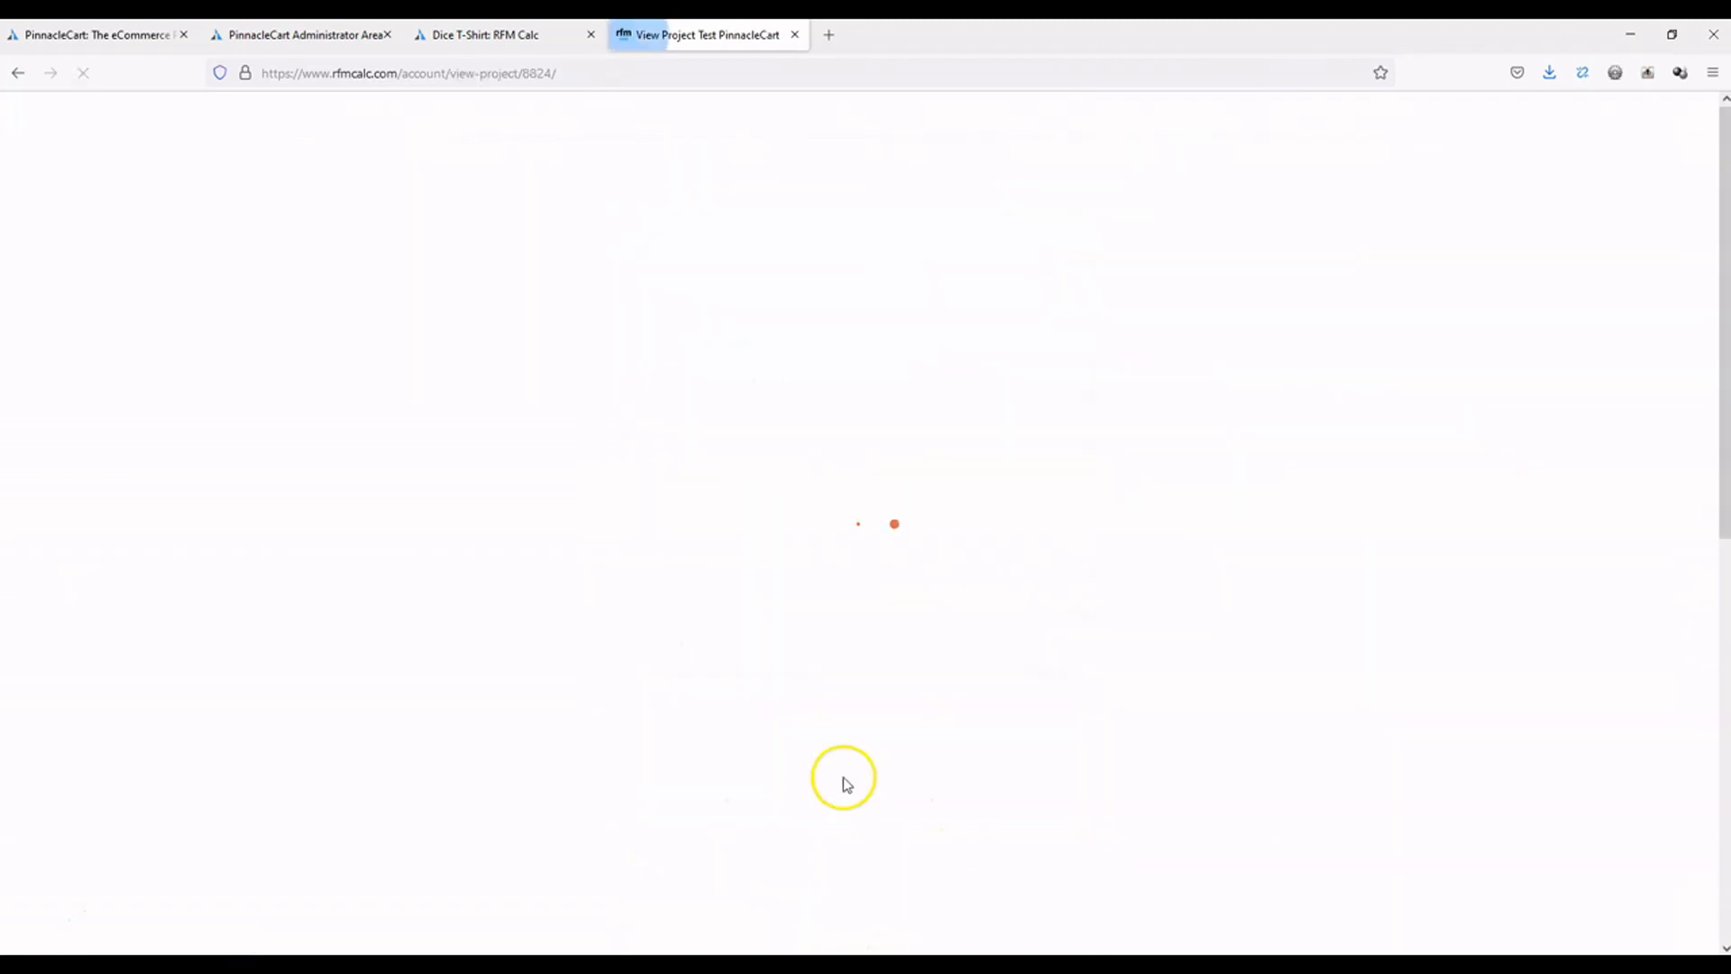
- Check the status of the "Test PinnacleCart 1" report among the project's existing reports
{"action": "scroll", "coordinate": [526, 584], "scroll_direction": "down", "scroll_amount": 2}
{"action": "scroll", "coordinate": [526, 585], "scroll_direction": "up", "scroll_amount": 2}
{"action": "scroll", "coordinate": [531, 591], "scroll_direction": "down", "scroll_amount": 1}
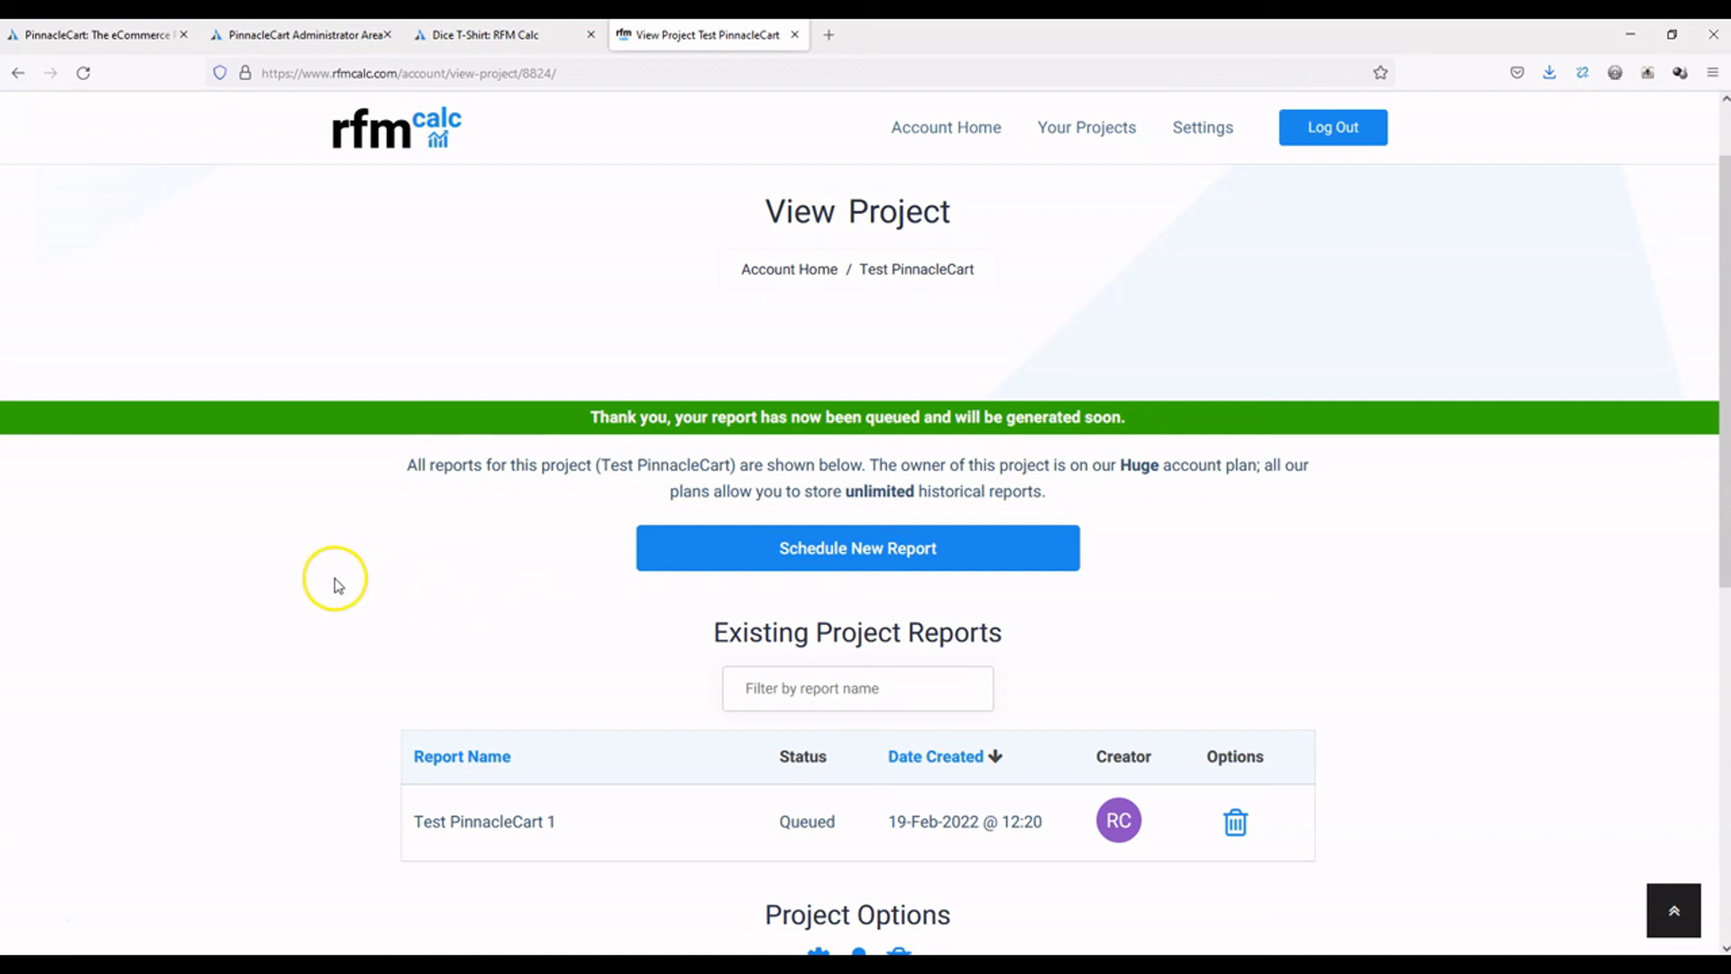
{"action": "scroll", "coordinate": [309, 570], "scroll_direction": "down", "scroll_amount": 2}
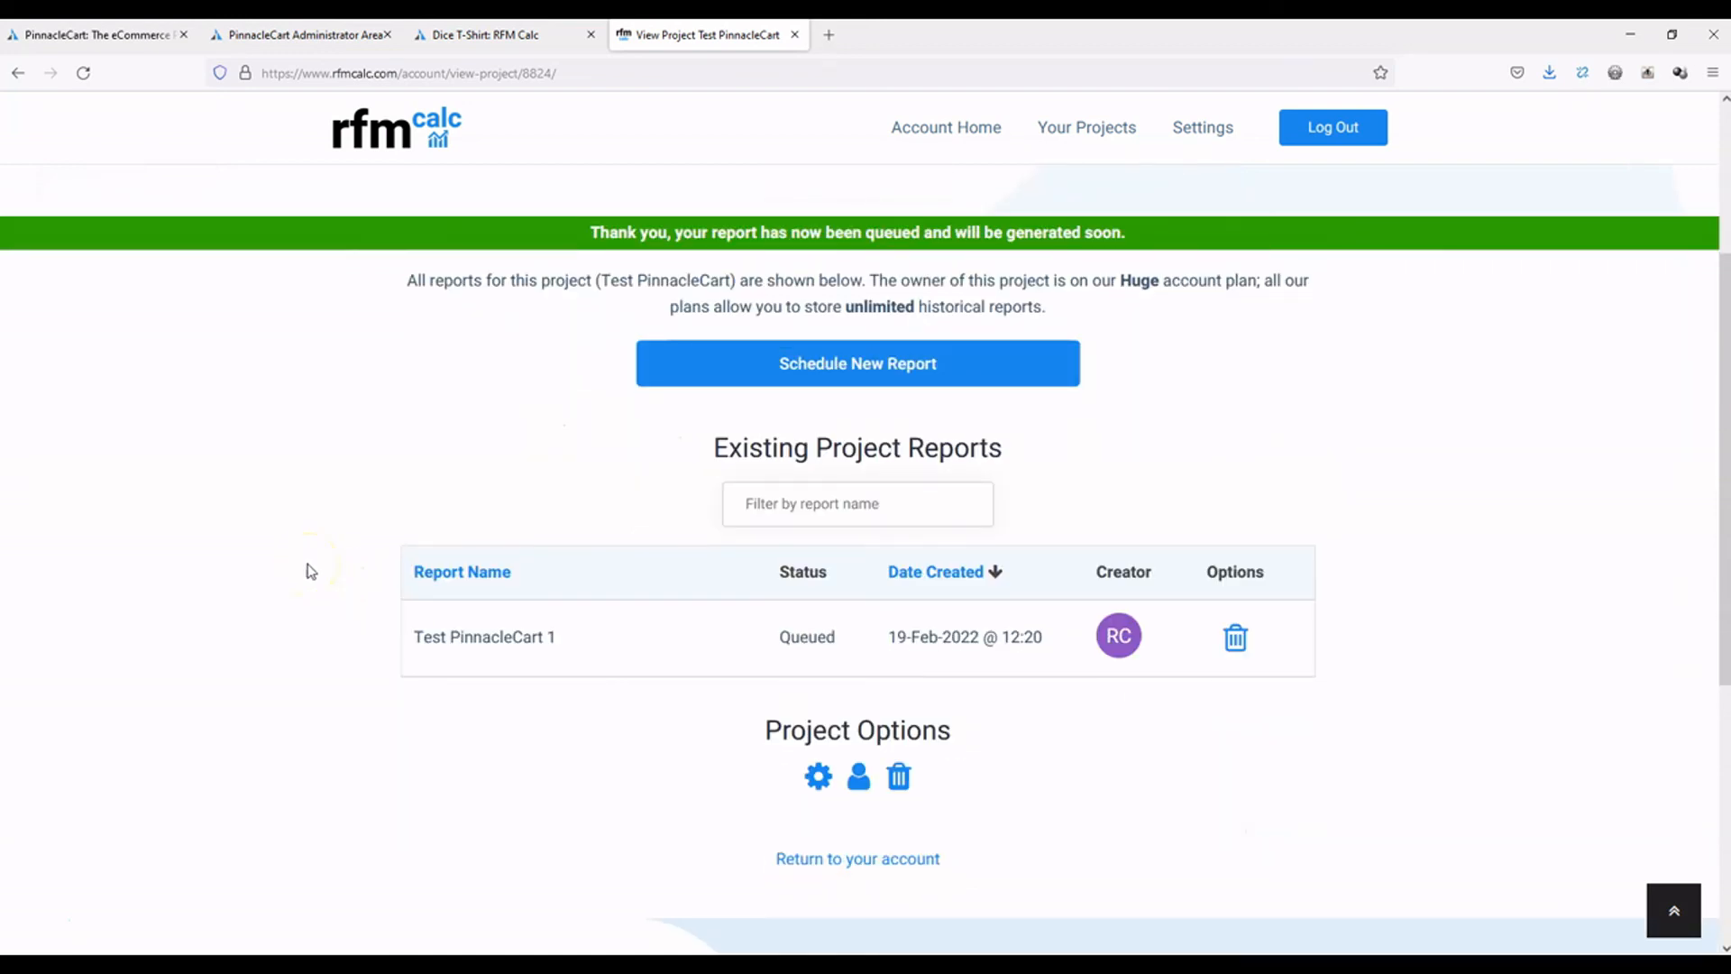